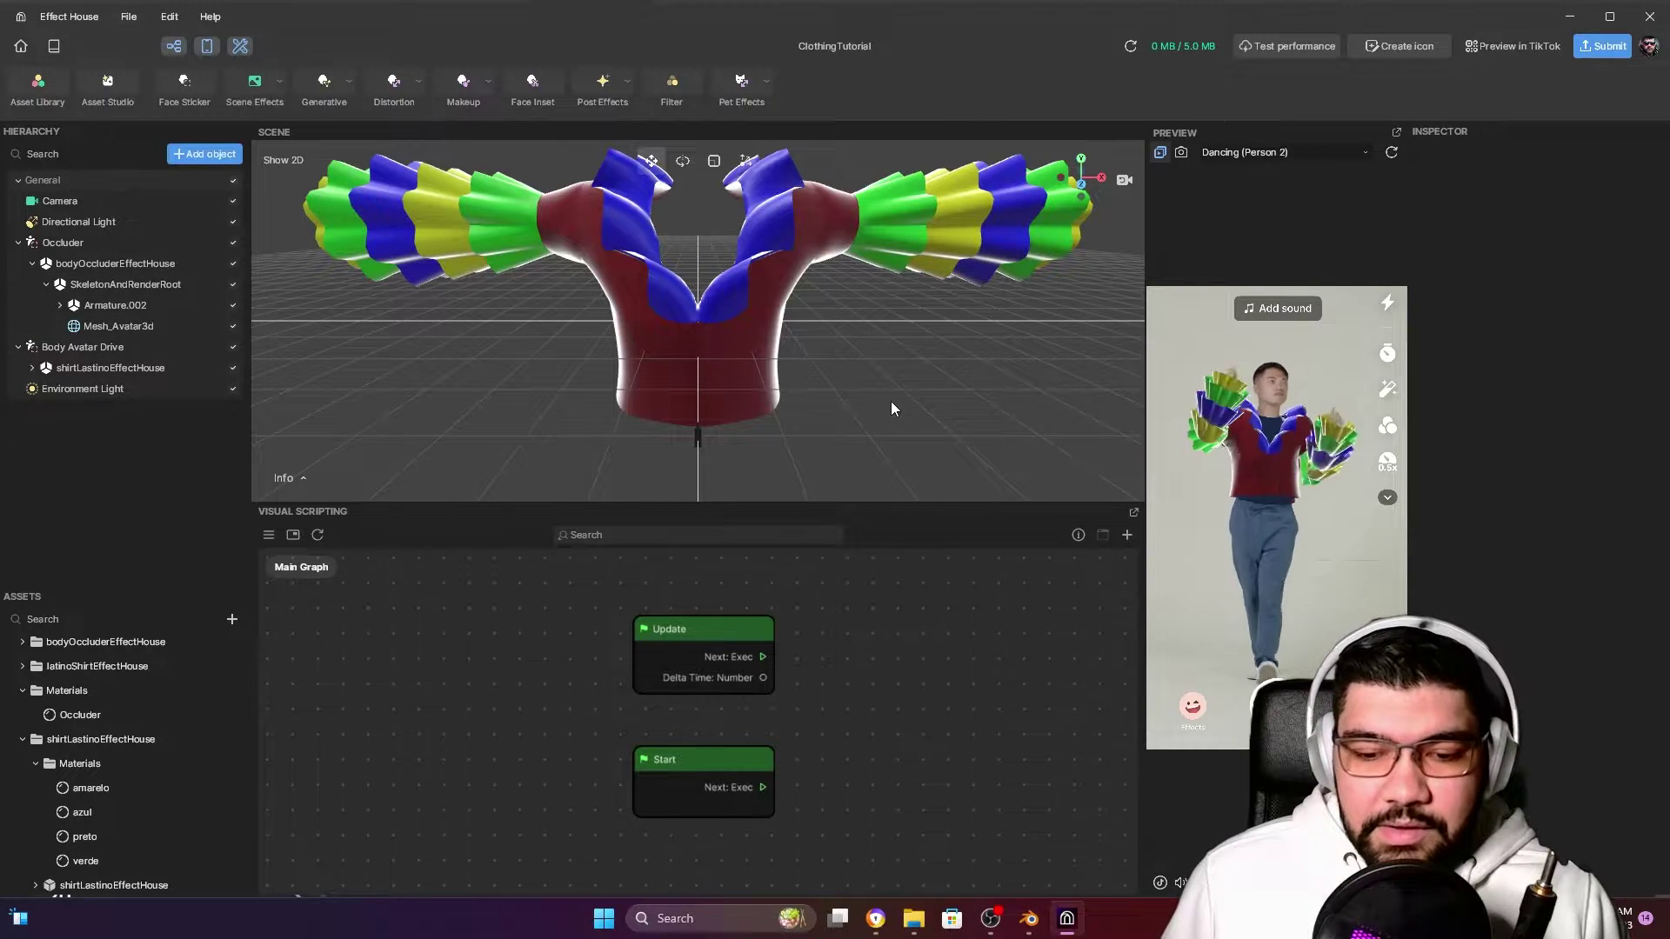
# Switch from Effect House's dancer preview to the Blender scene with the shirt and avatar rig
pyautogui.click(1030, 926)
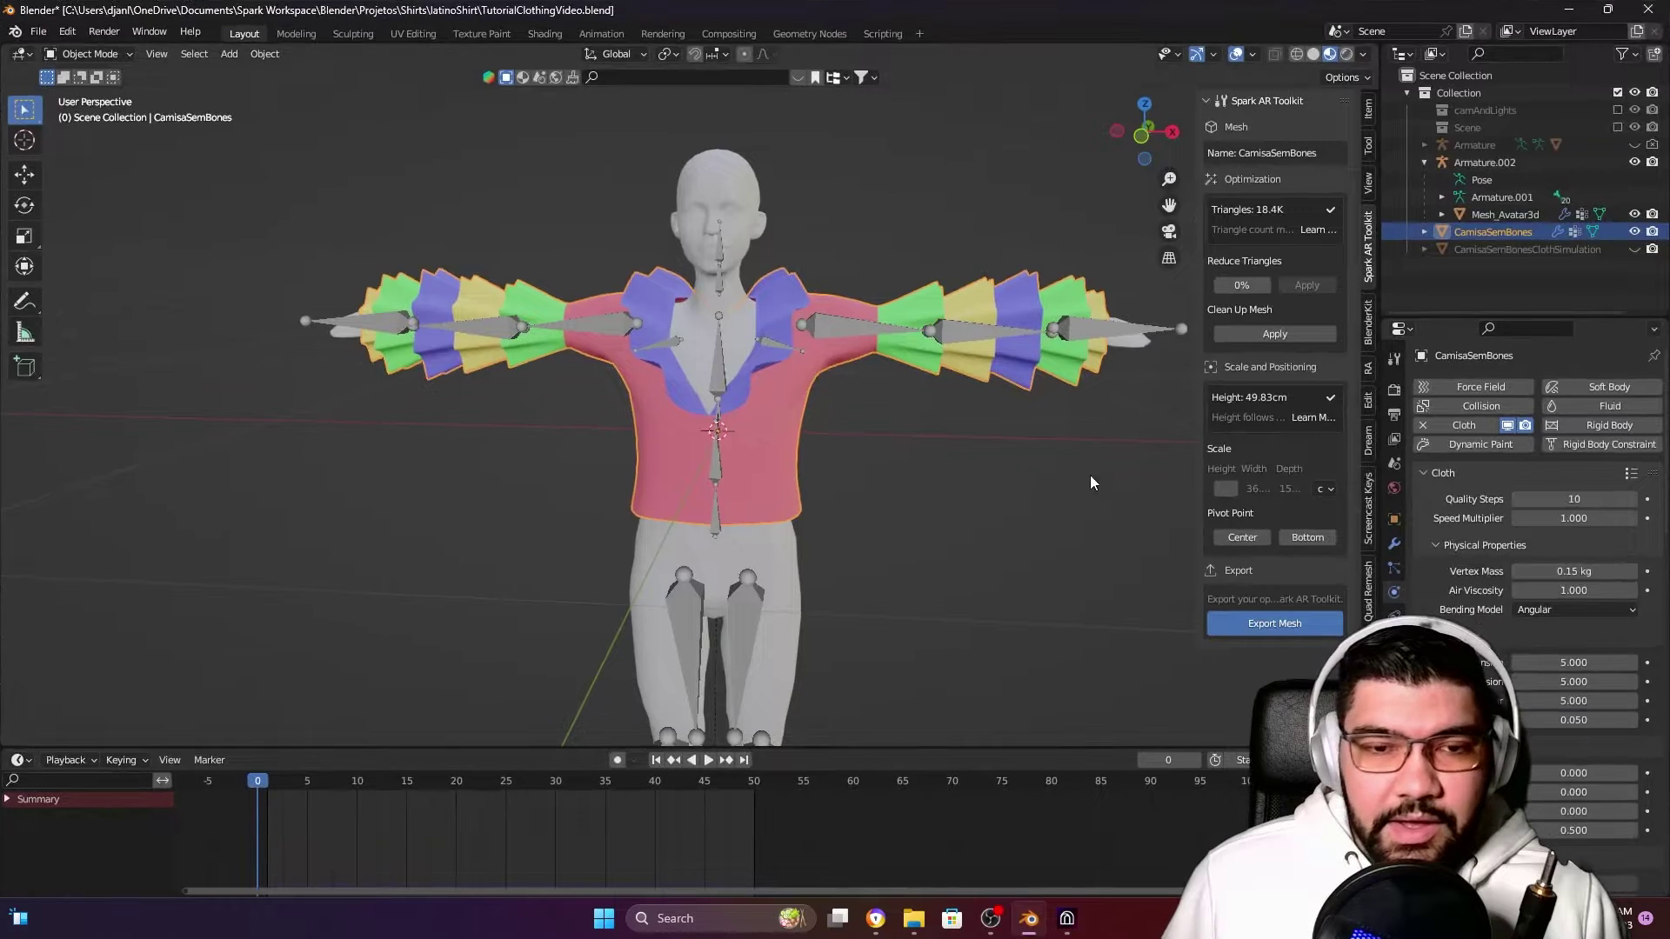
# Deselect the shirt and orbit around the avatar to view its side and front
pyautogui.moveTo(733, 480); pyautogui.dragTo(712, 518, button='middle')
pyautogui.click(778, 402)
pyautogui.moveTo(778, 402); pyautogui.dragTo(779, 407, button='middle')
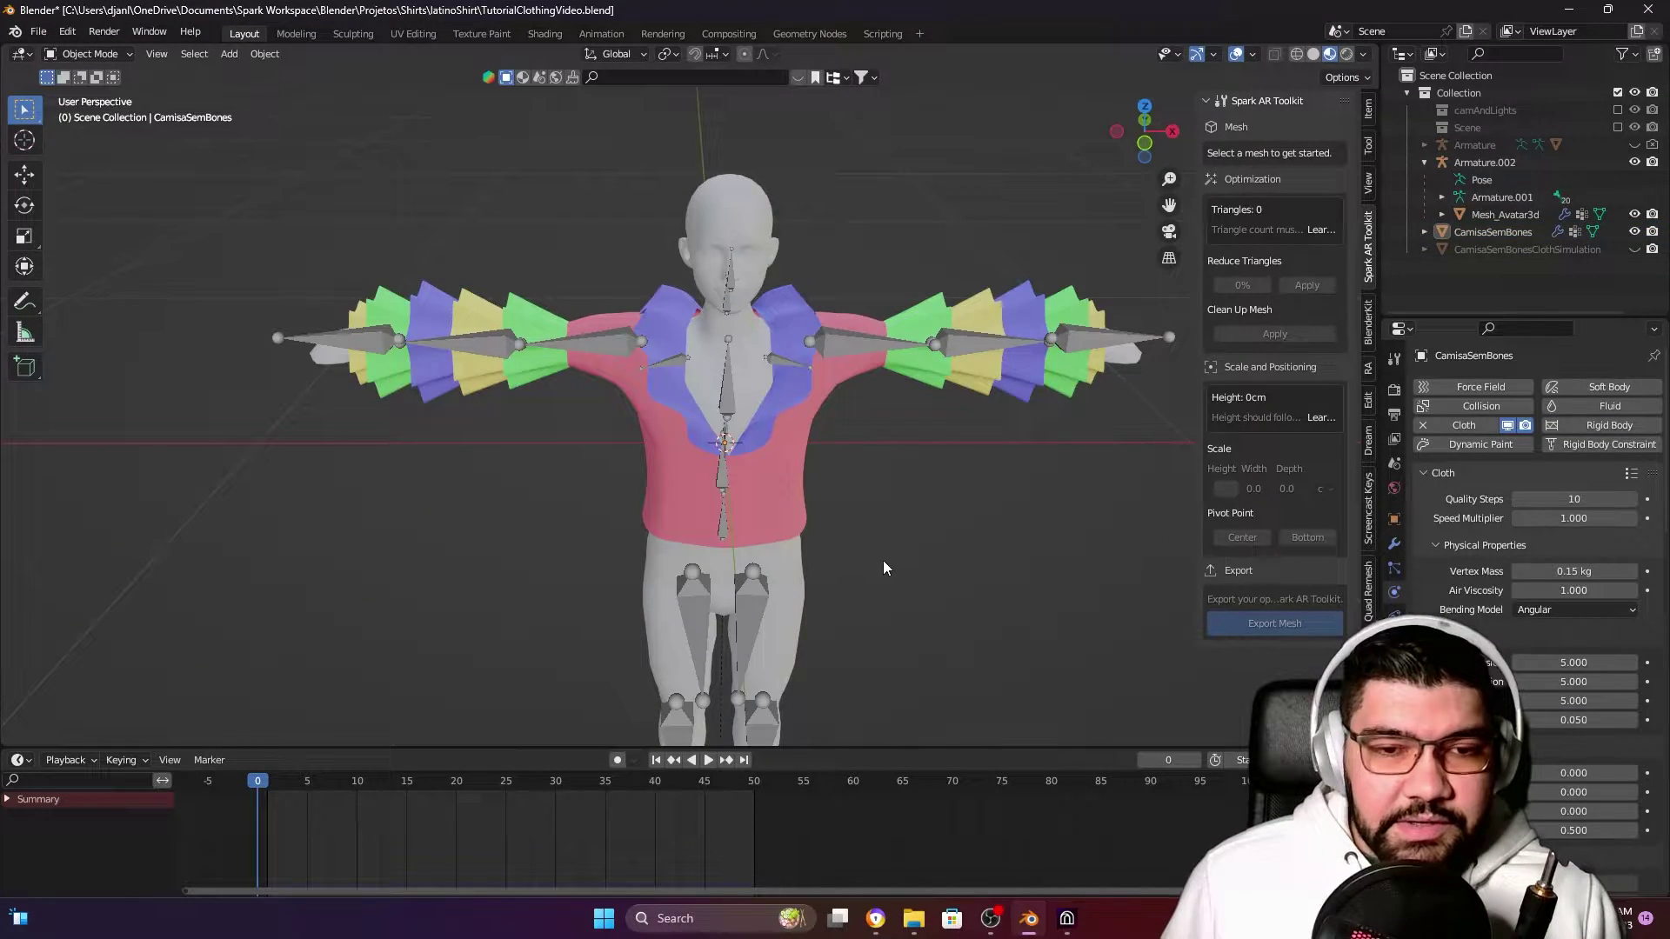
pyautogui.moveTo(883, 562); pyautogui.dragTo(864, 530, button='middle')
pyautogui.scroll(-2, 866, 556)
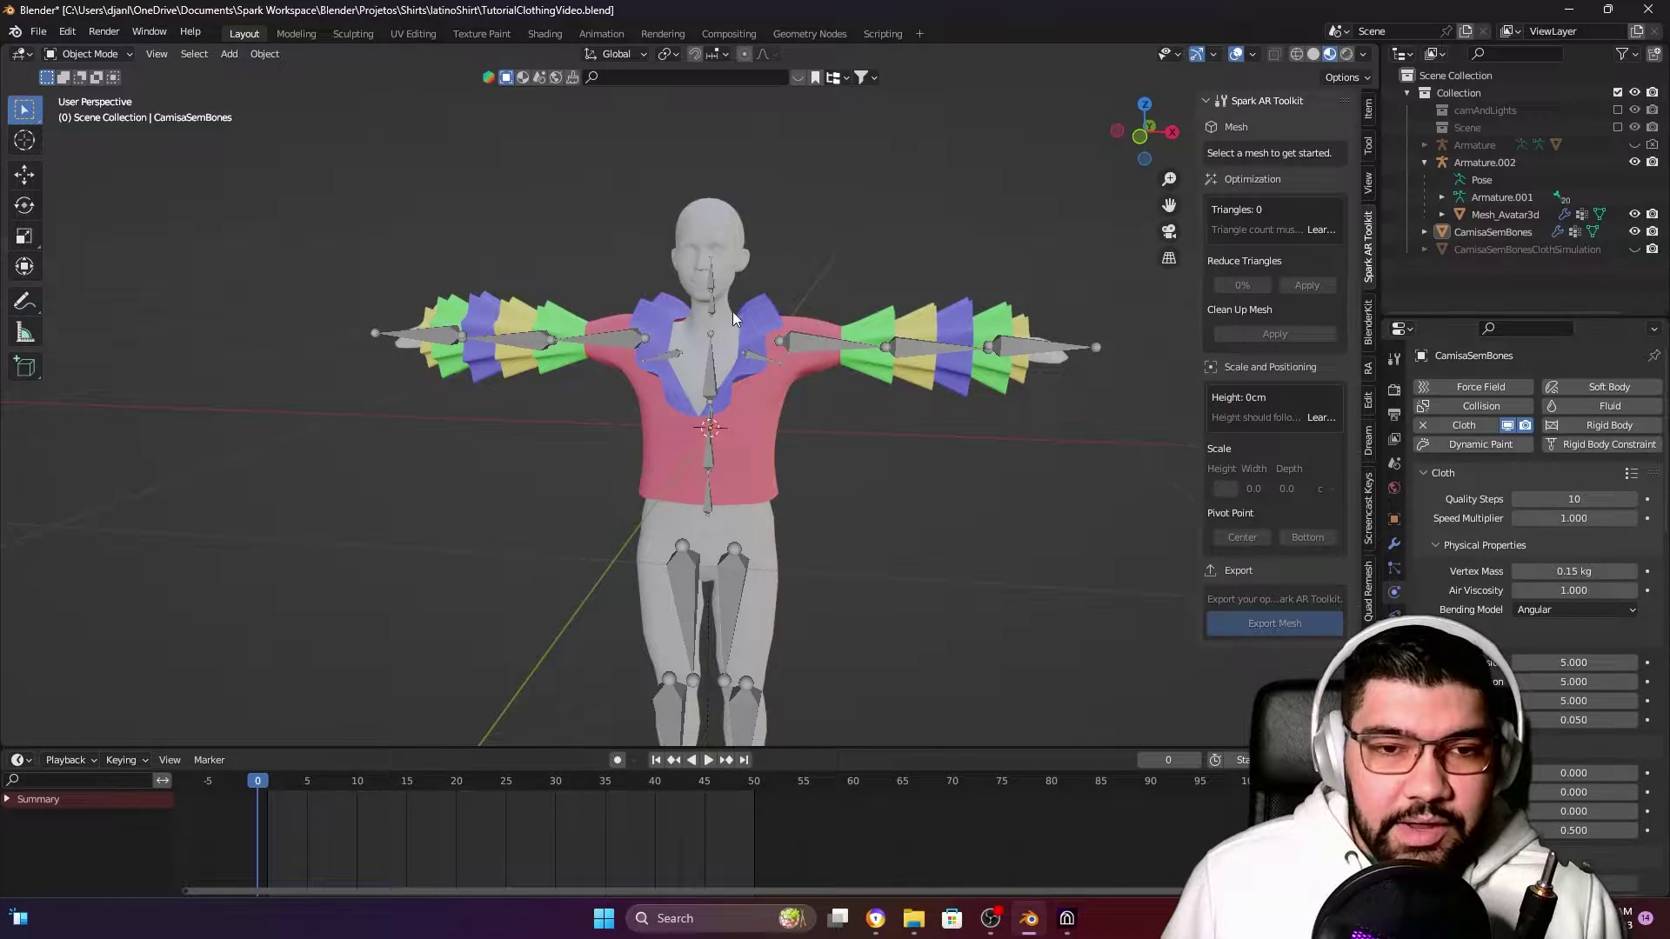
# Select the body mesh Mesh_Avatar3d, then bring up the Body Avatar Drive guide in Chrome
pyautogui.click(713, 198)
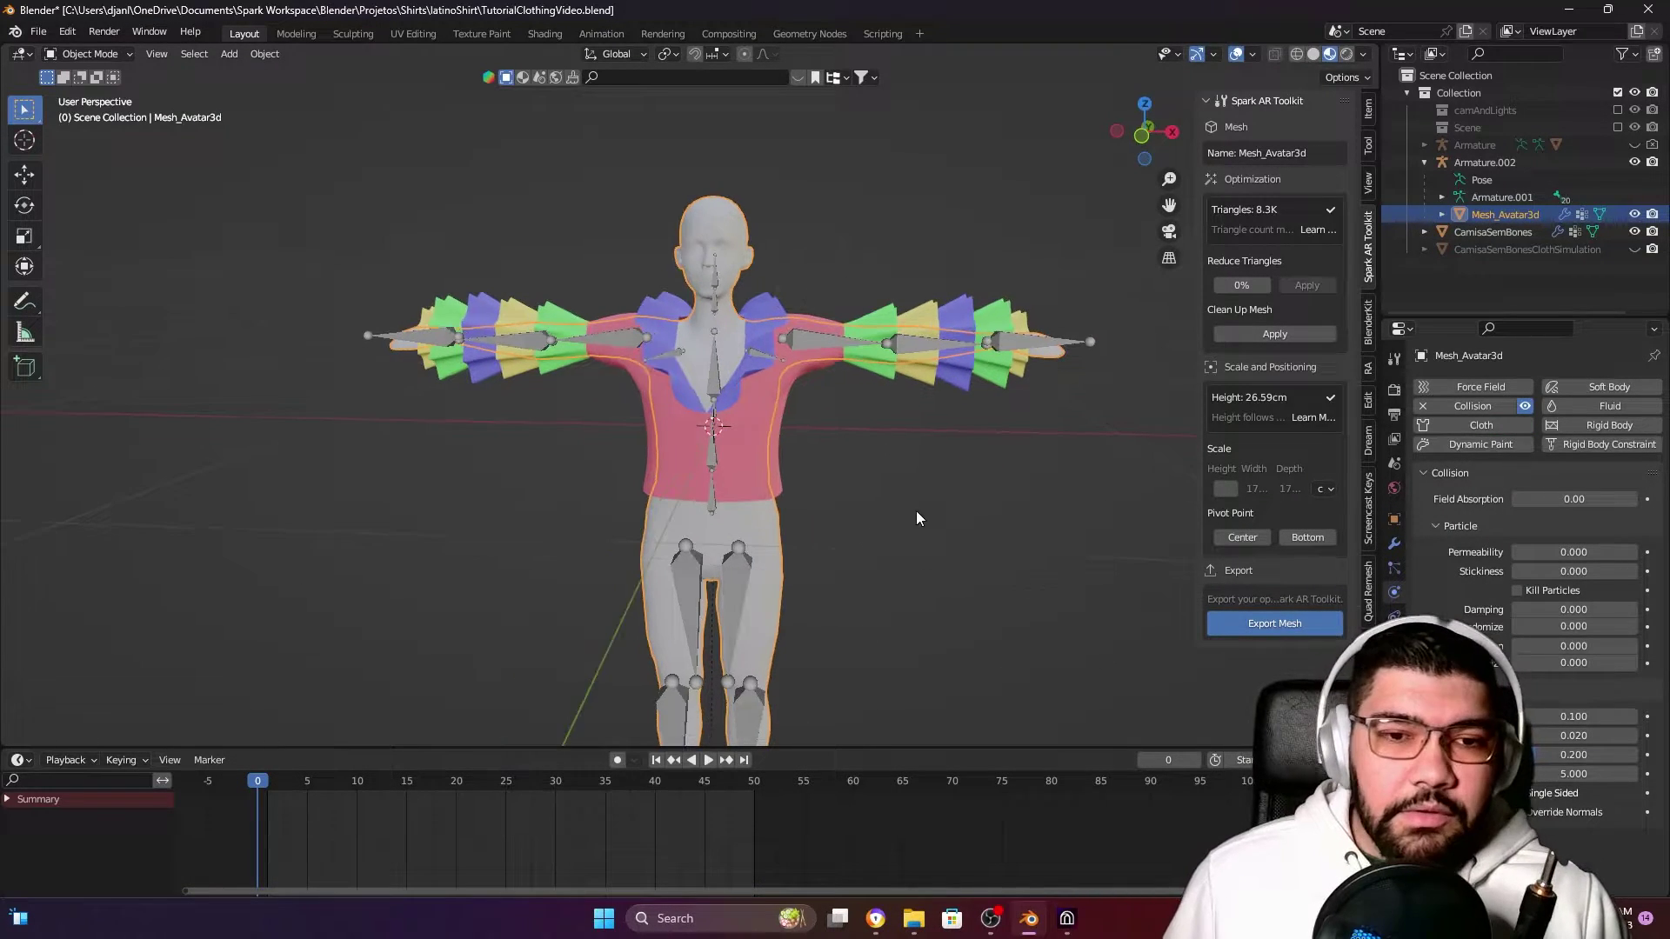
pyautogui.moveTo(801, 230); pyautogui.dragTo(916, 519, button='middle')
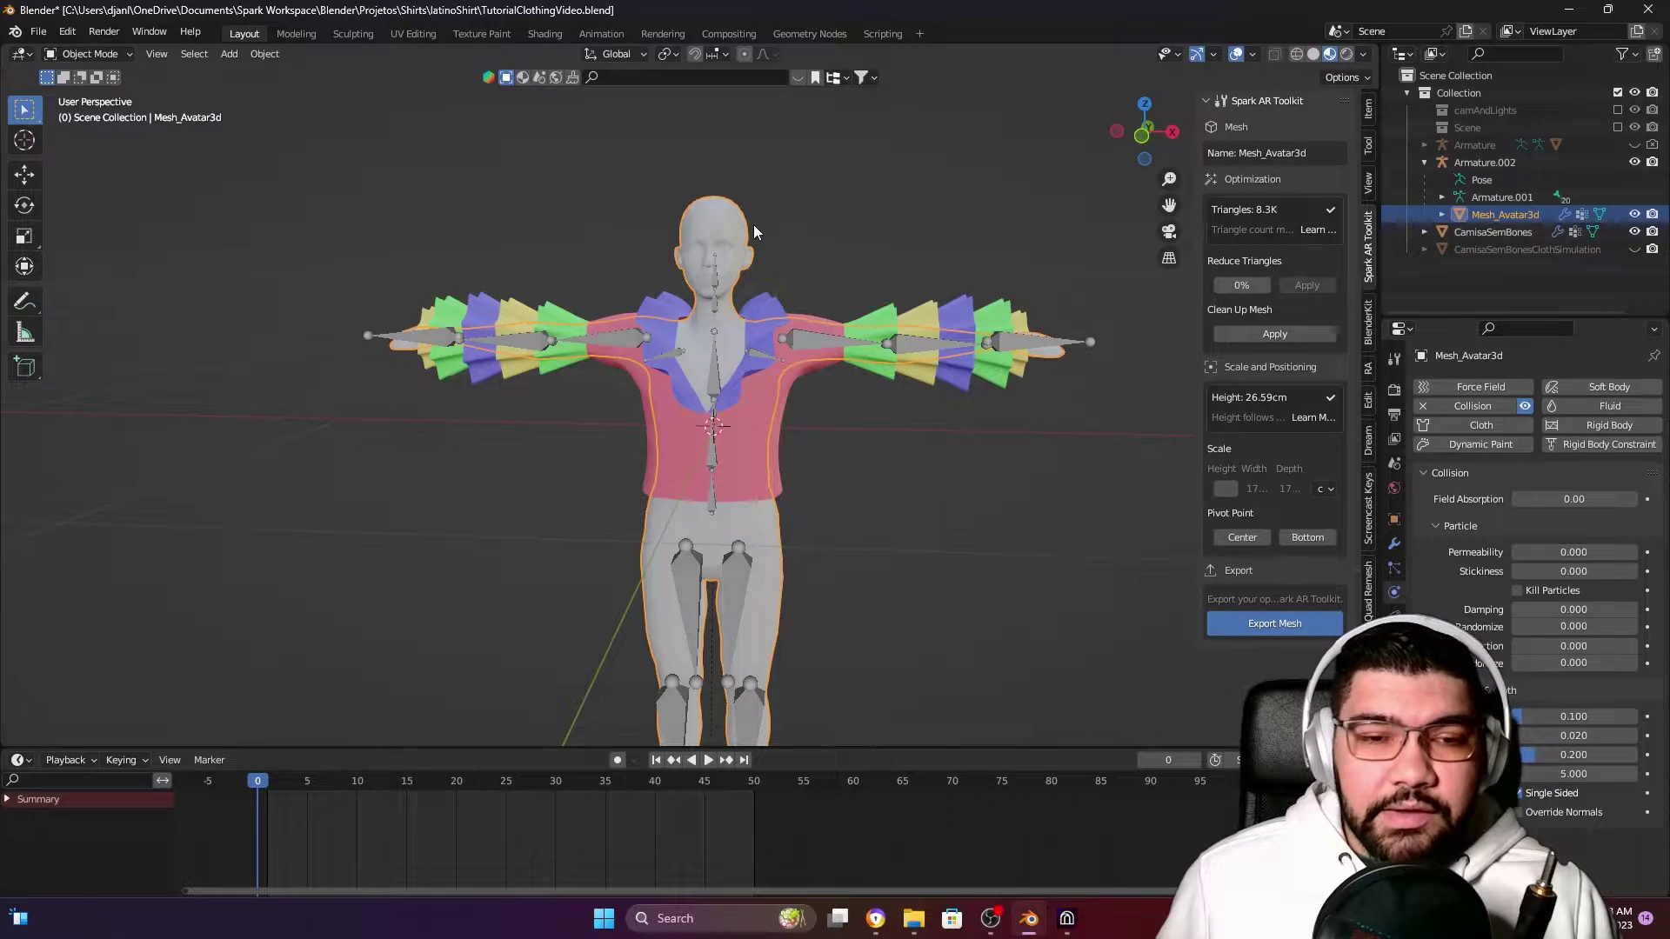
pyautogui.click(876, 919)
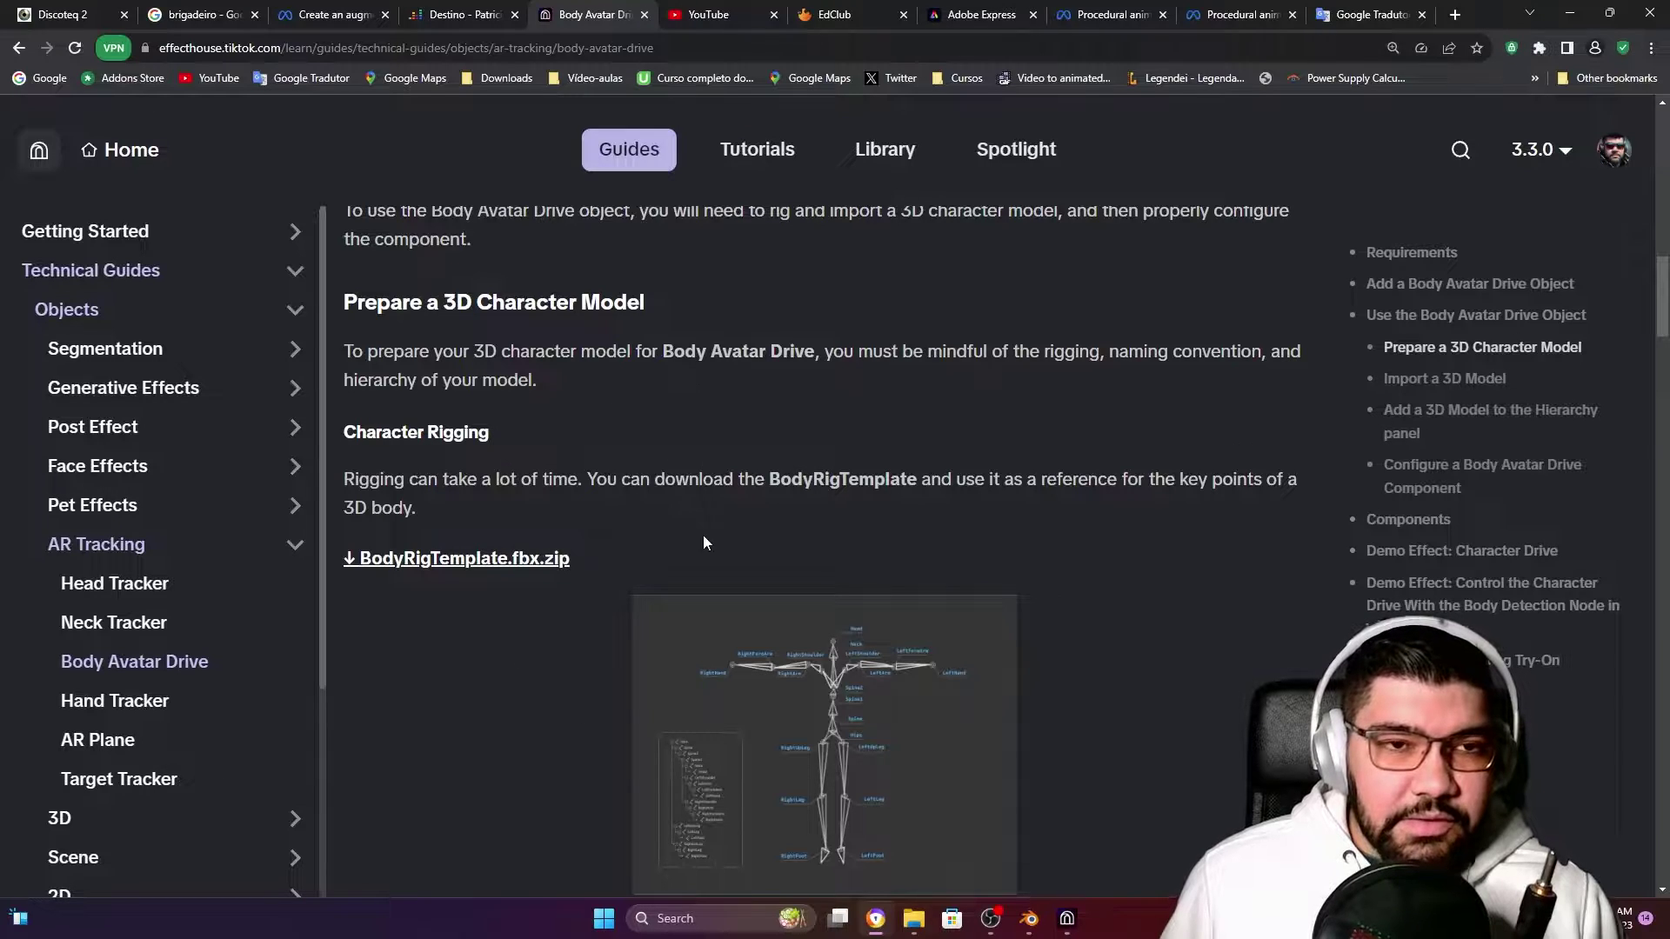
# Read the guide's Prepare a 3D Character Model section and BodyRigTemplate image, then return to Blender
pyautogui.scroll(-1, 492, 467)
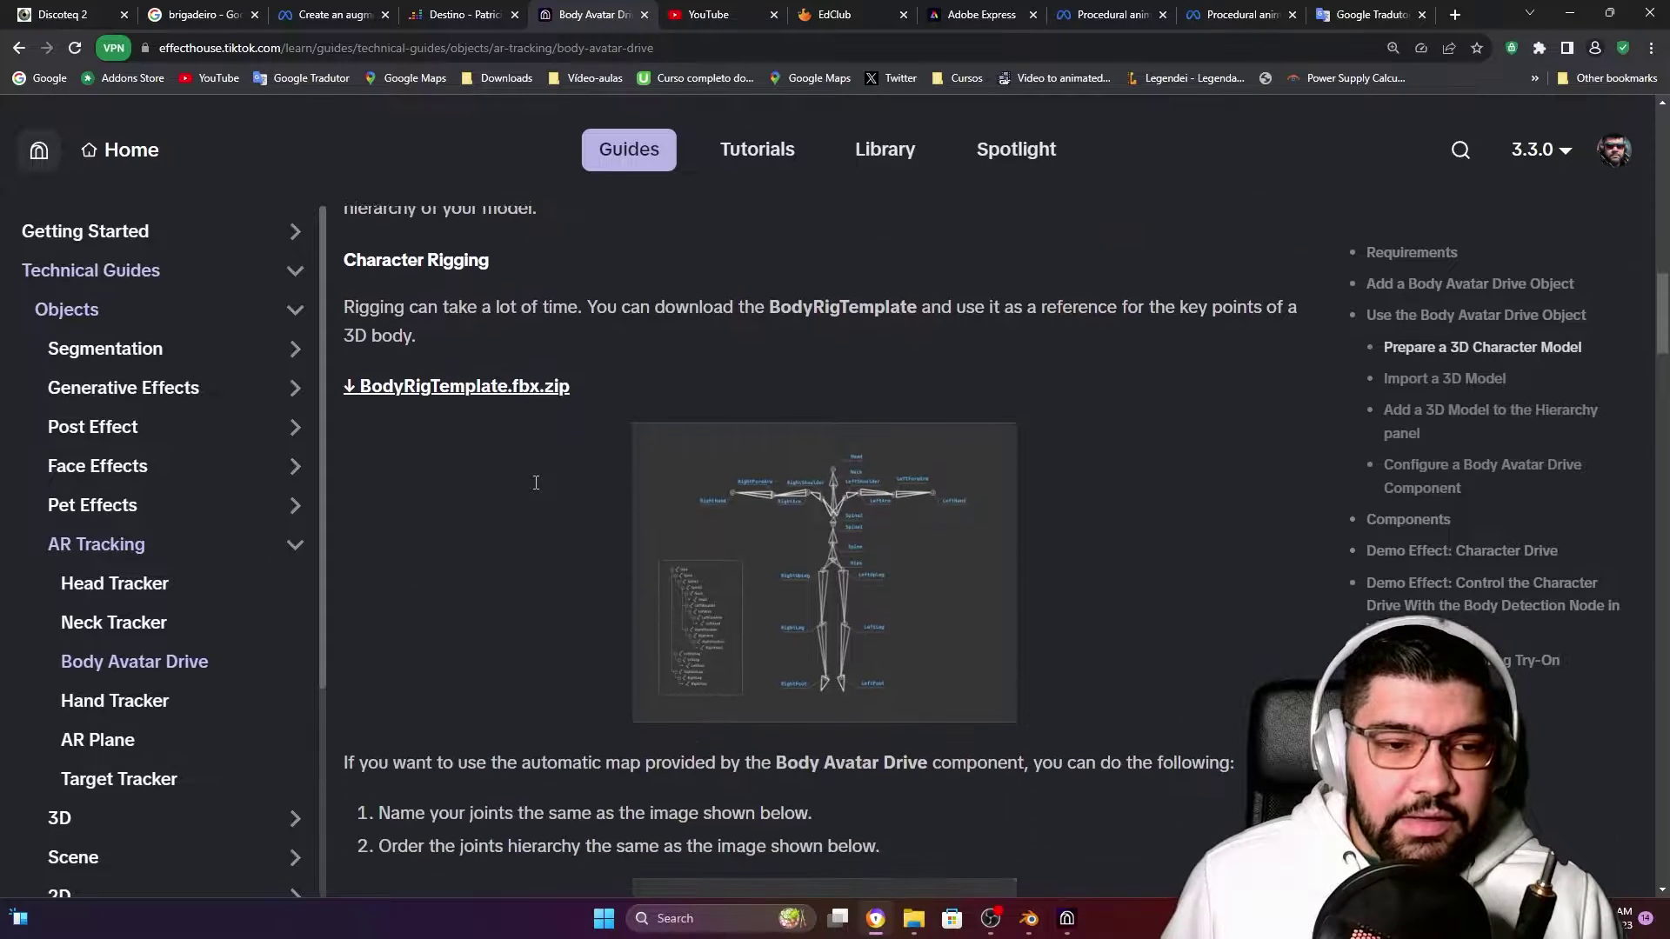
pyautogui.scroll(10, 854, 525)
pyautogui.scroll(-12, 522, 588)
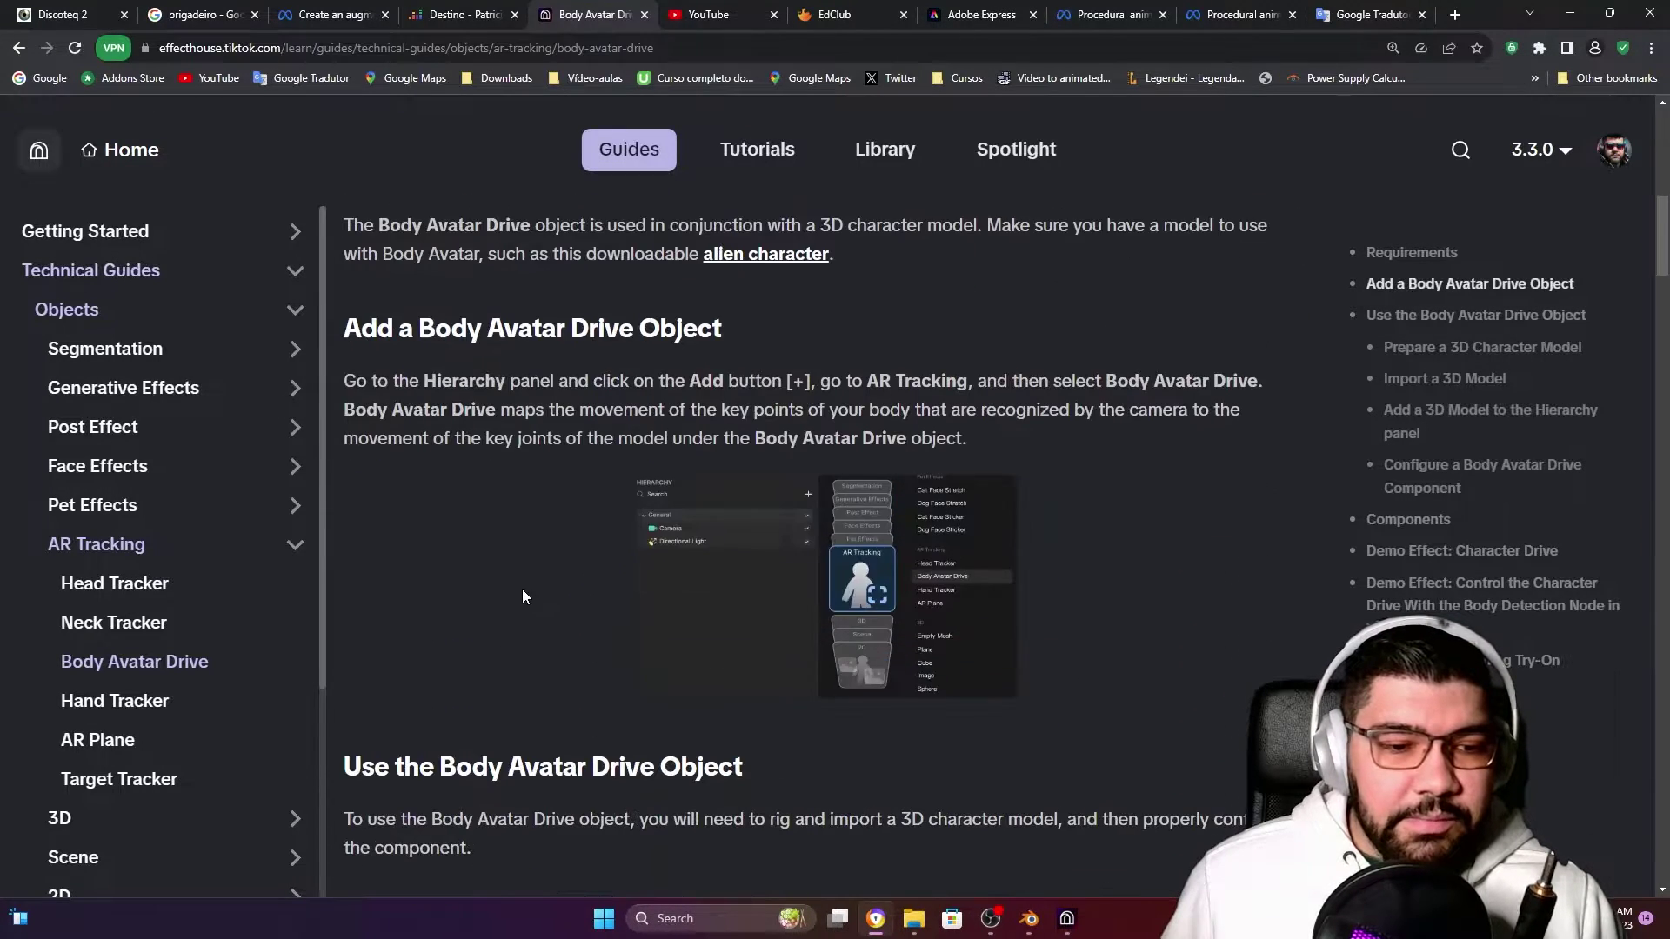
pyautogui.scroll(-1, 539, 626)
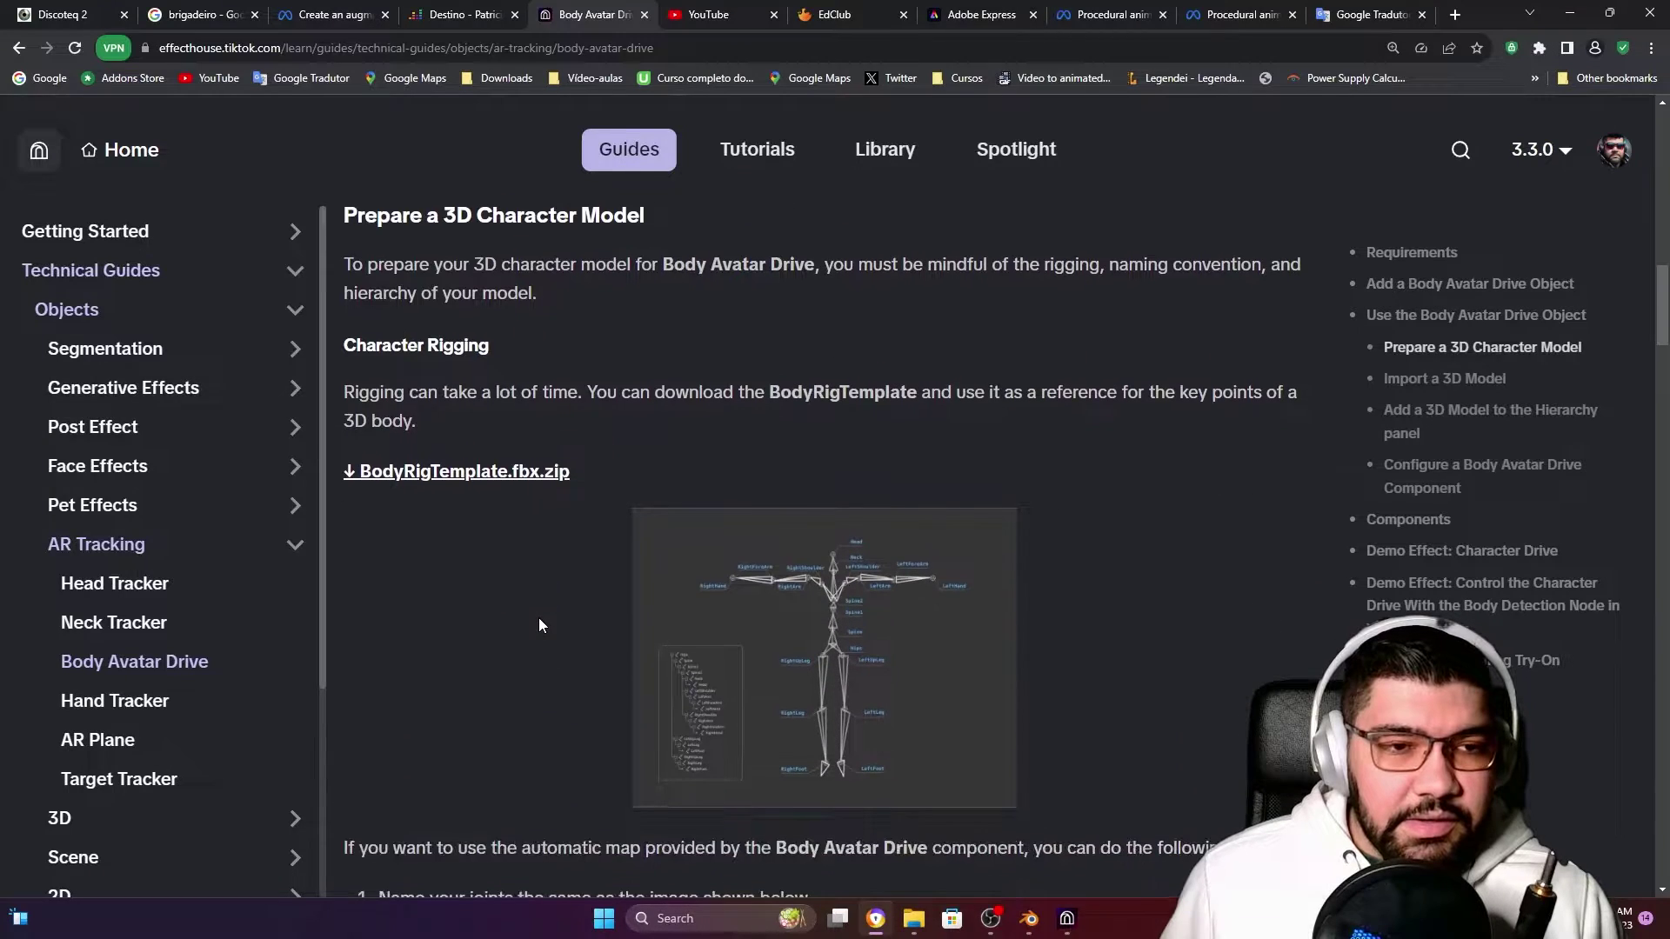
pyautogui.scroll(1, 539, 625)
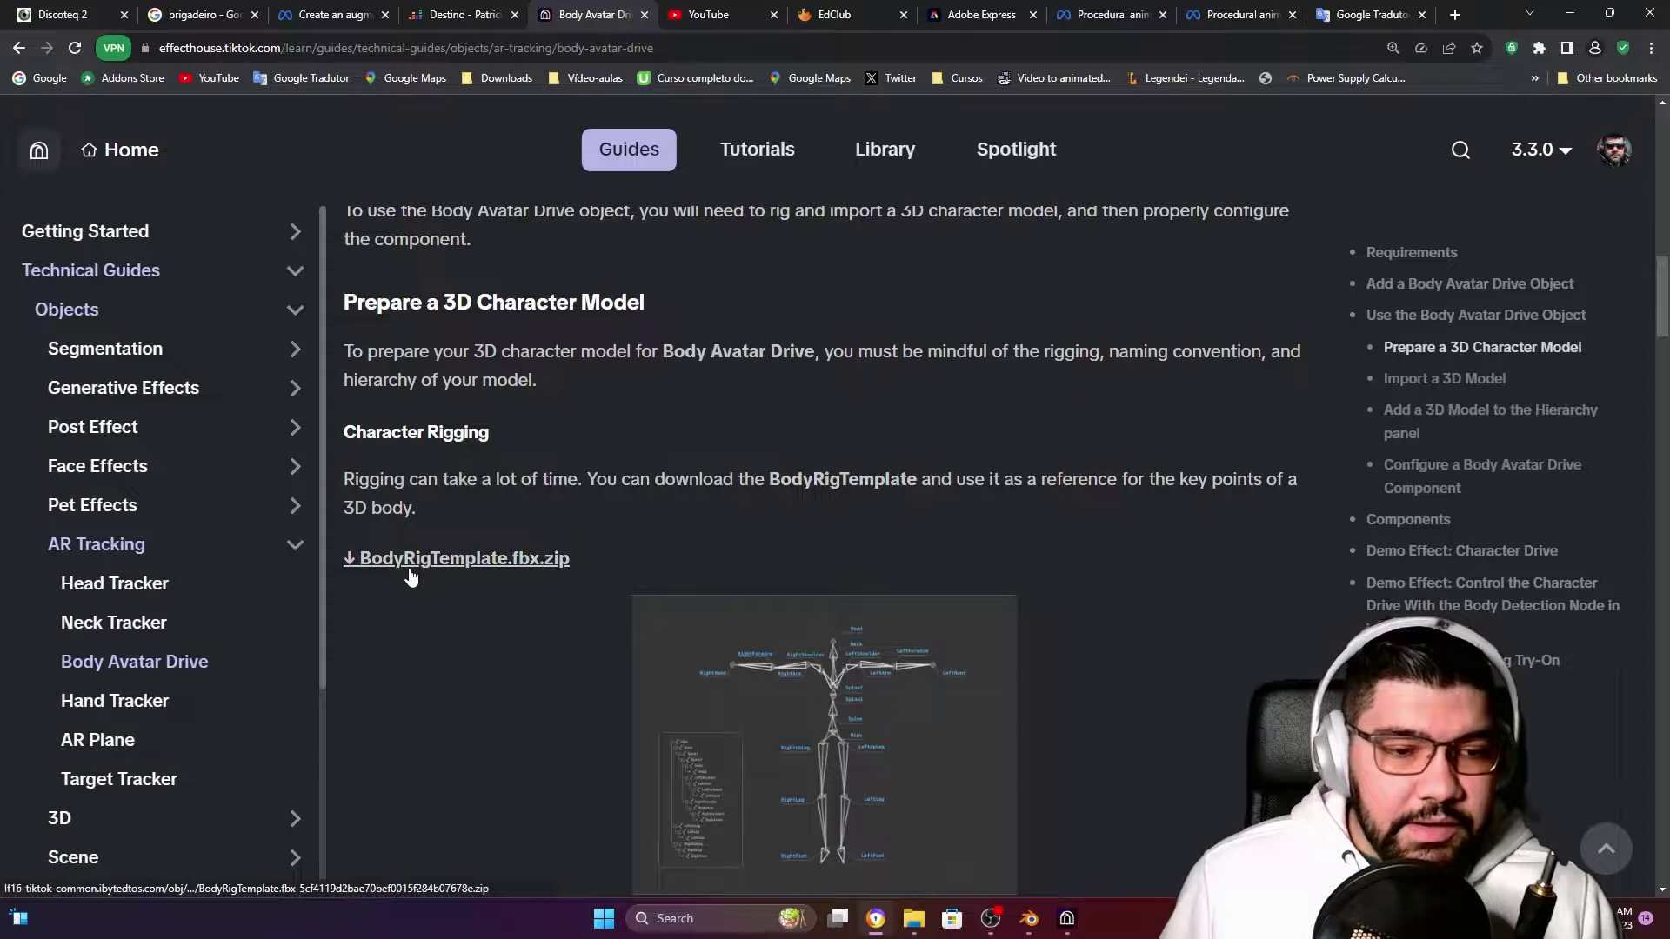
pyautogui.scroll(-2, 505, 590)
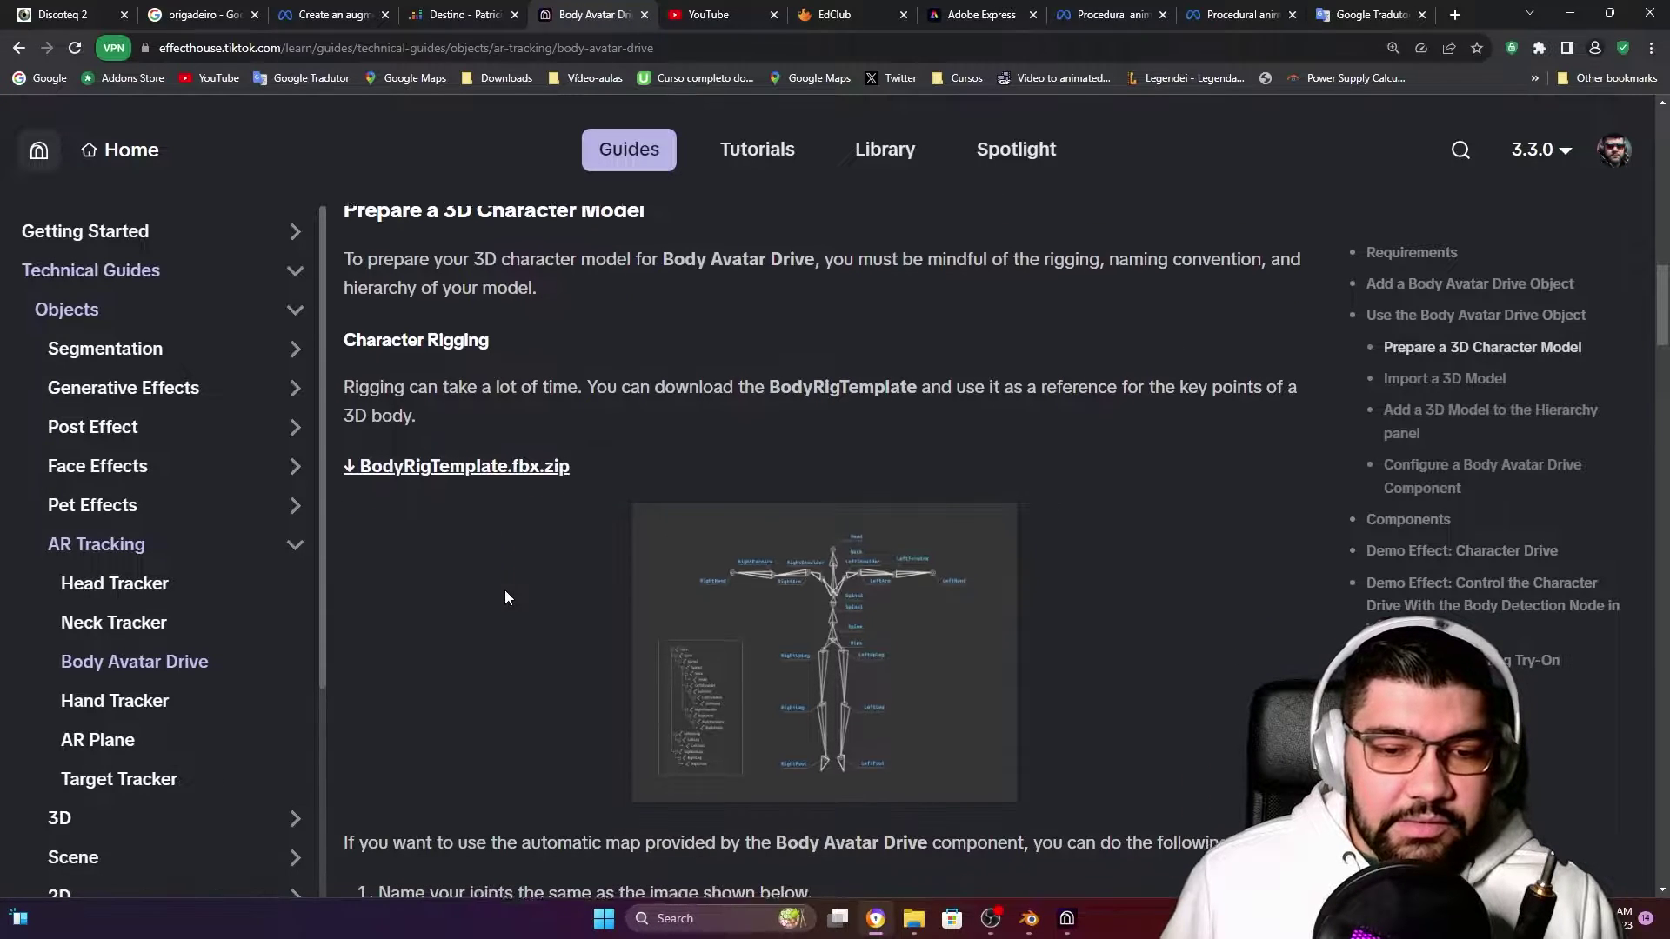
pyautogui.click(1029, 918)
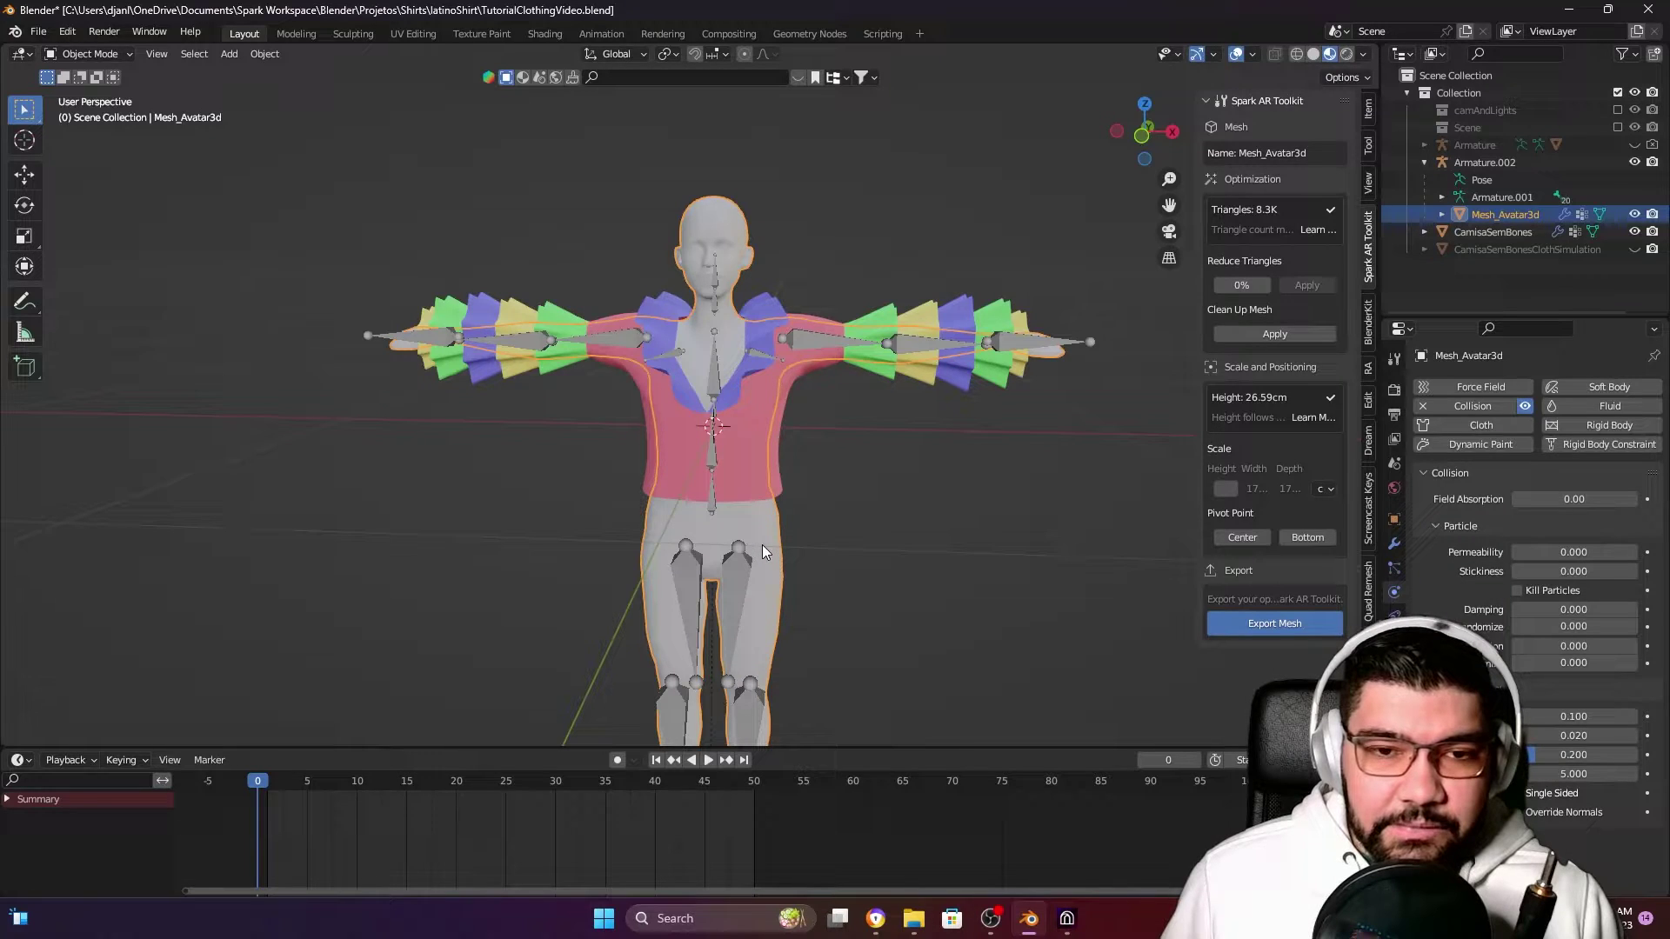
# Start an FBX import from the File > Import menu
pyautogui.moveTo(764, 545); pyautogui.dragTo(905, 583, button='middle')
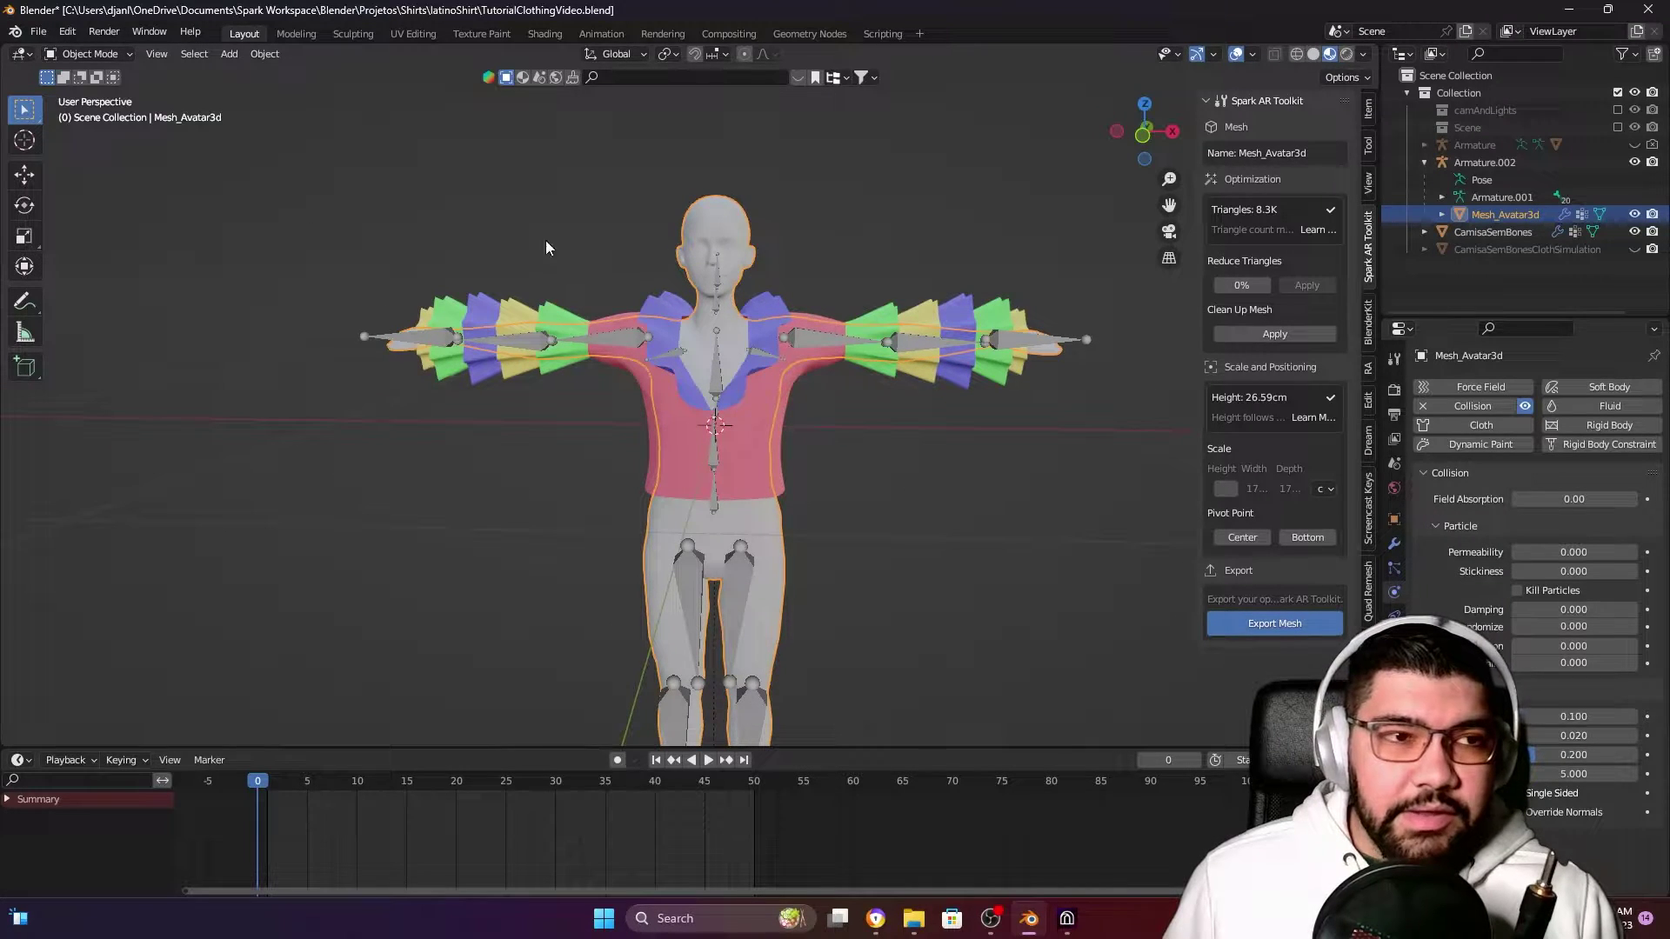
pyautogui.click(38, 31)
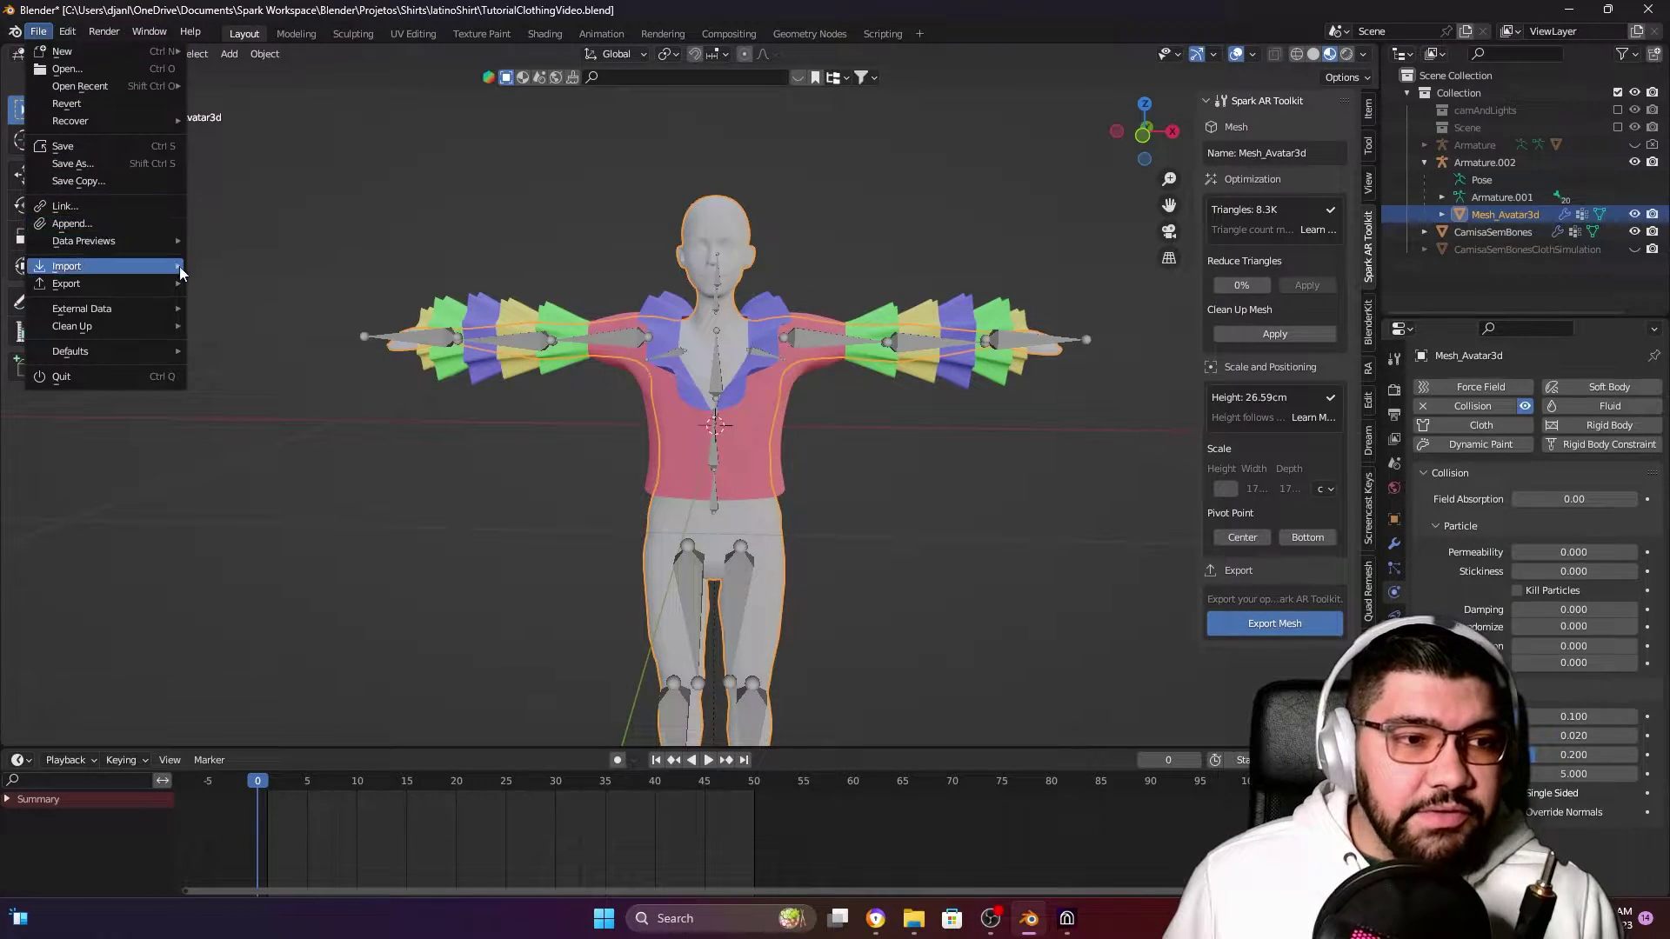
pyautogui.moveTo(180, 274)
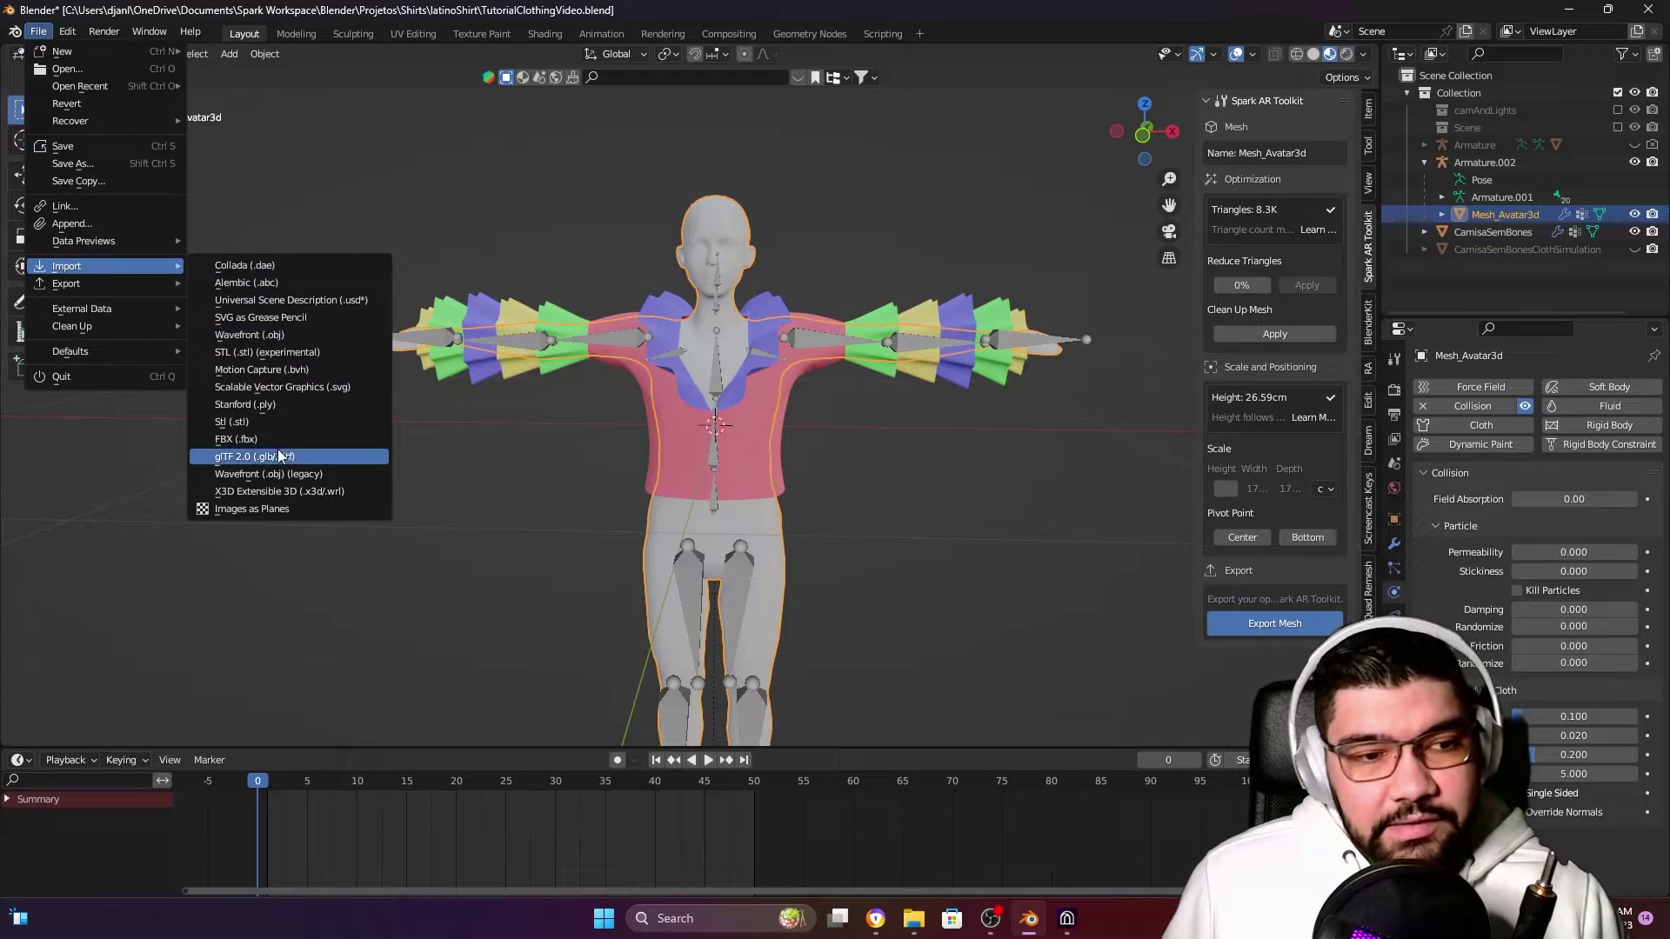
pyautogui.click(235, 440)
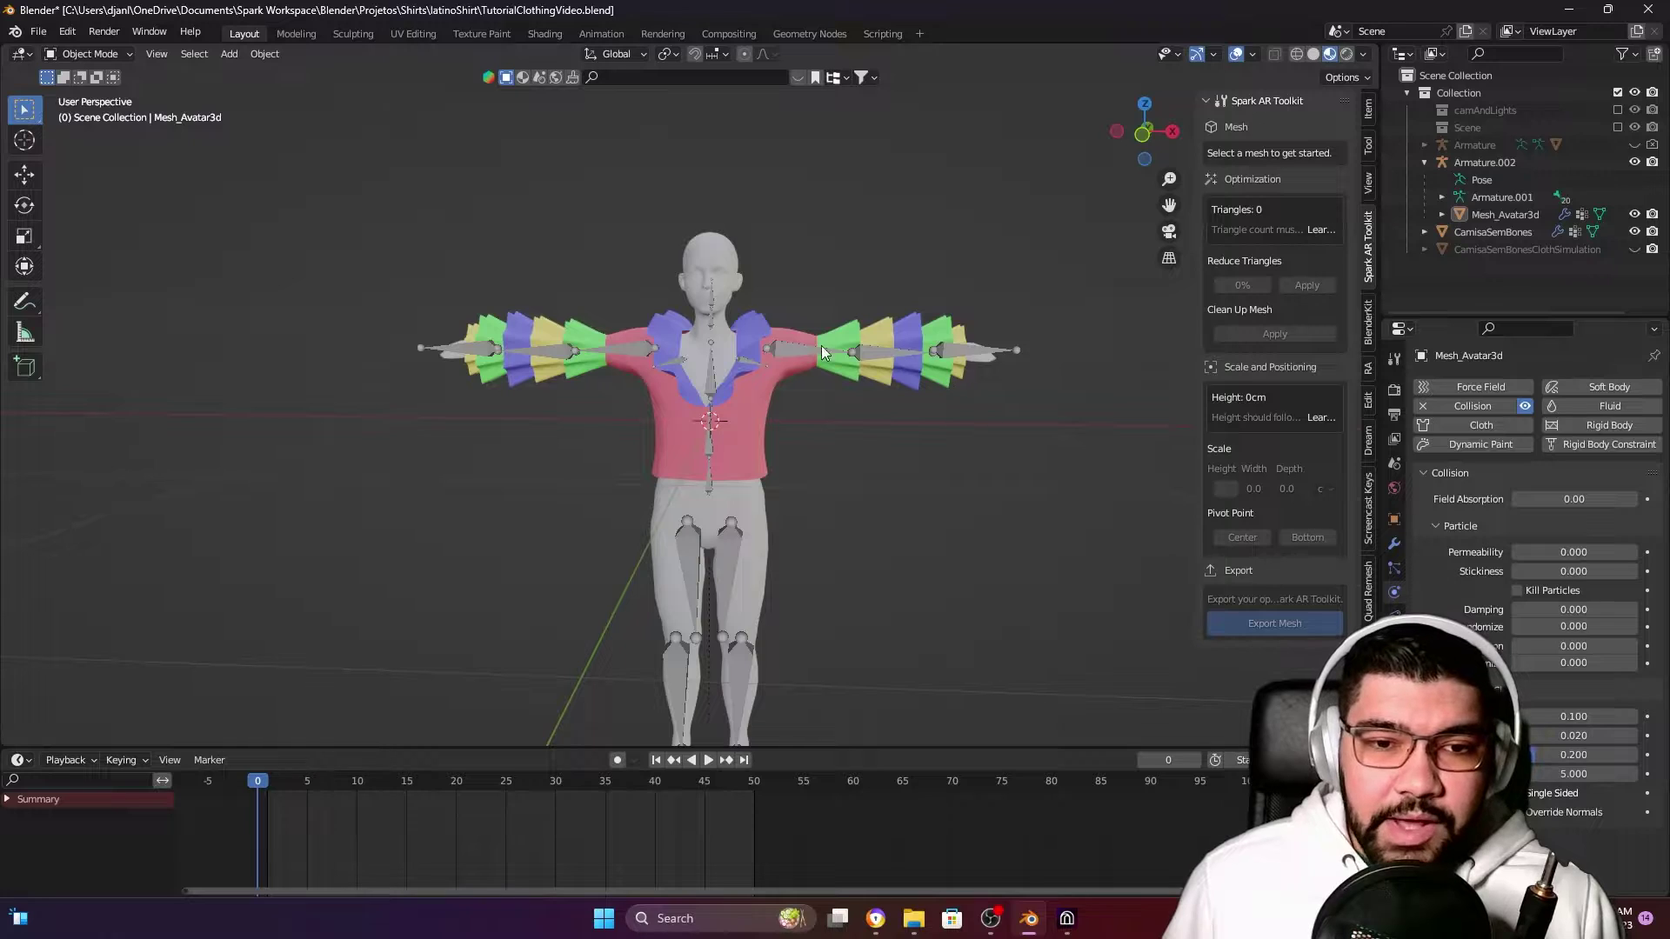
# Select the avatar rig Armature.002, checking it from a couple of angles
pyautogui.moveTo(821, 346); pyautogui.dragTo(917, 460, button='middle')
pyautogui.scroll(2, 900, 474)
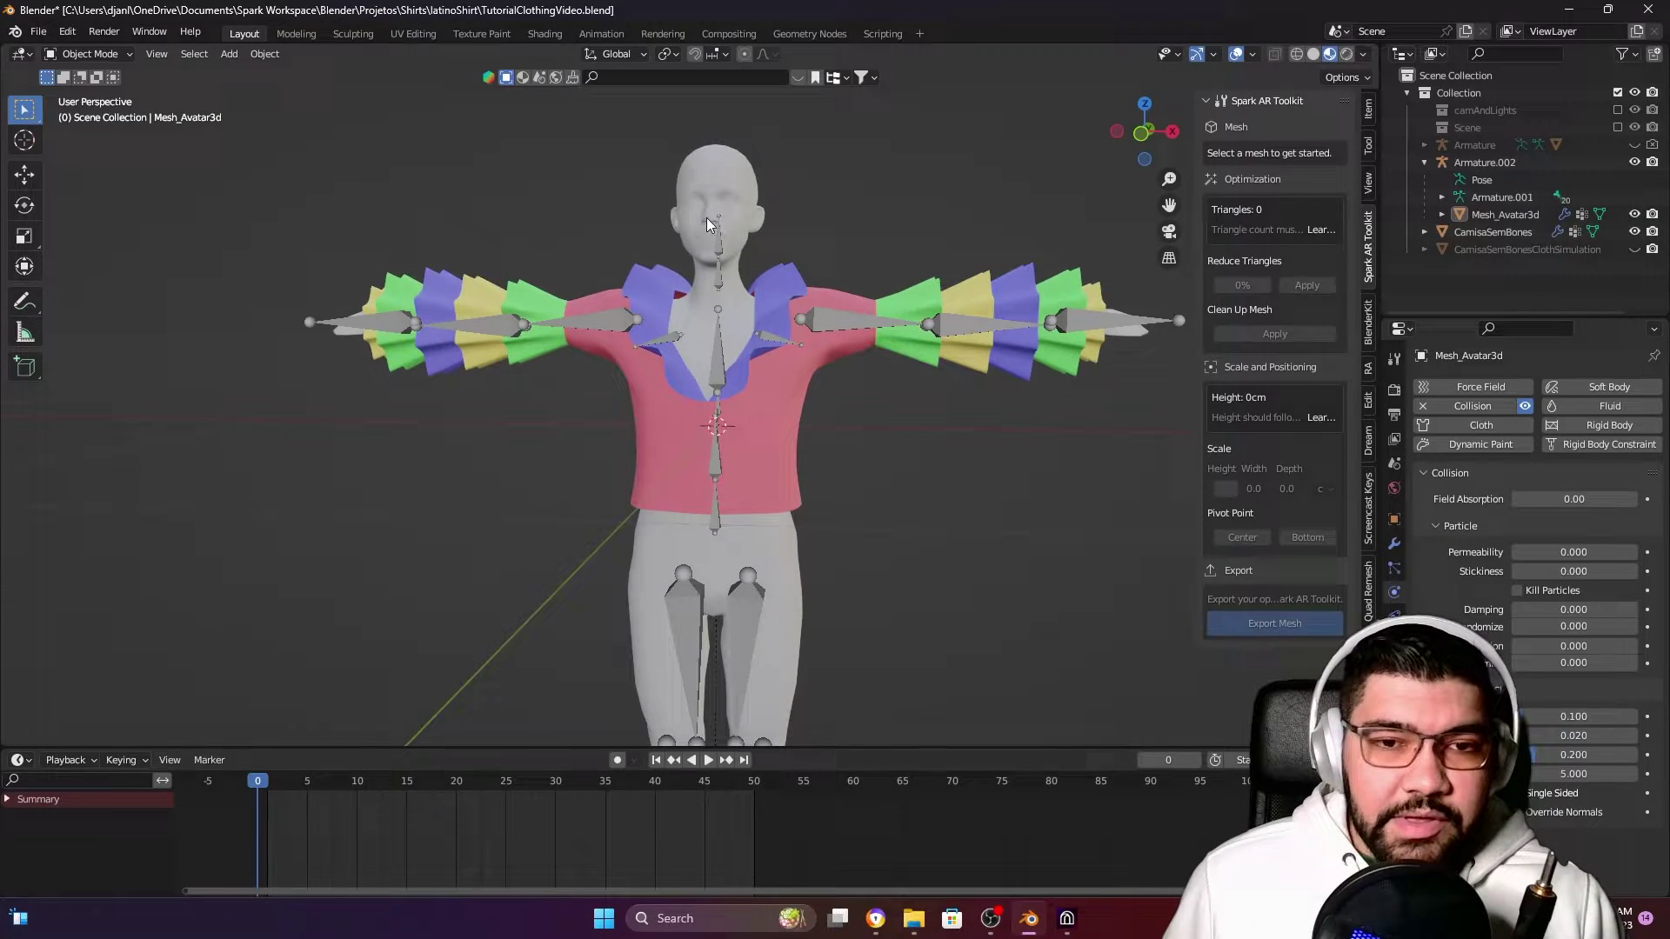
pyautogui.click(726, 265)
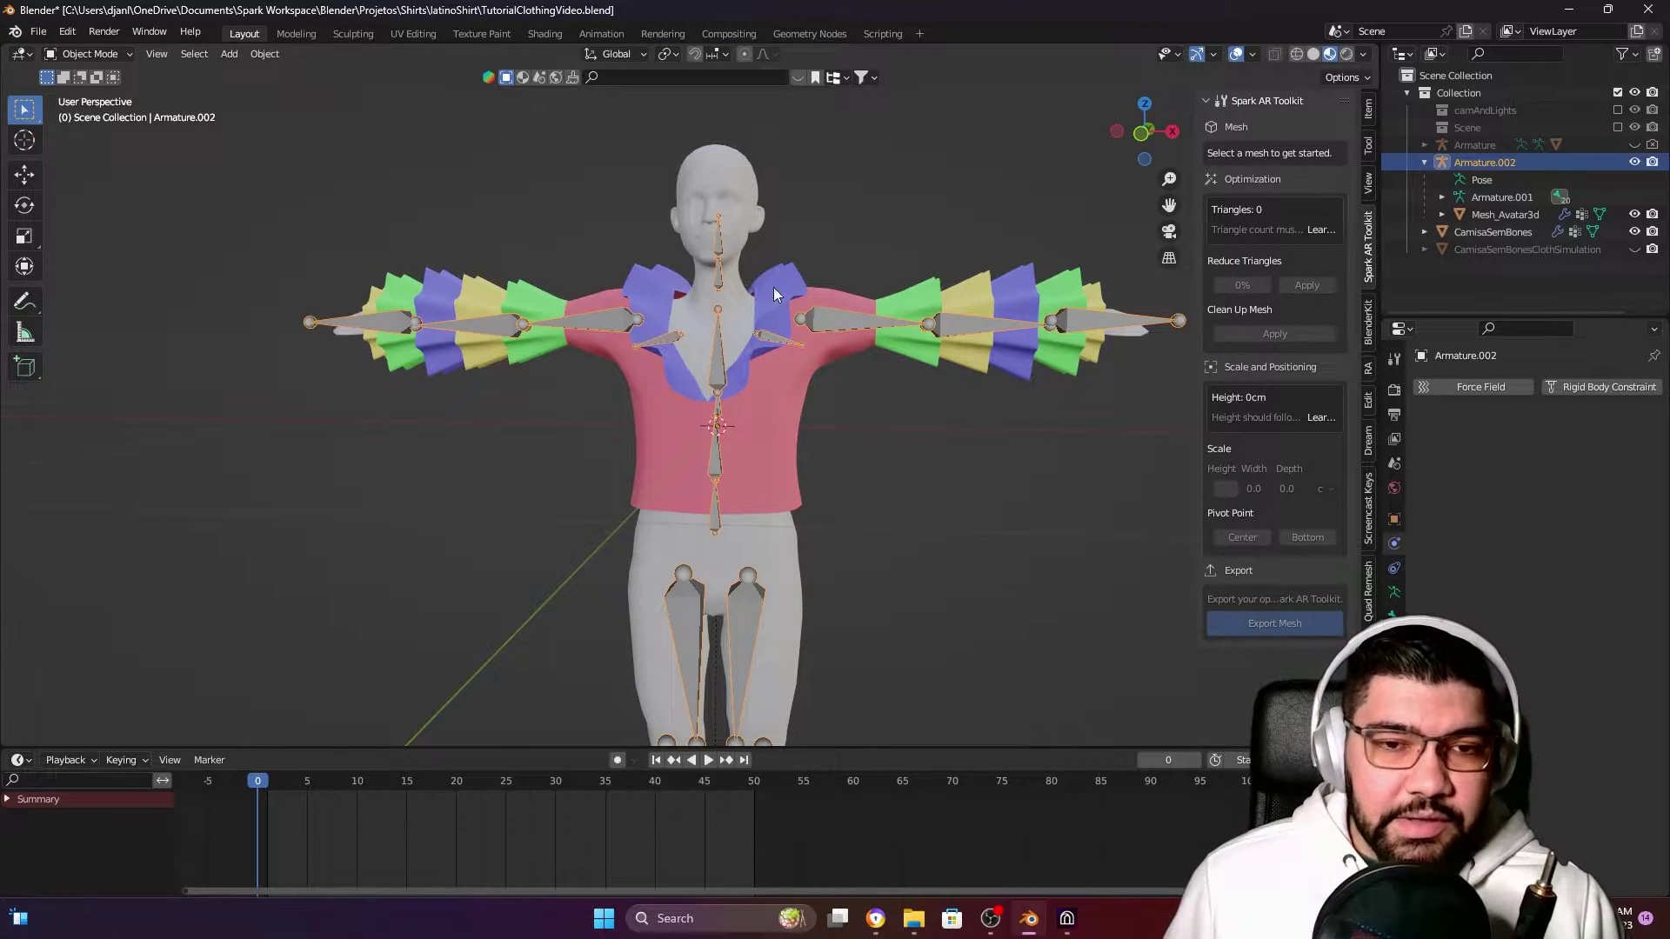
pyautogui.moveTo(1031, 522)
pyautogui.mouseDown(button='middle')
pyautogui.moveTo(940, 522)
pyautogui.moveTo(1010, 544)
pyautogui.mouseUp(button='middle')
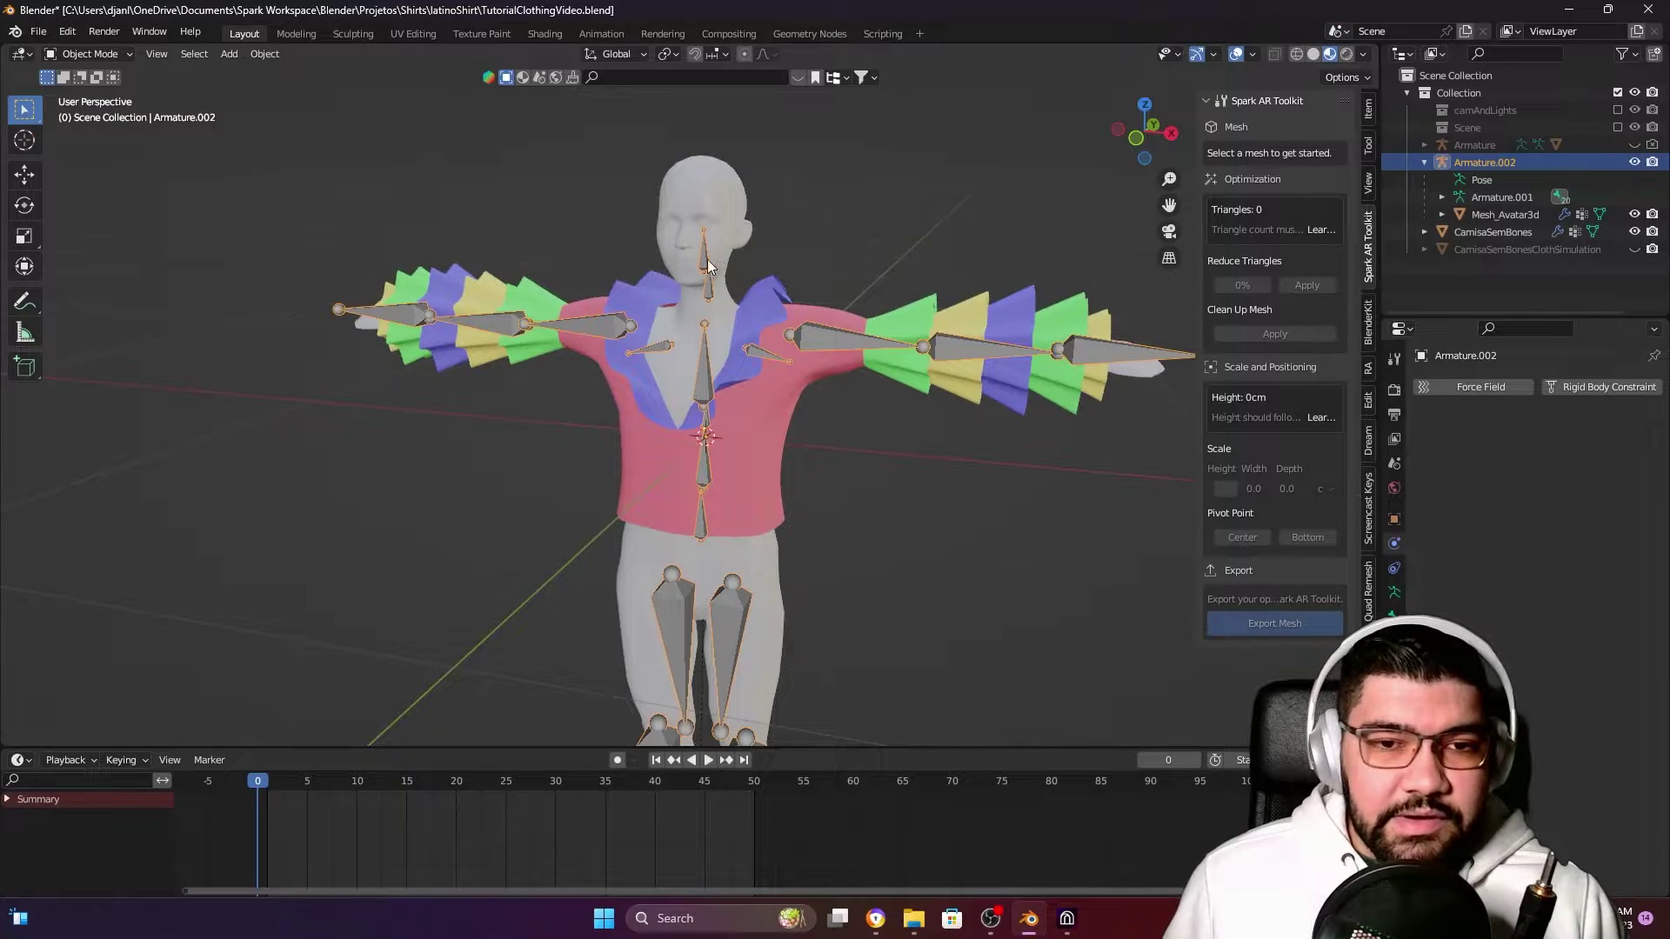
pyautogui.moveTo(707, 266); pyautogui.dragTo(634, 211, button='middle')
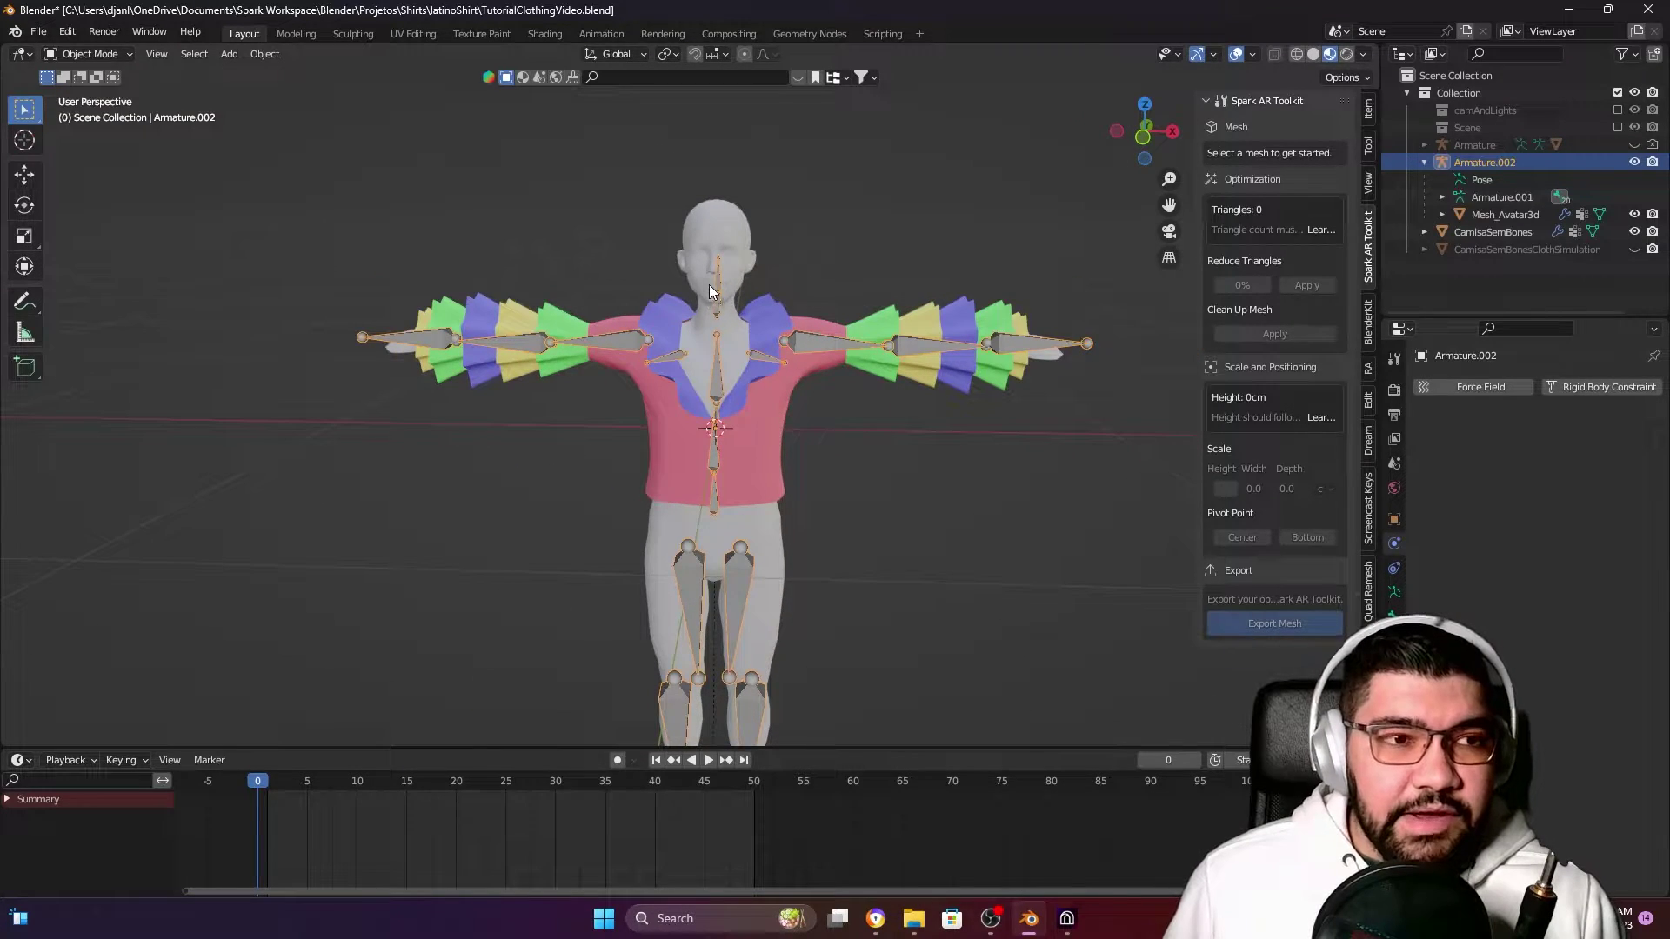
pyautogui.click(87, 53)
# Enter Pose Mode and test-rotate the Spine2 bone, cancelling back to rest
pyautogui.click(119, 116)
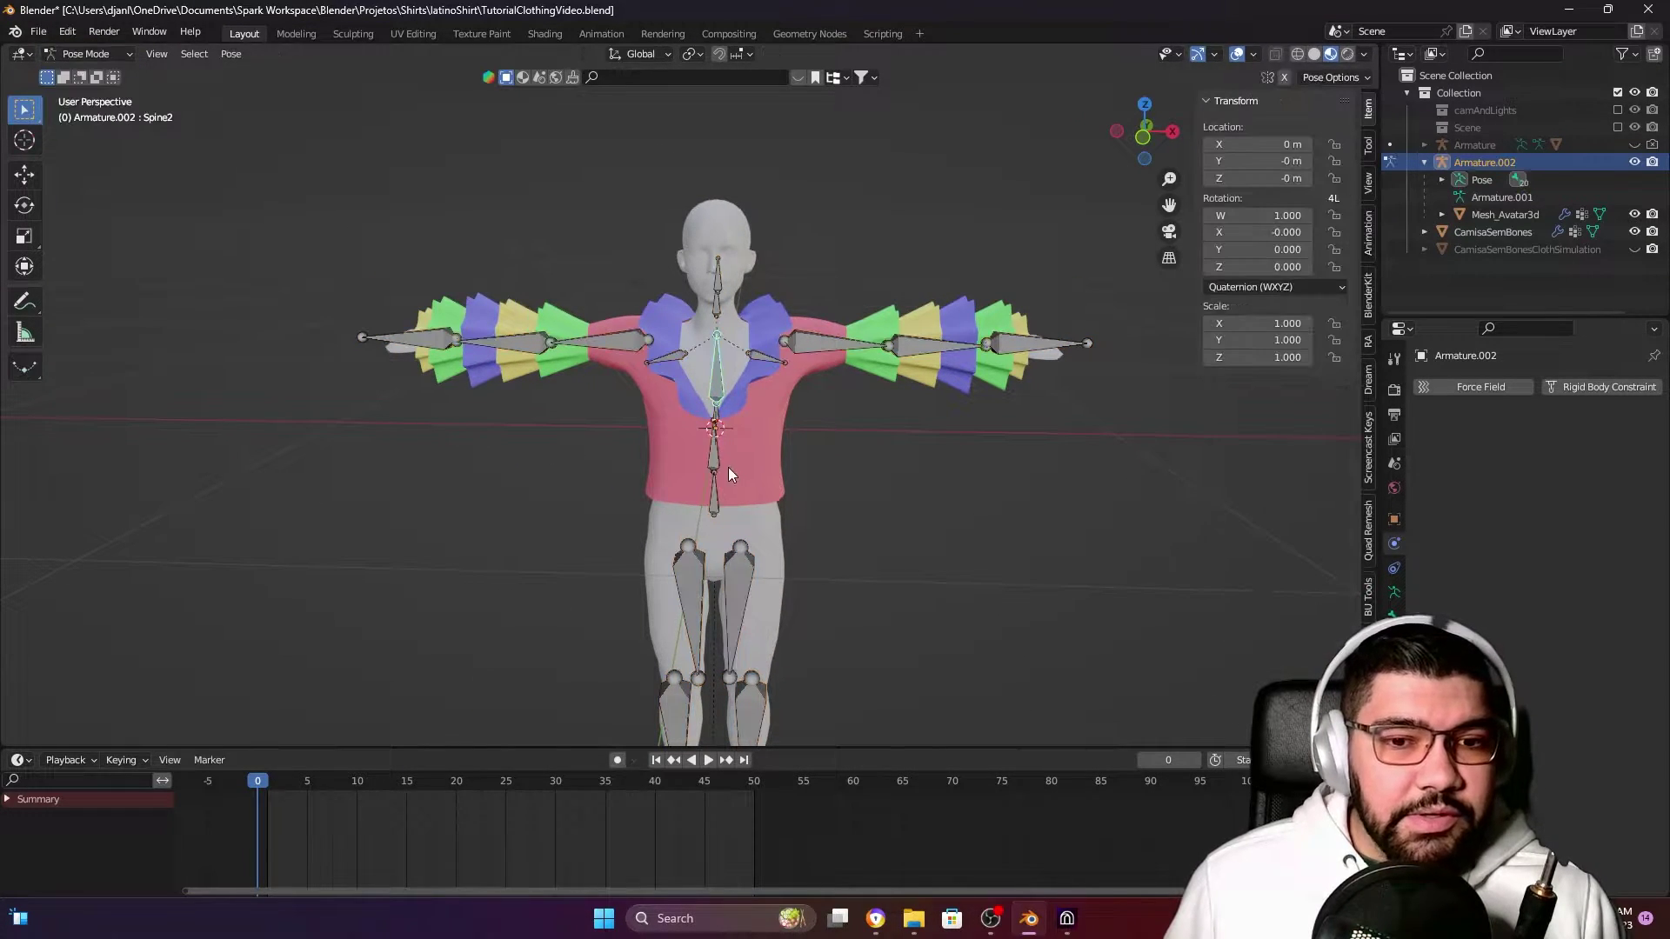
pyautogui.scroll(2, 769, 369)
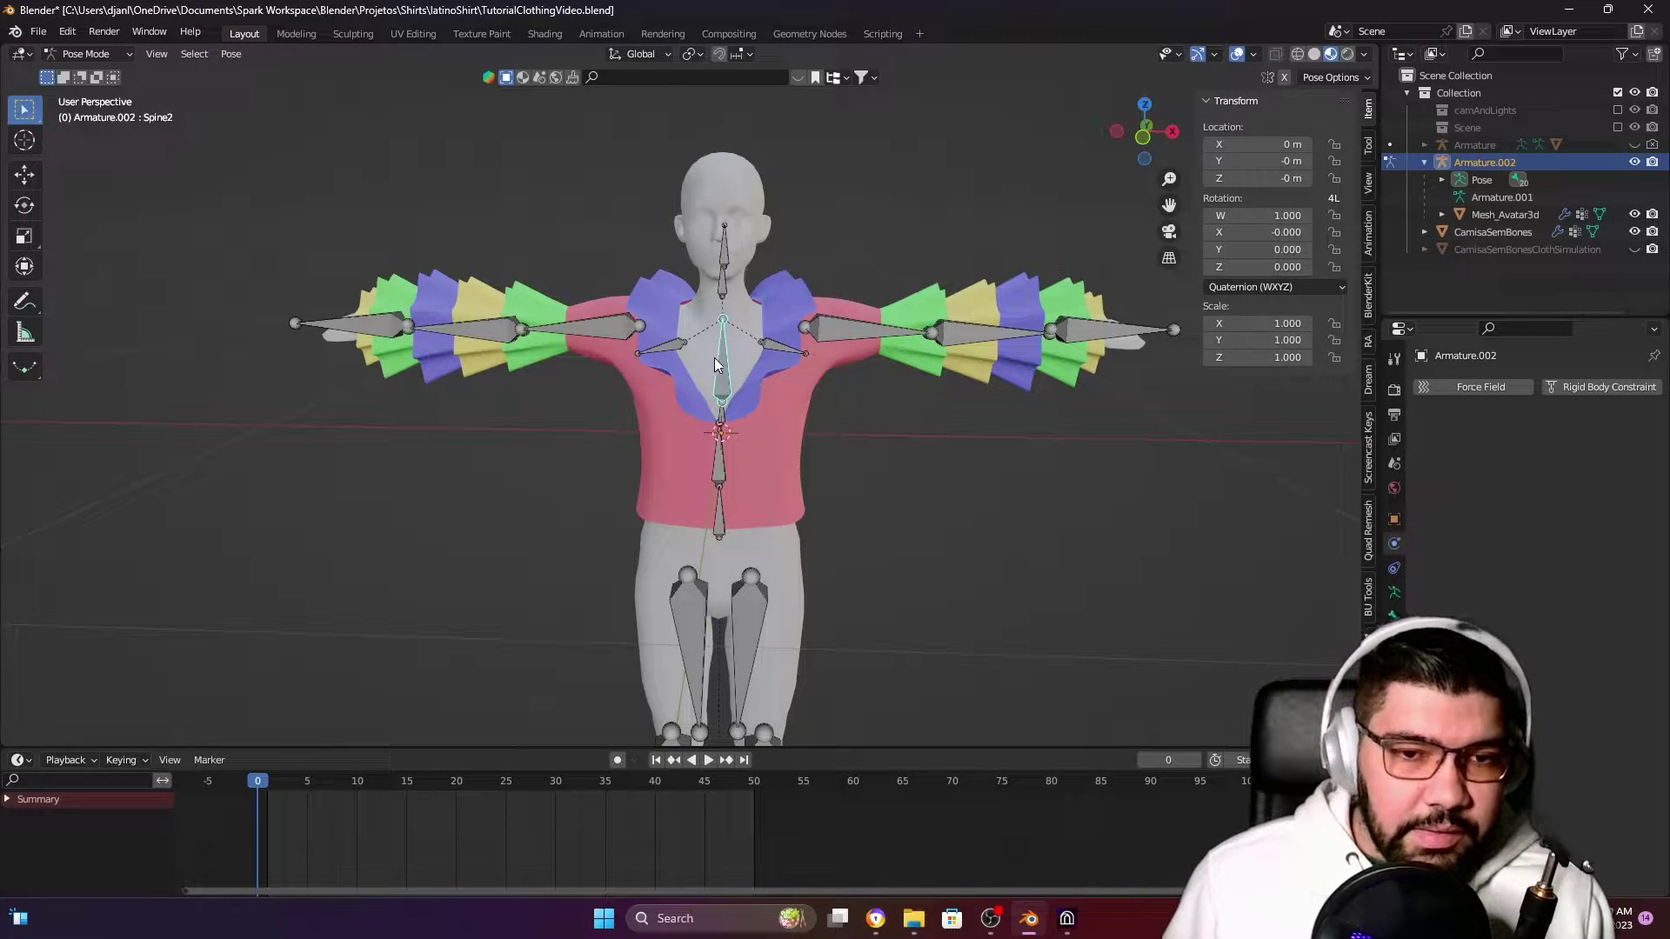
pyautogui.press('r')
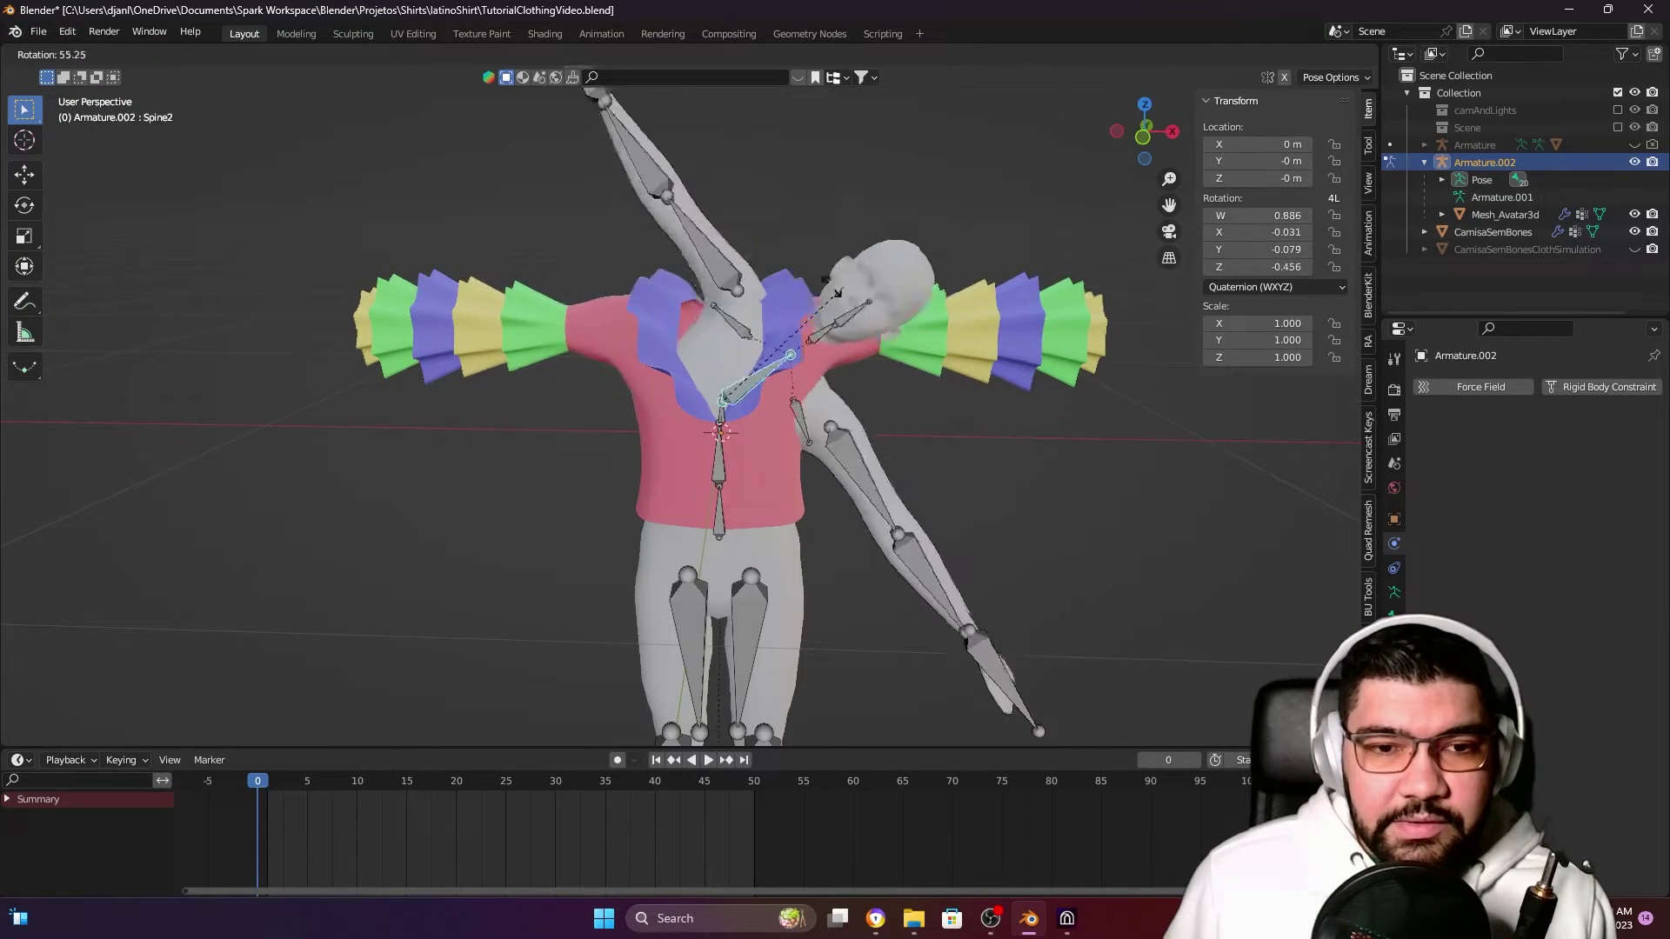
pyautogui.press('Escape')
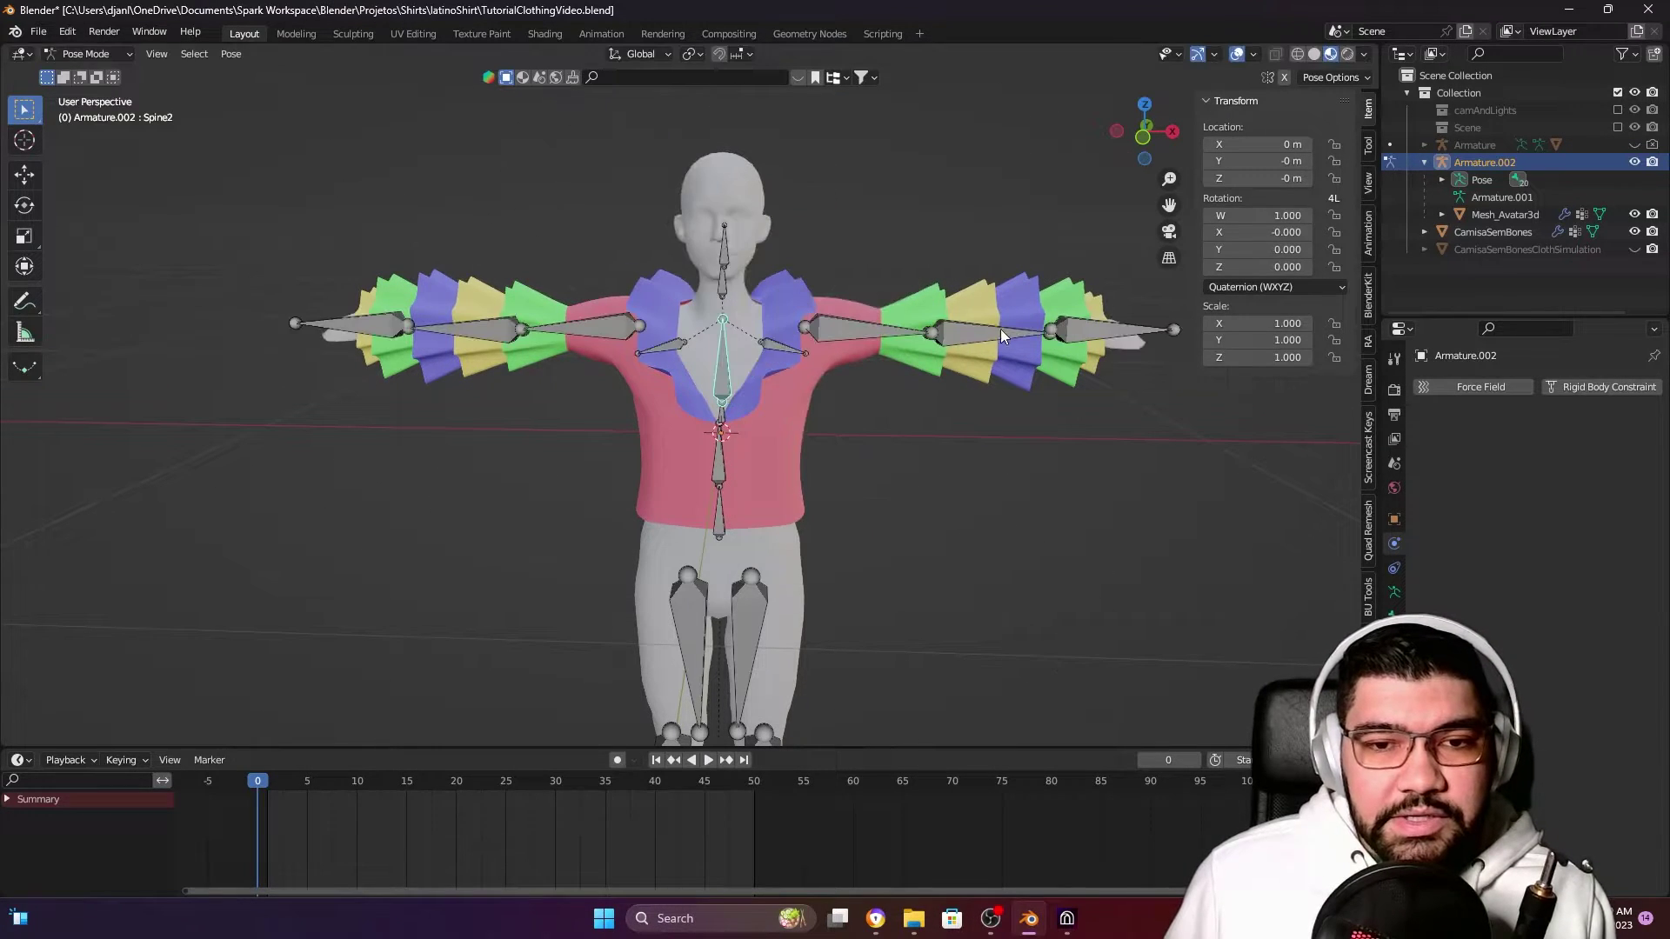
# Test-rotate the LeftArm bone, cancel it, and return the rig to Object Mode
pyautogui.click(873, 337)
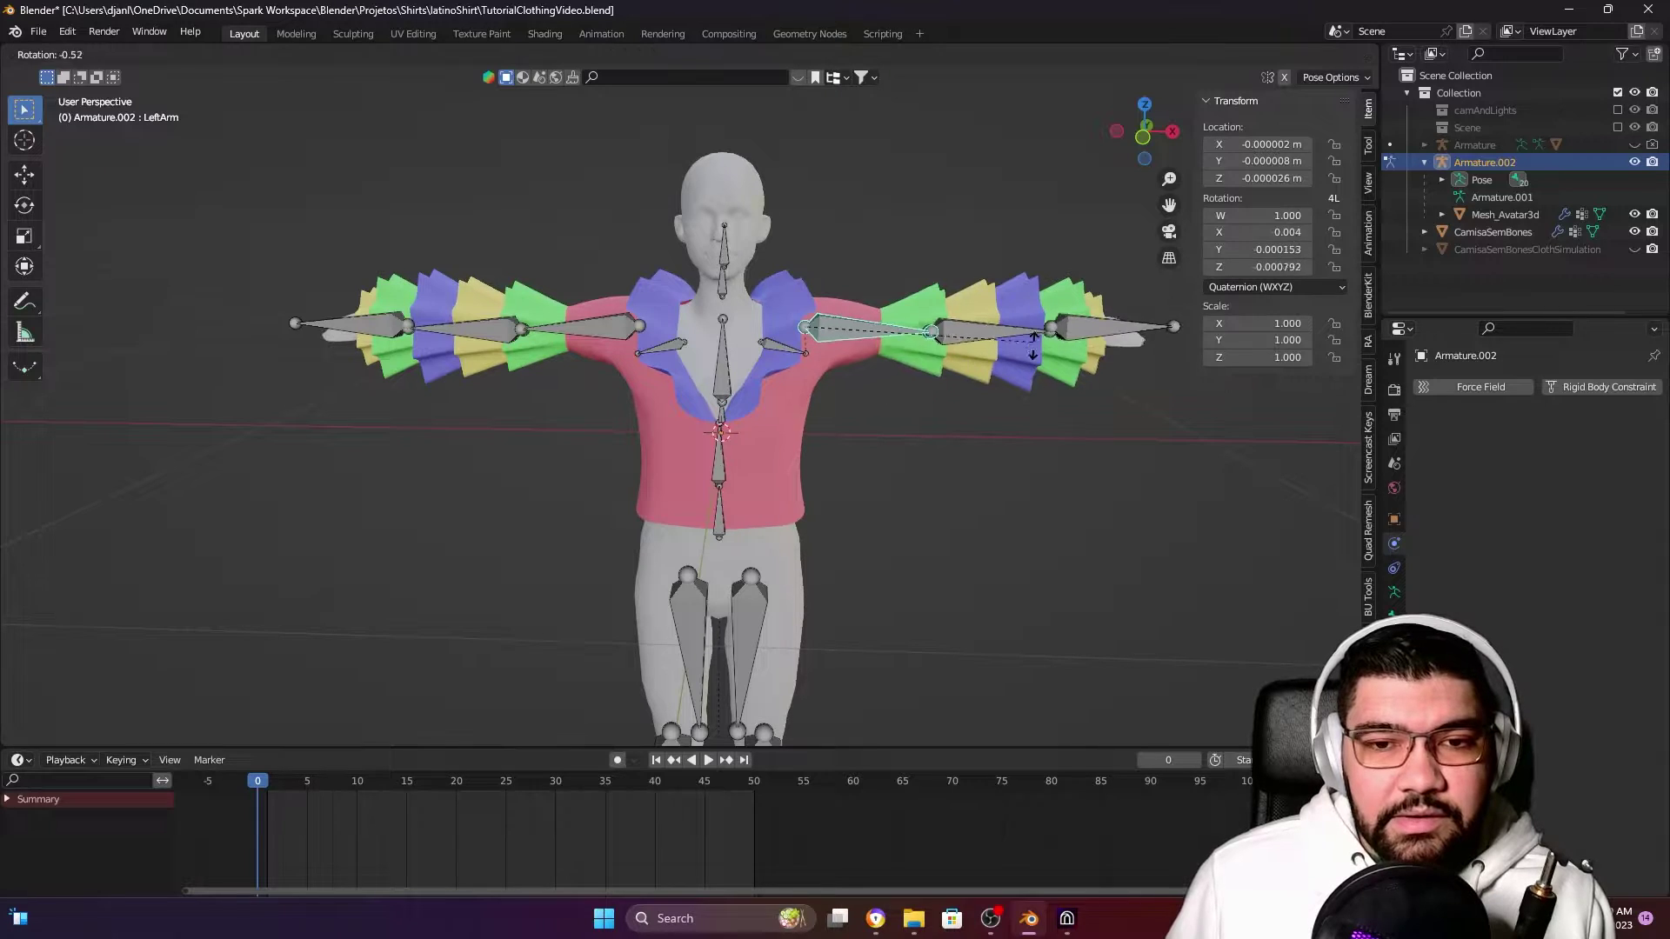
pyautogui.press('r')
pyautogui.press('Escape')
pyautogui.hotkey('ctrl', 'Tab')
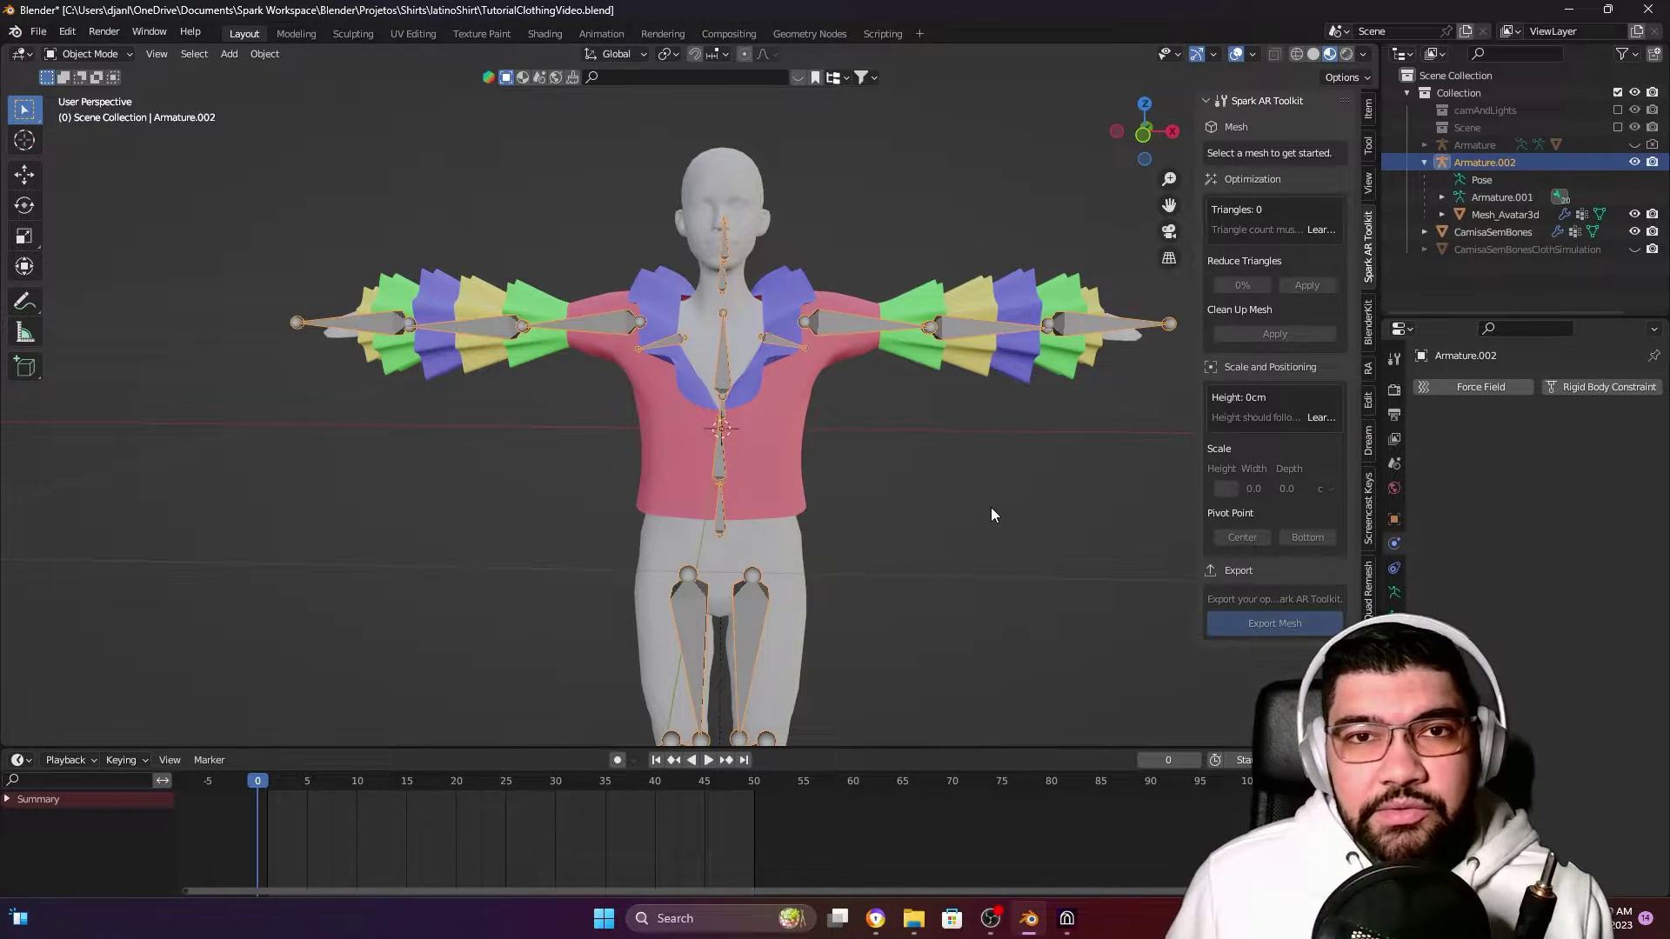
pyautogui.moveTo(986, 507); pyautogui.dragTo(999, 451, button='middle')
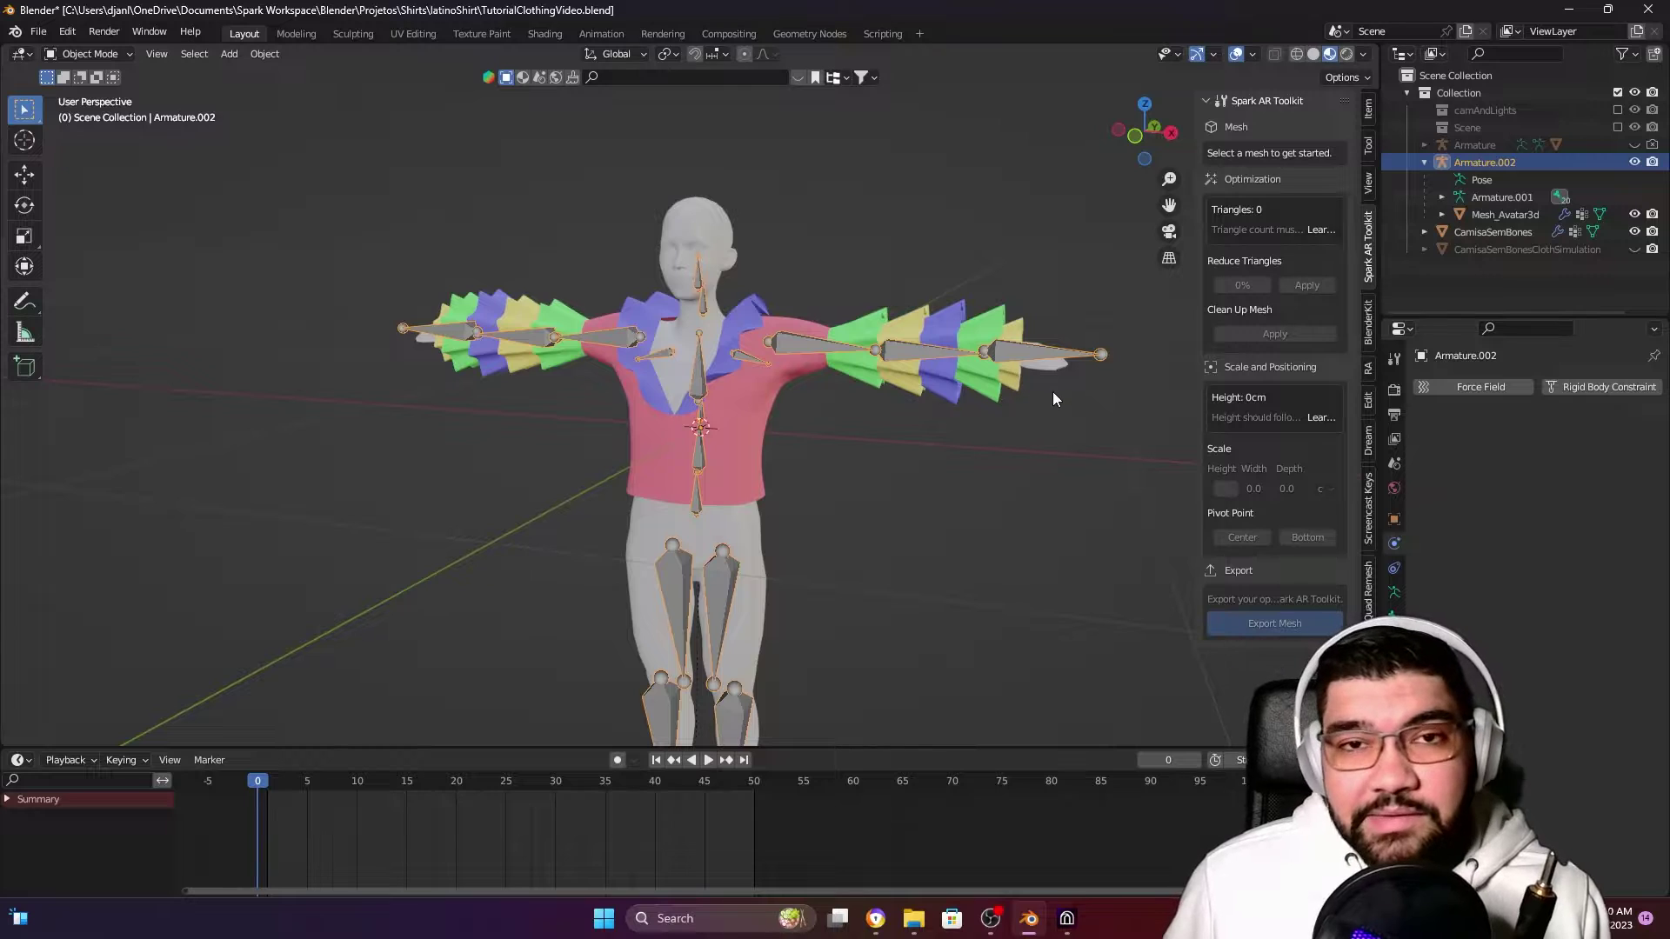
# Parent the shirt CamisaSemBones to Armature.002 With Automatic Weights
pyautogui.click(963, 417)
pyautogui.press('KP_Decimal')
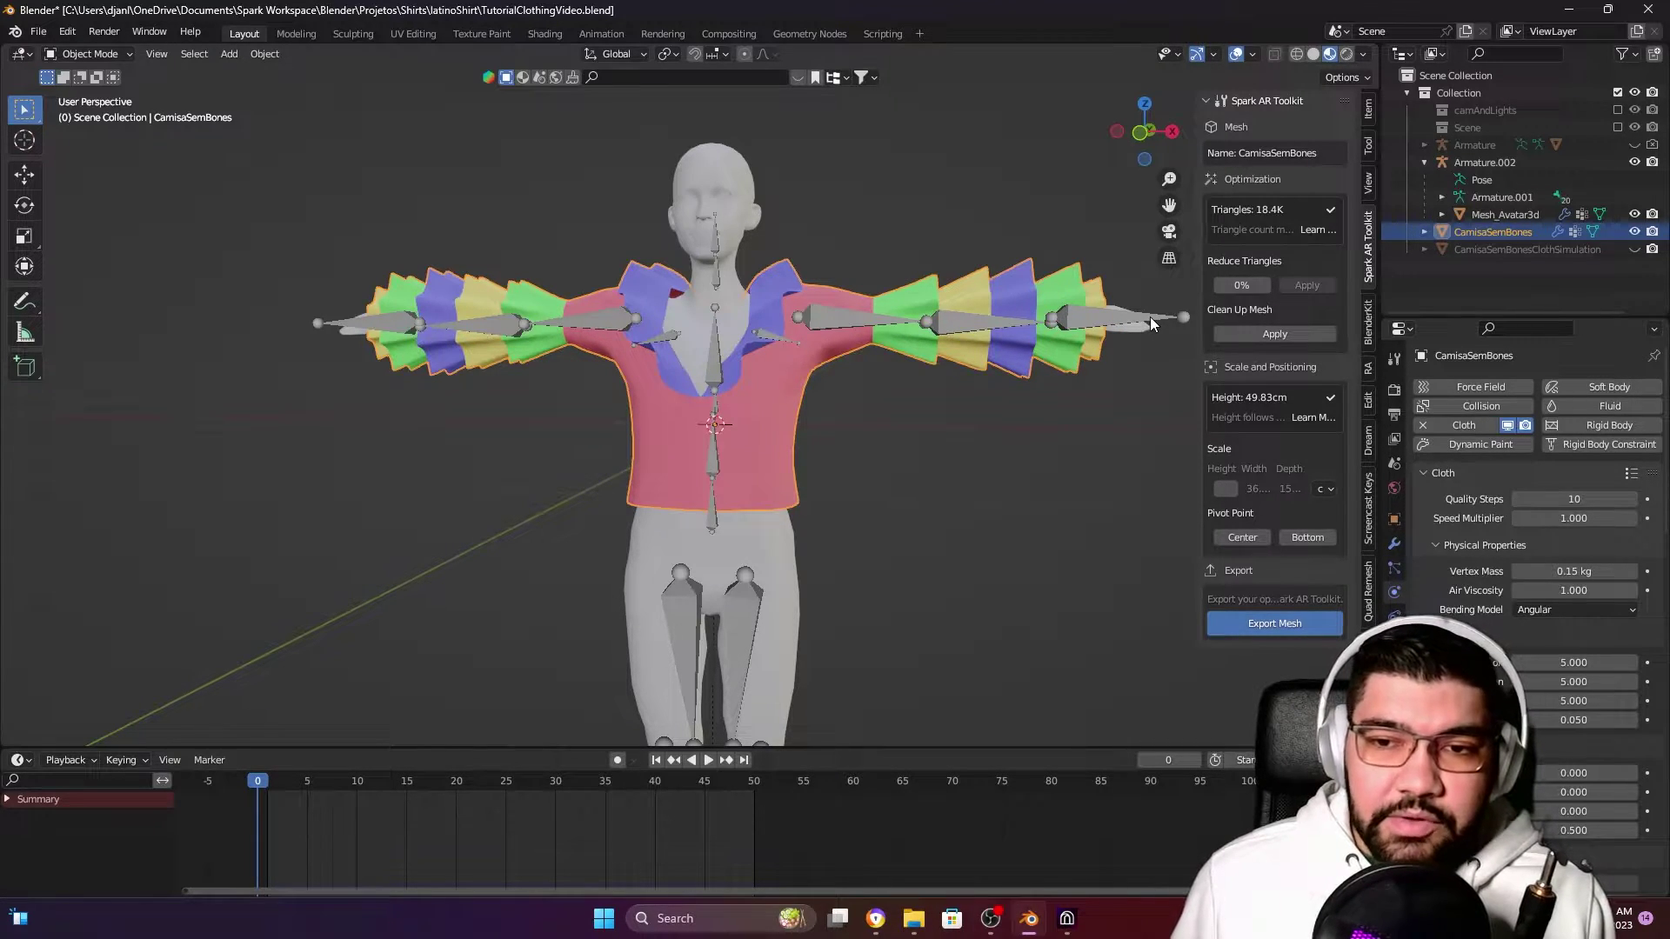
pyautogui.click(1172, 316)
pyautogui.scroll(-1, 1131, 374)
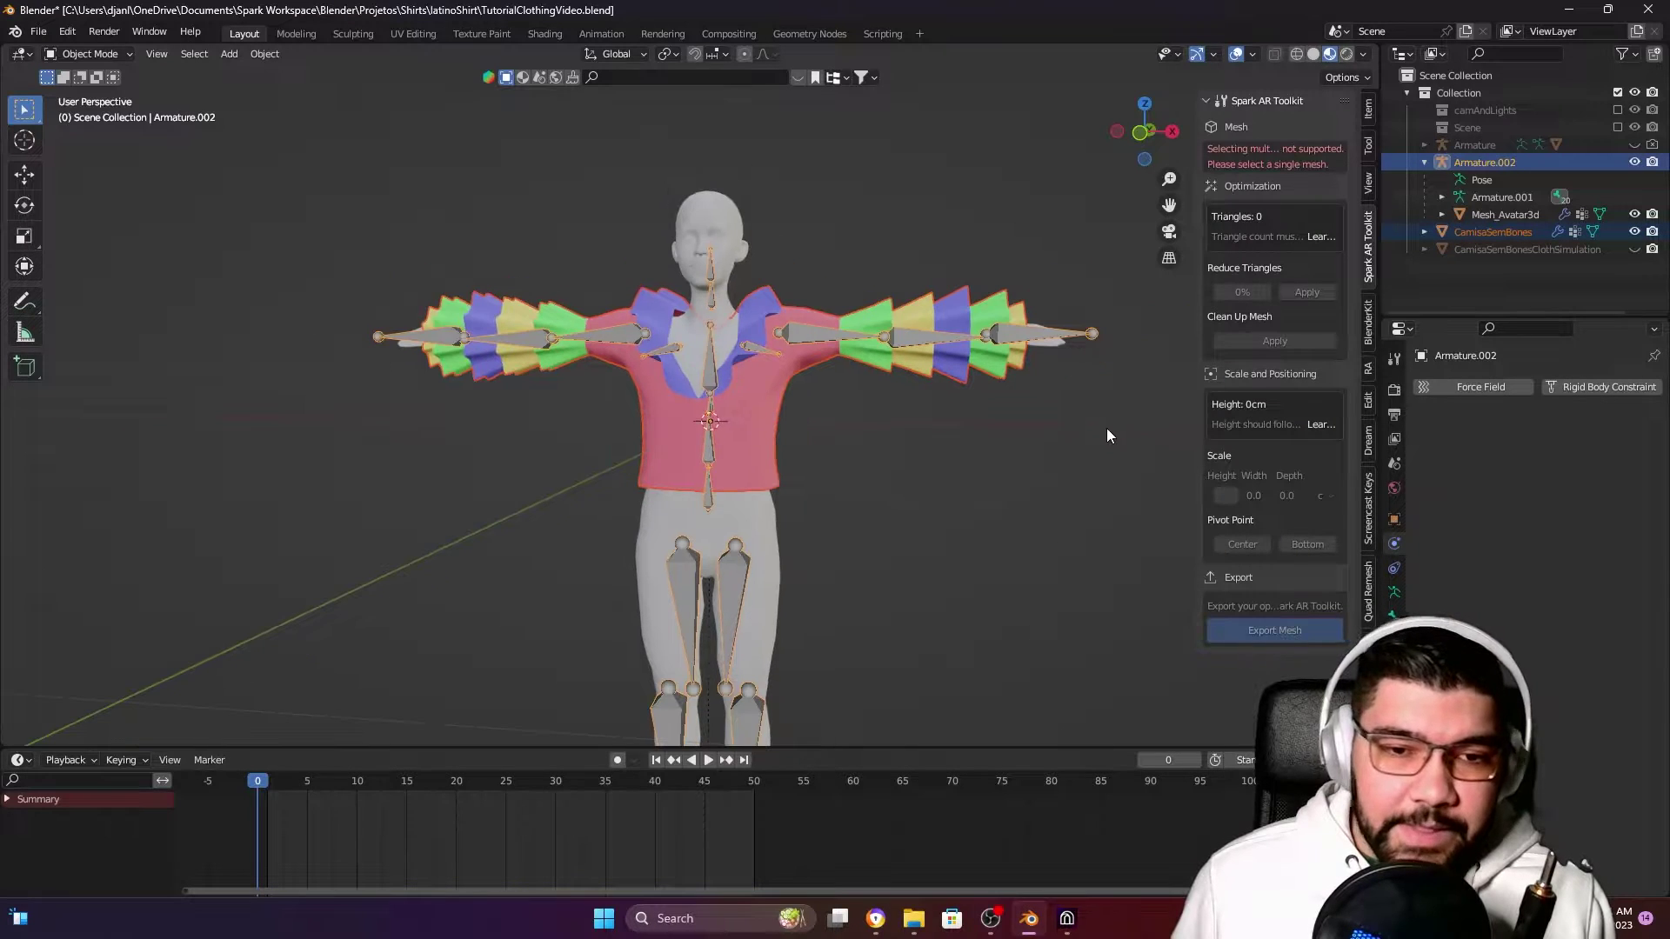
pyautogui.hotkey('ctrl', 'p')
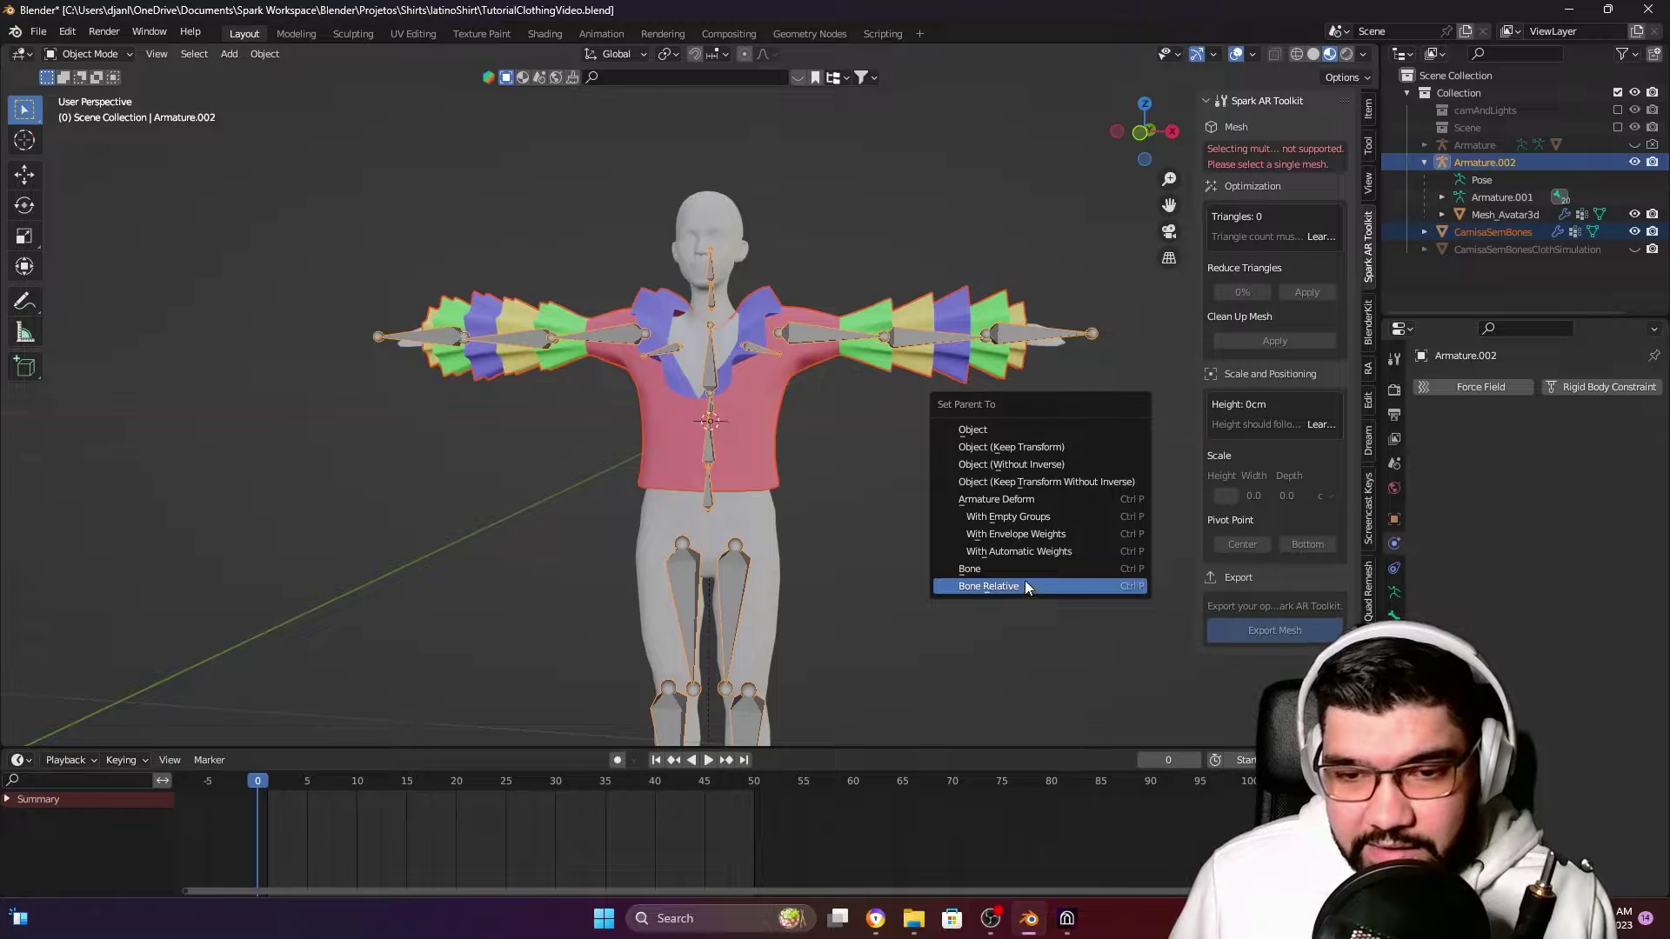
pyautogui.click(1068, 552)
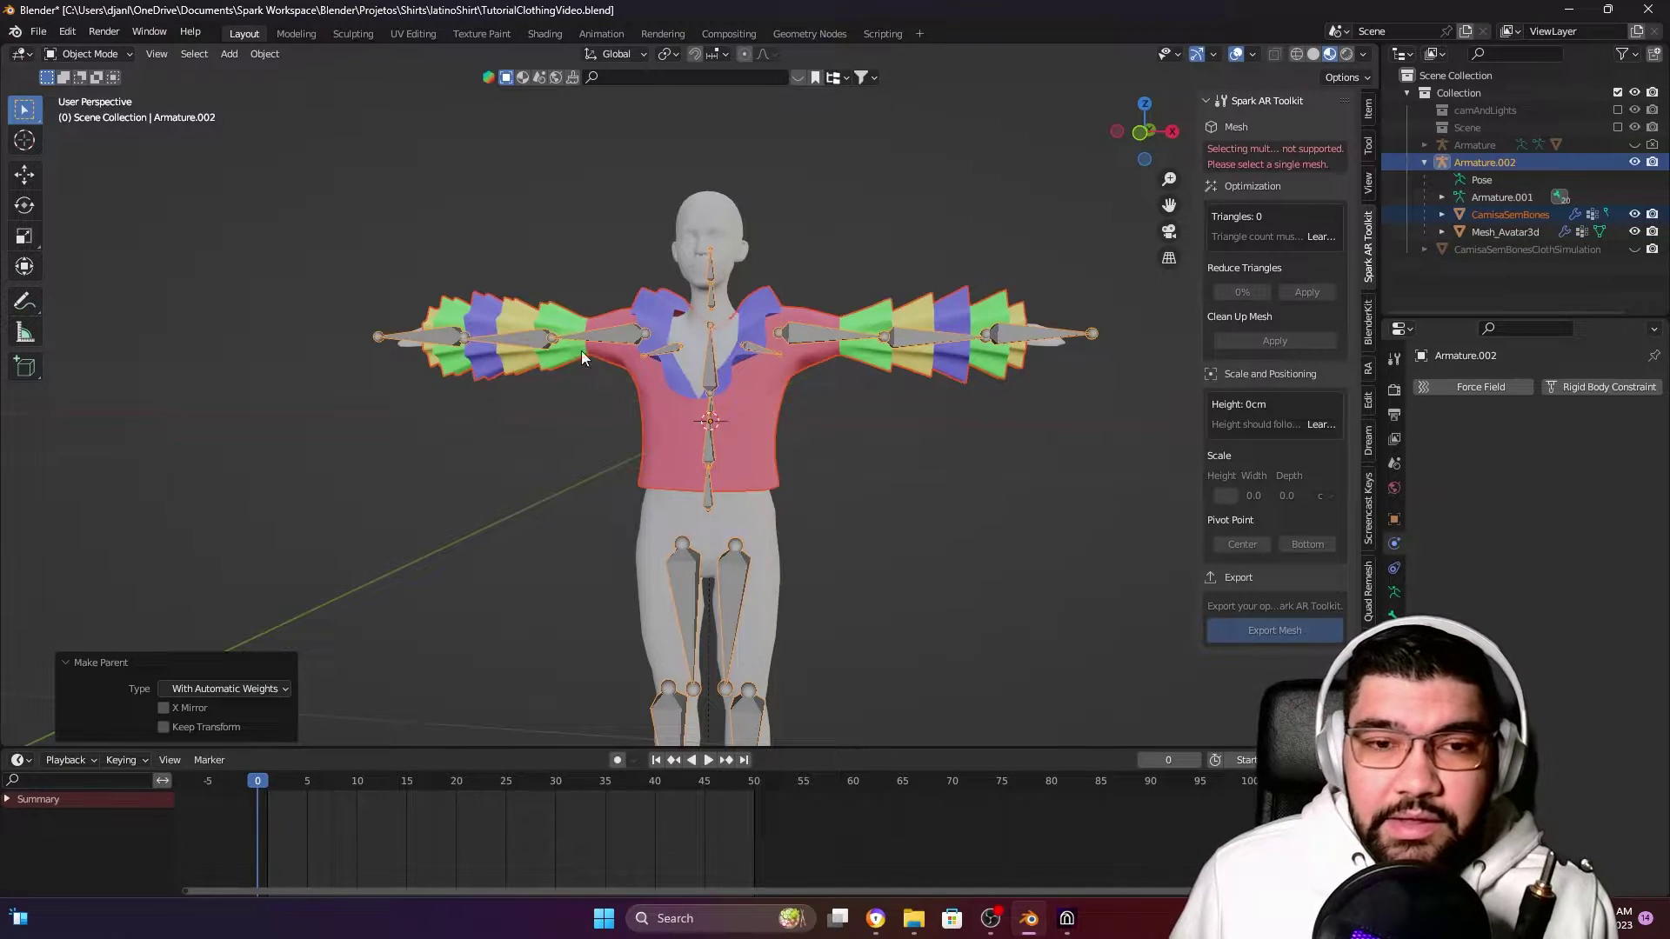
# Inspect the bound shirt from several angles, then select only Armature.002
pyautogui.moveTo(581, 352); pyautogui.dragTo(570, 424, button='middle')
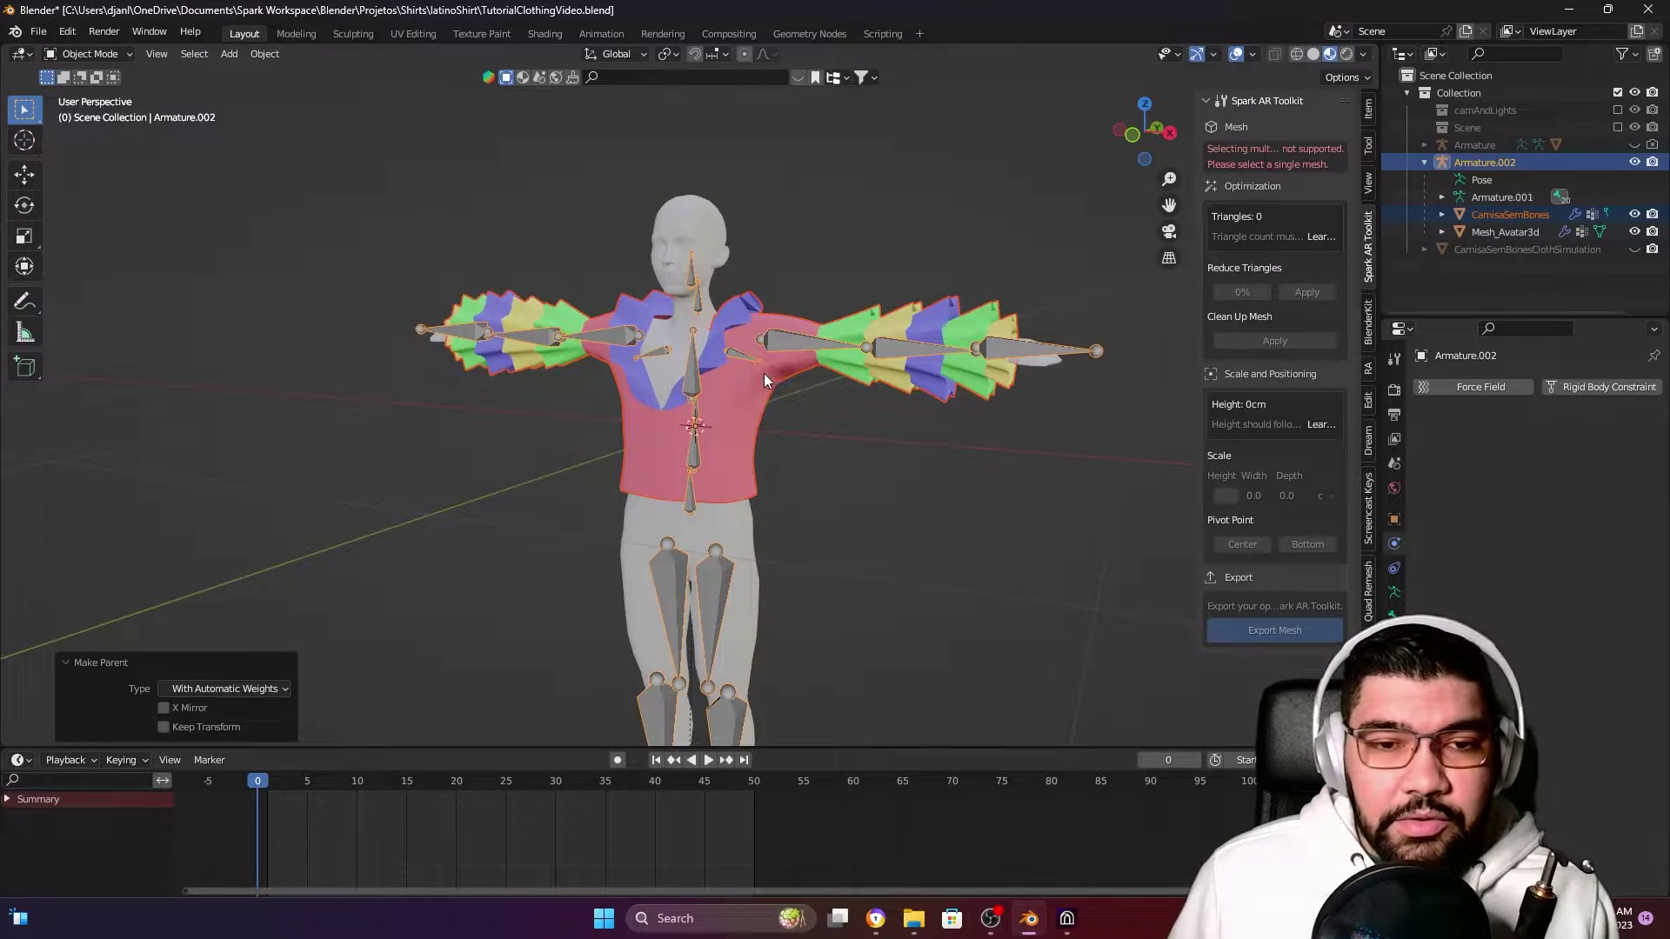
pyautogui.moveTo(764, 373)
pyautogui.mouseDown(button='middle')
pyautogui.moveTo(930, 471)
pyautogui.moveTo(769, 348)
pyautogui.mouseUp(button='middle')
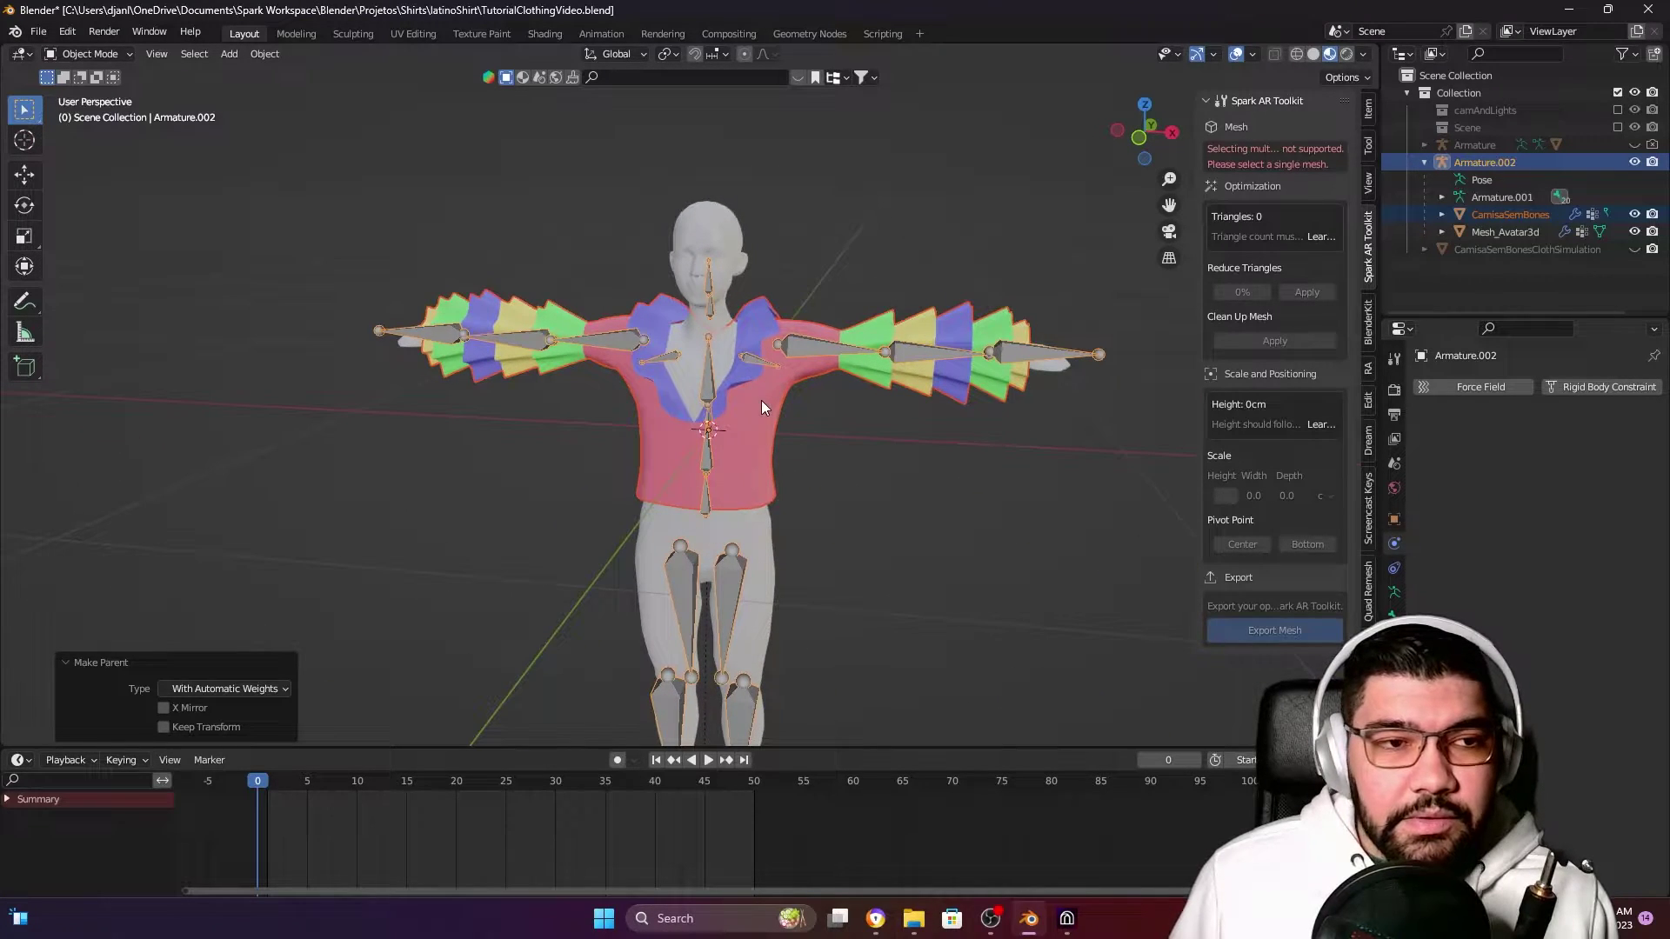
pyautogui.moveTo(762, 407); pyautogui.dragTo(734, 371, button='middle')
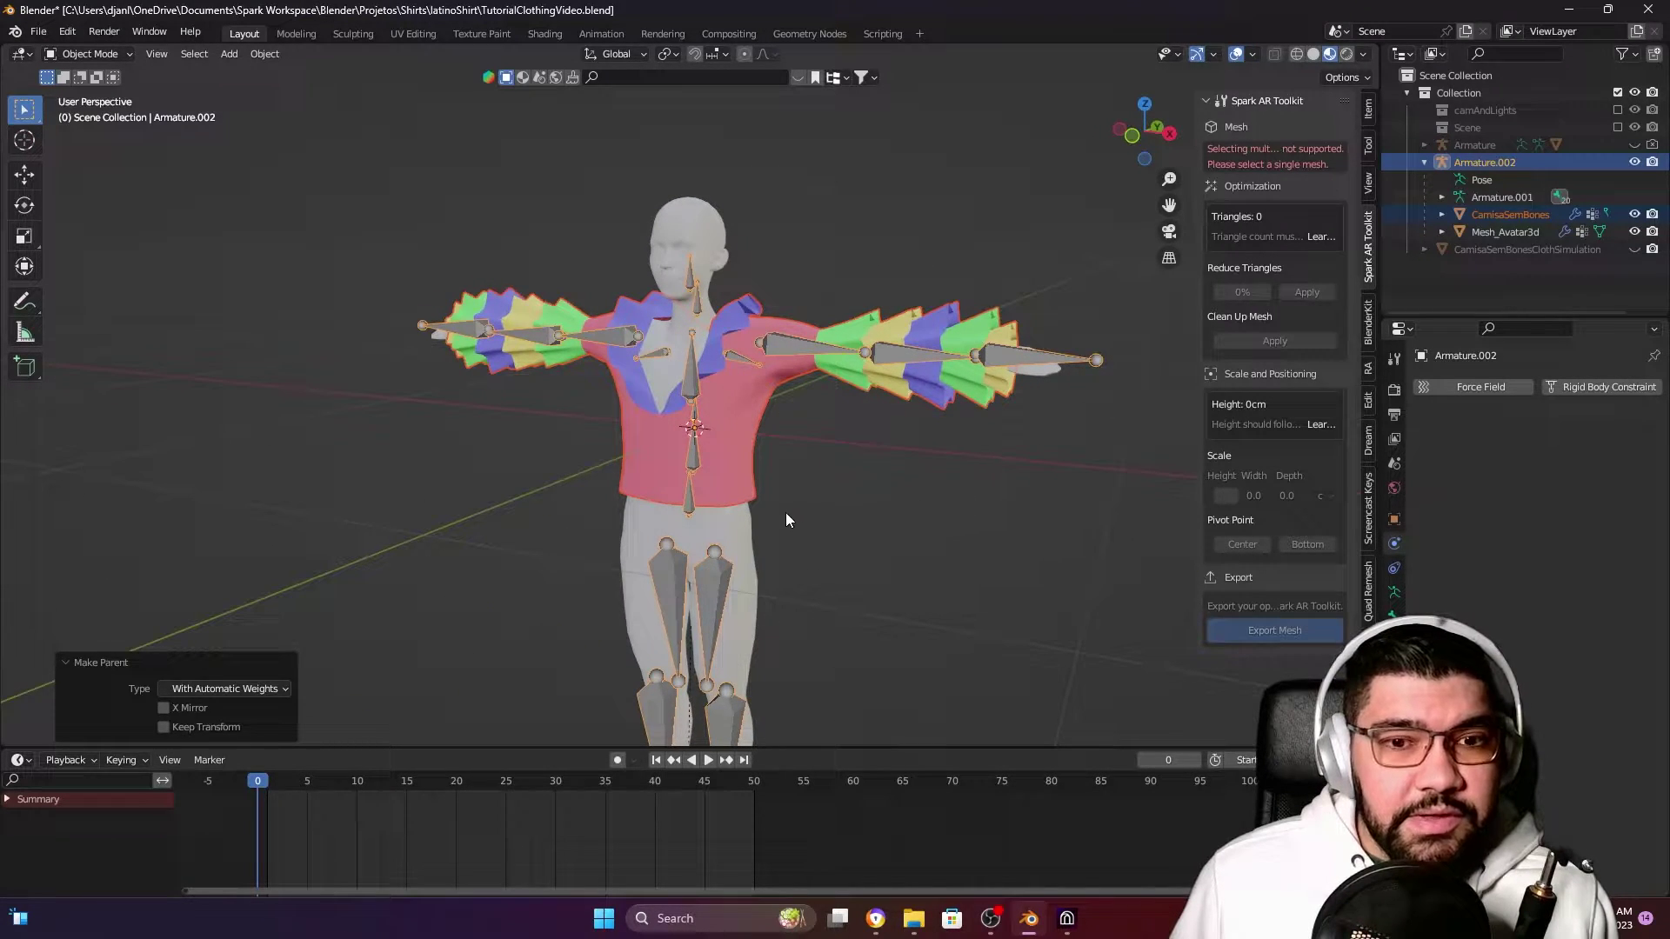
pyautogui.moveTo(787, 520); pyautogui.dragTo(790, 452, button='middle')
pyautogui.click(775, 376)
pyautogui.click(721, 337)
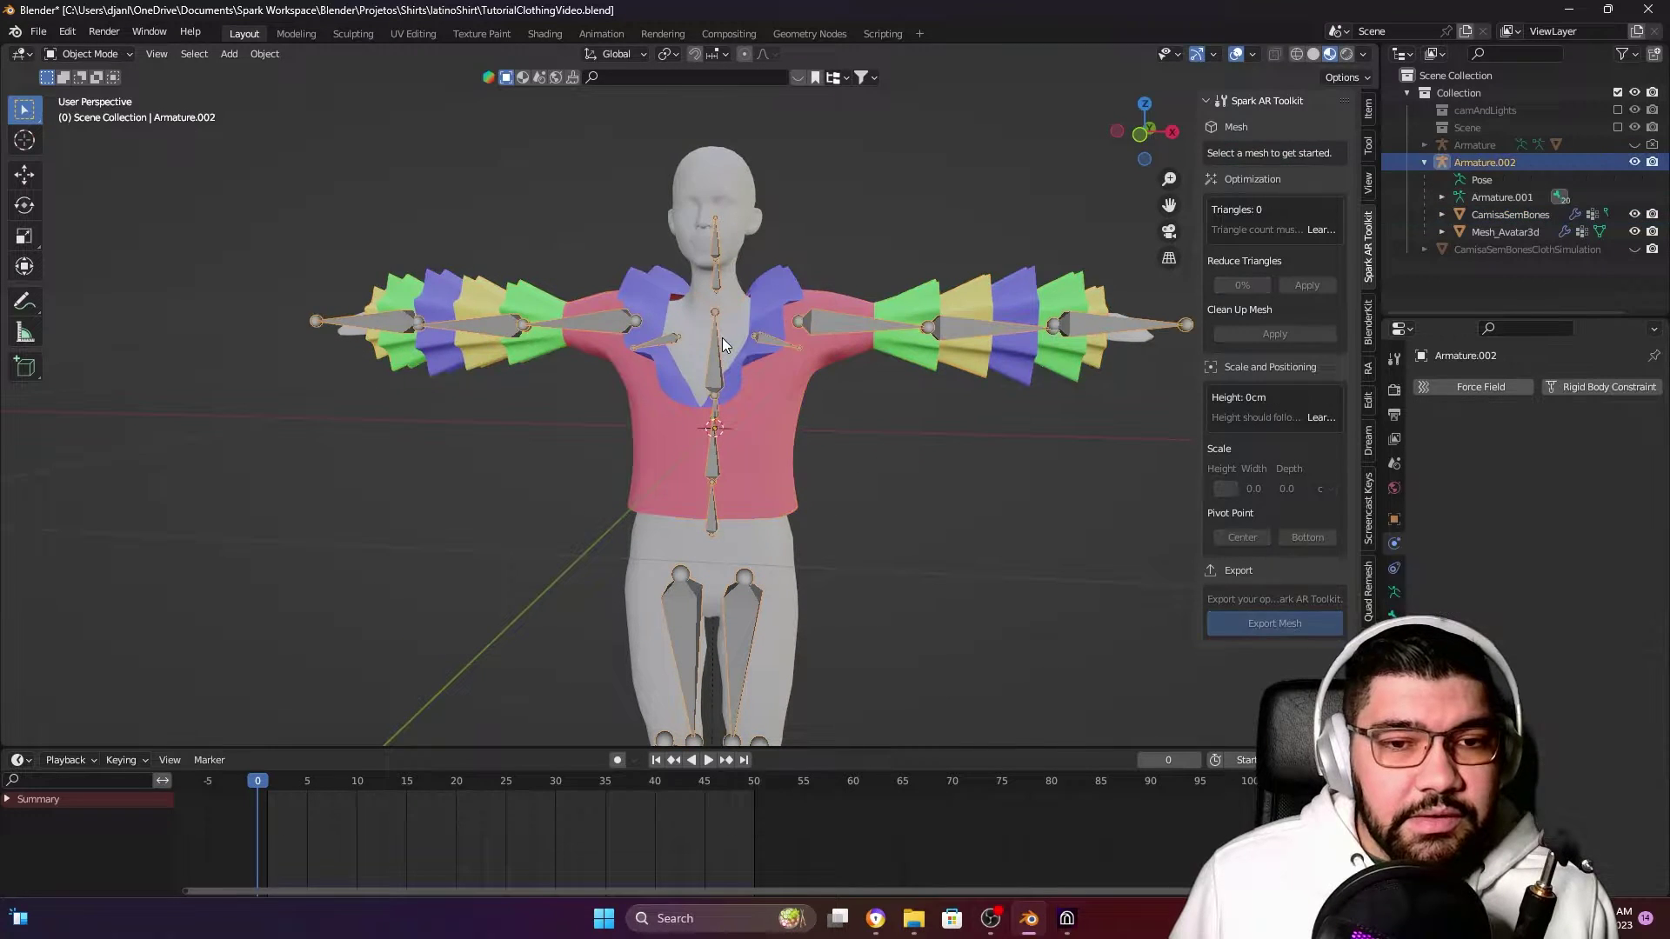
pyautogui.click(96, 54)
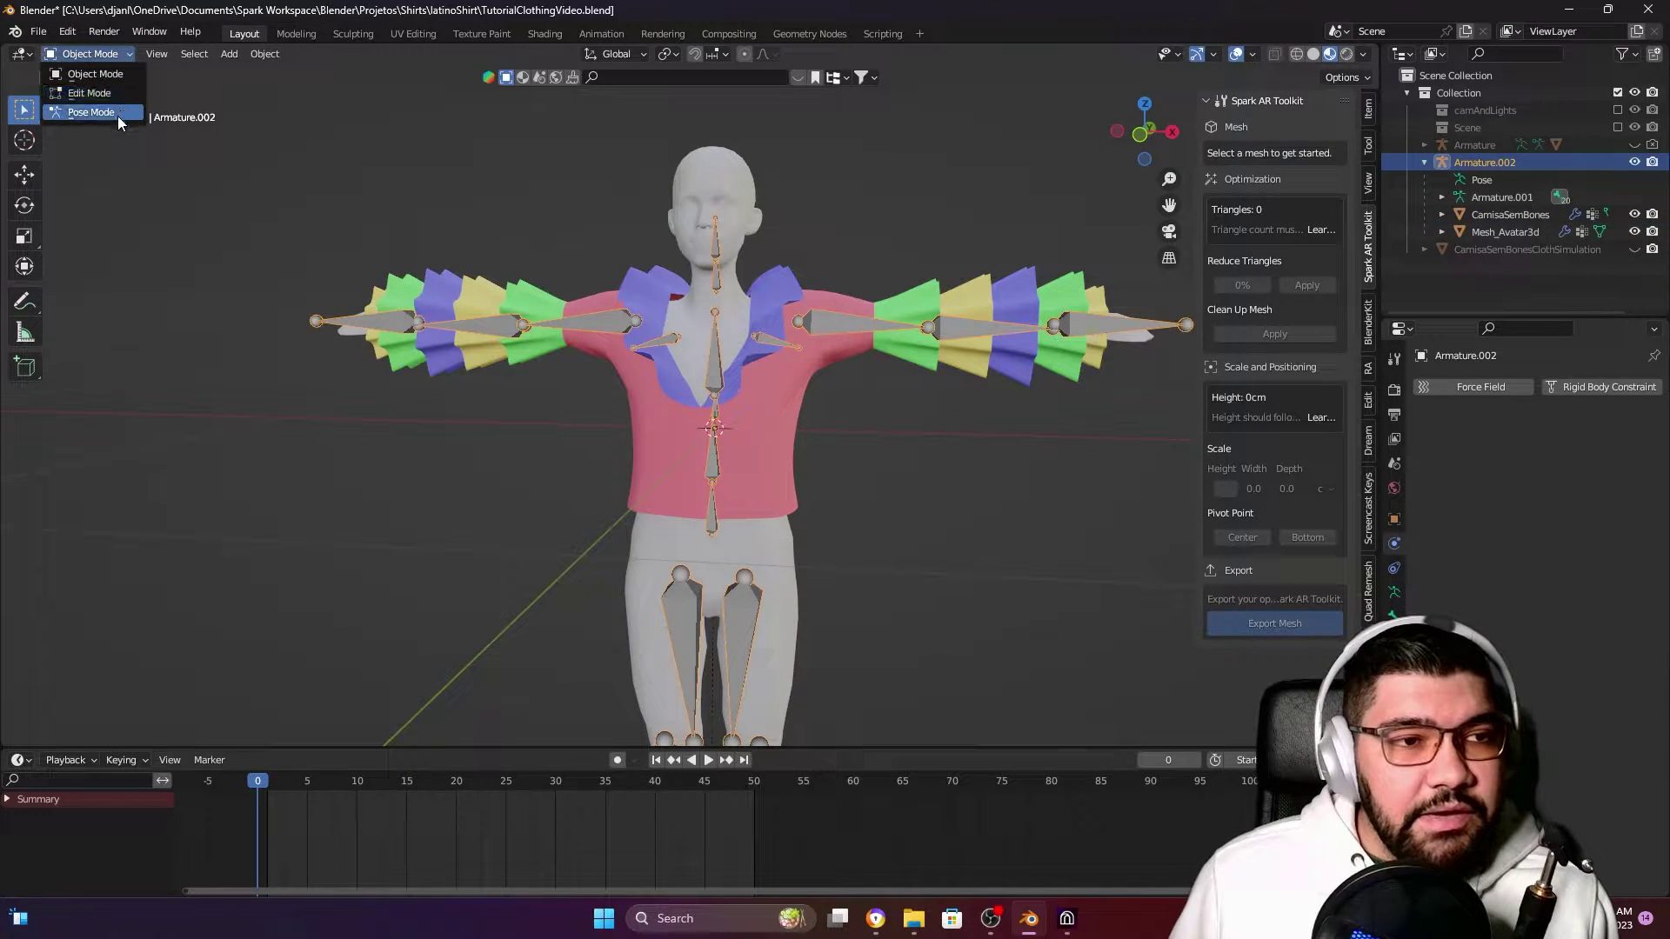
# In Pose Mode, test-rotate the Spine2 chest bone and cancel back to rest
pyautogui.click(117, 113)
pyautogui.click(701, 398)
pyautogui.moveTo(842, 388); pyautogui.dragTo(858, 391, button='middle')
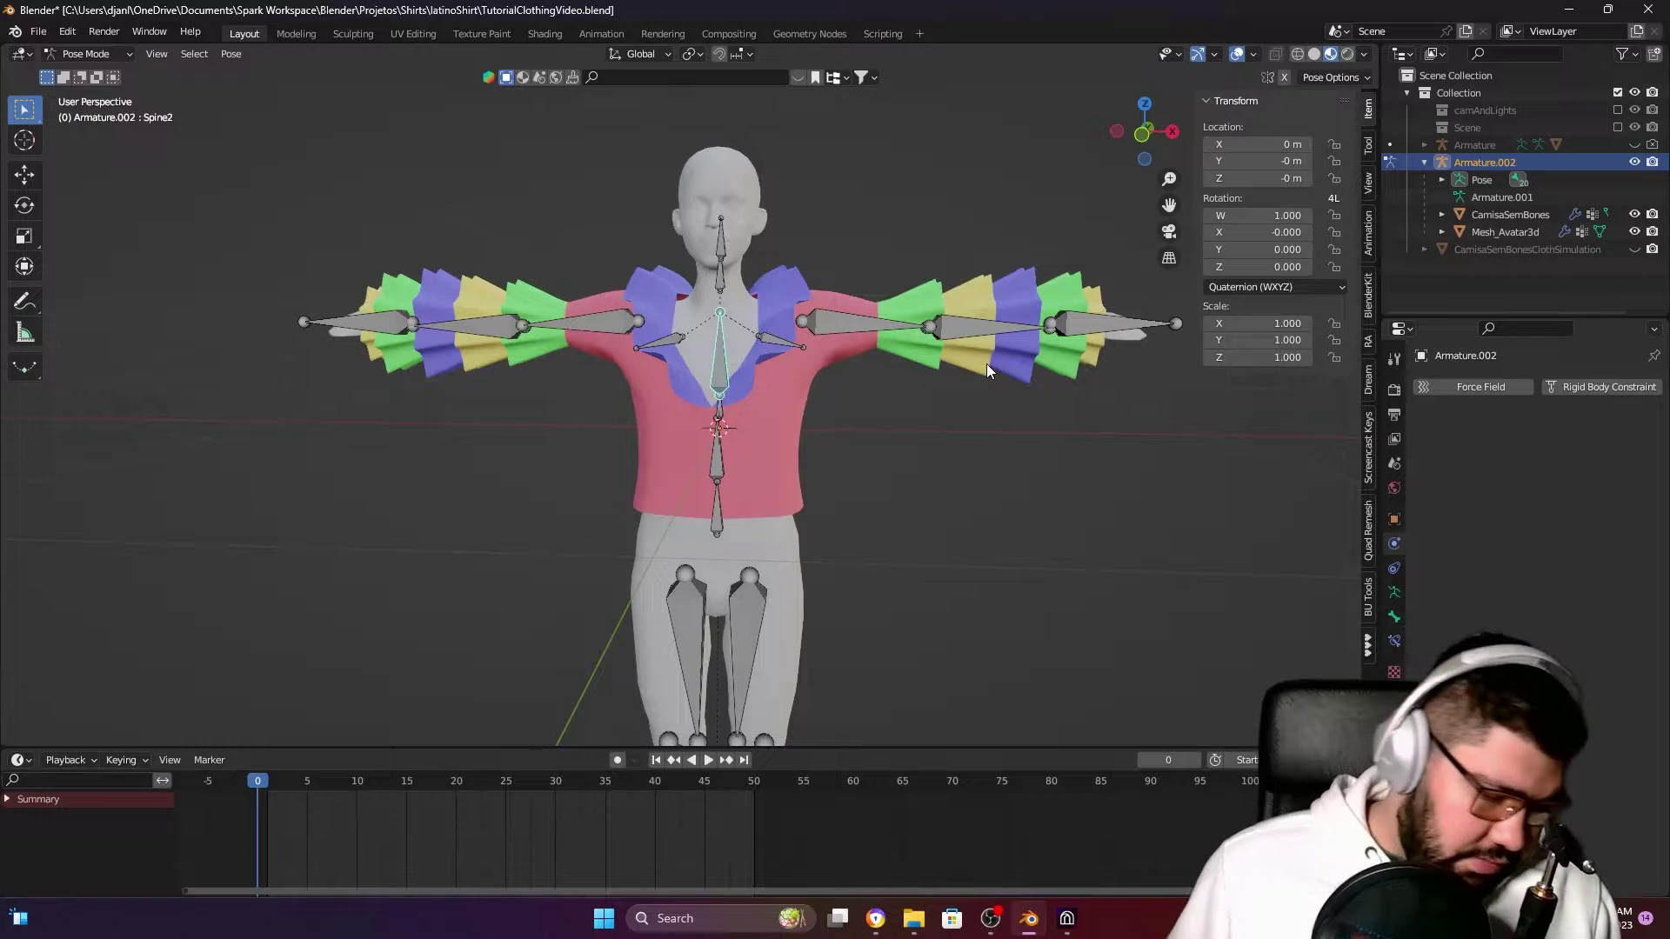
pyautogui.press('r')
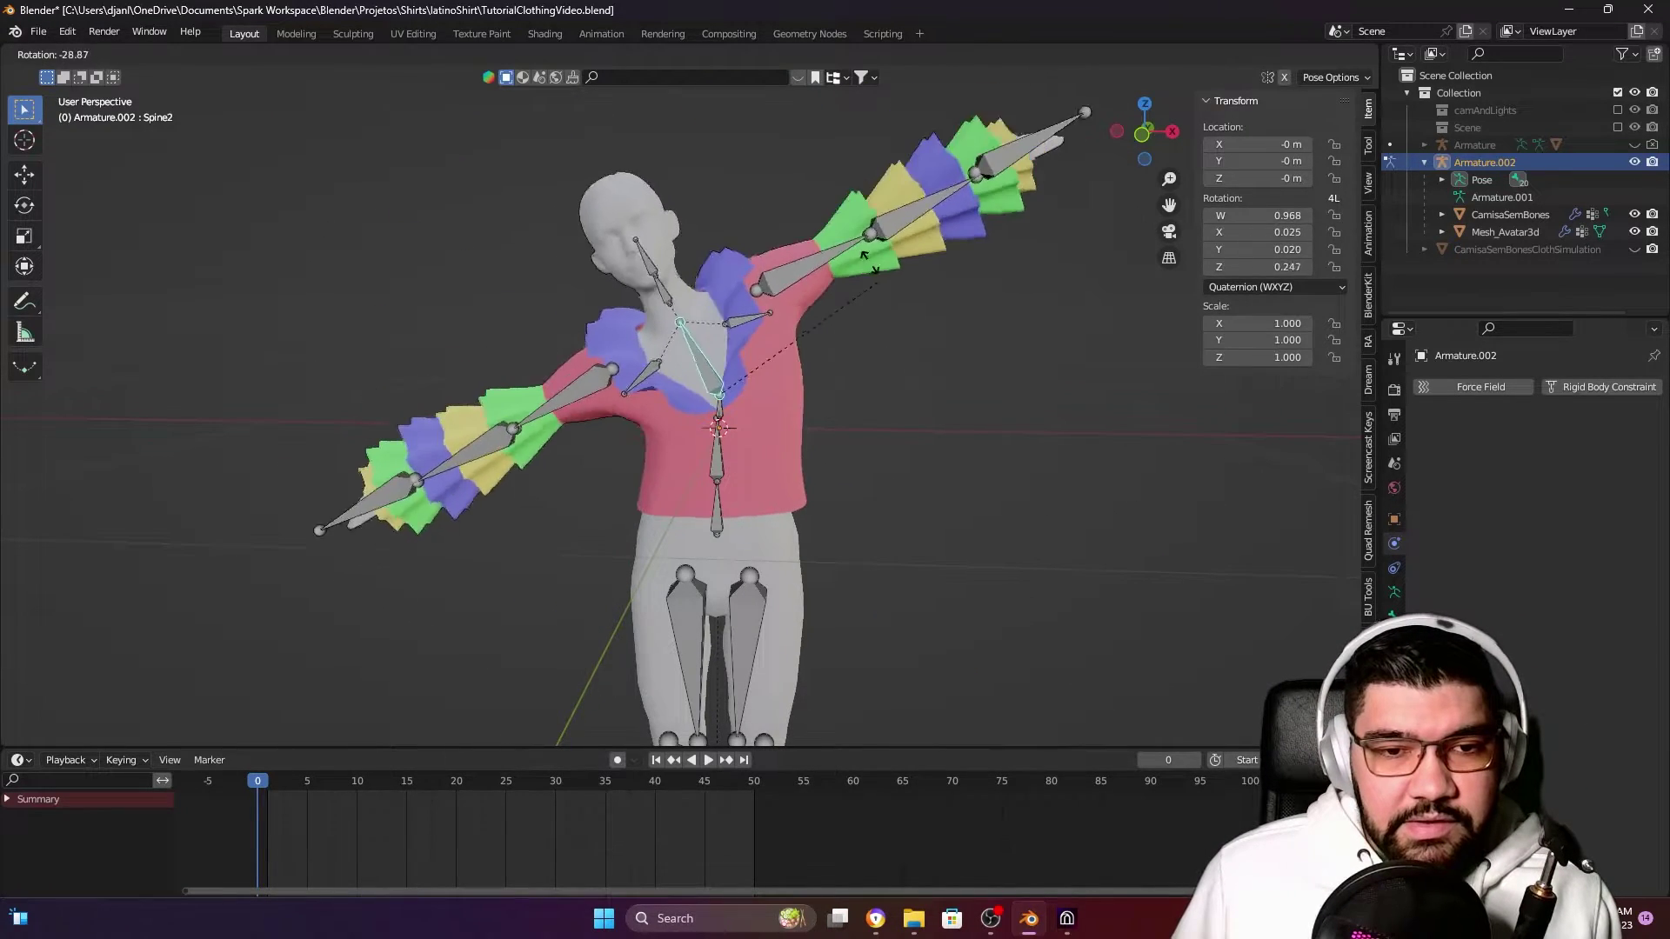
pyautogui.press('Escape')
# Swing the LeftArm and RightForeArm bones down and back, then return to Object Mode
pyautogui.moveTo(891, 326); pyautogui.dragTo(798, 326)
pyautogui.moveTo(457, 332); pyautogui.dragTo(434, 439)
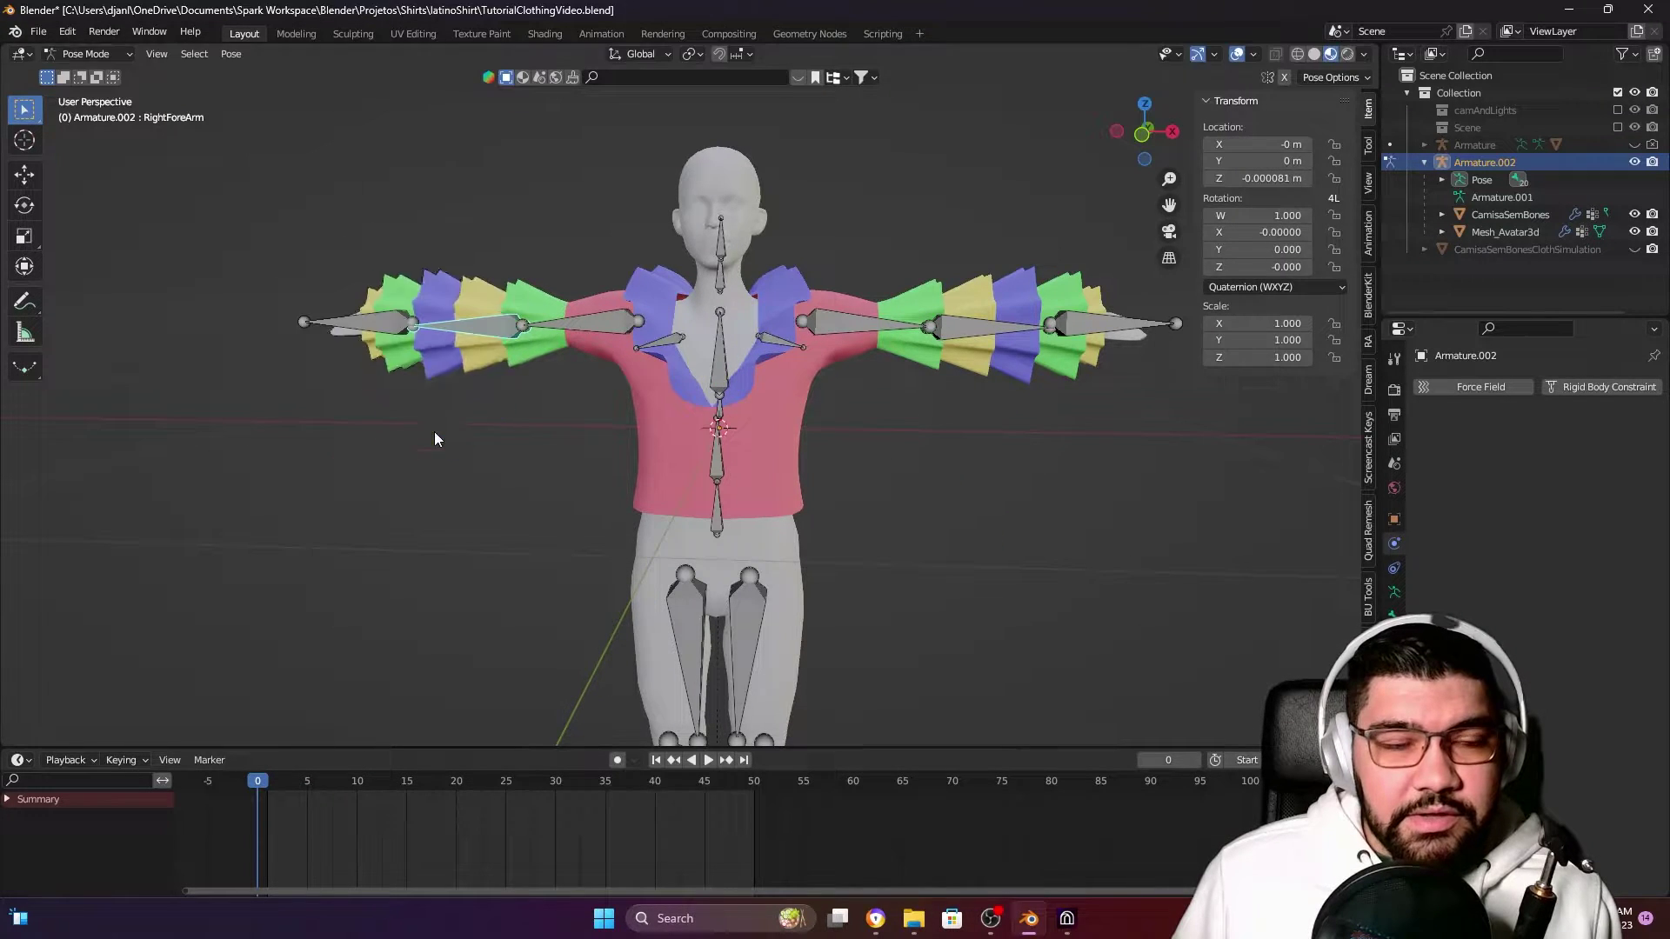
pyautogui.click(102, 54)
pyautogui.click(83, 73)
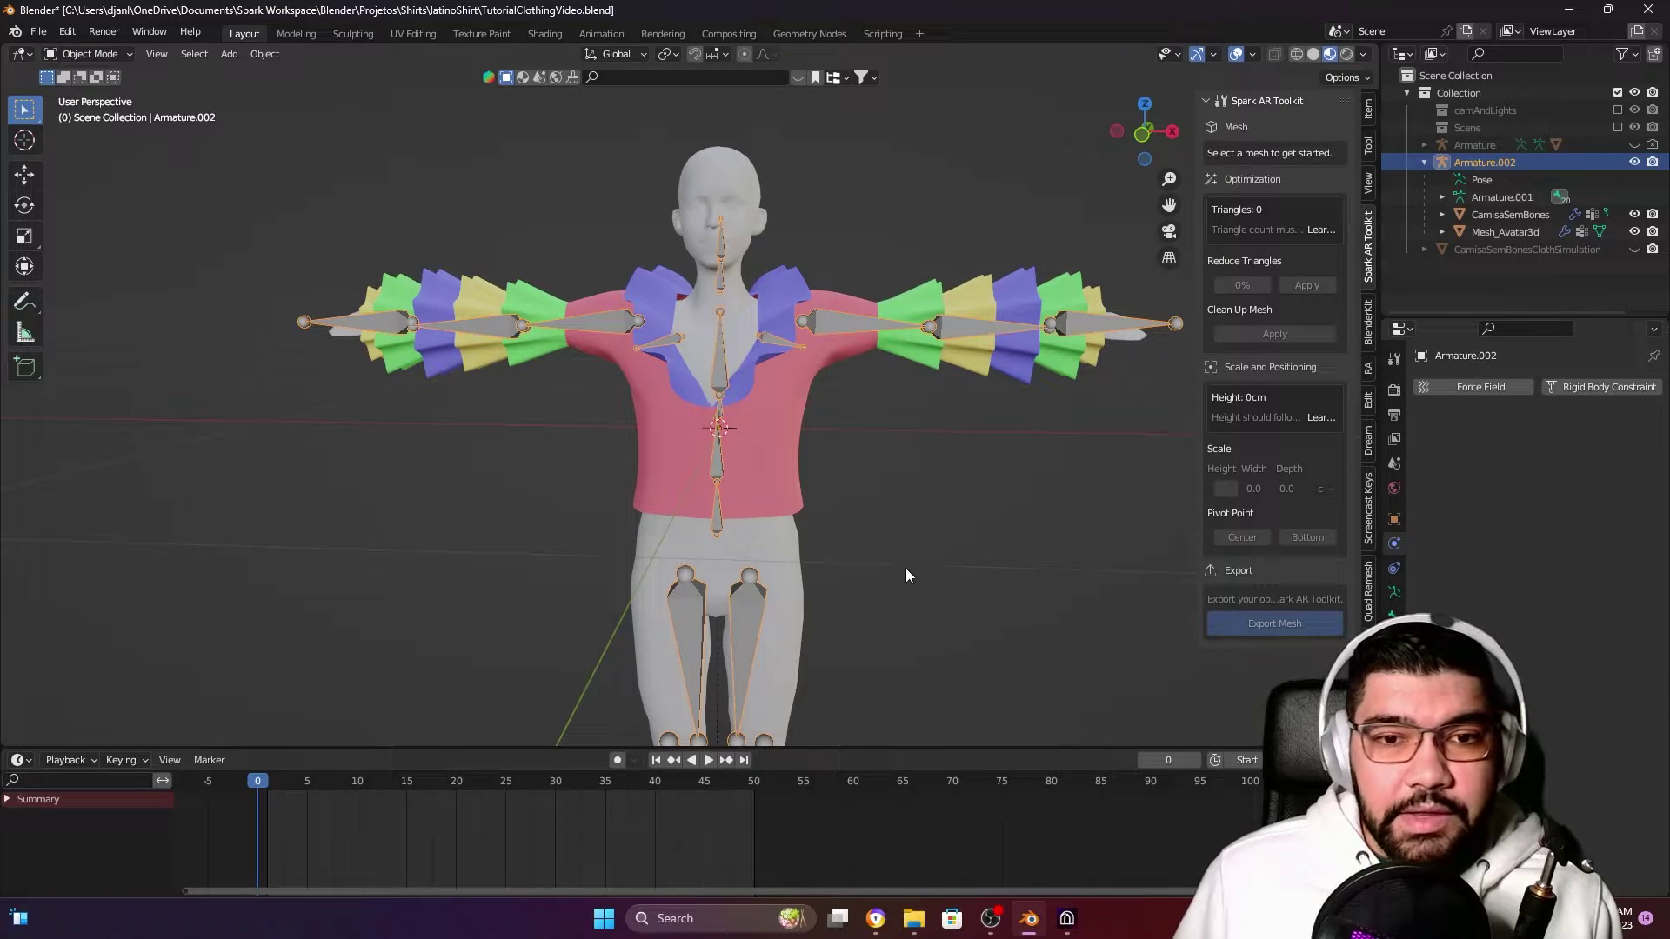
# Orbit around the character and rig, then select the shirt CamisaSemBones
pyautogui.scroll(-1, 906, 571)
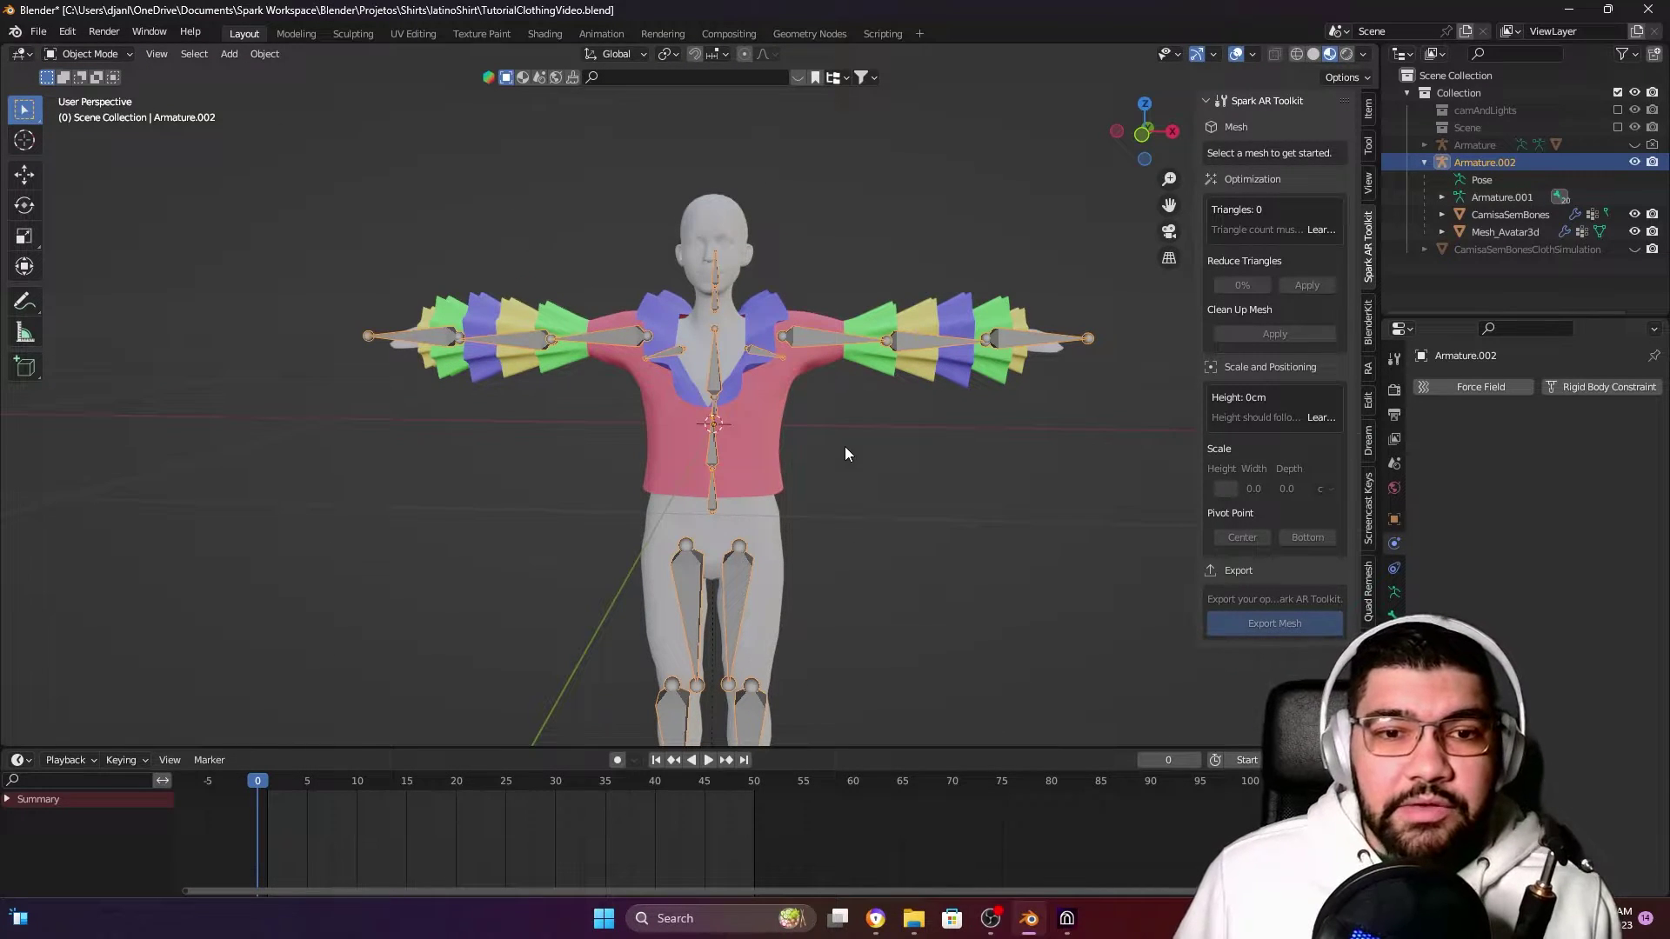
pyautogui.moveTo(846, 455); pyautogui.dragTo(801, 461, button='middle')
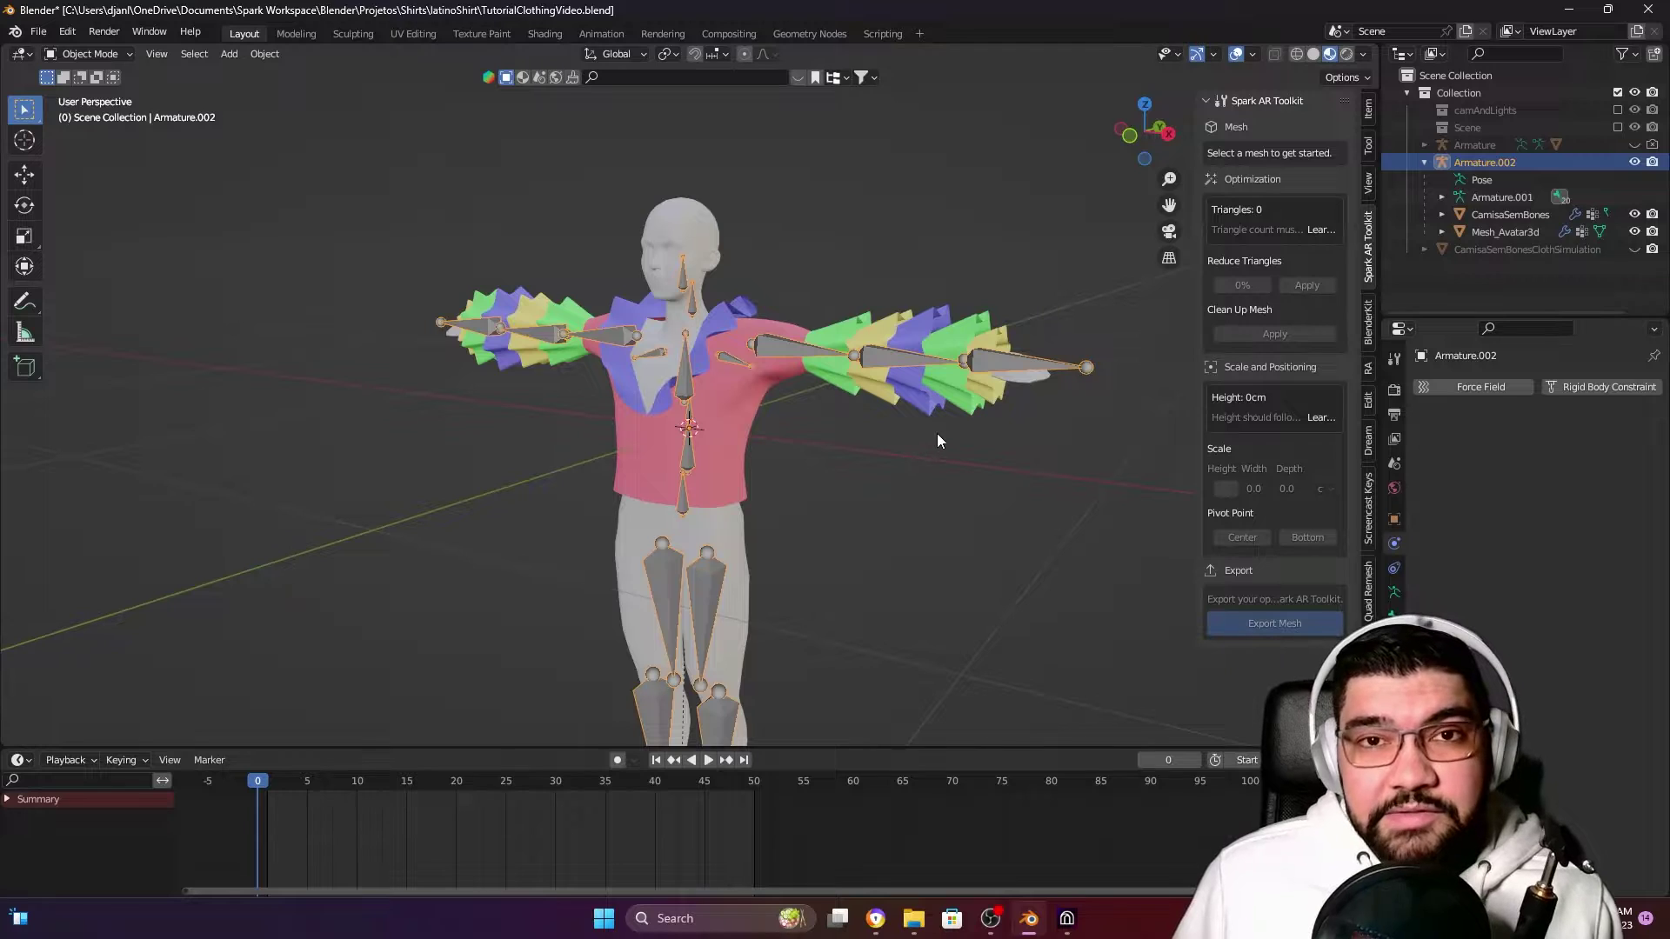
pyautogui.moveTo(937, 435); pyautogui.dragTo(976, 444, button='middle')
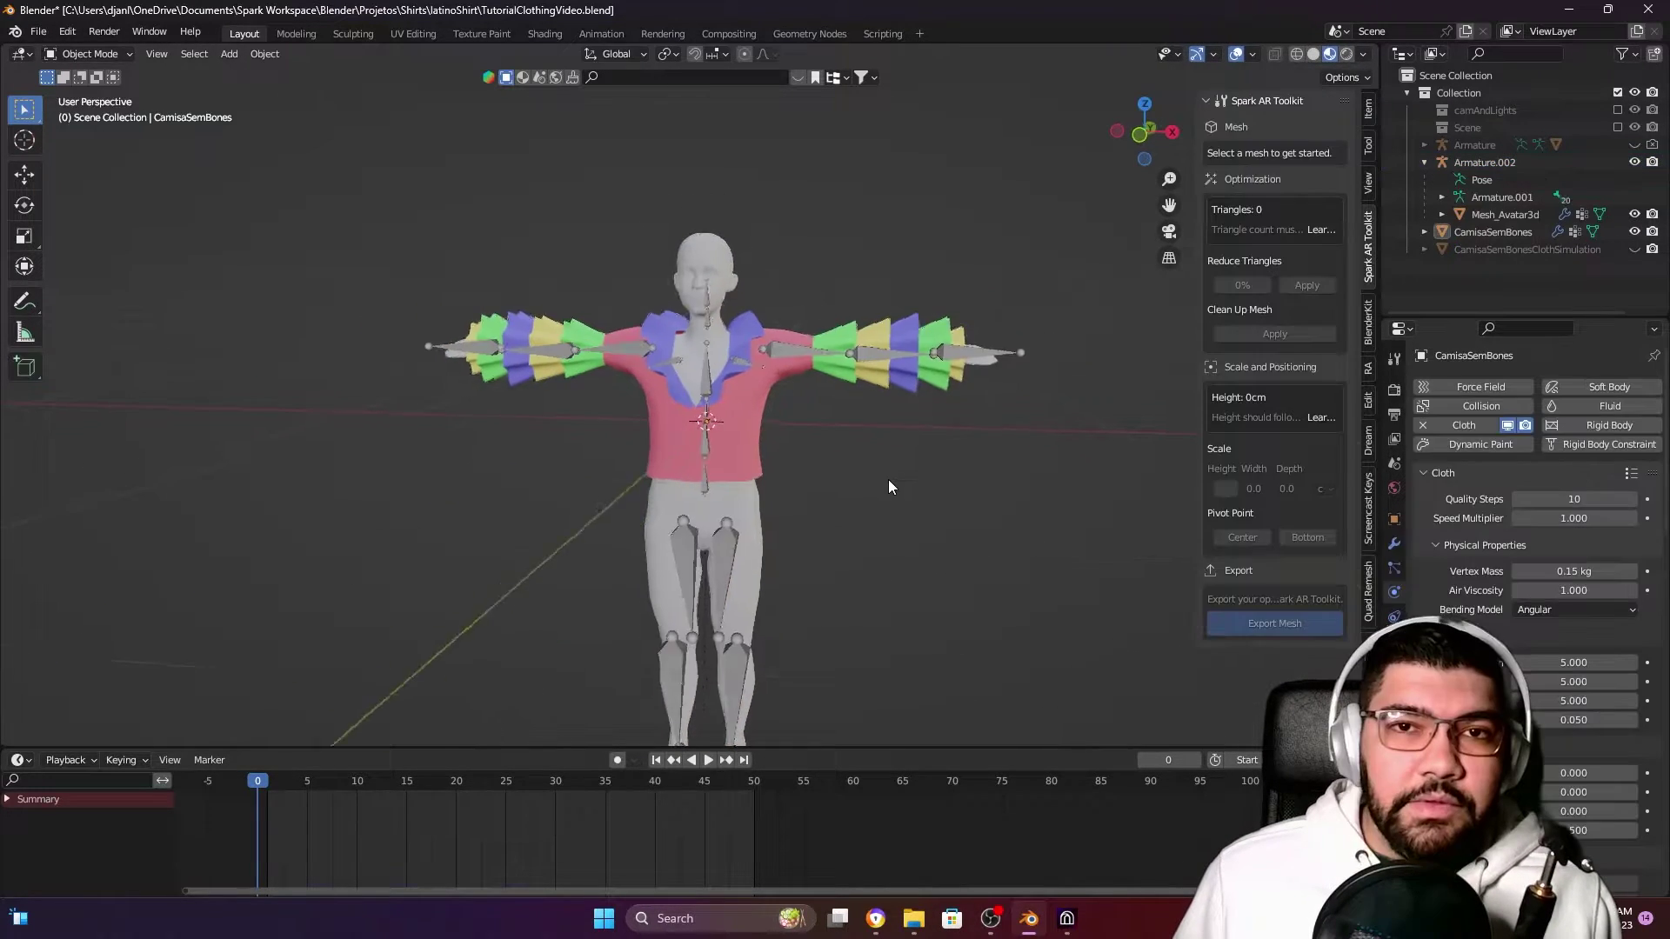
pyautogui.scroll(2, 837, 499)
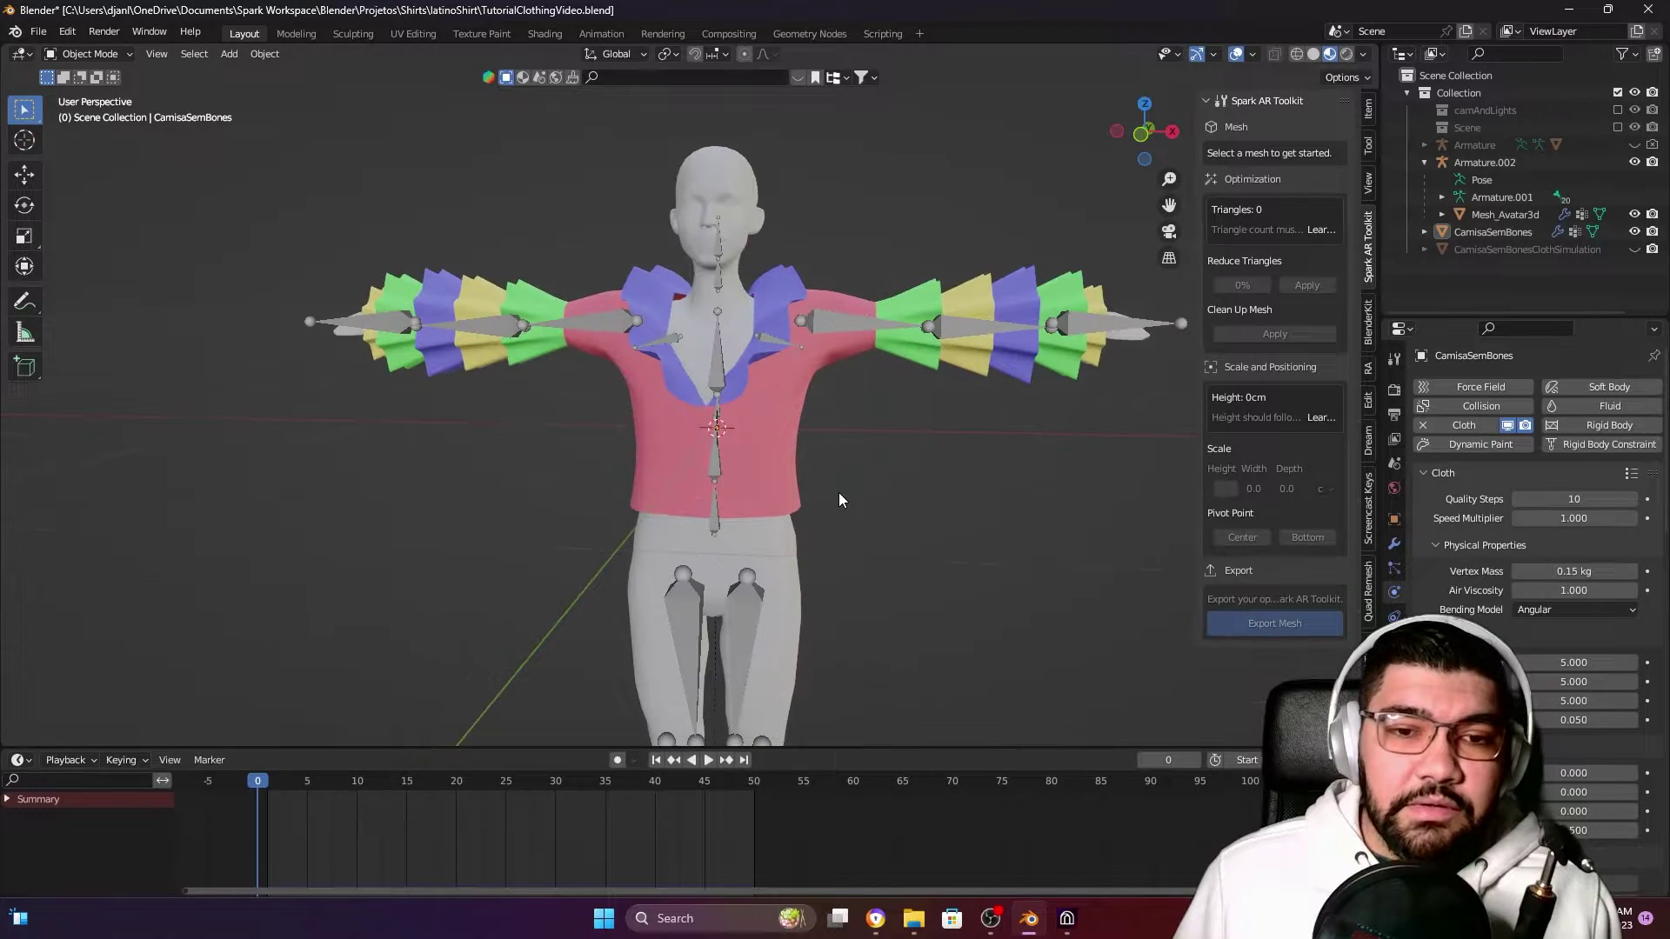
pyautogui.click(792, 411)
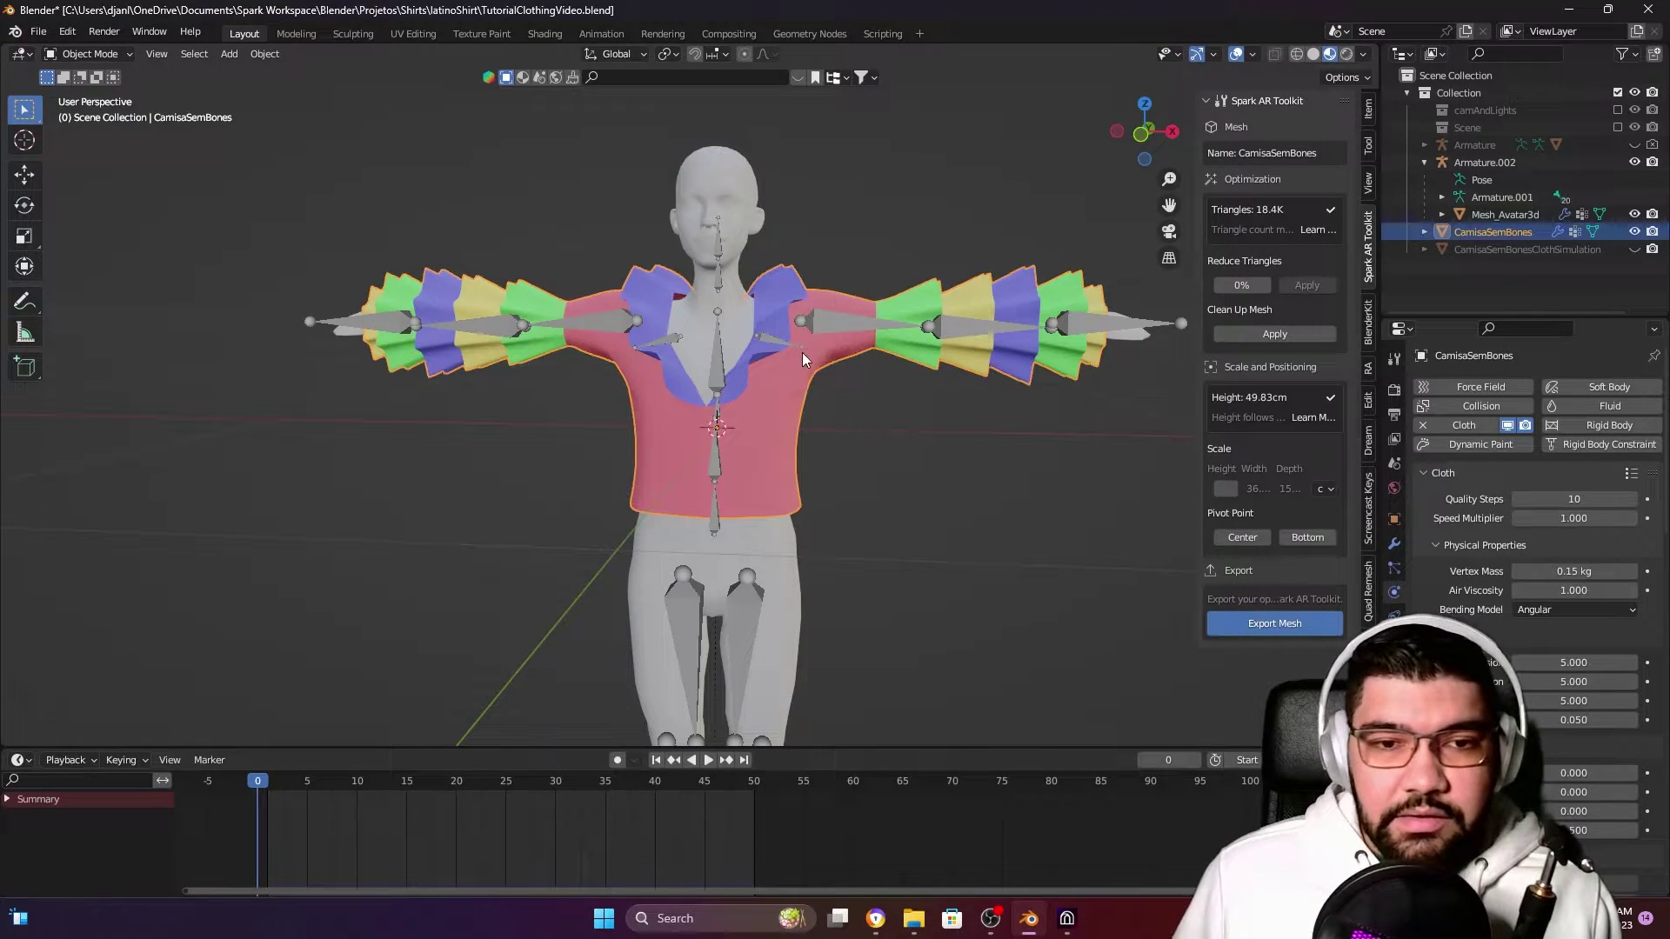
# Add Armature.002 as active, parent the shirt With Empty Groups, then deselect everything
pyautogui.keyDown('shift'); pyautogui.click(1115, 326); pyautogui.keyUp('shift')
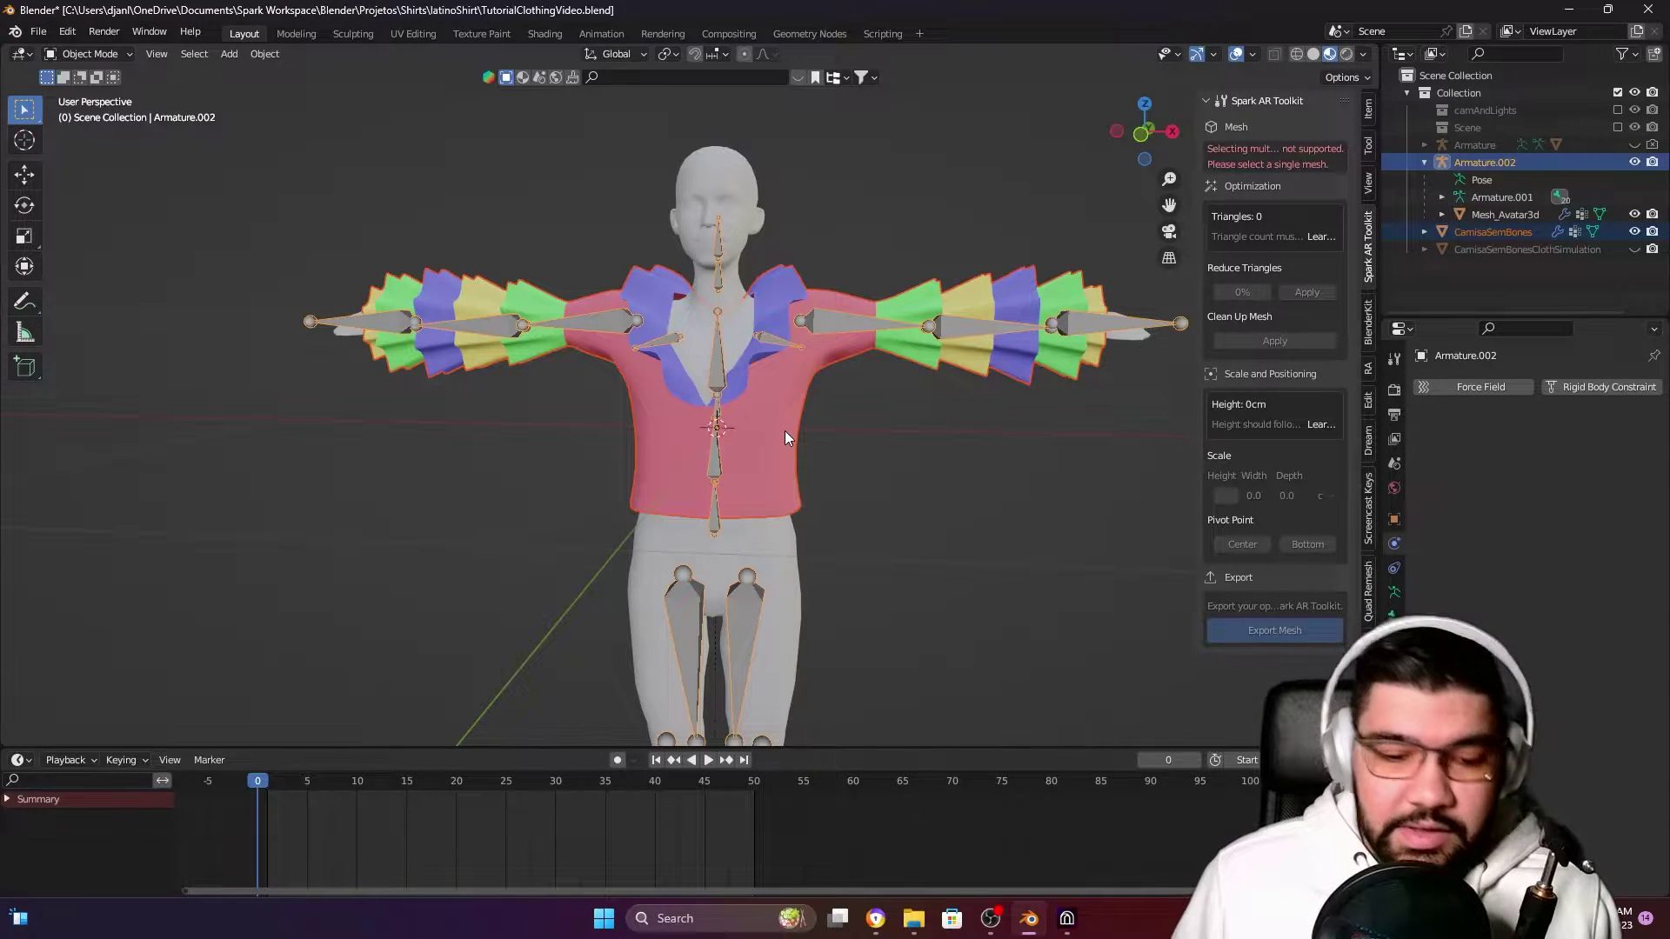
pyautogui.hotkey('ctrl', 'p')
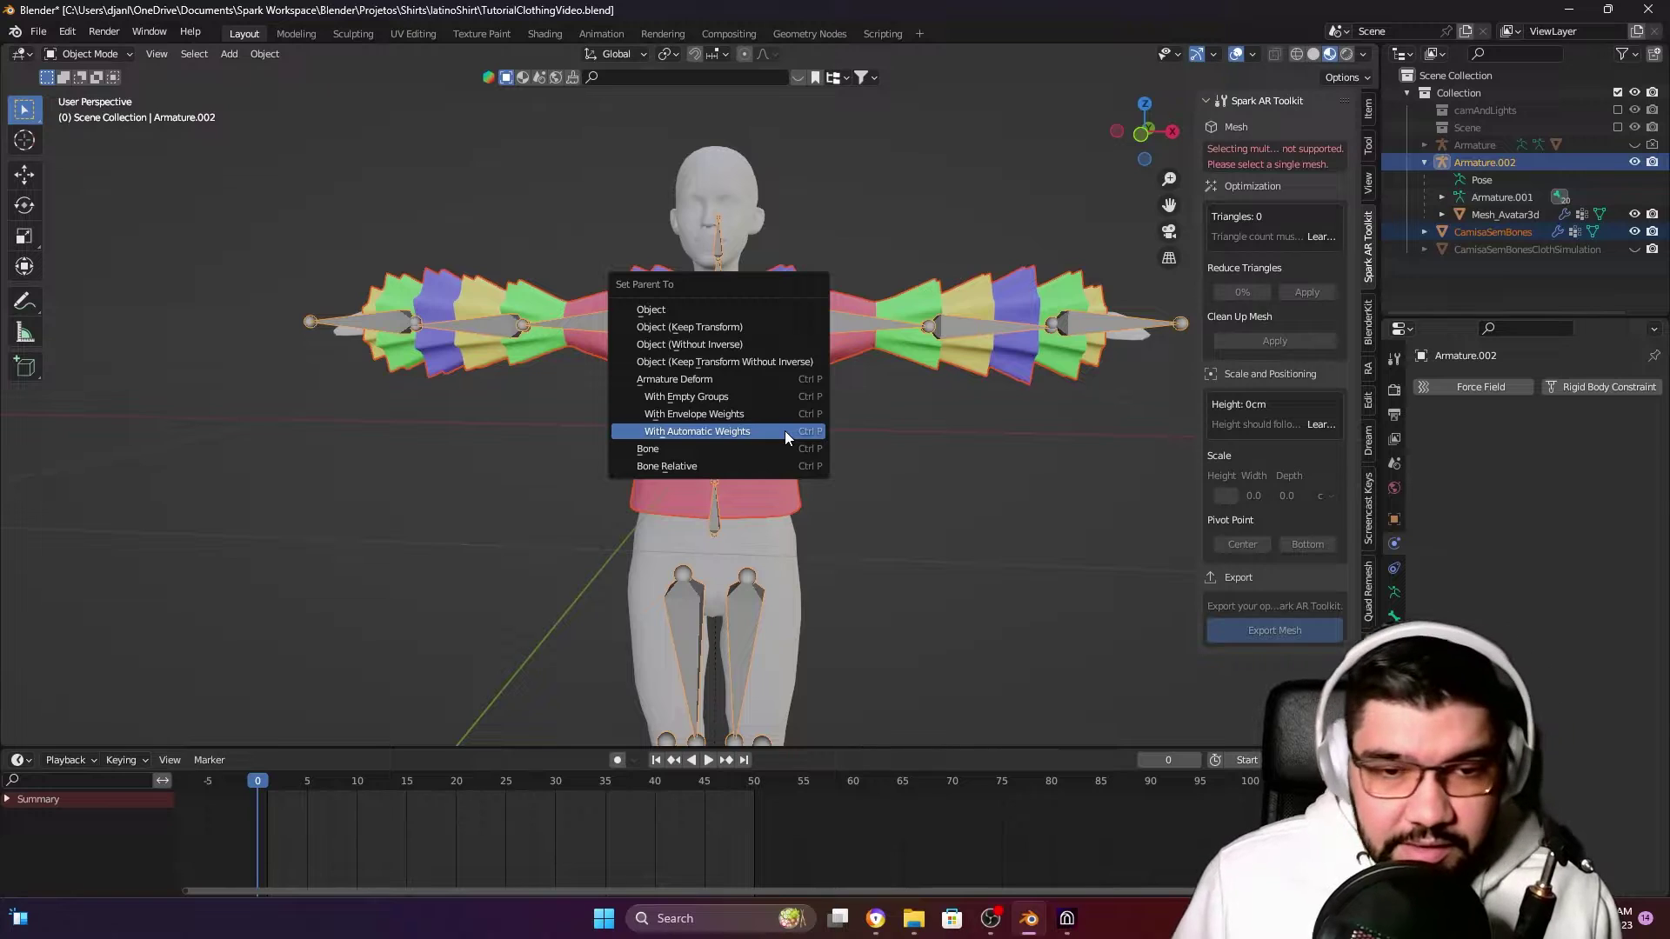
pyautogui.click(753, 396)
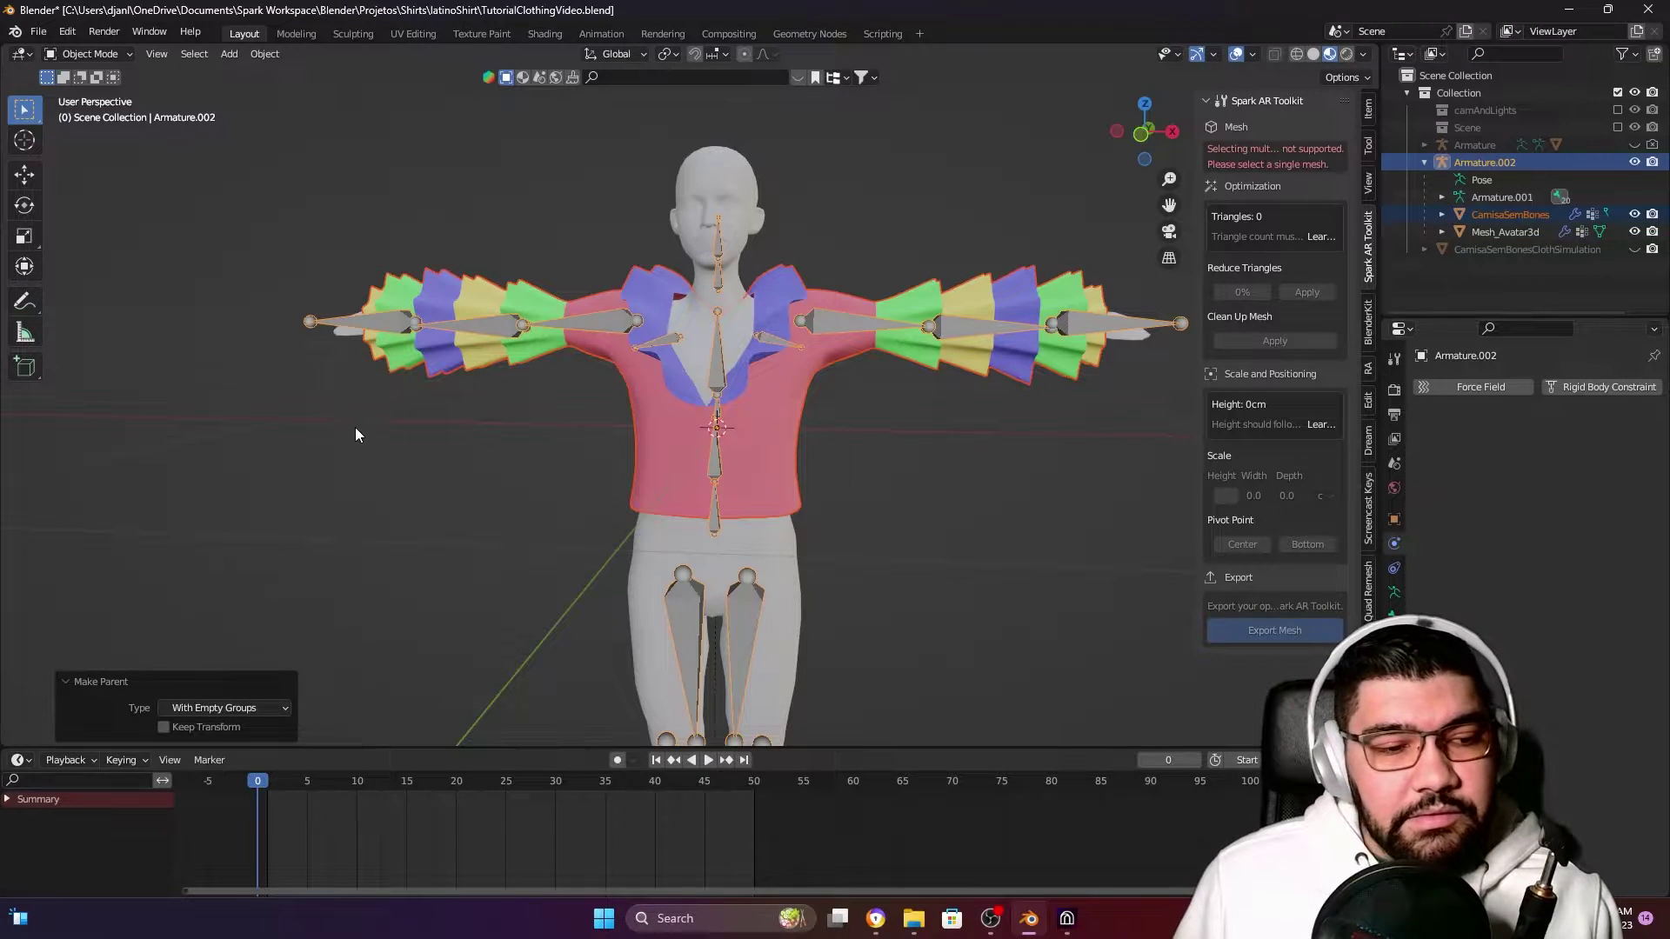
pyautogui.click(89, 54)
pyautogui.click(876, 360)
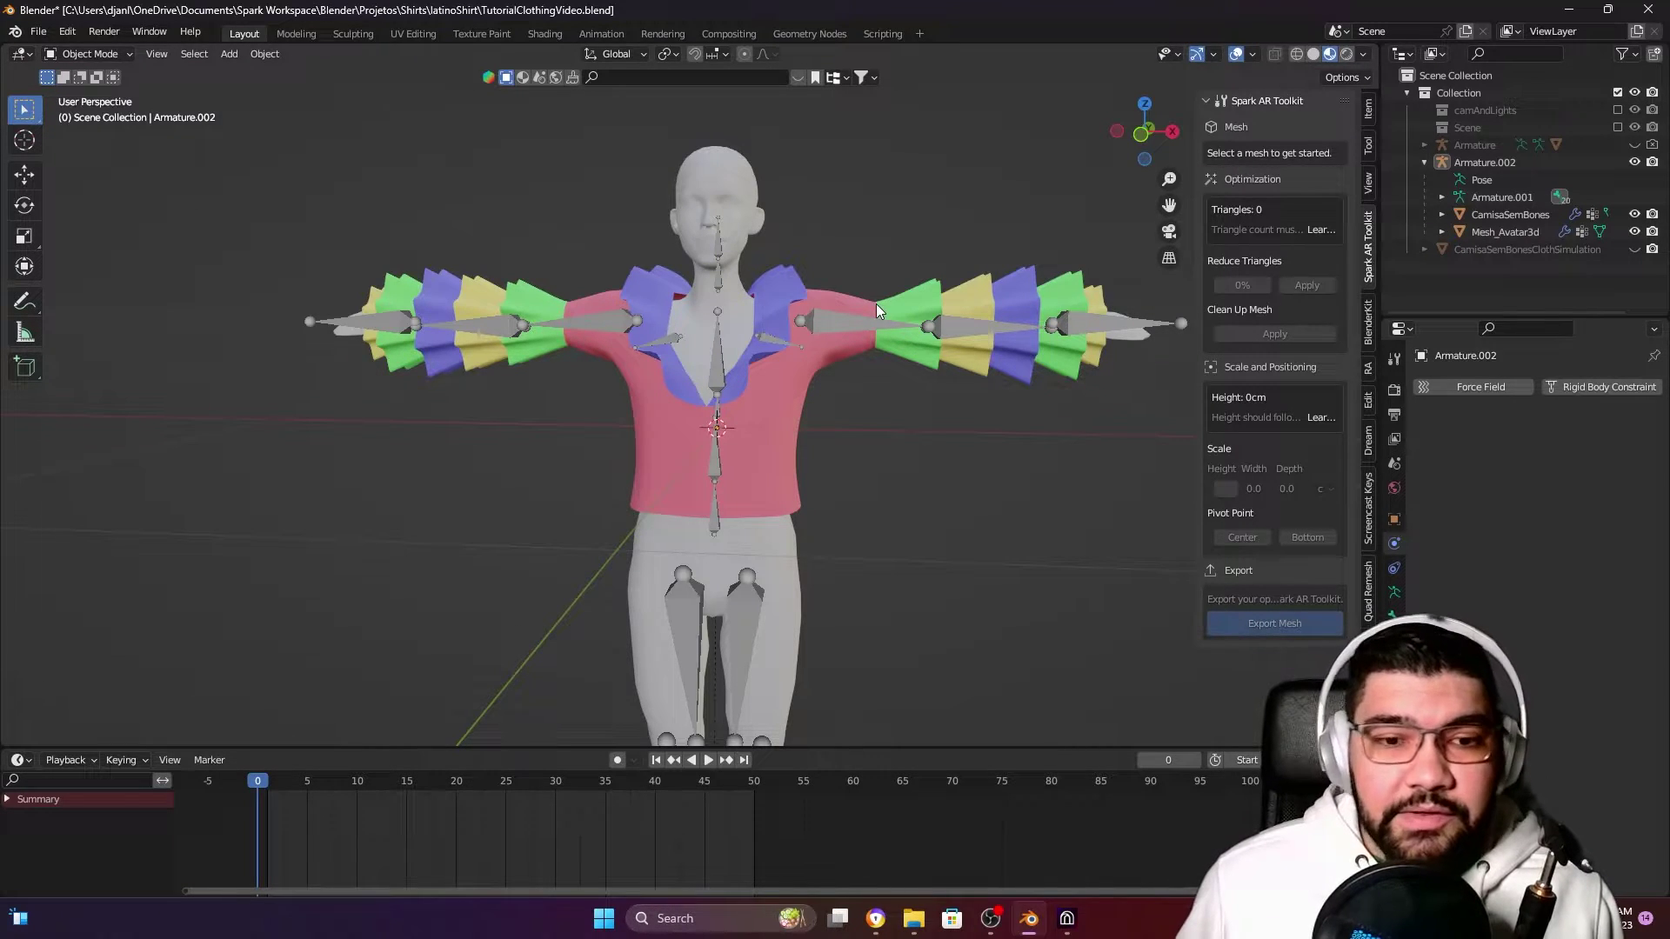
# Select Mesh_Avatar3d then the shirt as active, and enter Weight Paint mode
pyautogui.click(775, 548)
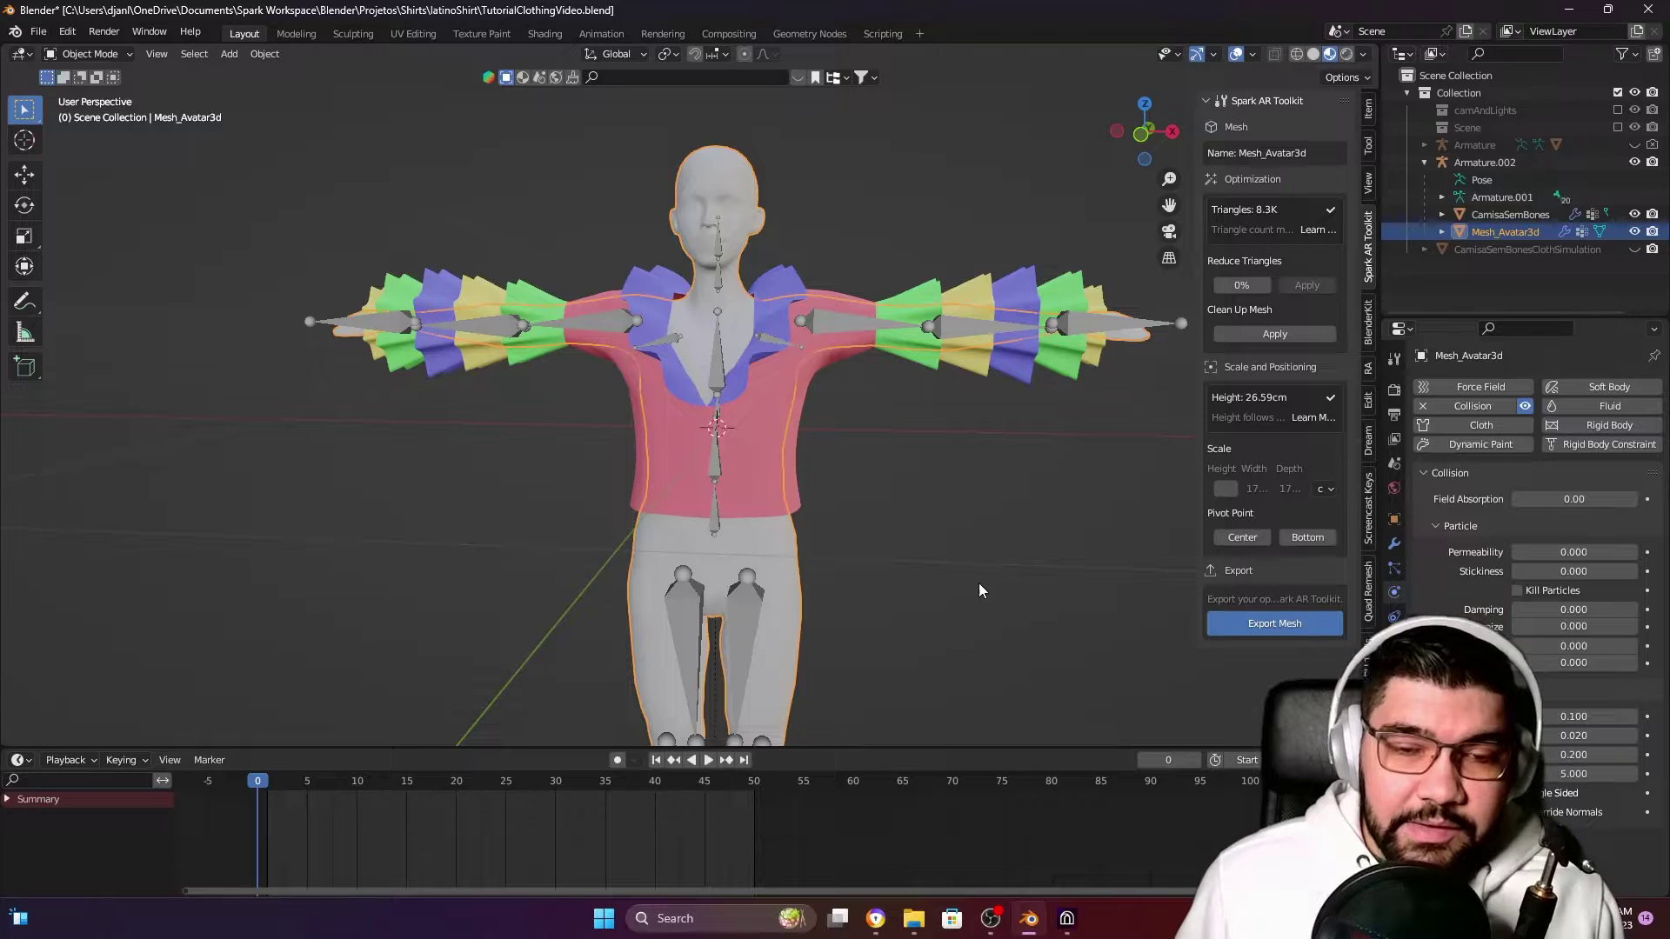
pyautogui.keyDown('shift'); pyautogui.click(801, 382); pyautogui.keyUp('shift')
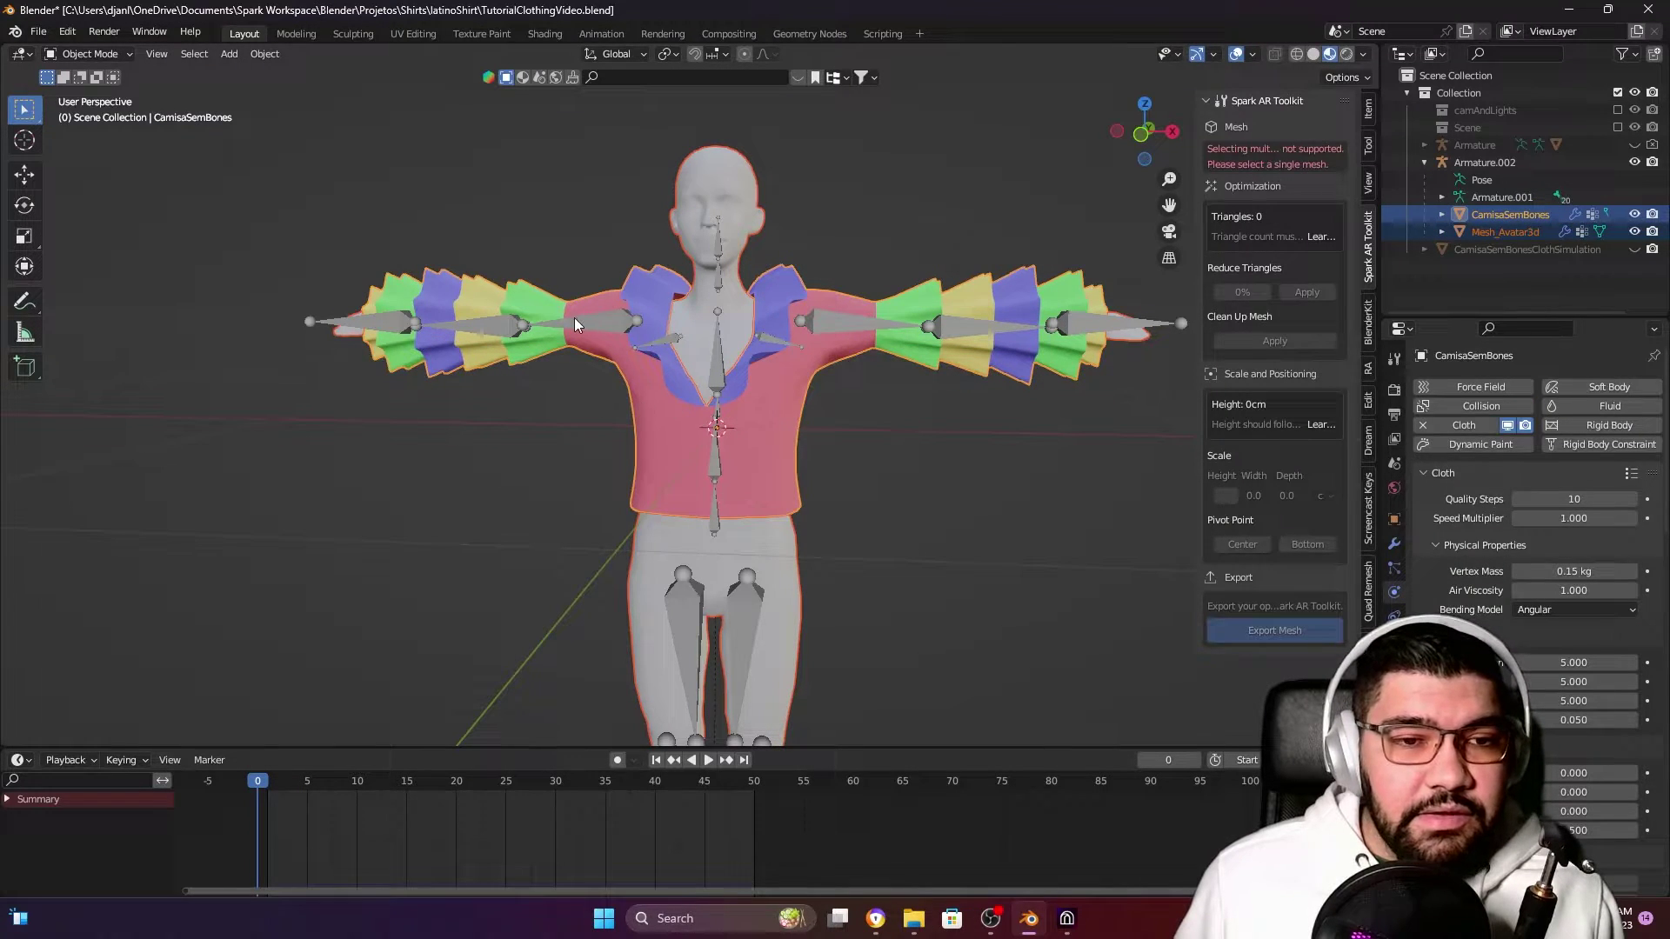
pyautogui.click(92, 54)
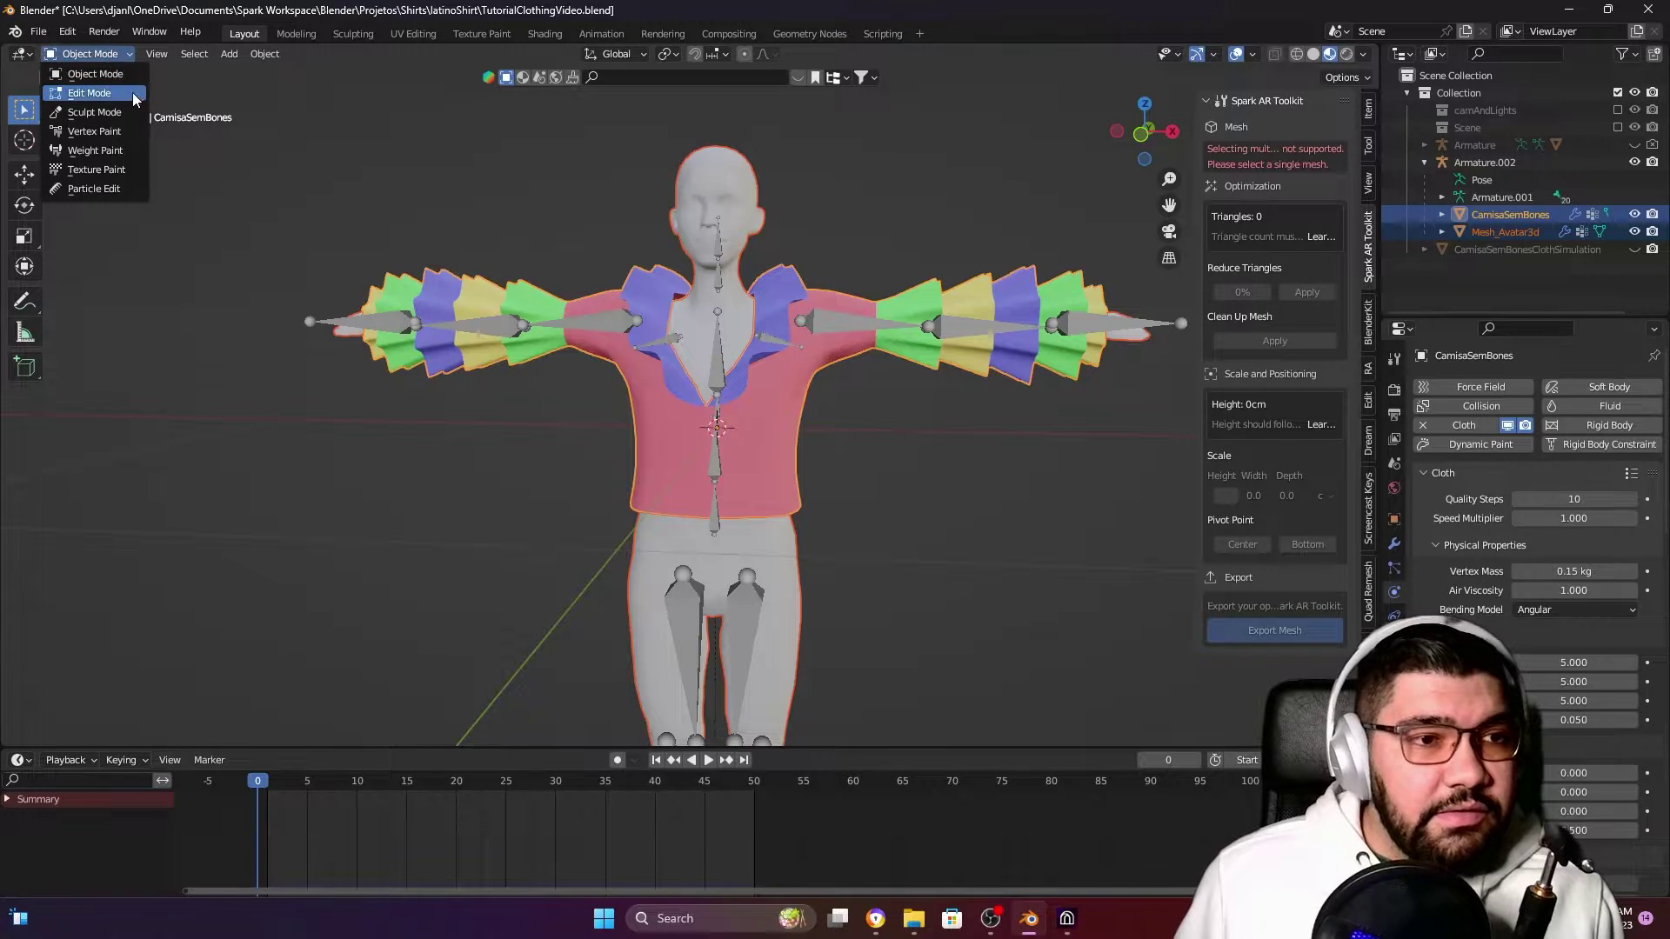
pyautogui.click(116, 158)
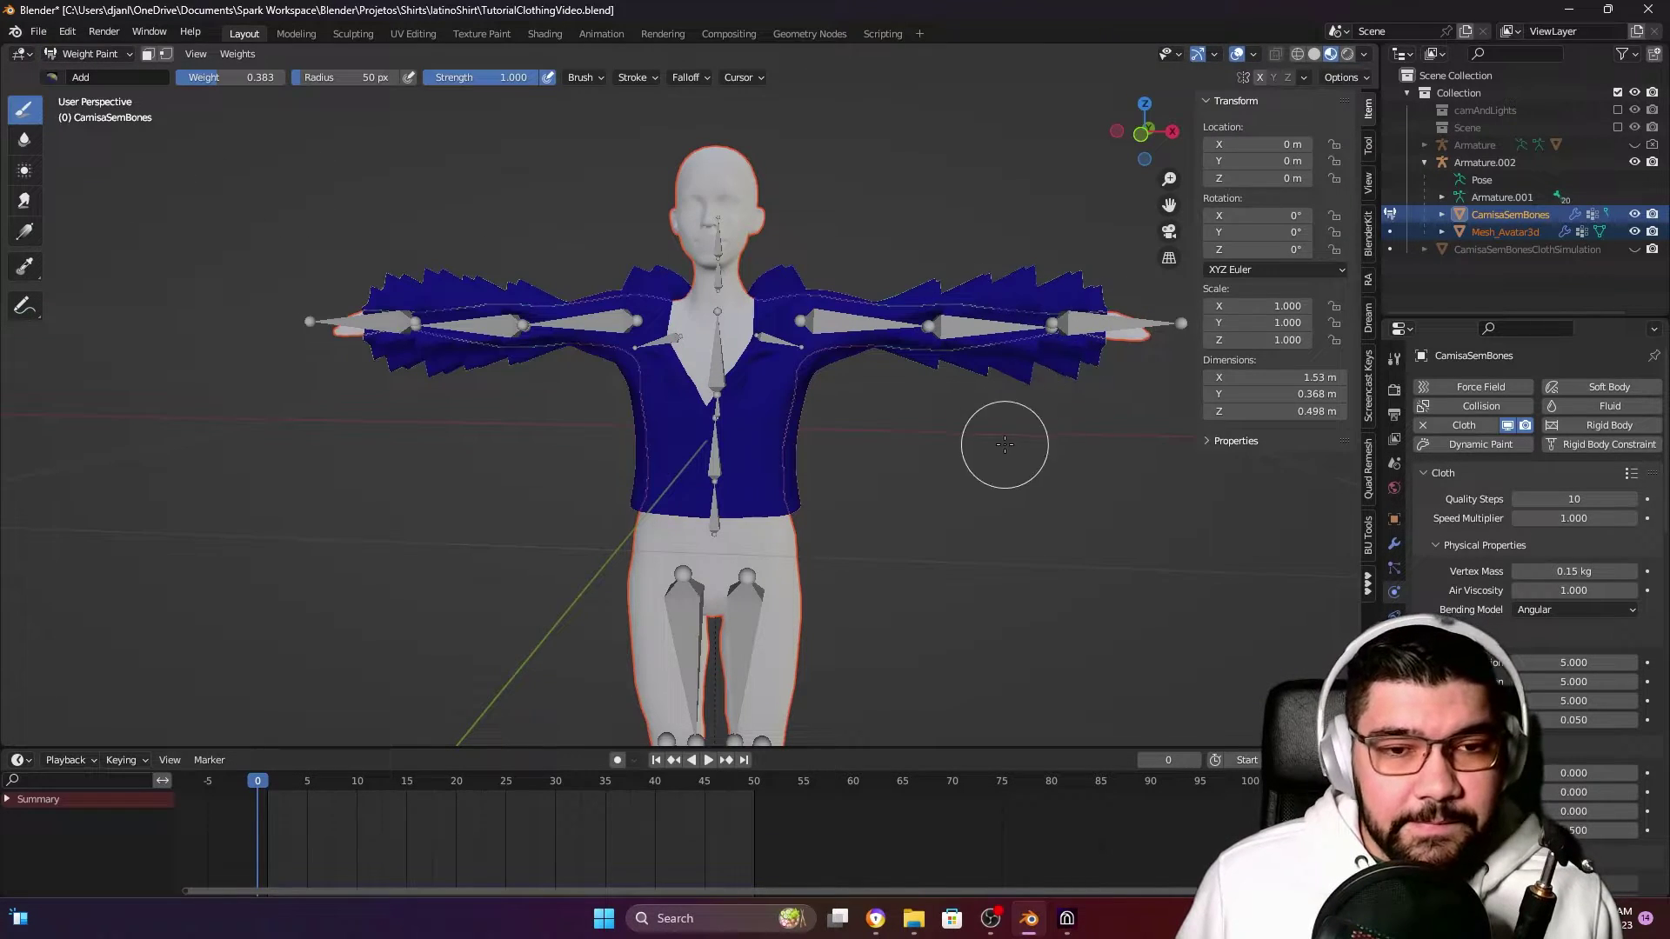
# Transfer the body's weights to the shirt with Source Layers Selection set to By Name
pyautogui.click(240, 56)
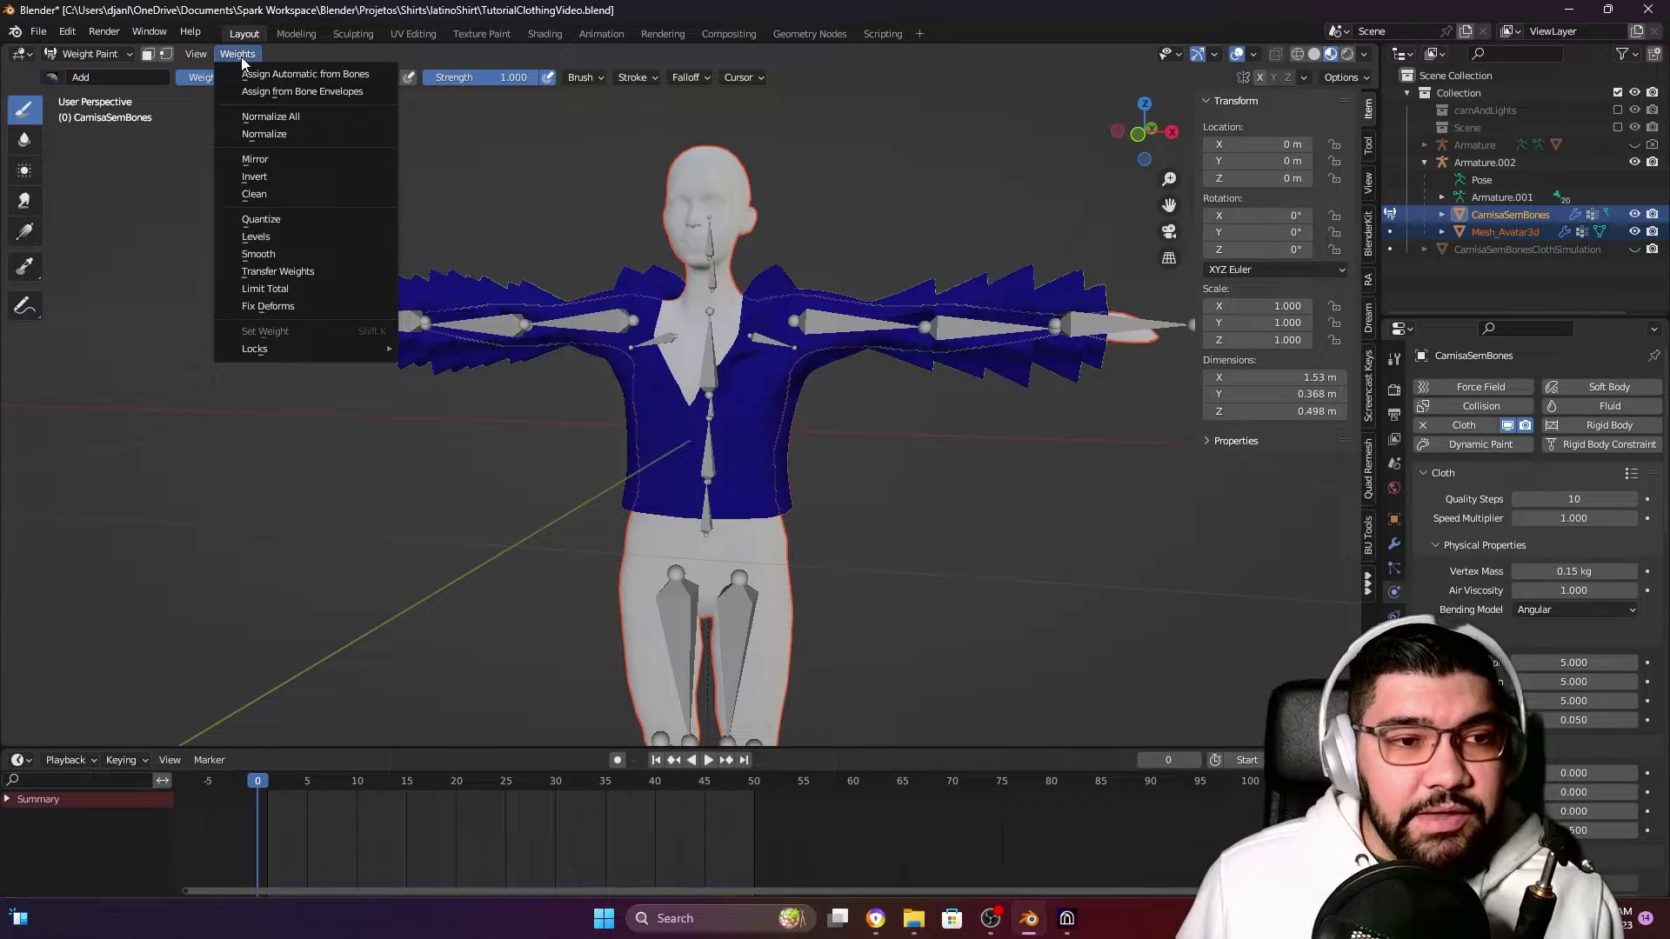
pyautogui.click(326, 268)
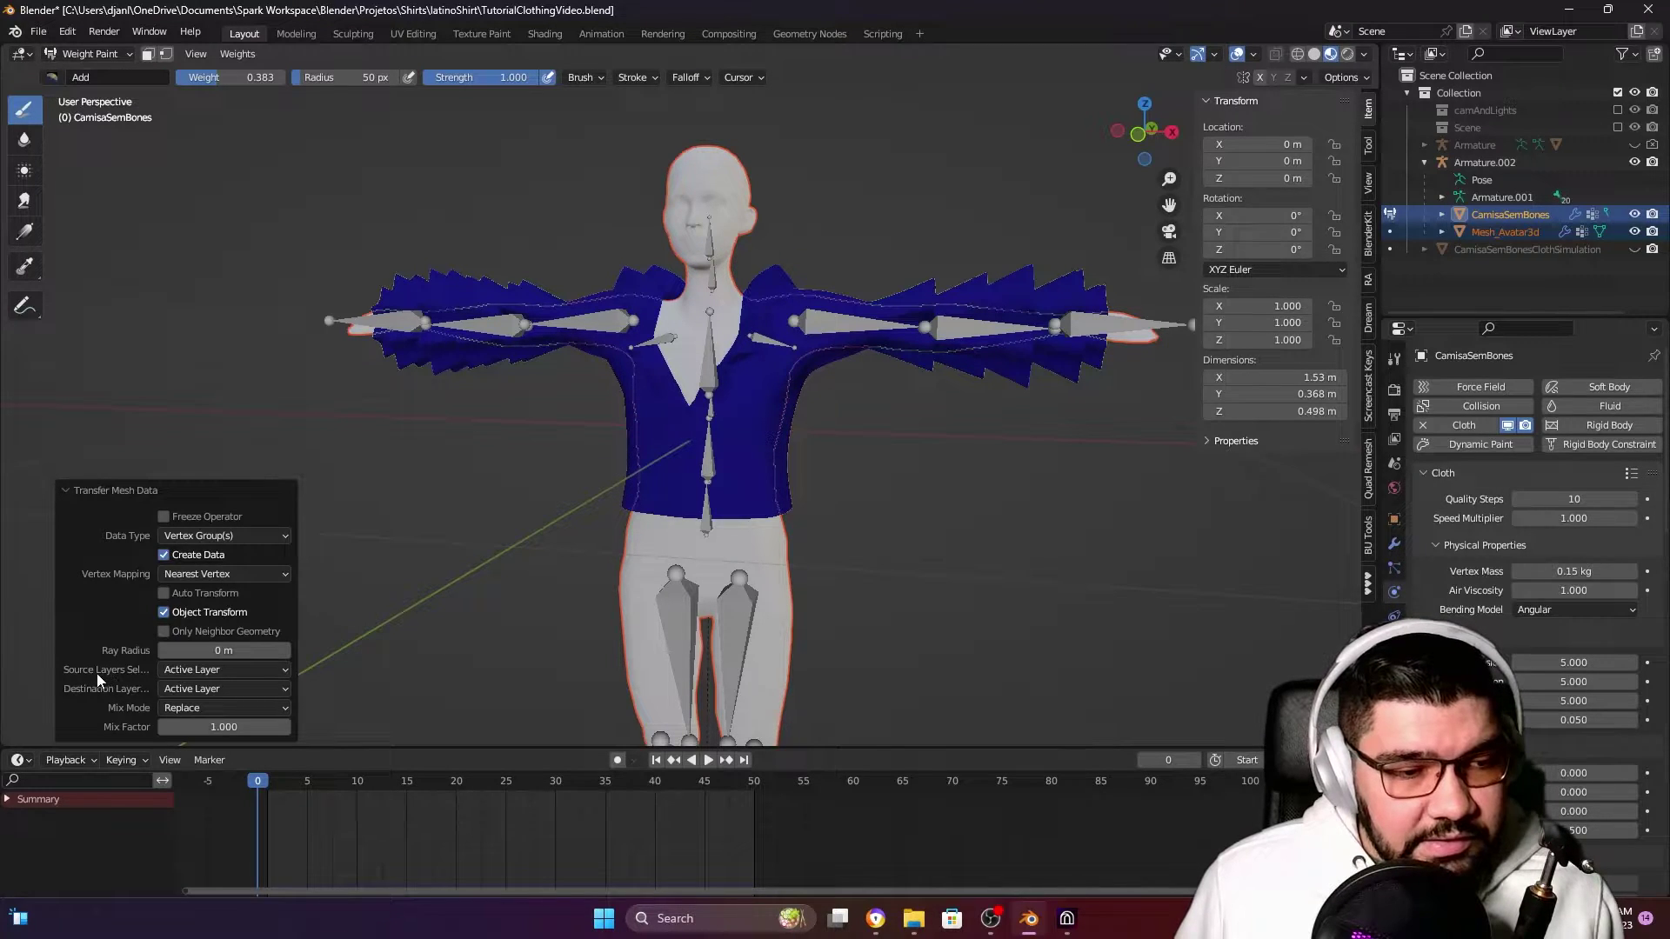
pyautogui.click(233, 670)
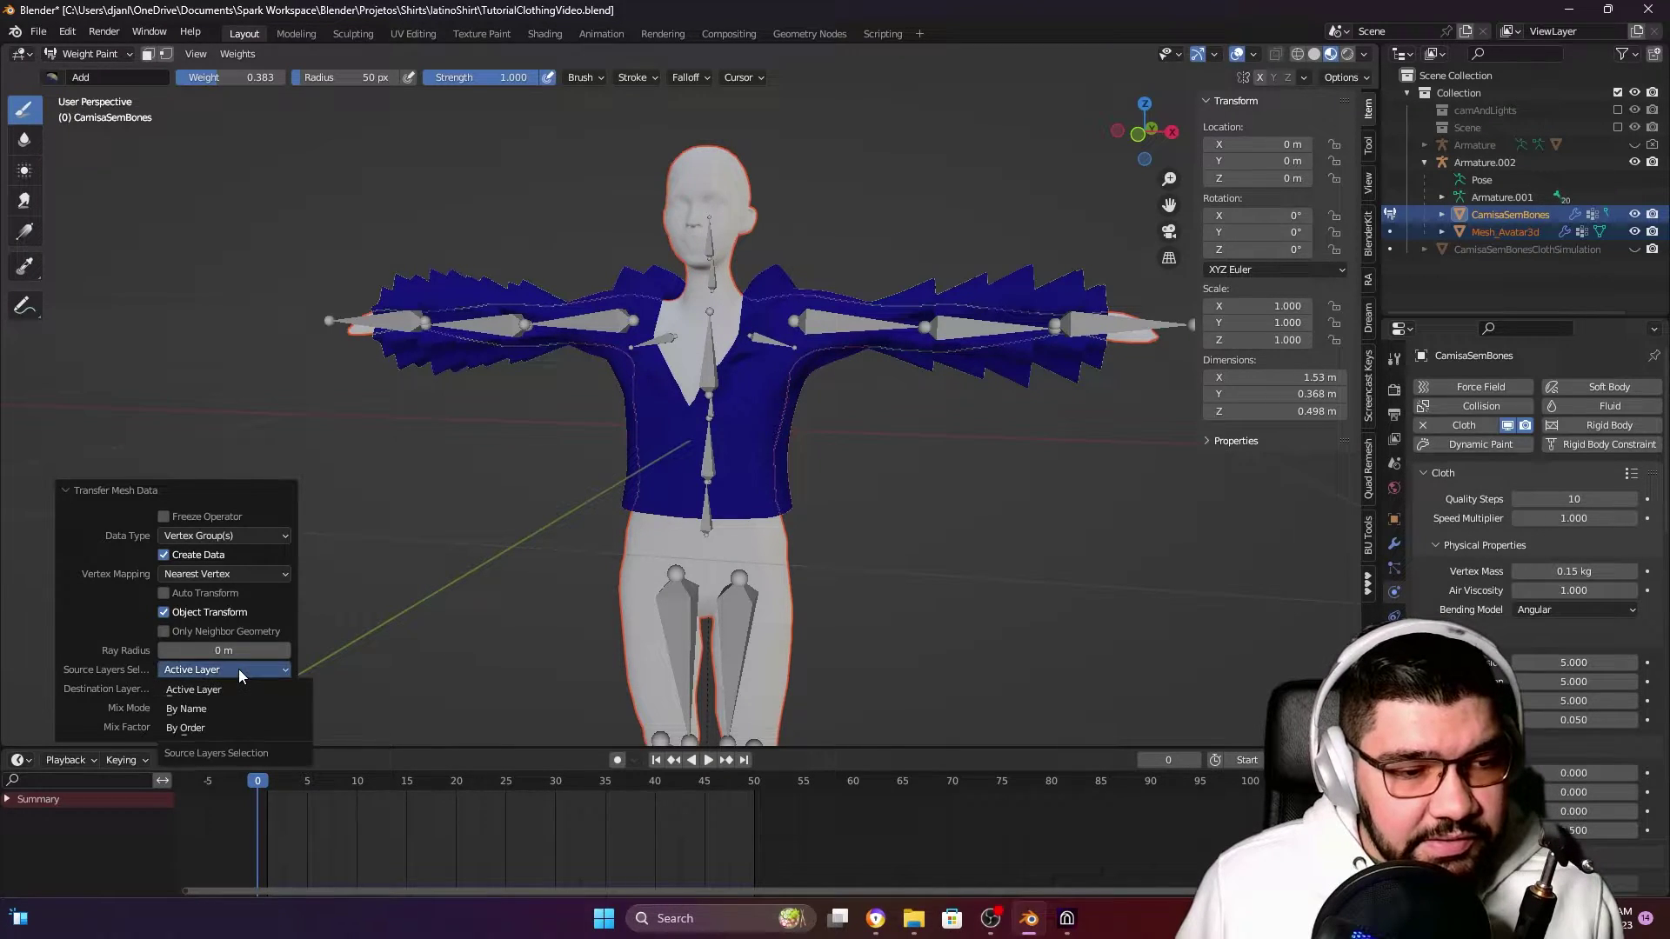
pyautogui.click(210, 709)
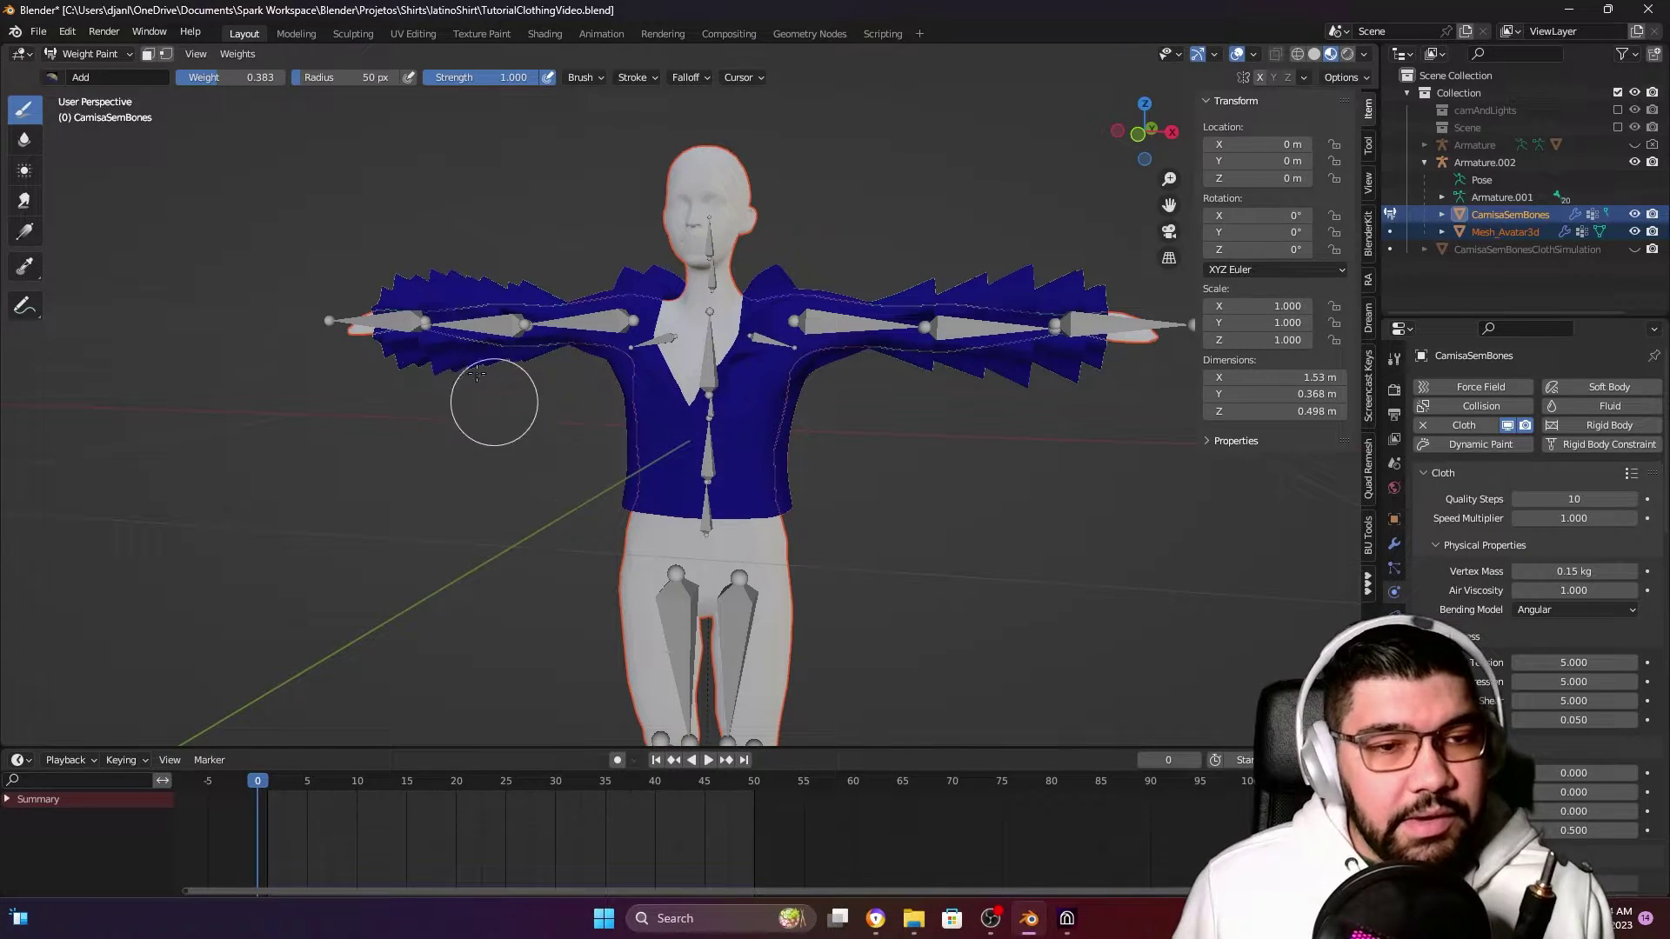
# Return to Object Mode, select Armature.002, and put it into Pose Mode
pyautogui.click(87, 54)
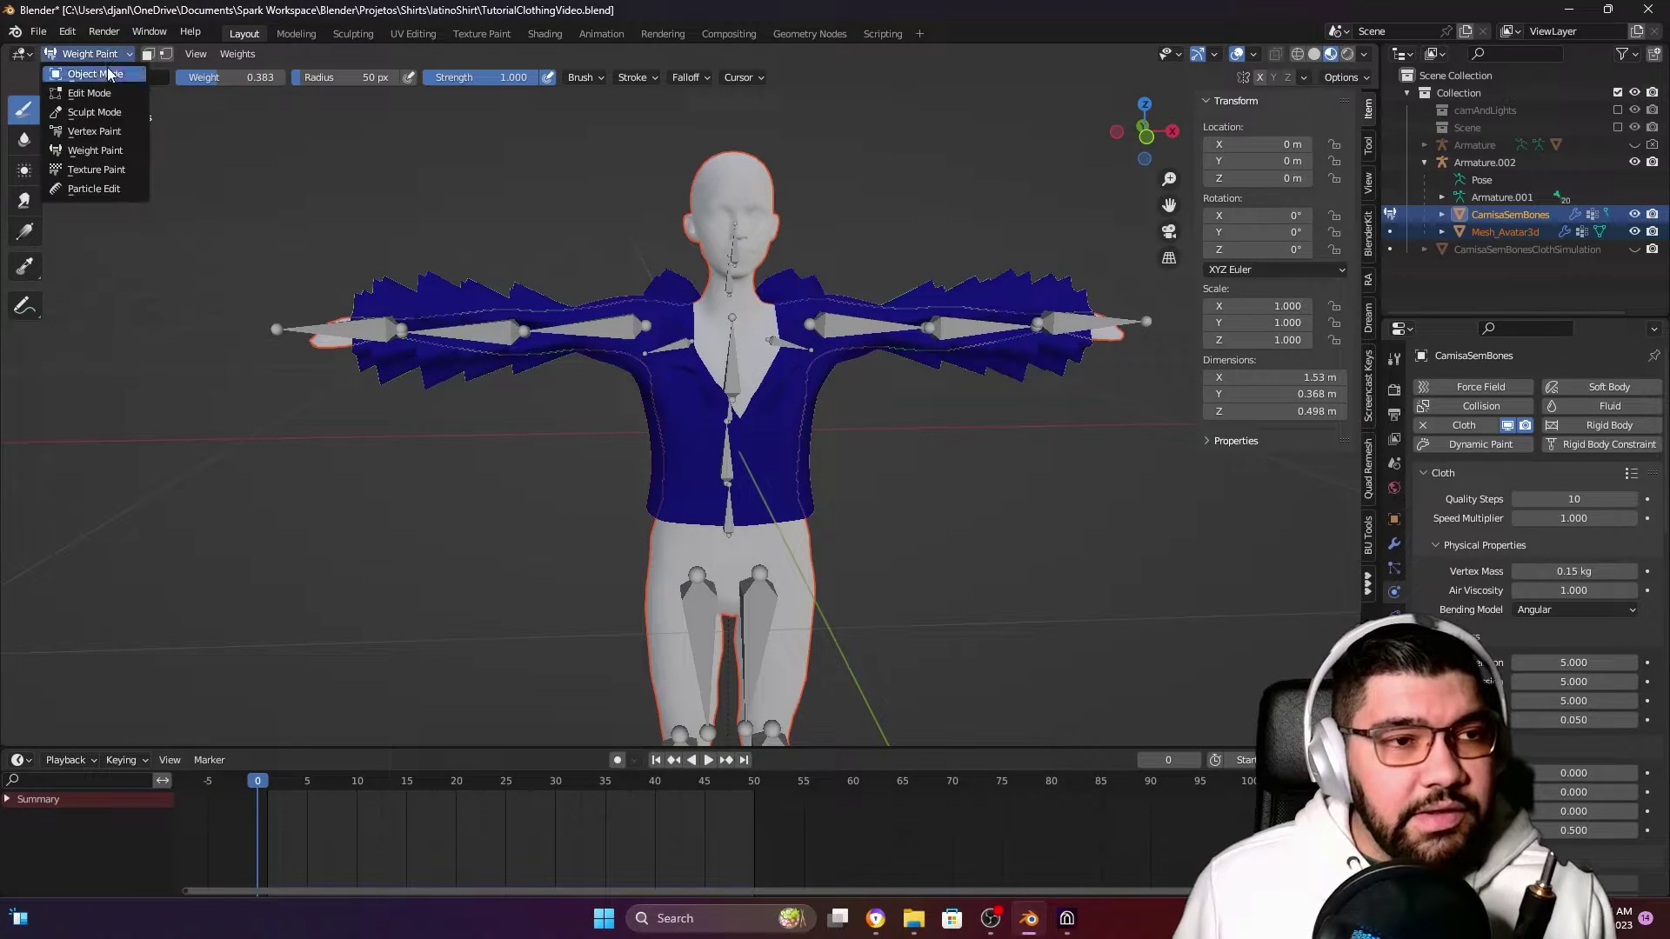
pyautogui.click(105, 75)
pyautogui.moveTo(516, 258); pyautogui.dragTo(748, 382, button='middle')
pyautogui.click(696, 352)
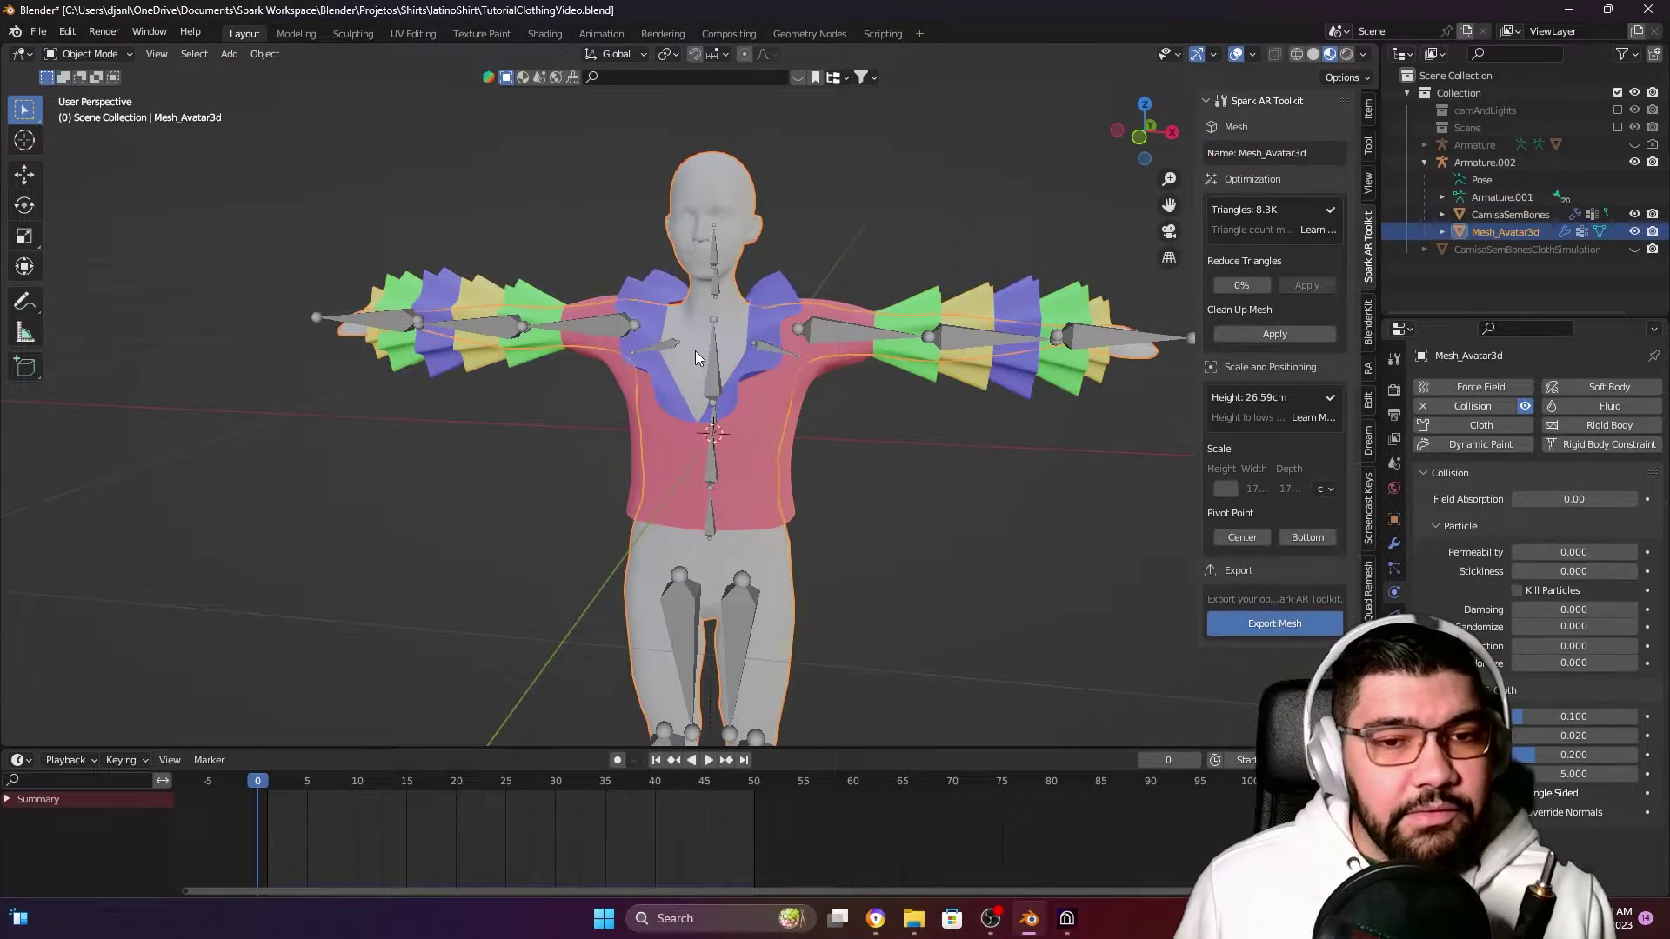
pyautogui.click(87, 54)
pyautogui.click(113, 112)
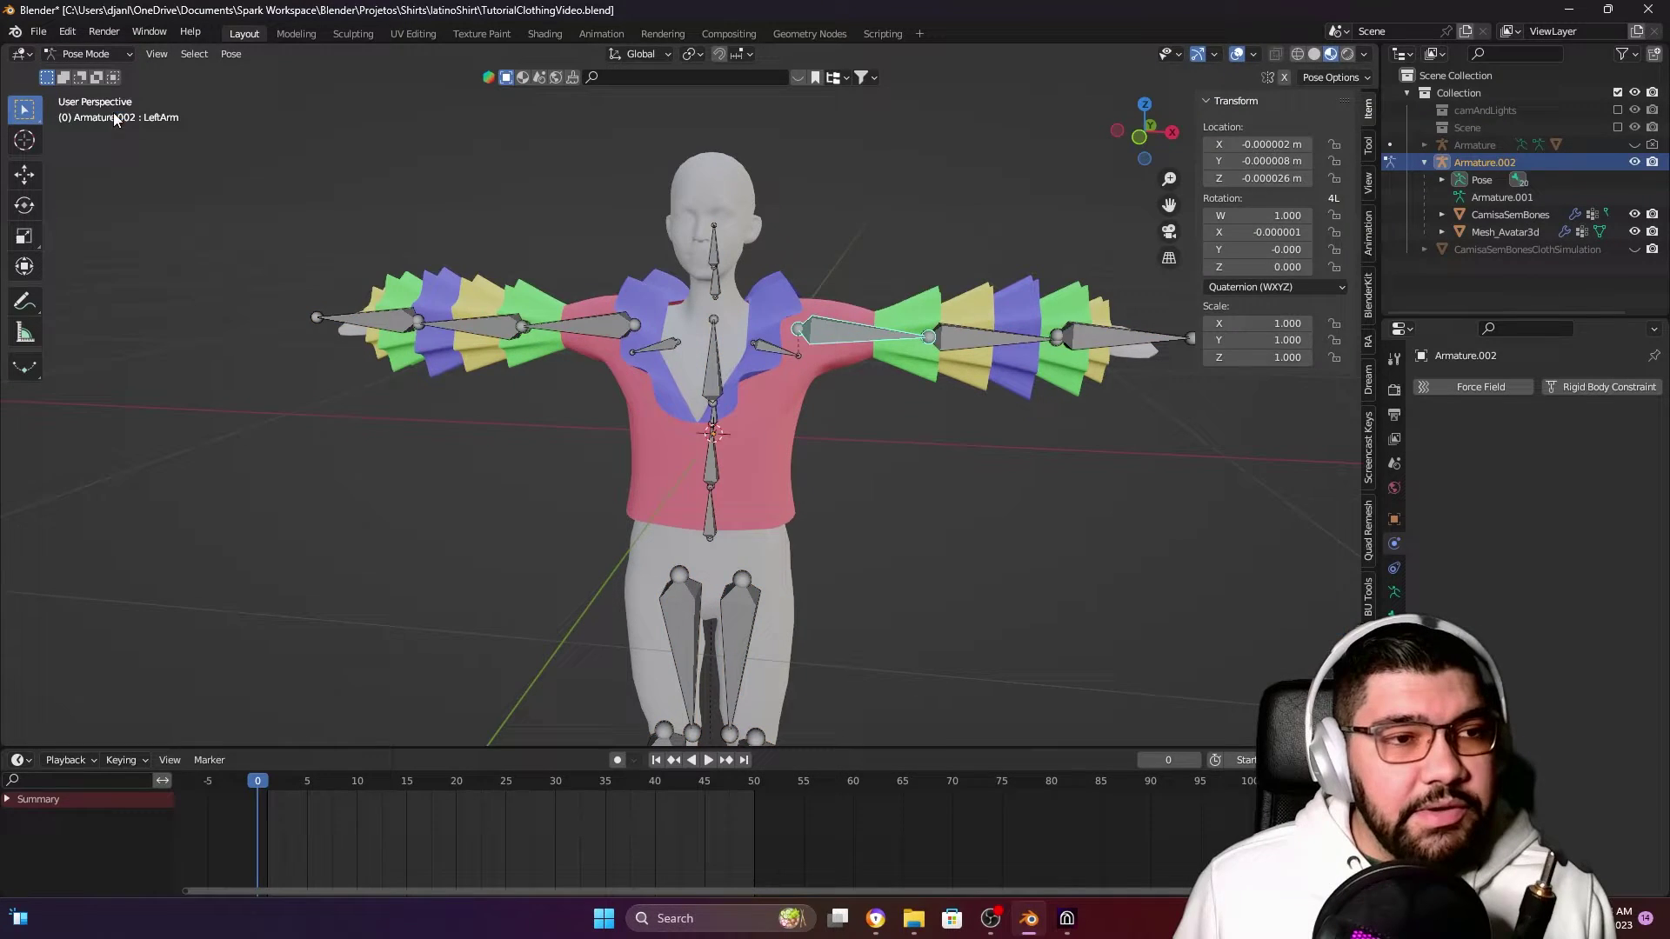
# Test-rotate the Spine2 bone to check the shirt deformation, then cancel
pyautogui.click(739, 348)
pyautogui.moveTo(853, 366); pyautogui.dragTo(896, 364, button='middle')
pyautogui.press('r')
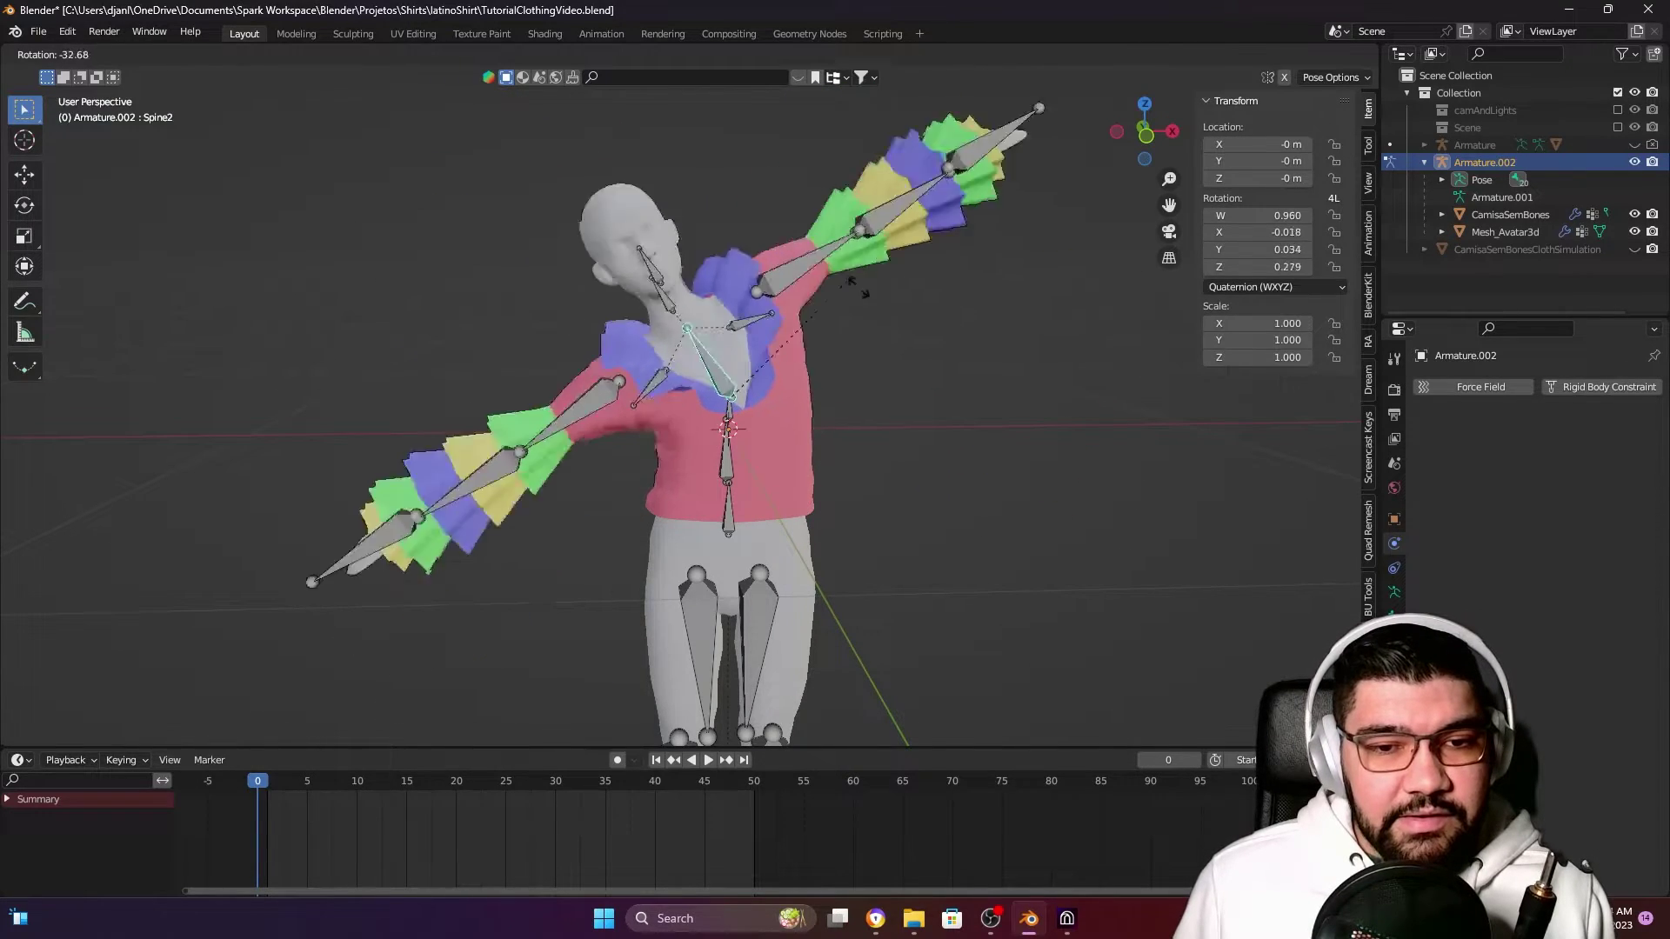
pyautogui.press('Escape')
# Test-rotate LeftArm, return to Object Mode, then check Effect House and come back
pyautogui.moveTo(814, 562); pyautogui.dragTo(842, 400, button='middle')
pyautogui.click(869, 333)
pyautogui.press('r')
pyautogui.press('Escape')
pyautogui.click(78, 54)
pyautogui.click(87, 71)
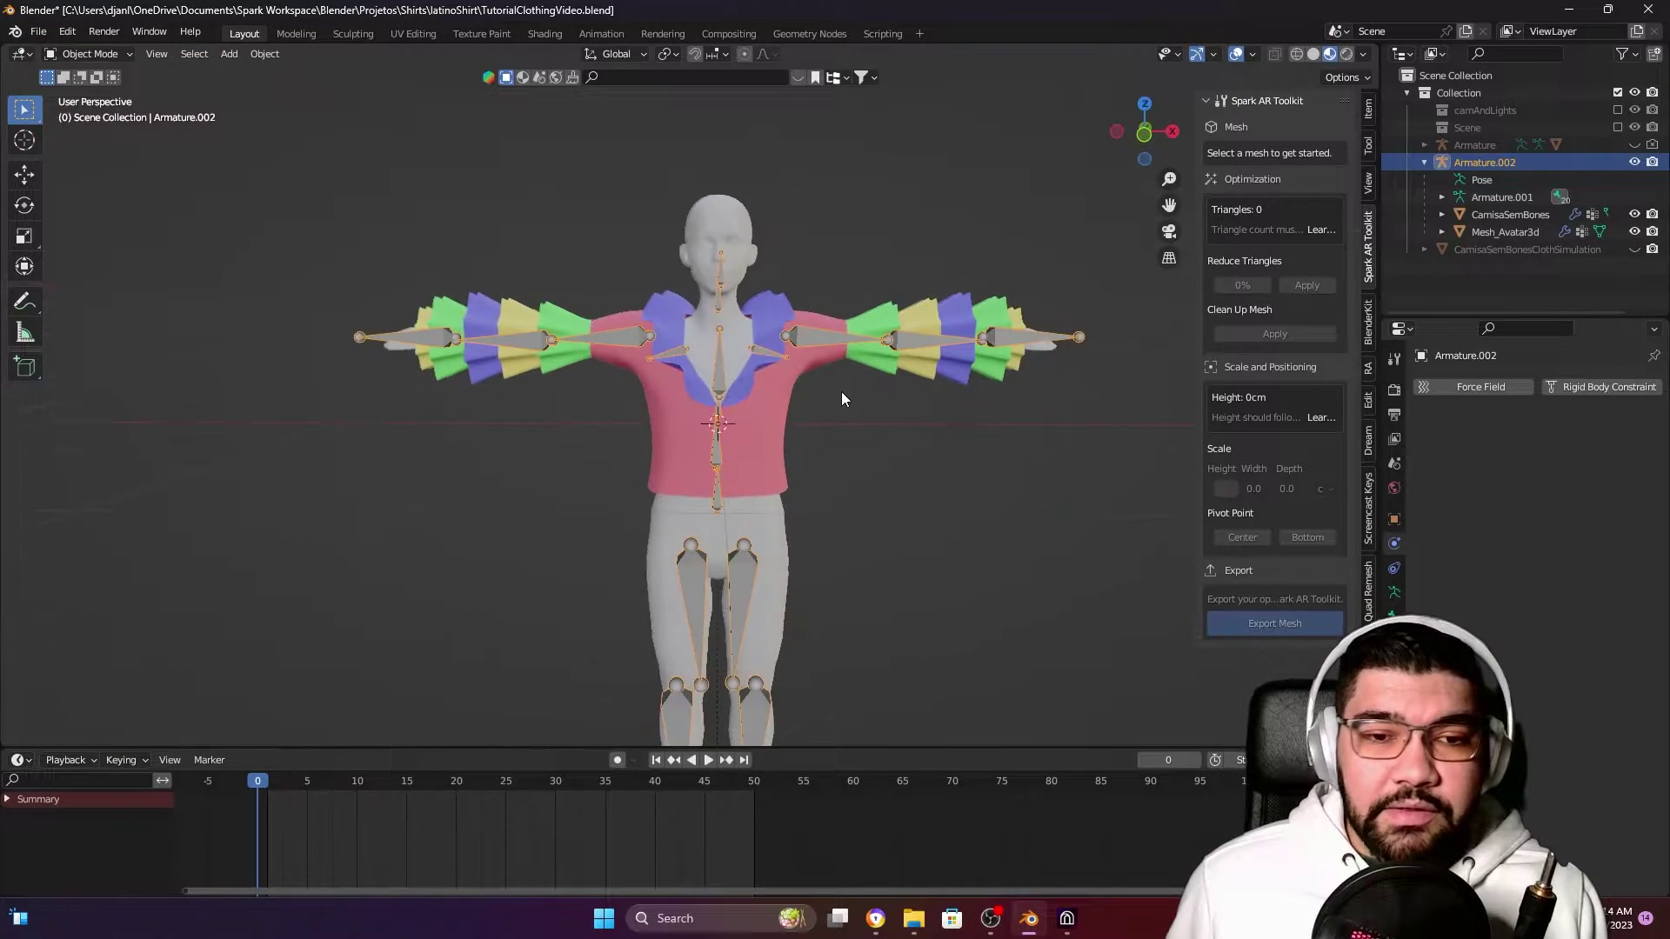
pyautogui.click(1067, 919)
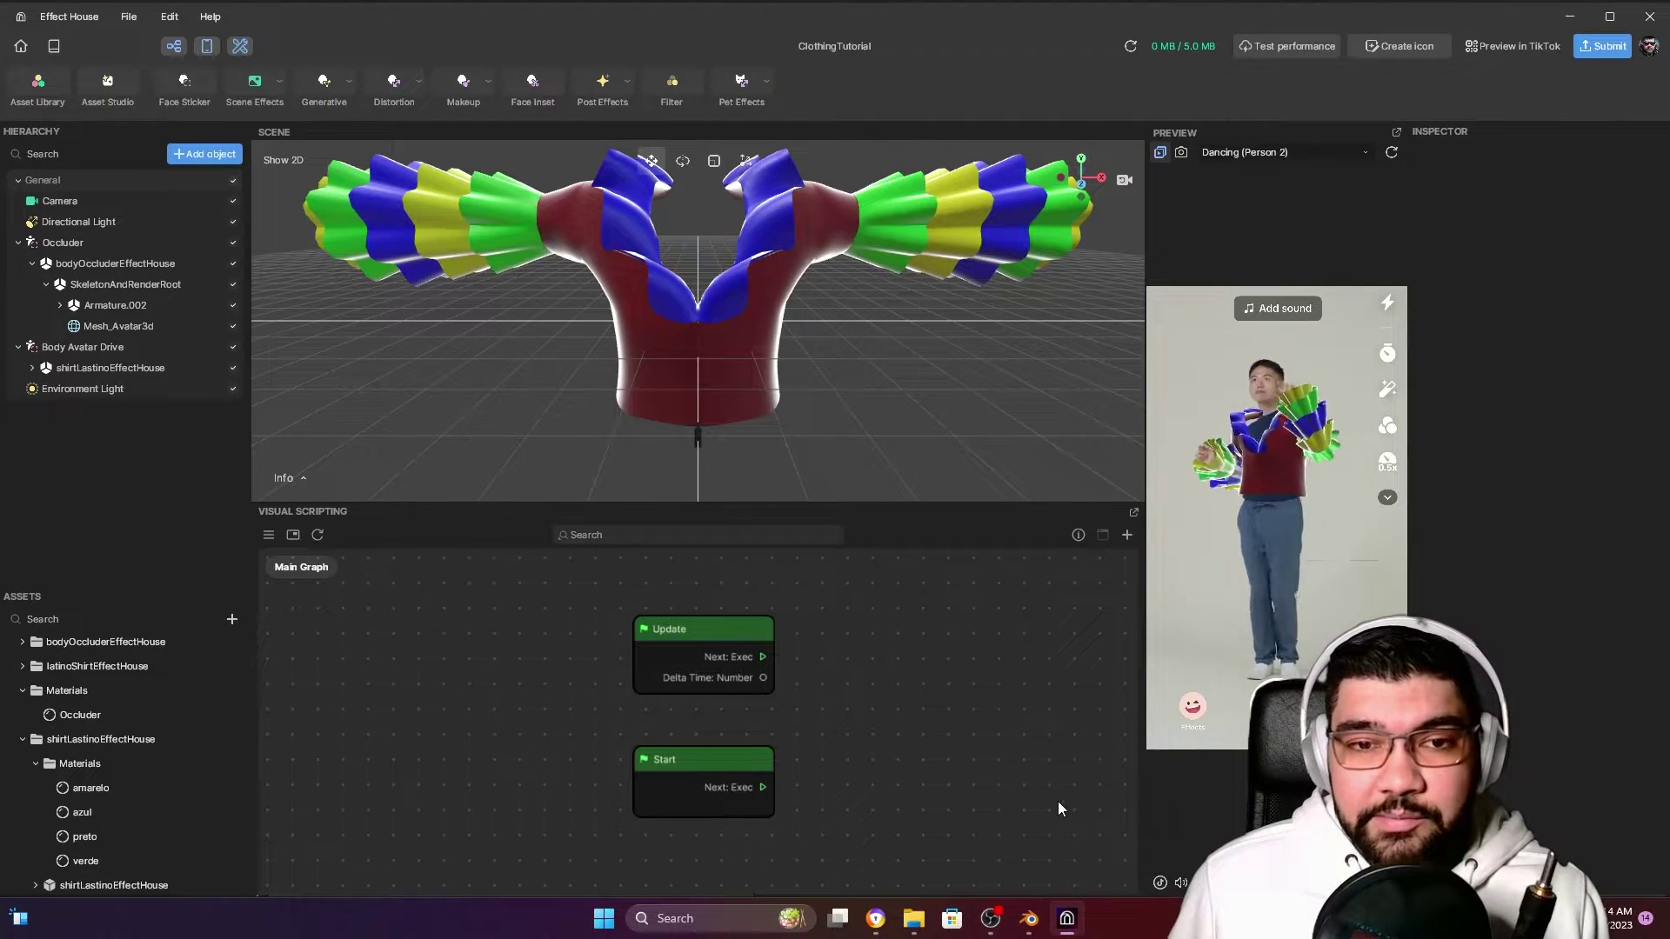
pyautogui.hotkey('alt', 'Tab')
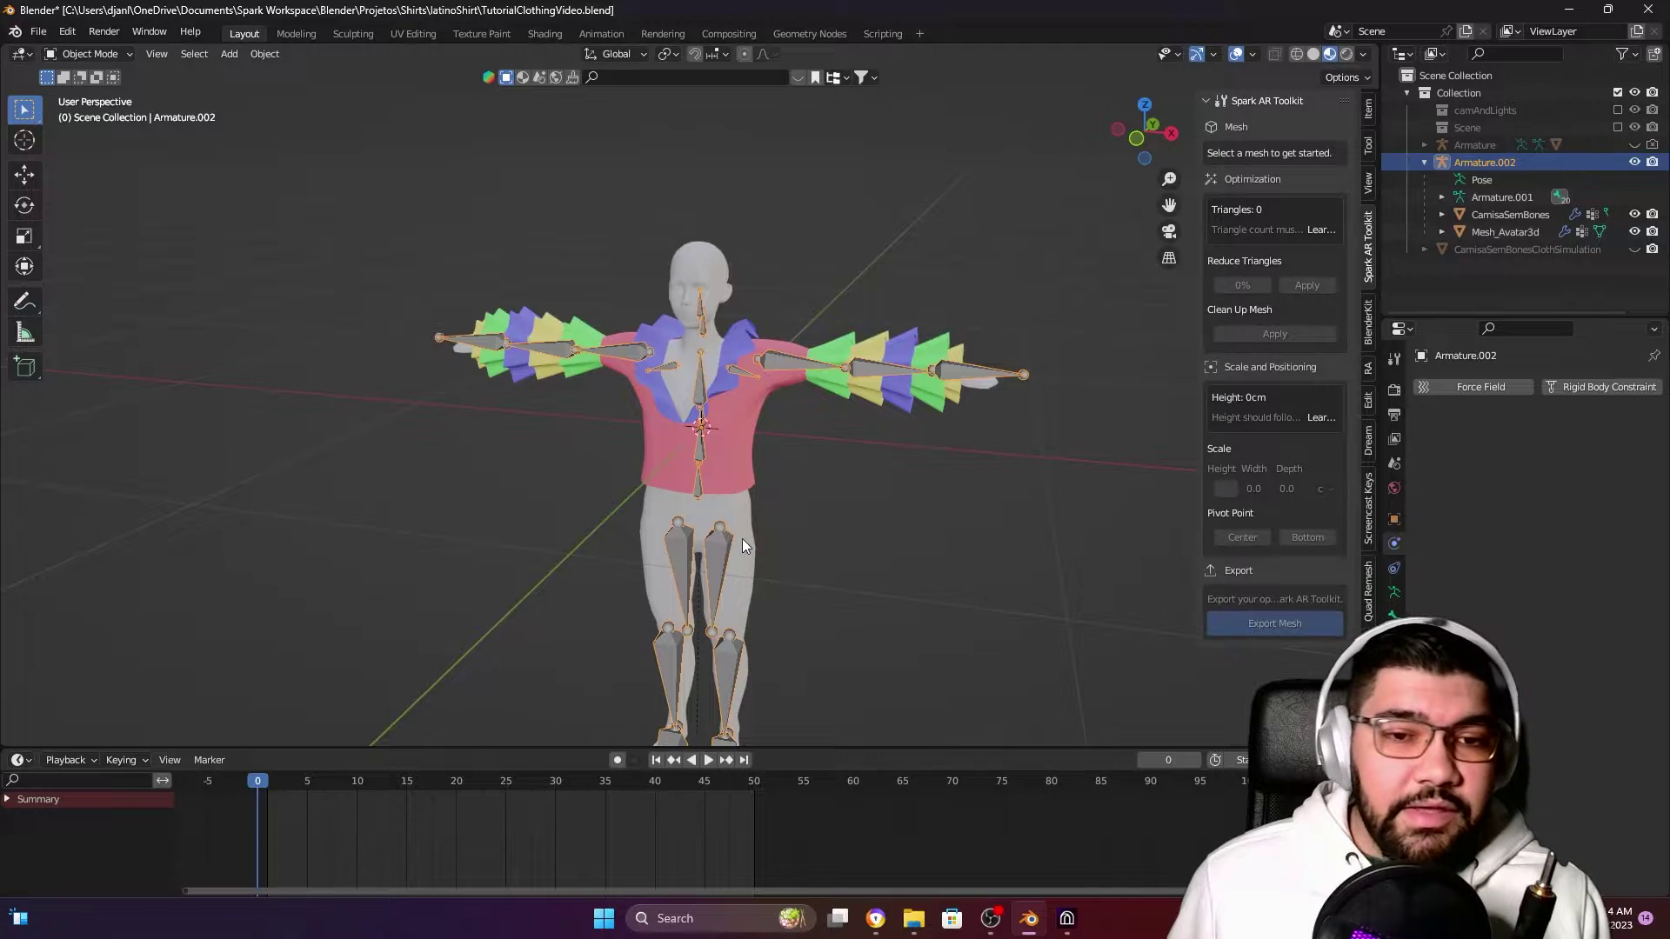
# Delete the CamisaSemBones shirt, then box-select Mesh_Avatar3d and its armature
pyautogui.moveTo(743, 546); pyautogui.dragTo(510, 230, button='middle')
pyautogui.moveTo(900, 445); pyautogui.dragTo(916, 586, button='middle')
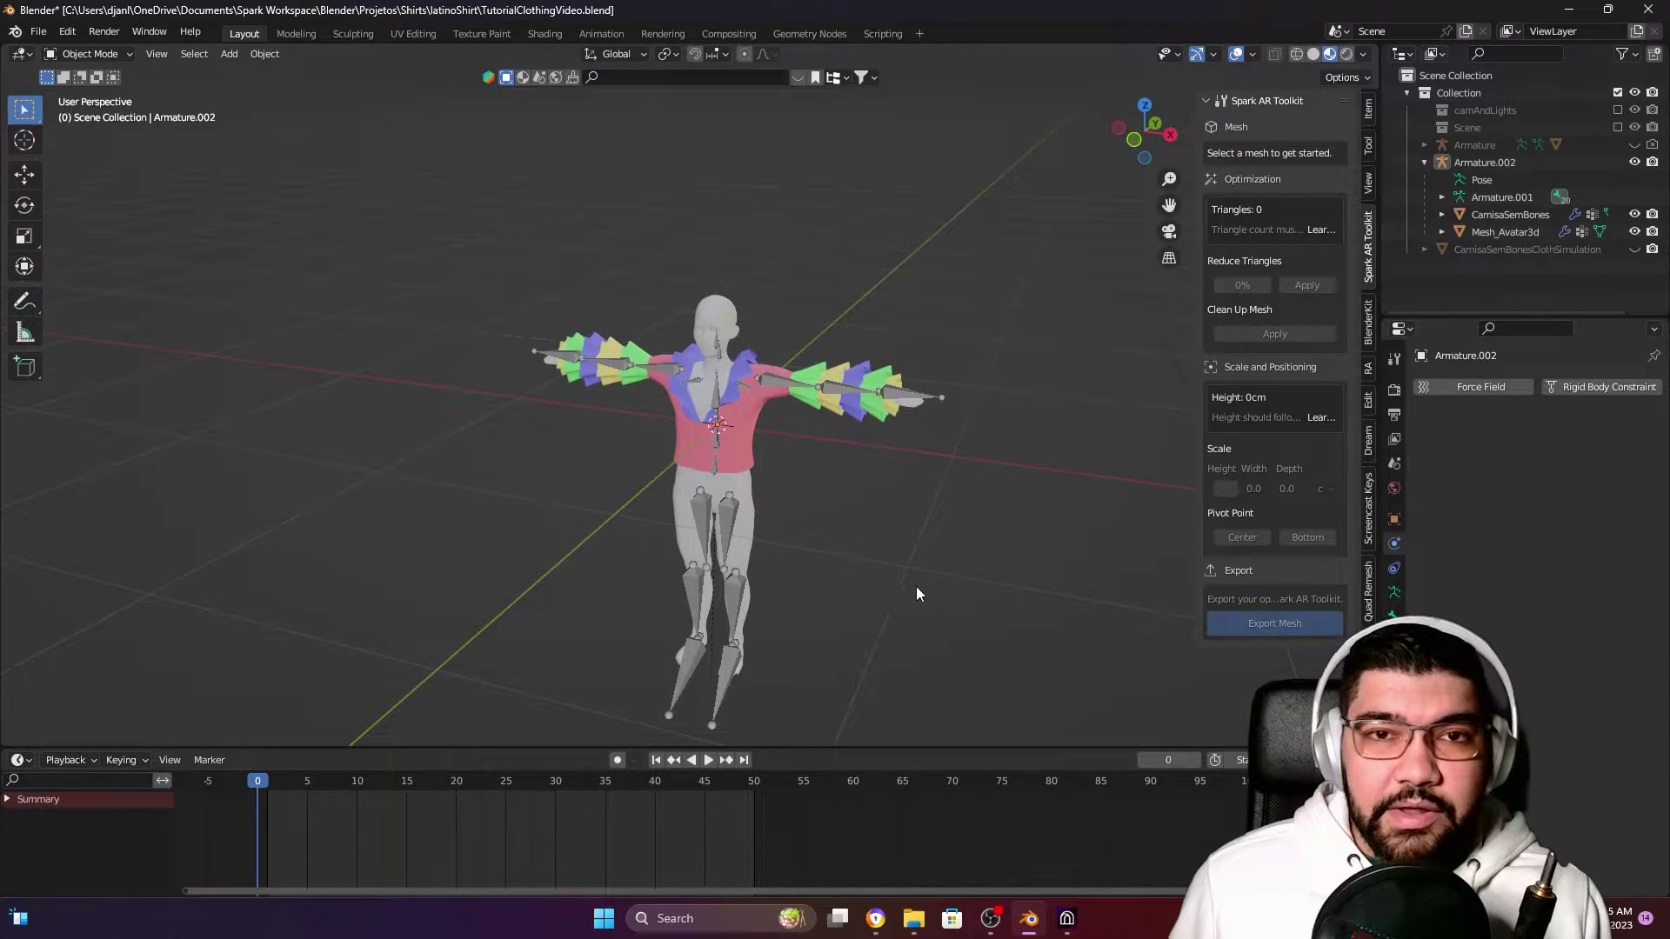
pyautogui.click(753, 424)
pyautogui.moveTo(961, 625); pyautogui.dragTo(902, 531, button='middle')
pyautogui.click(902, 531)
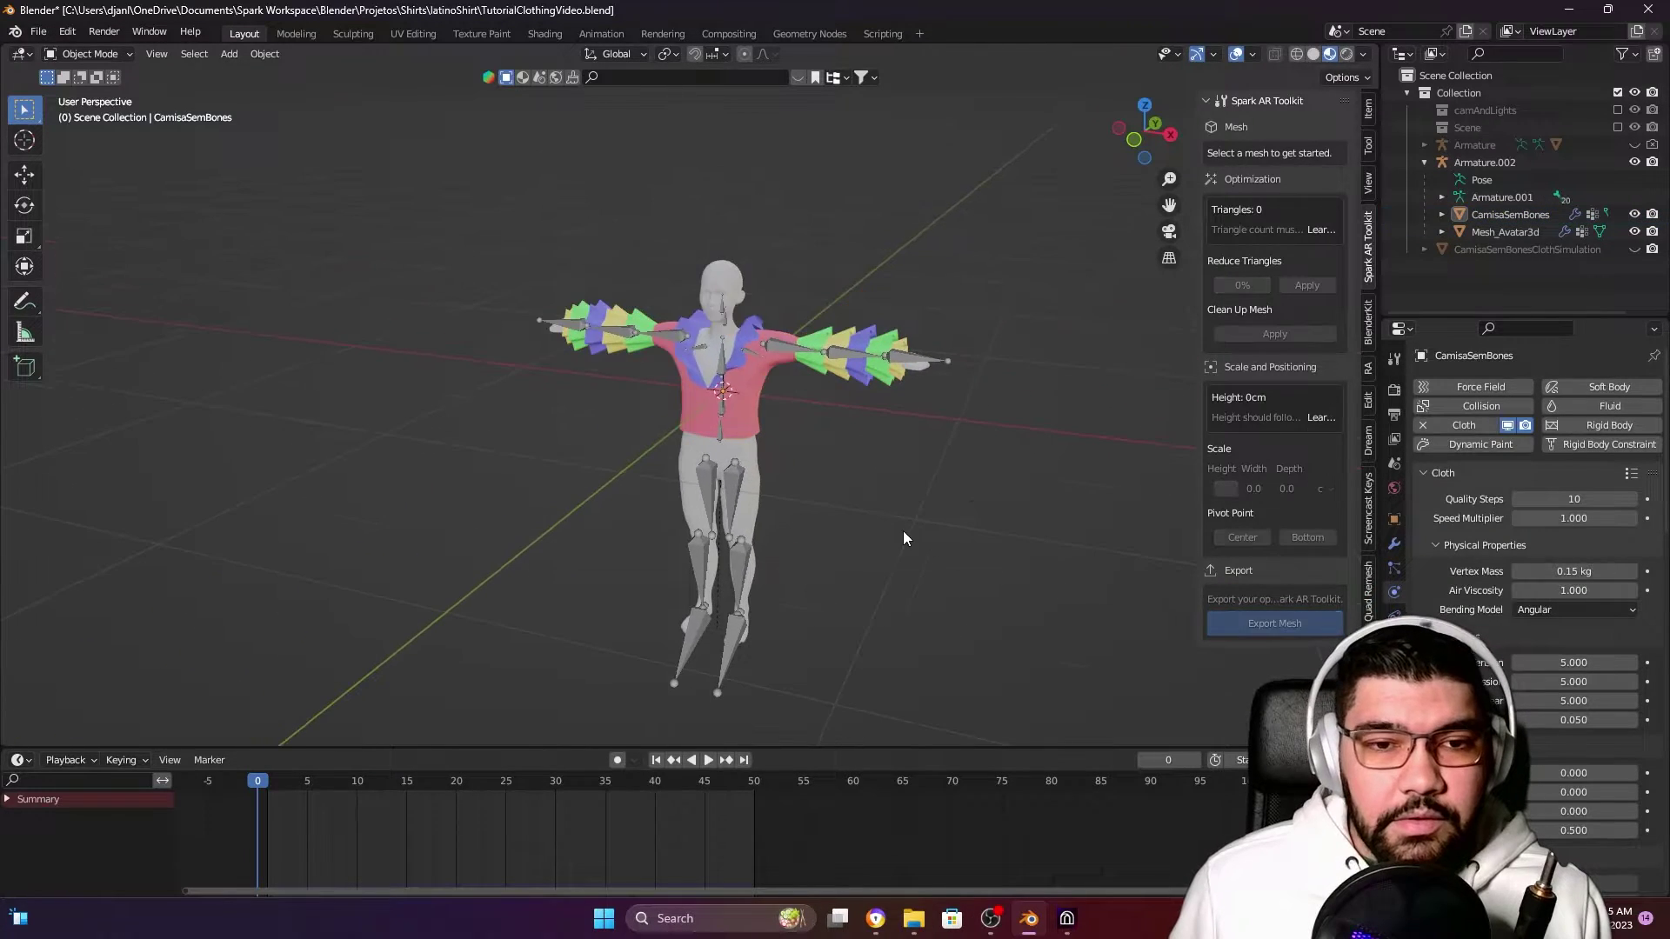
pyautogui.click(759, 399)
pyautogui.moveTo(905, 440); pyautogui.dragTo(920, 440, button='middle')
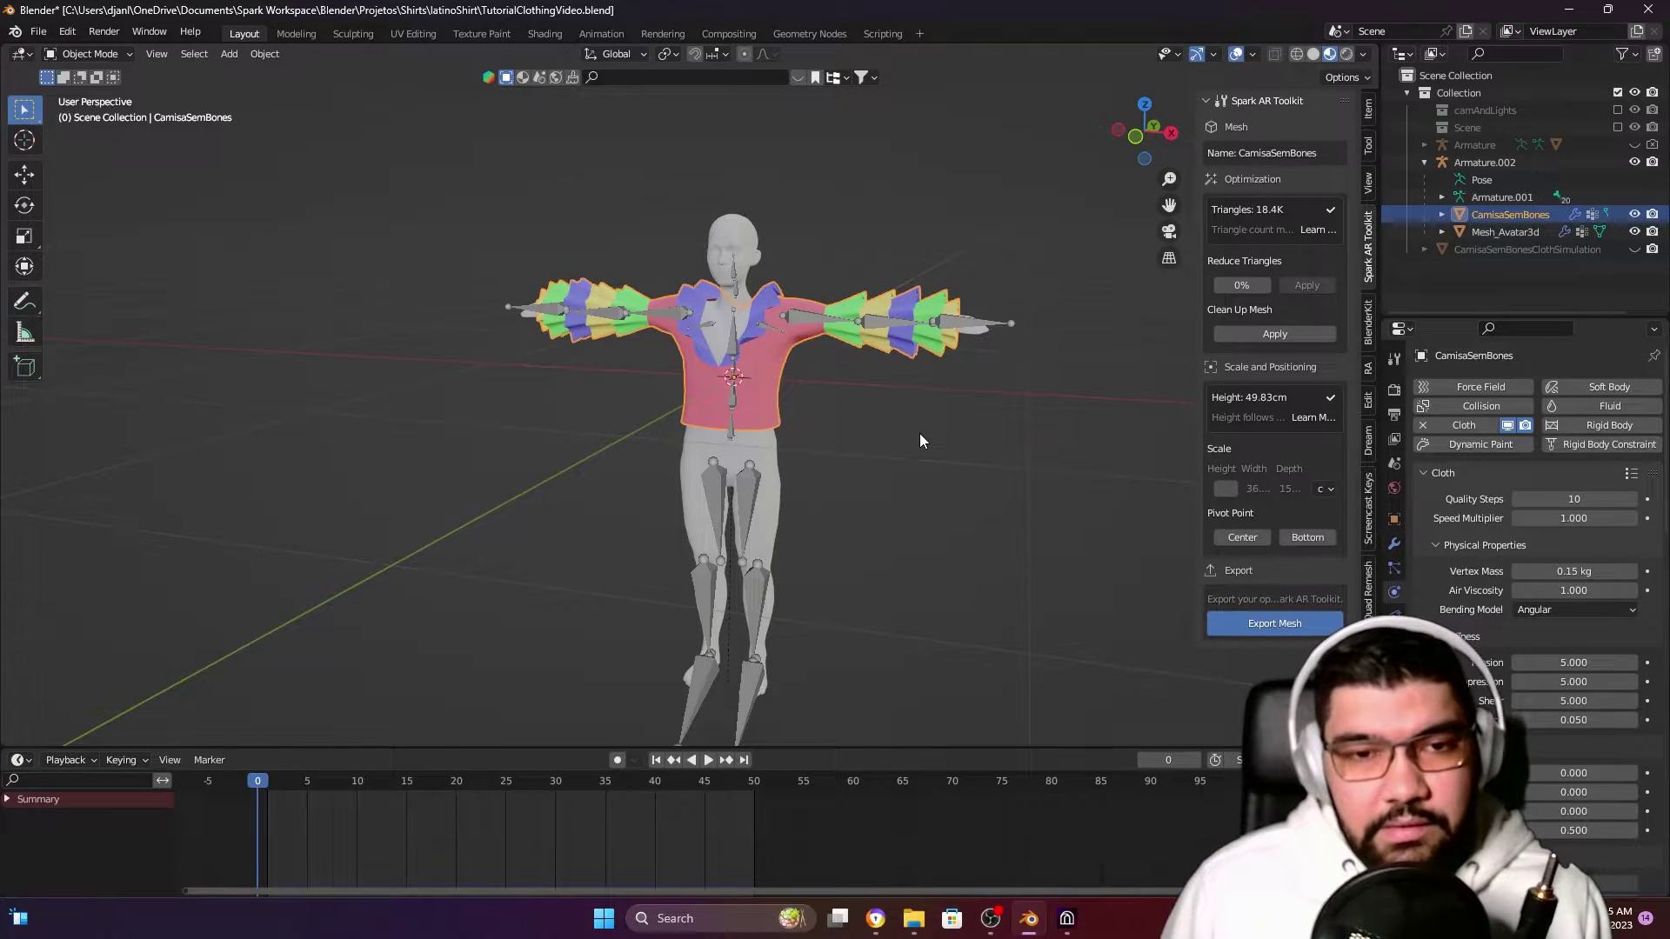
pyautogui.press('Delete')
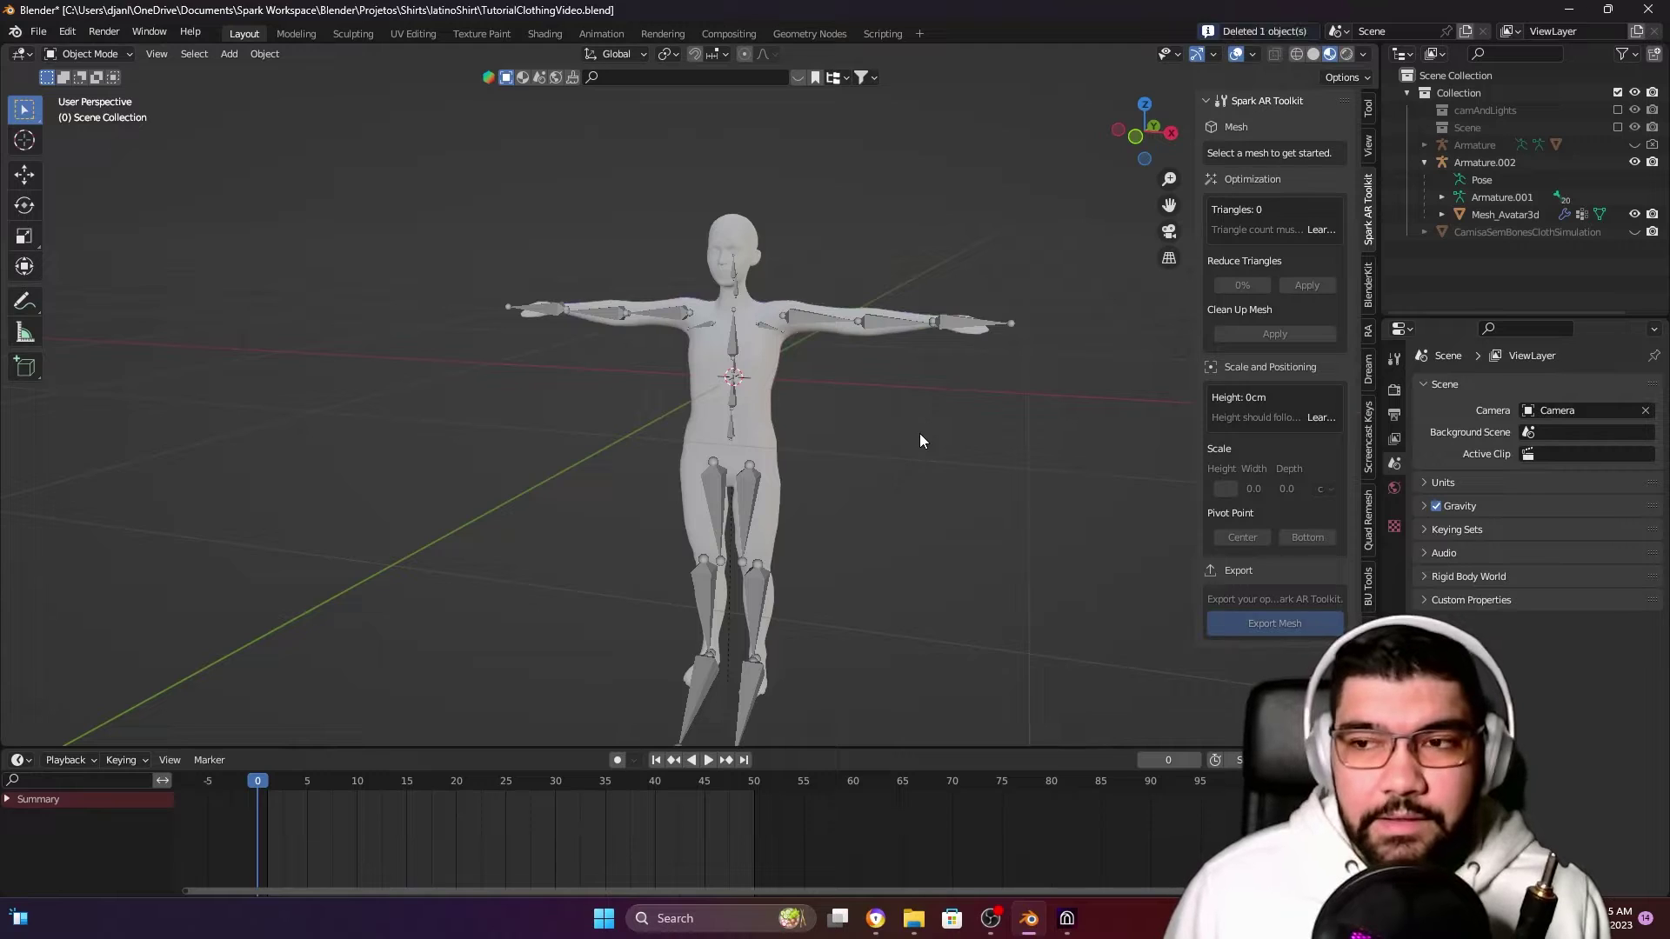
pyautogui.moveTo(920, 437); pyautogui.dragTo(889, 518, button='middle')
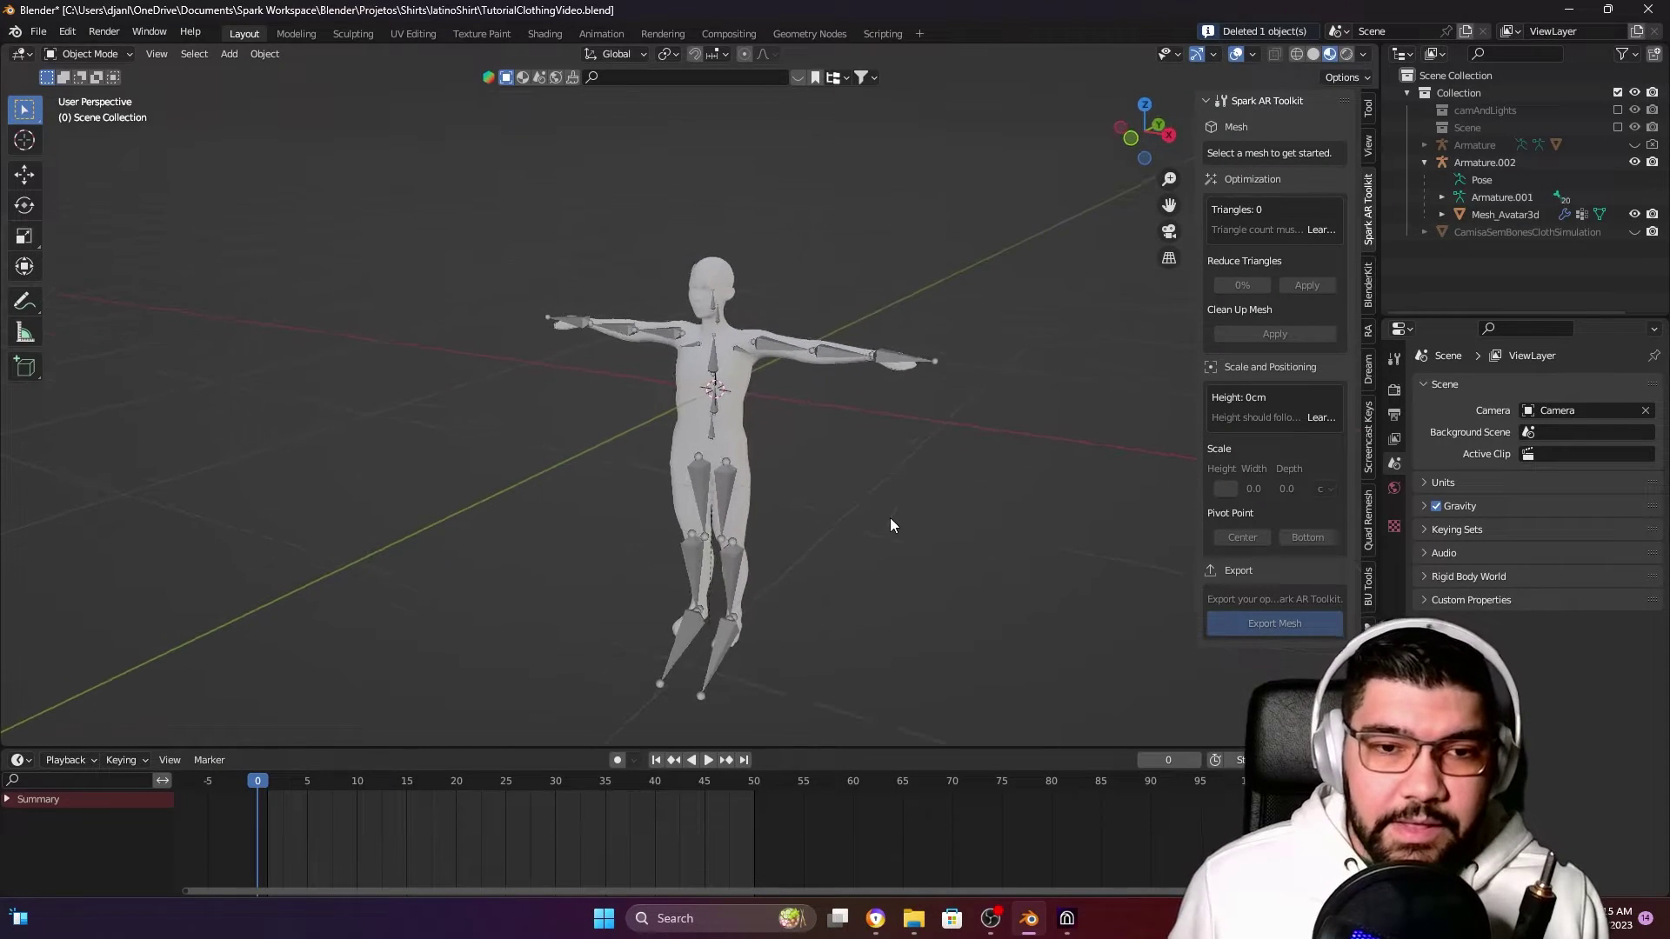
pyautogui.moveTo(424, 204); pyautogui.dragTo(1037, 729)
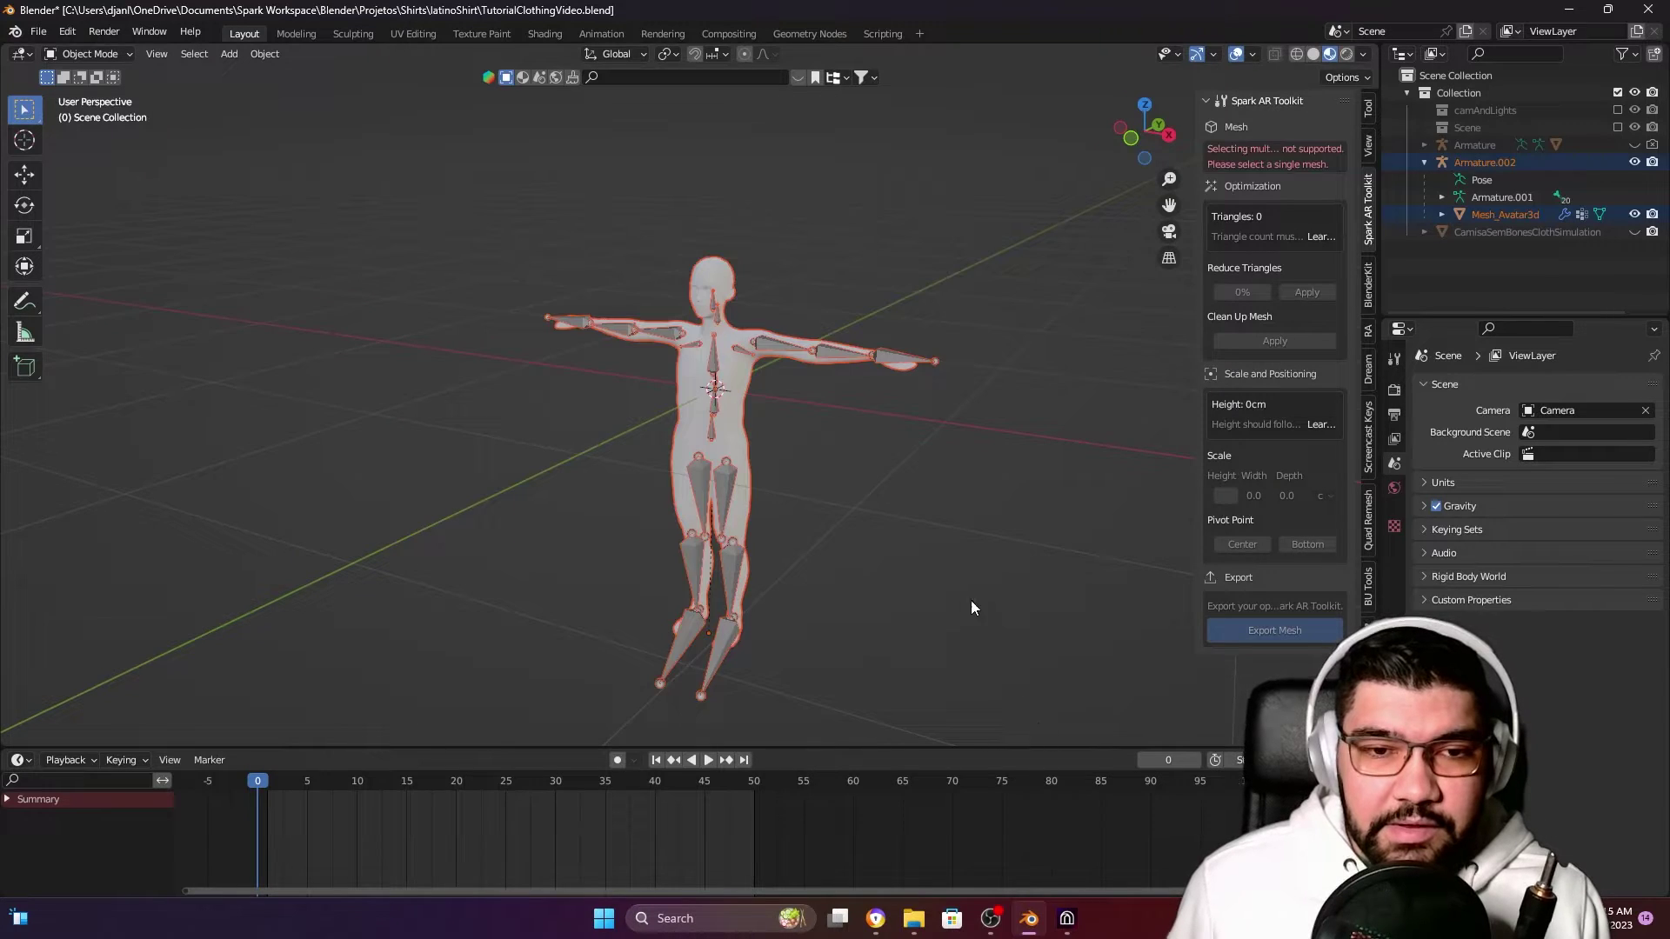
# Start an FBX export limited to selected objects
pyautogui.click(38, 31)
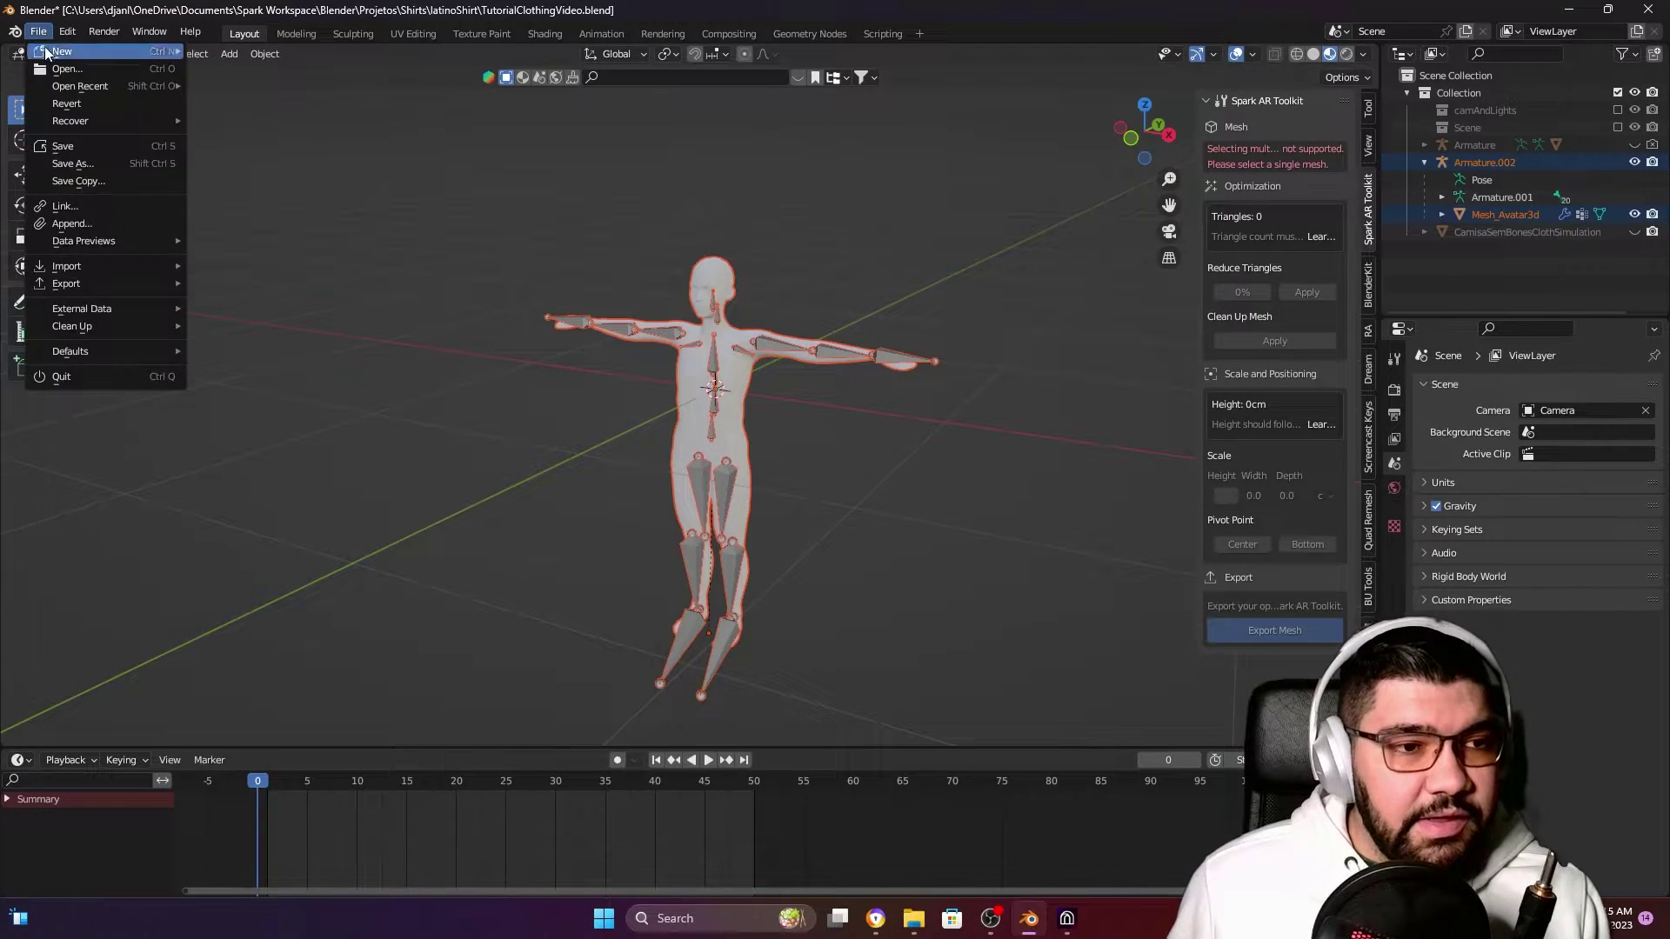
pyautogui.moveTo(113, 283)
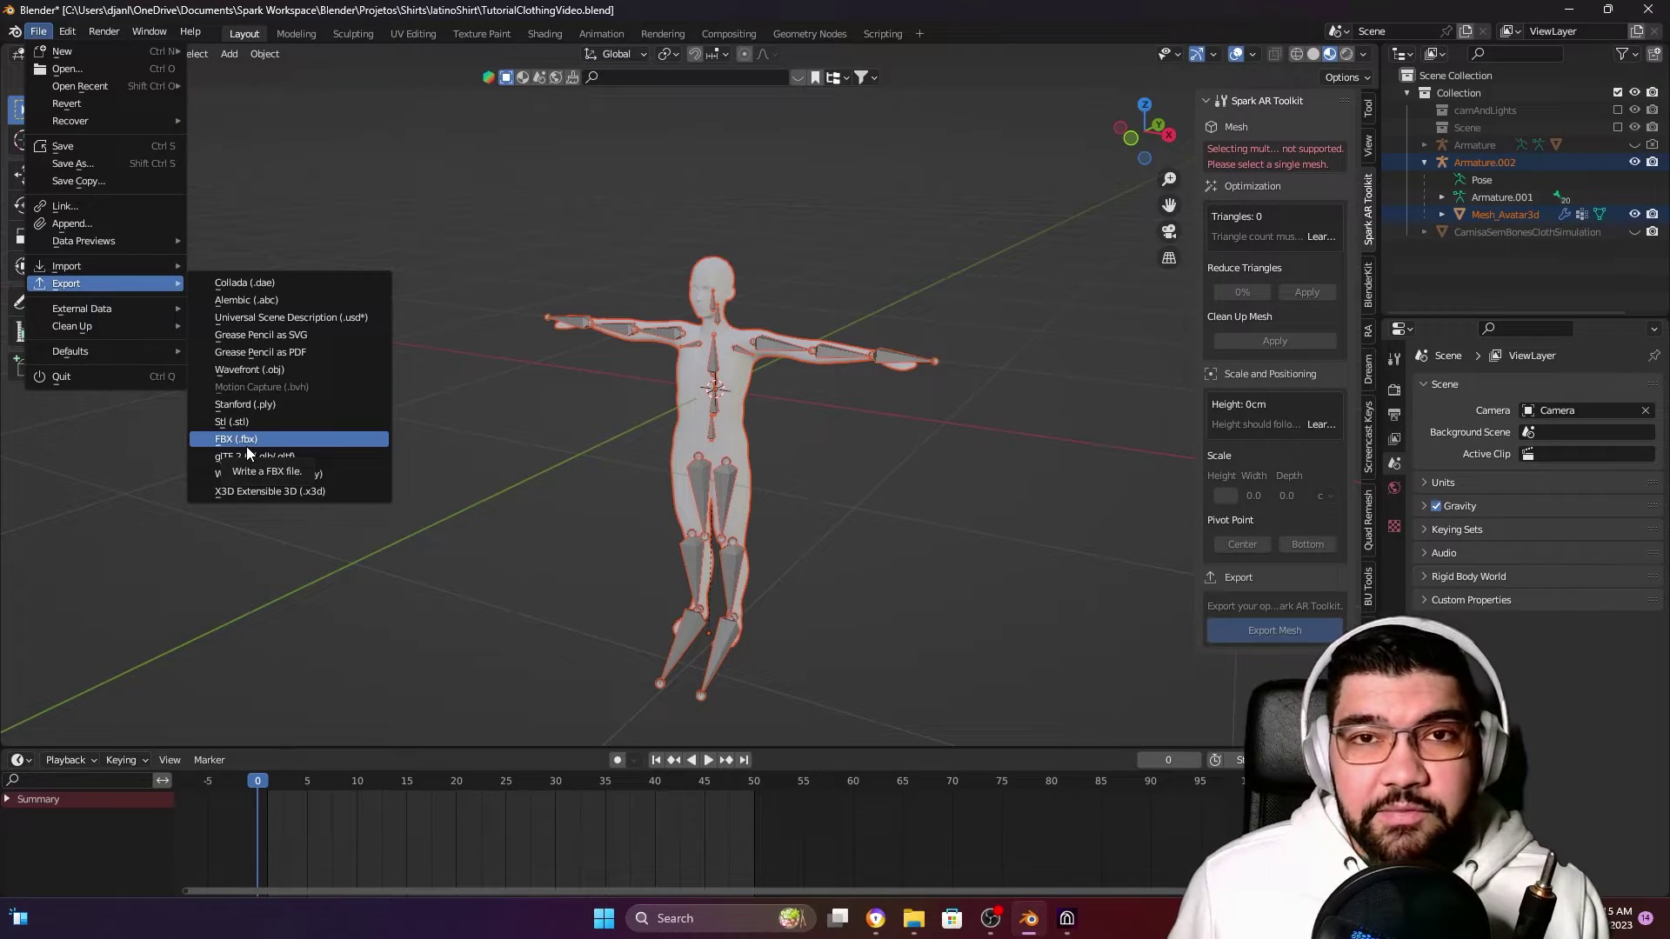
pyautogui.click(280, 440)
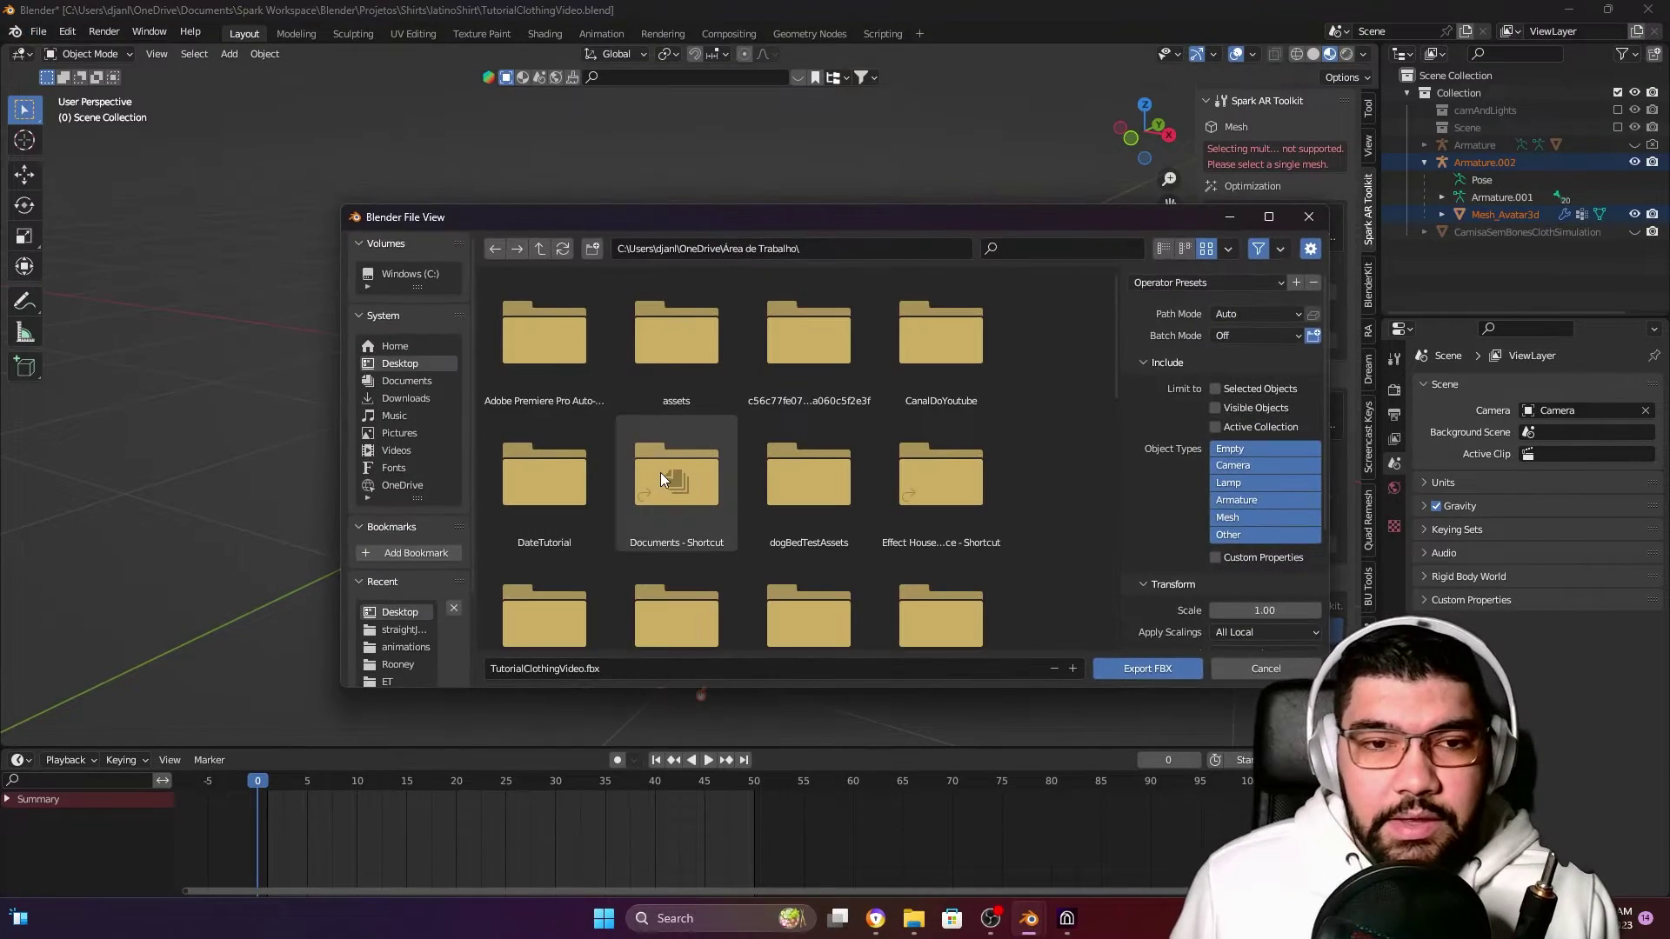
pyautogui.click(1215, 390)
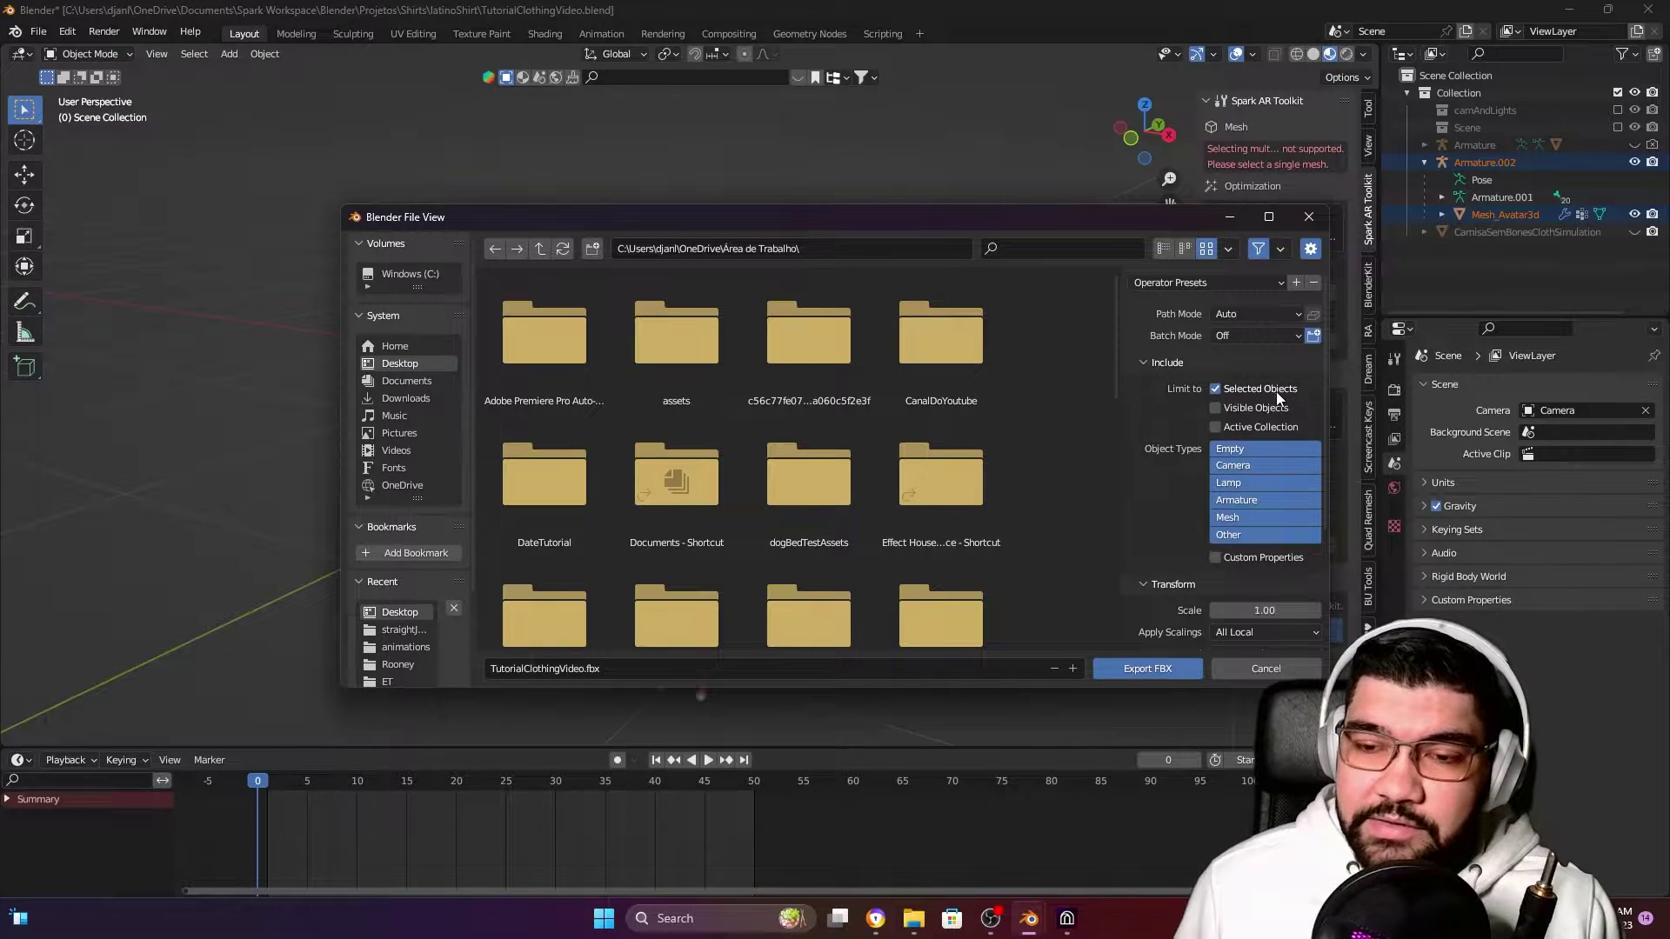
pyautogui.moveTo(870, 217); pyautogui.dragTo(734, 223)
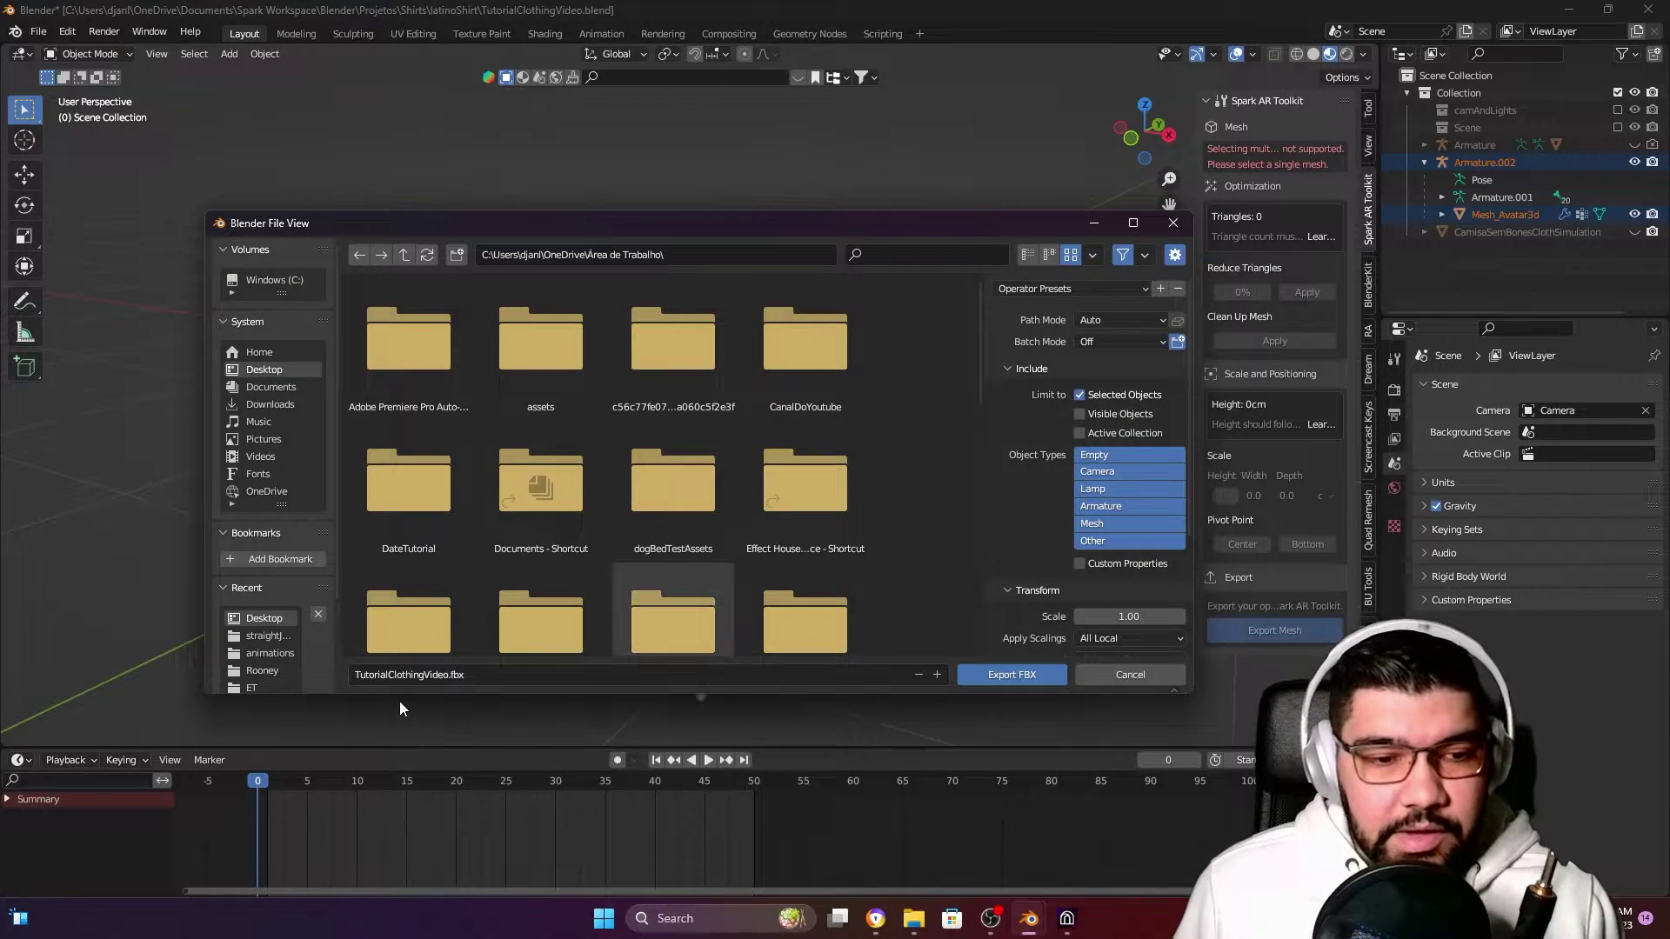
# Name the export file 'boneco' and write the FBX
pyautogui.click(448, 675)
pyautogui.click(448, 675)
pyautogui.moveTo(448, 675); pyautogui.dragTo(305, 677)
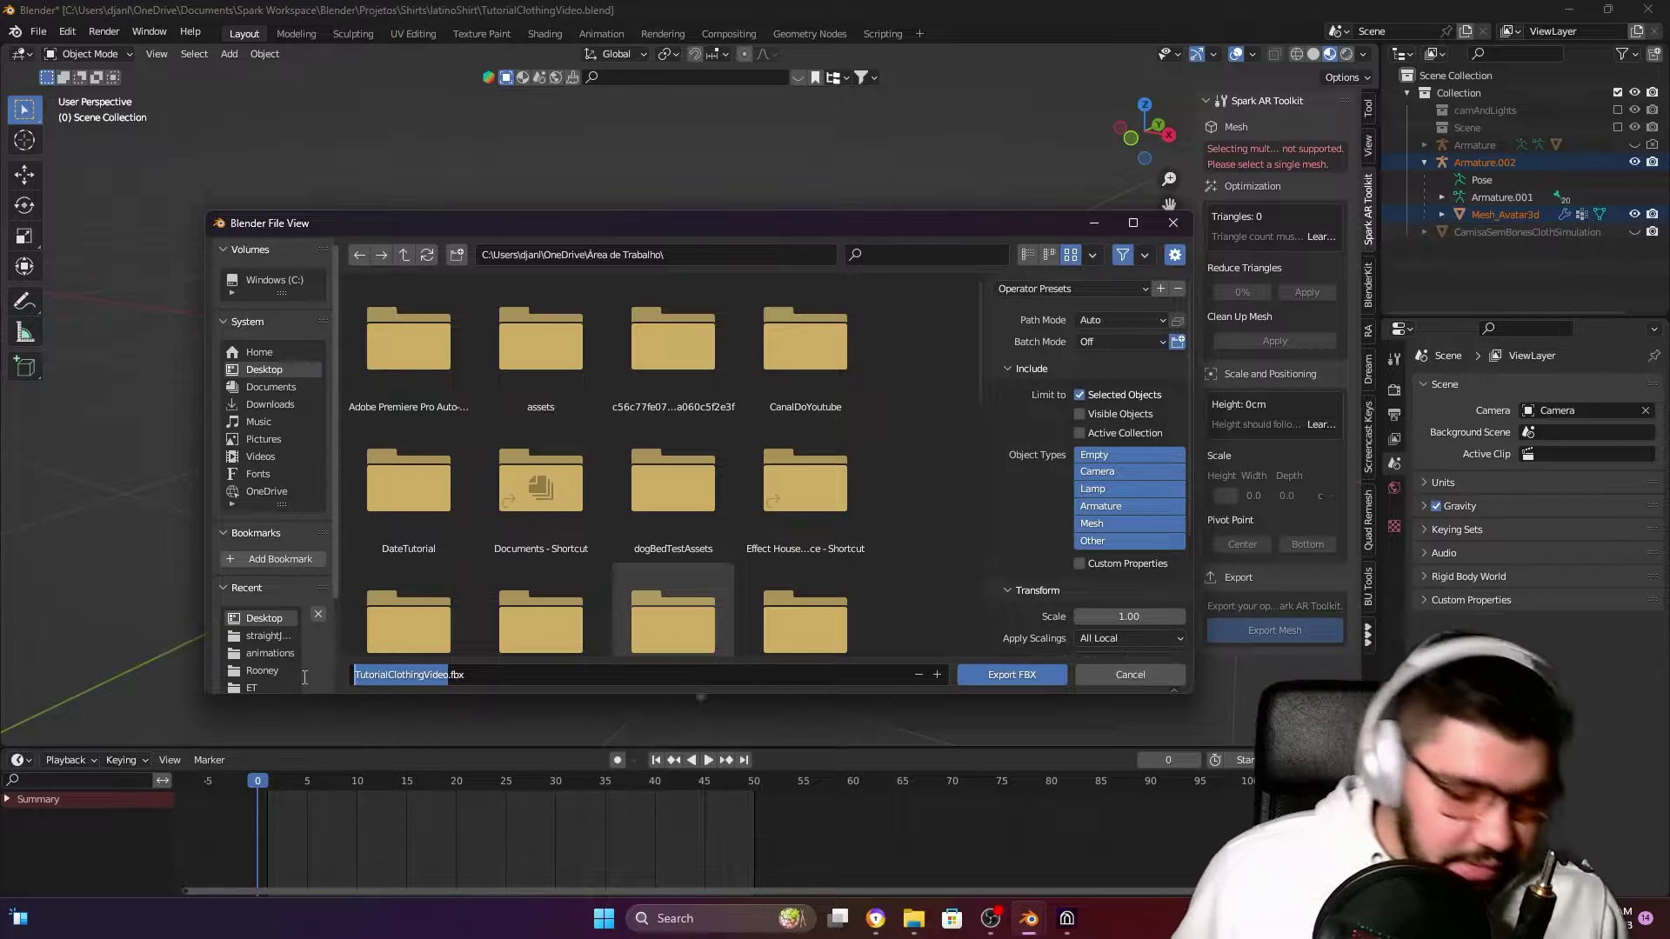
pyautogui.write('bodu')
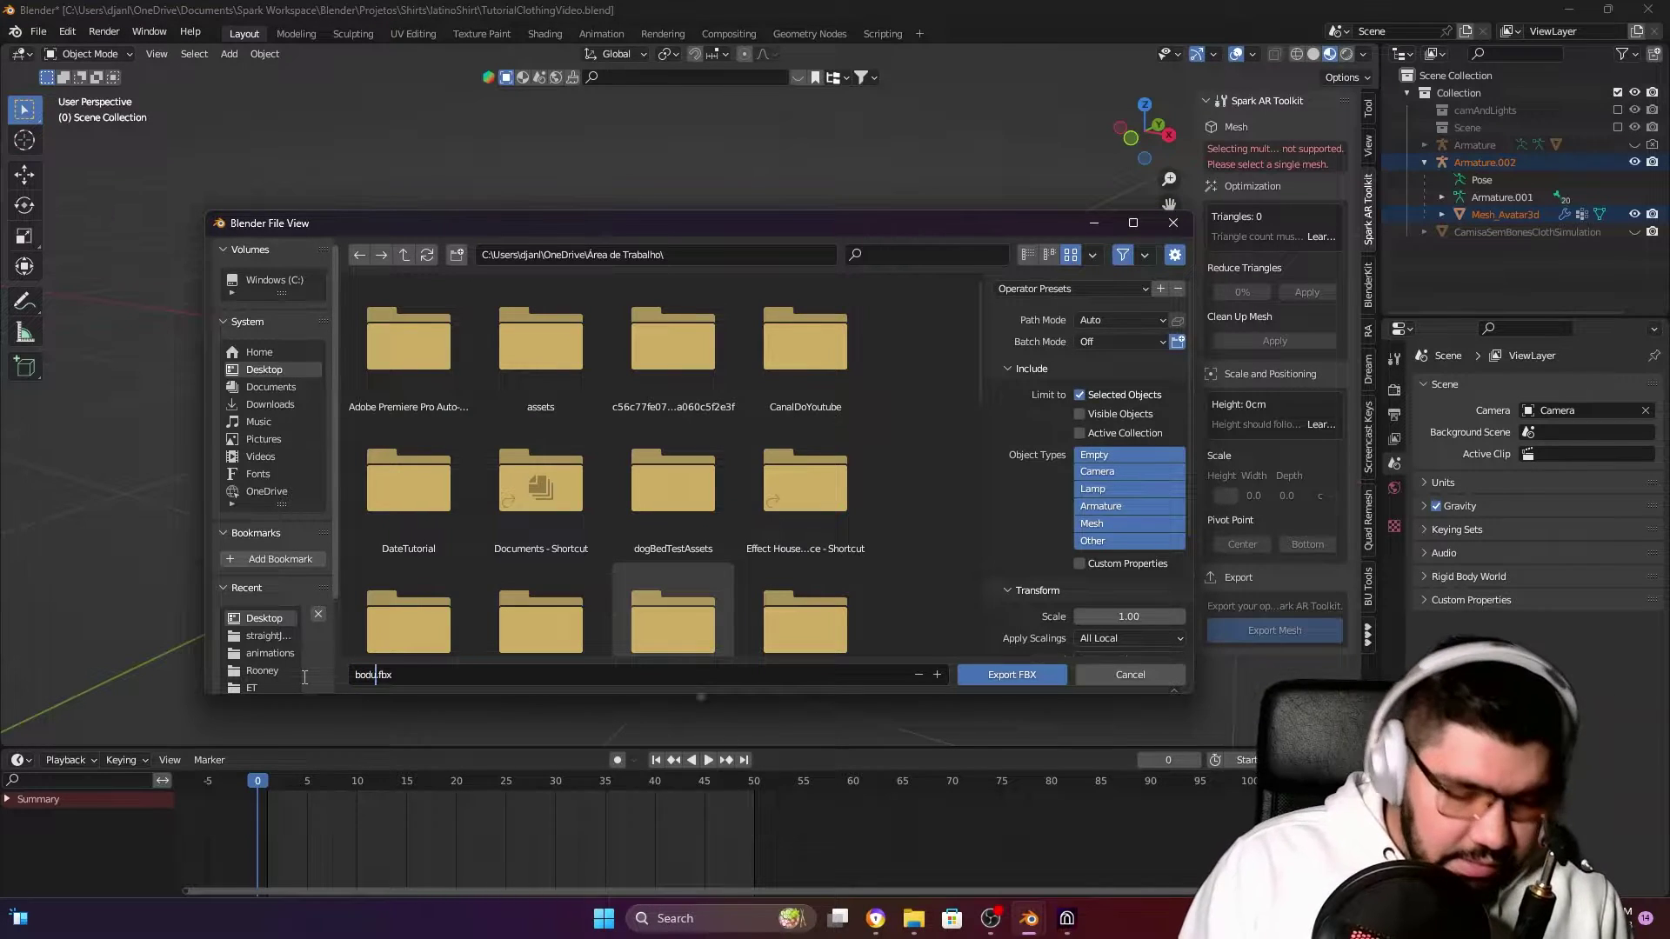
pyautogui.write('neco')
pyautogui.click(1000, 675)
pyautogui.moveTo(806, 492); pyautogui.dragTo(856, 513, button='middle')
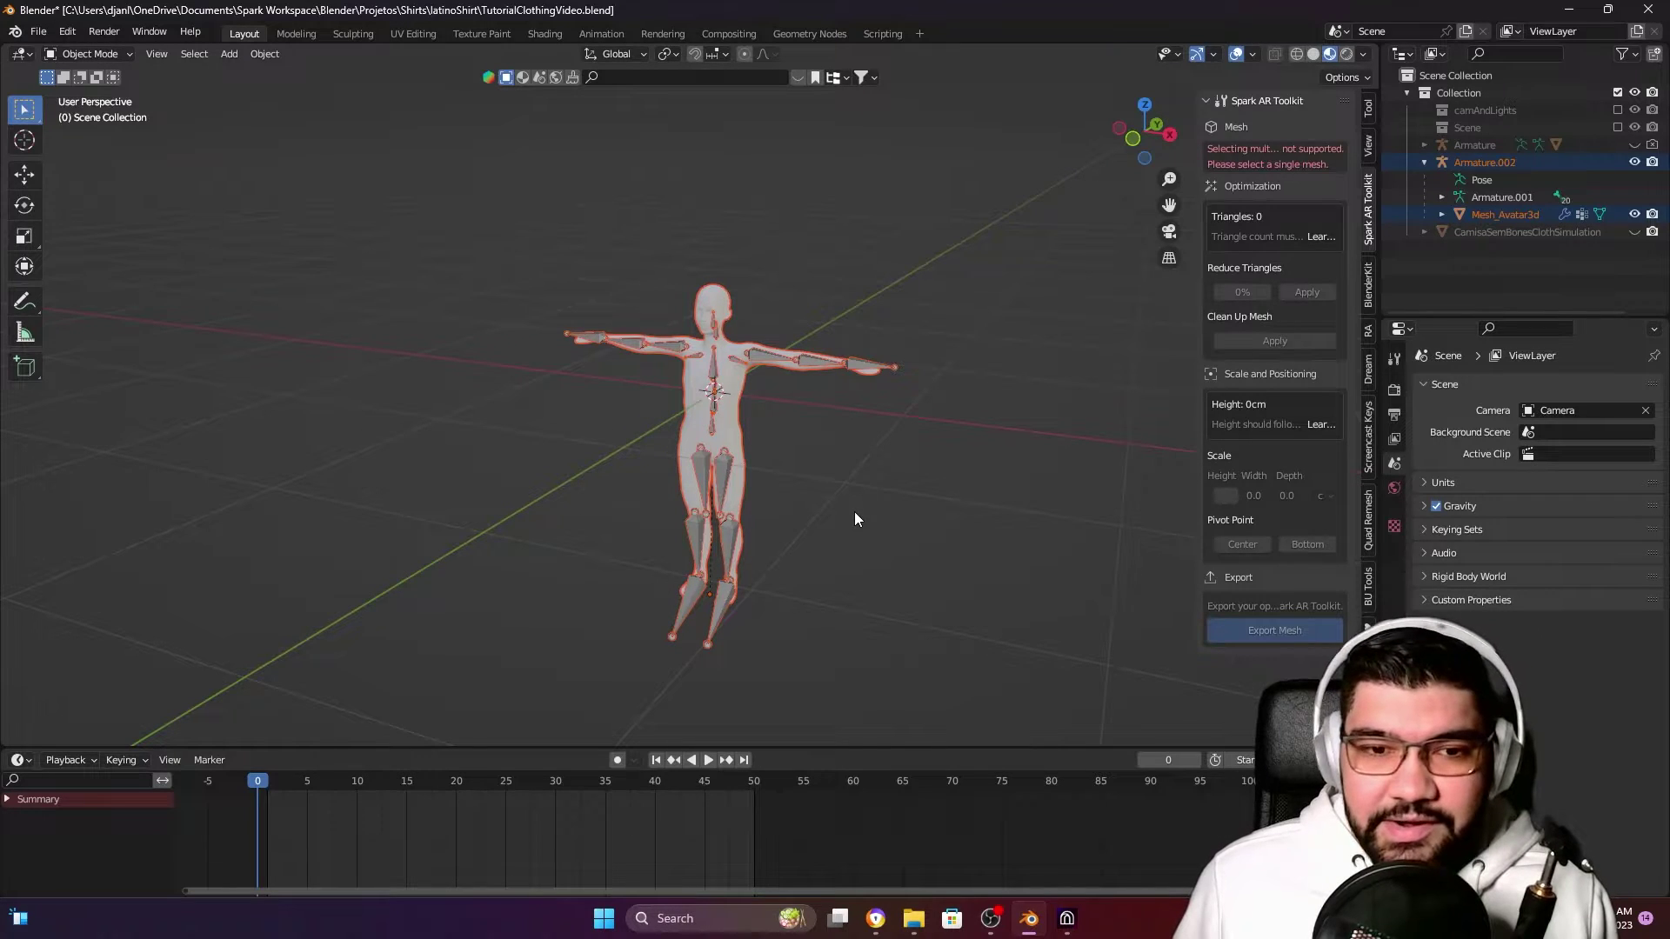
# Unhide the CamisaSemBones shirt with Alt+H
pyautogui.click(856, 519)
pyautogui.press('a')
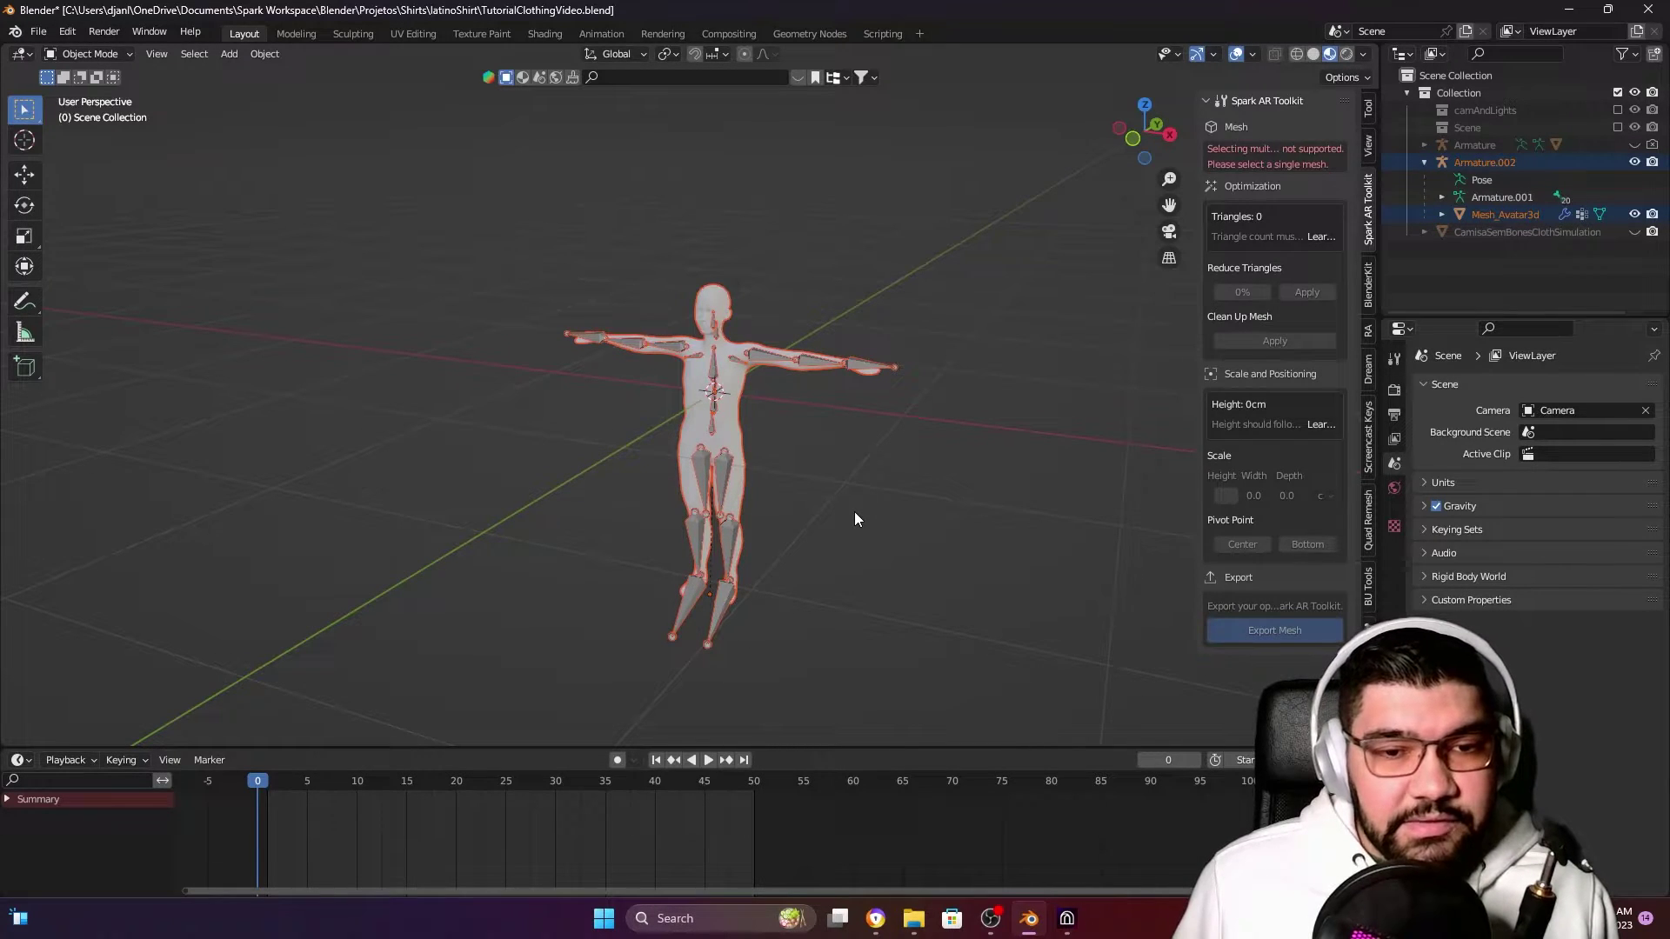
pyautogui.click(855, 519)
pyautogui.hotkey('alt', 'h')
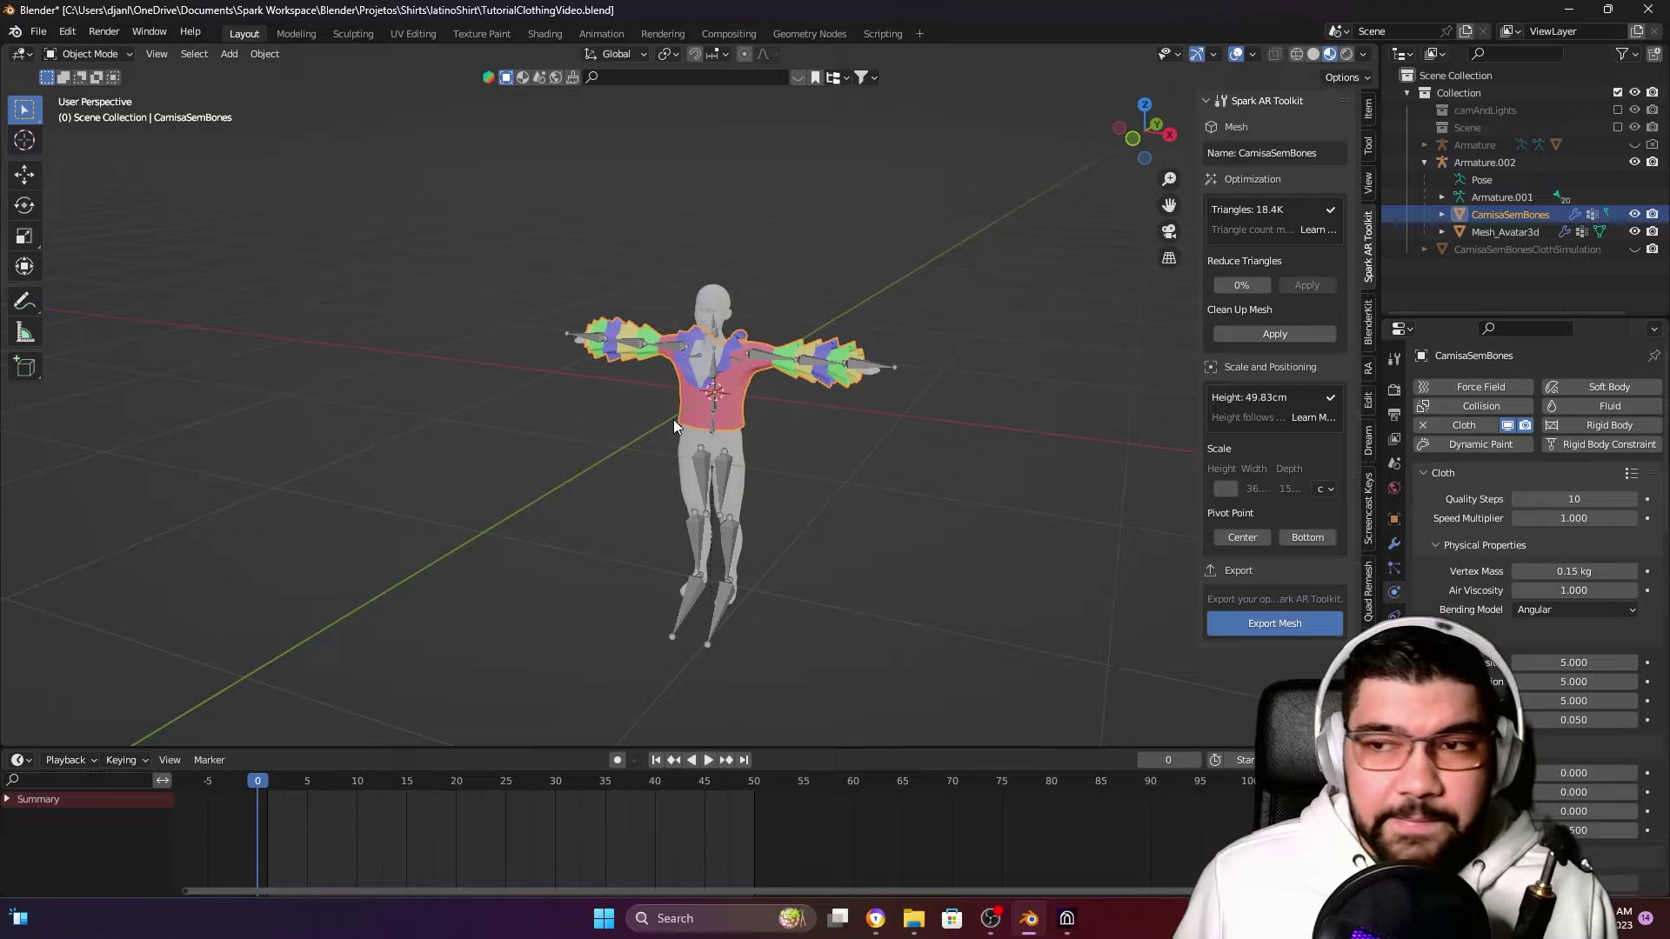
# Delete the Mesh_Avatar3d body mesh
pyautogui.scroll(2, 674, 419)
pyautogui.moveTo(809, 280); pyautogui.dragTo(747, 410, button='middle')
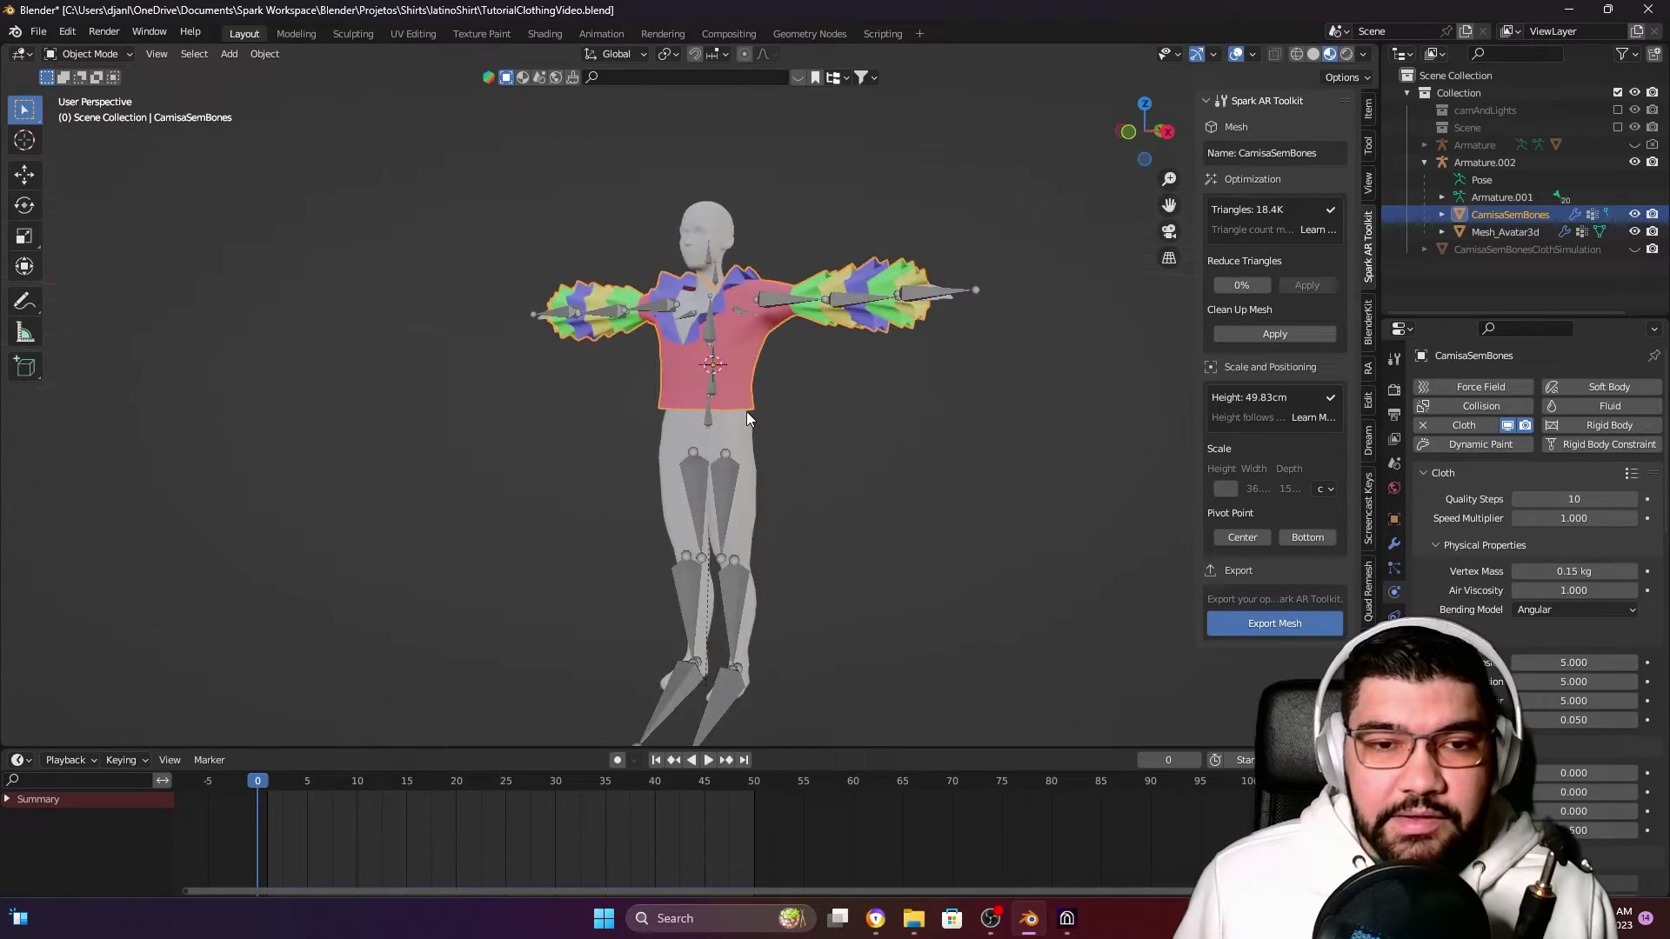
pyautogui.scroll(3, 805, 418)
pyautogui.scroll(-3, 852, 461)
pyautogui.moveTo(899, 513); pyautogui.dragTo(895, 526, button='middle')
pyautogui.click(779, 487)
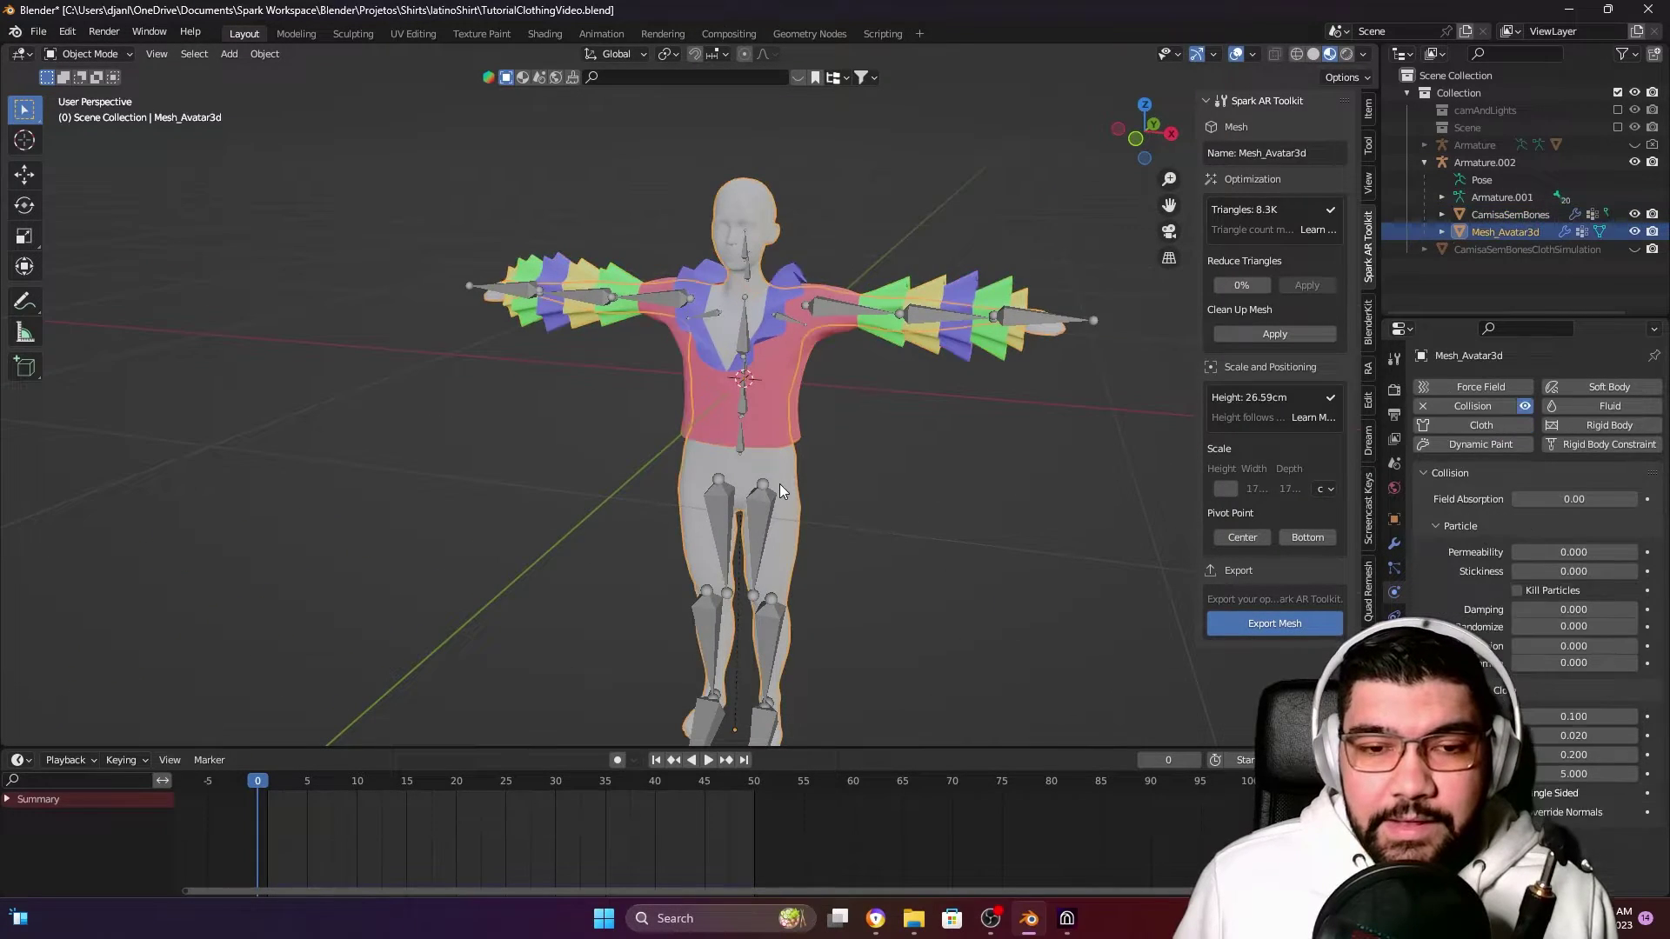
pyautogui.moveTo(839, 471); pyautogui.dragTo(868, 473, button='middle')
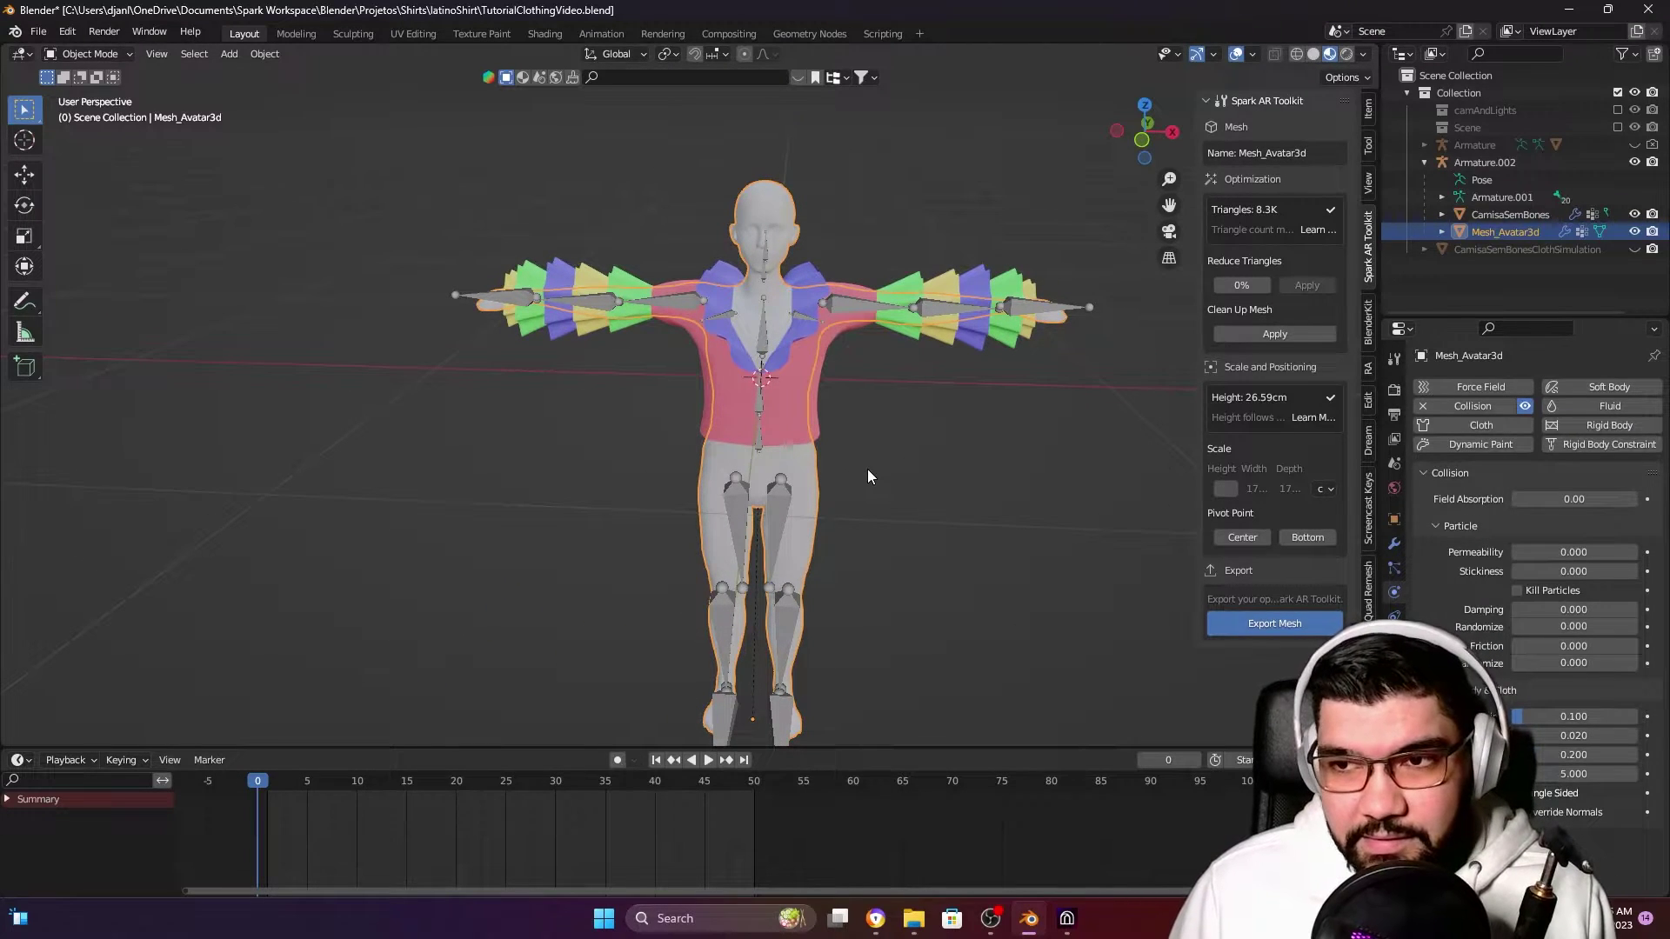
pyautogui.press('Delete')
# Box-select the CamisaSemBones shirt together with Armature.002
pyautogui.scroll(-2, 868, 469)
pyautogui.moveTo(868, 470); pyautogui.dragTo(828, 510, button='middle')
pyautogui.keyDown('shift'); pyautogui.moveTo(875, 597); pyautogui.dragTo(869, 527, button='middle'); pyautogui.keyUp('shift')
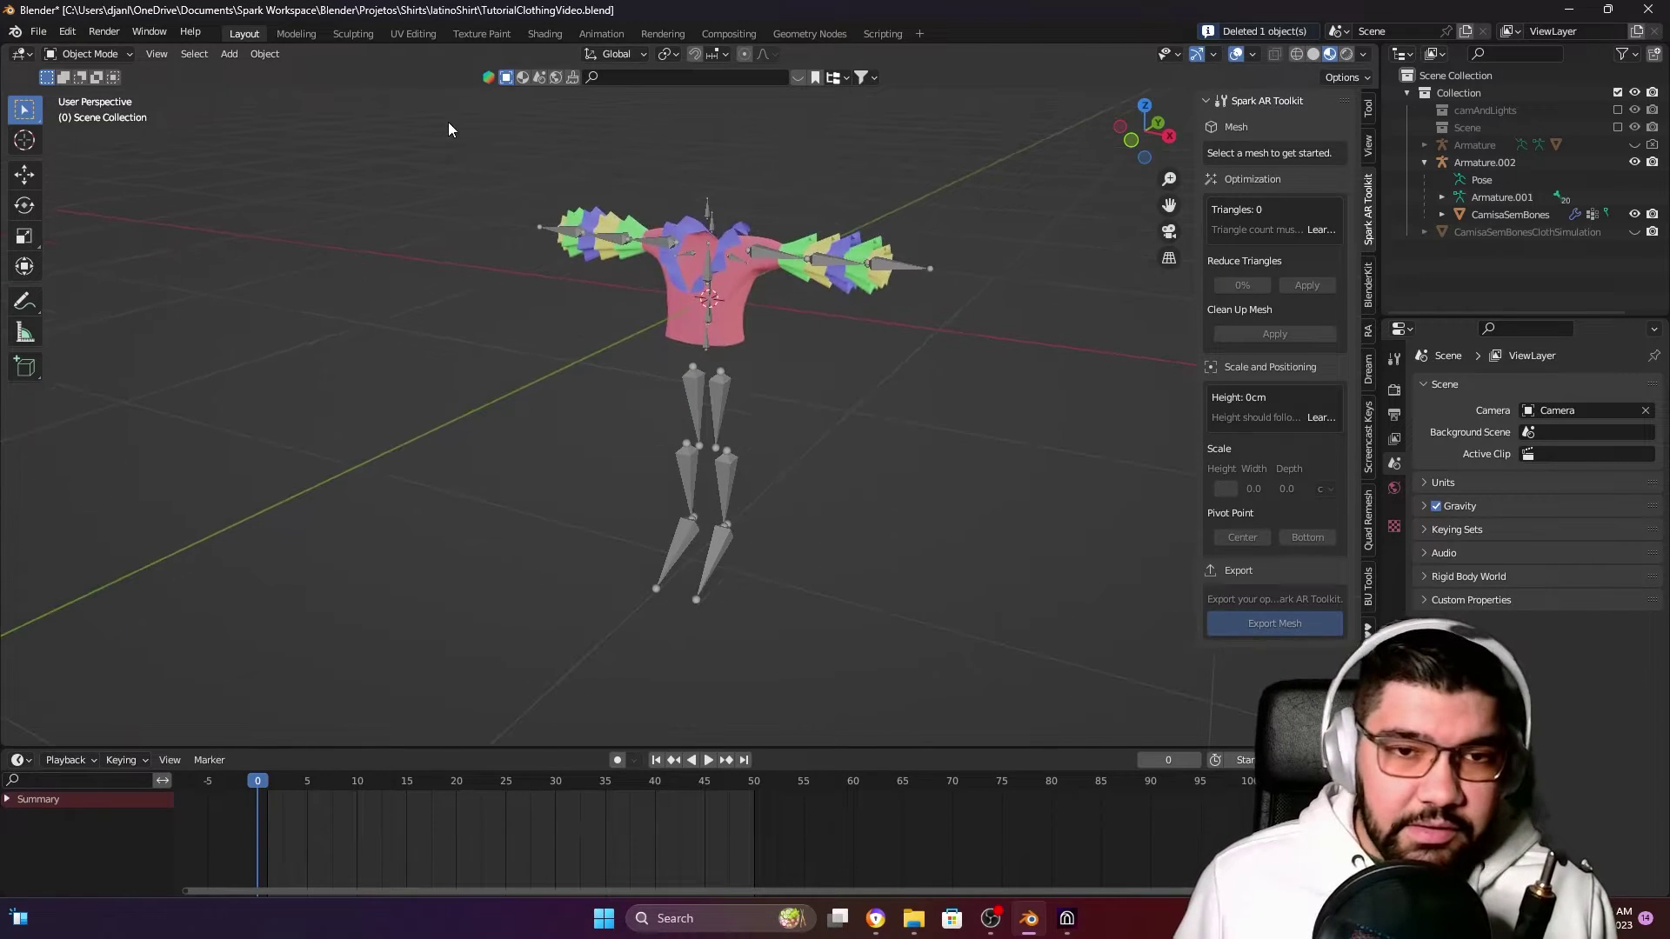
pyautogui.moveTo(381, 154); pyautogui.dragTo(1000, 666)
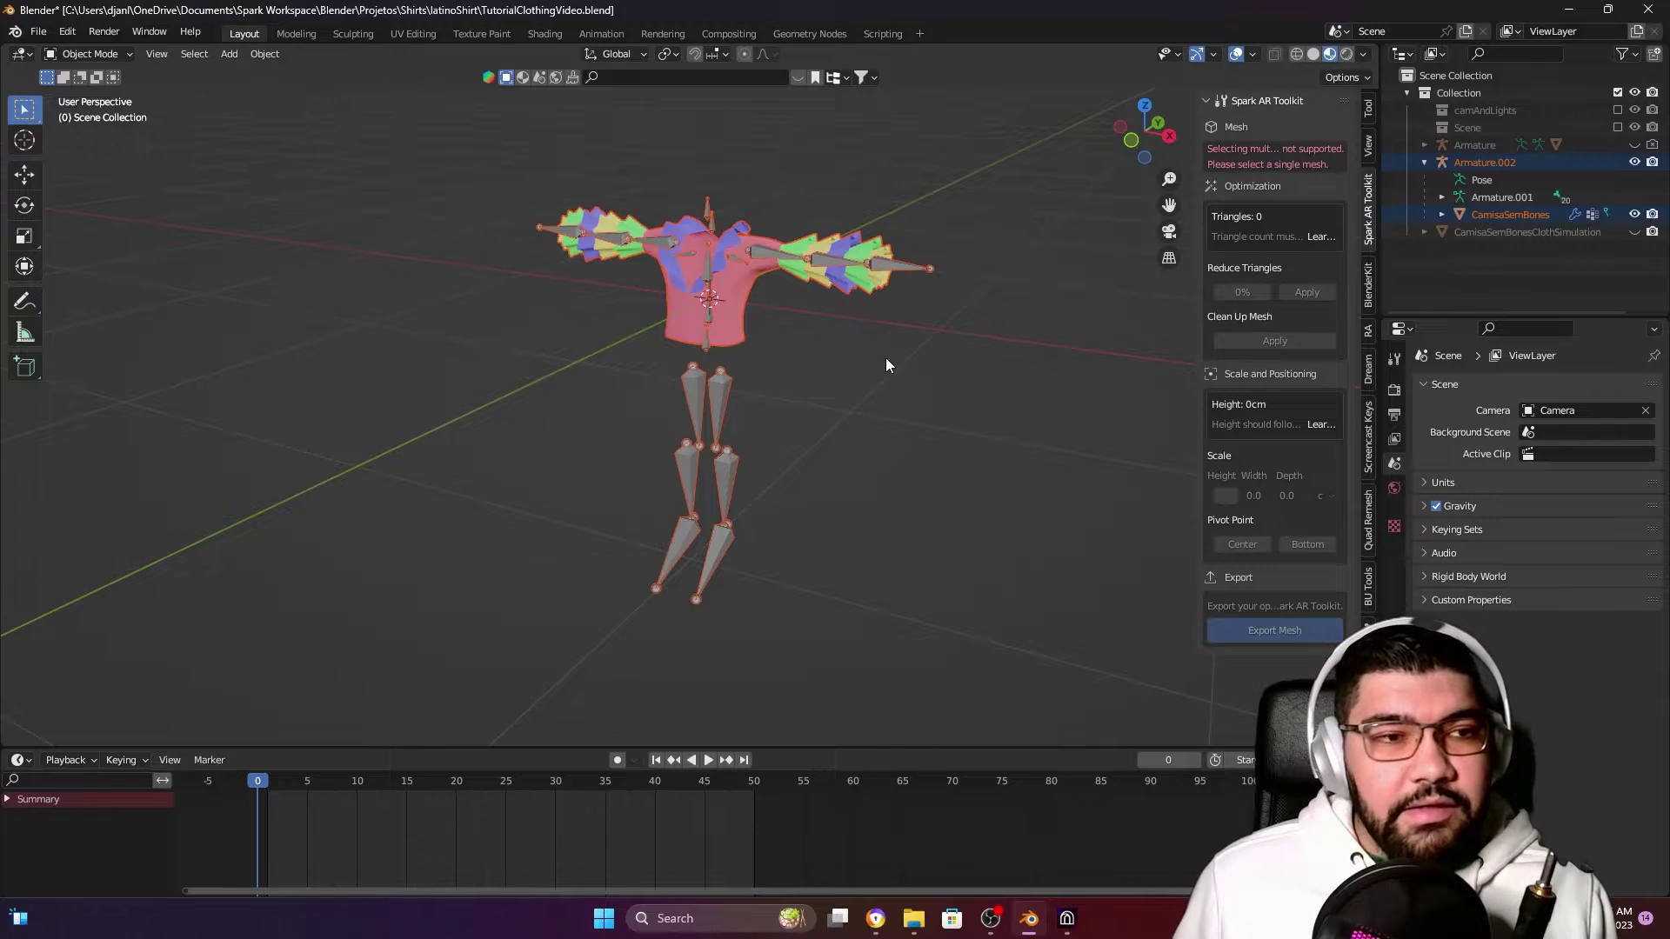
pyautogui.moveTo(592, 199); pyautogui.dragTo(822, 353, button='middle')
pyautogui.moveTo(432, 151); pyautogui.dragTo(1049, 749)
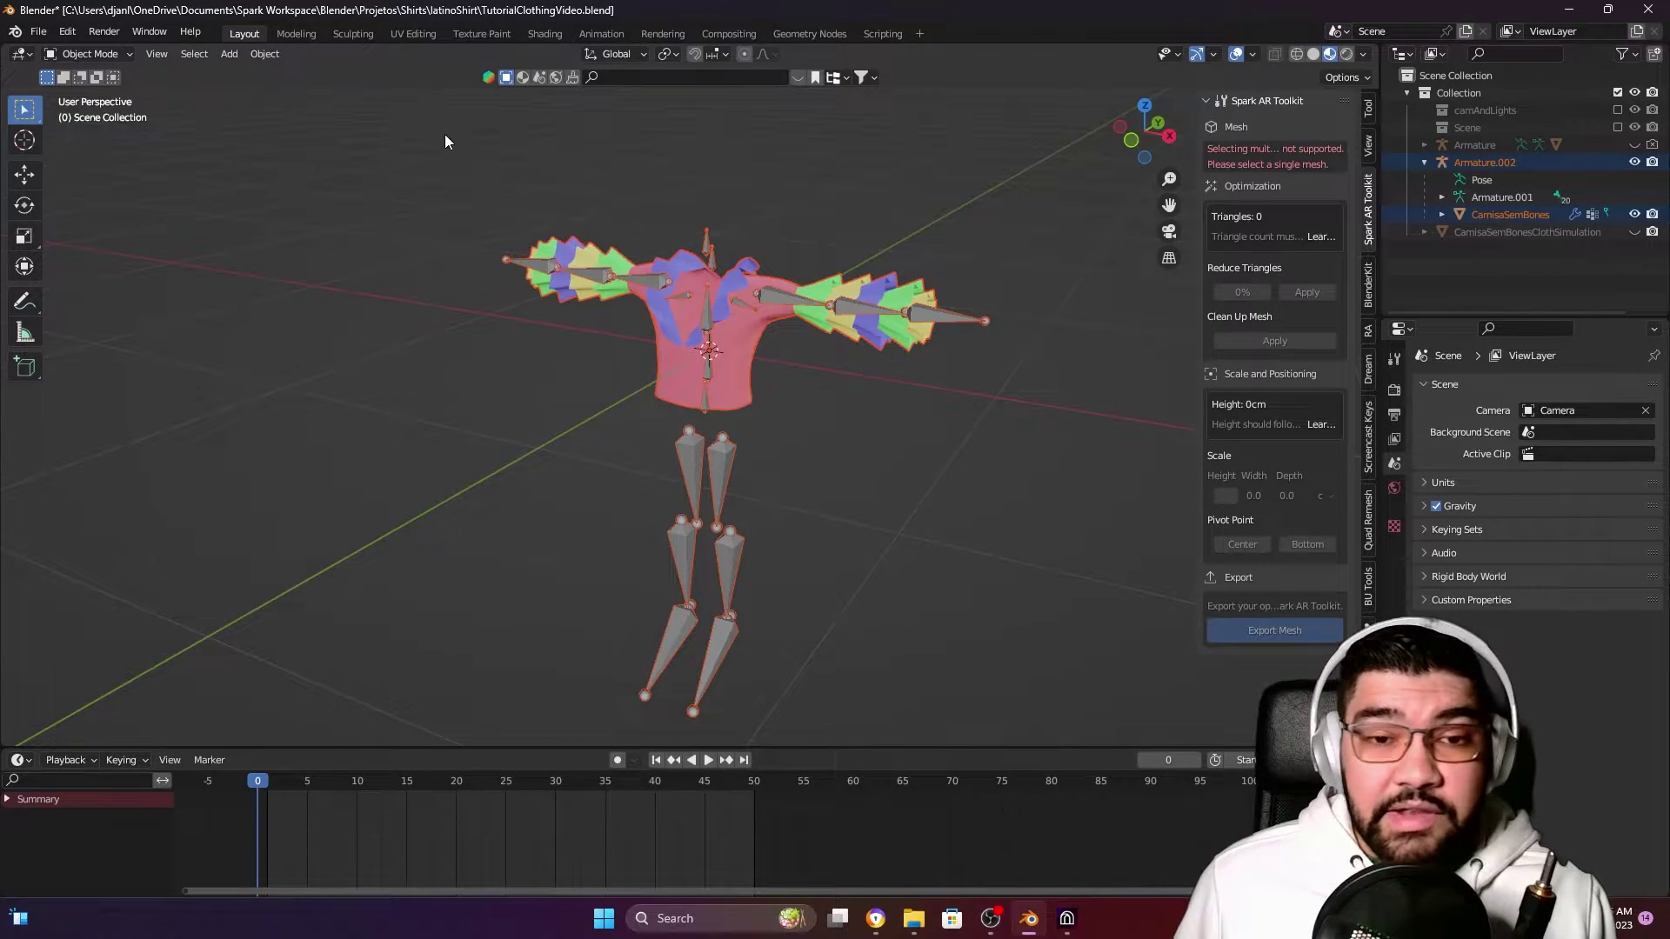
# Begin an FBX export of the selected shirt and armature
pyautogui.click(43, 36)
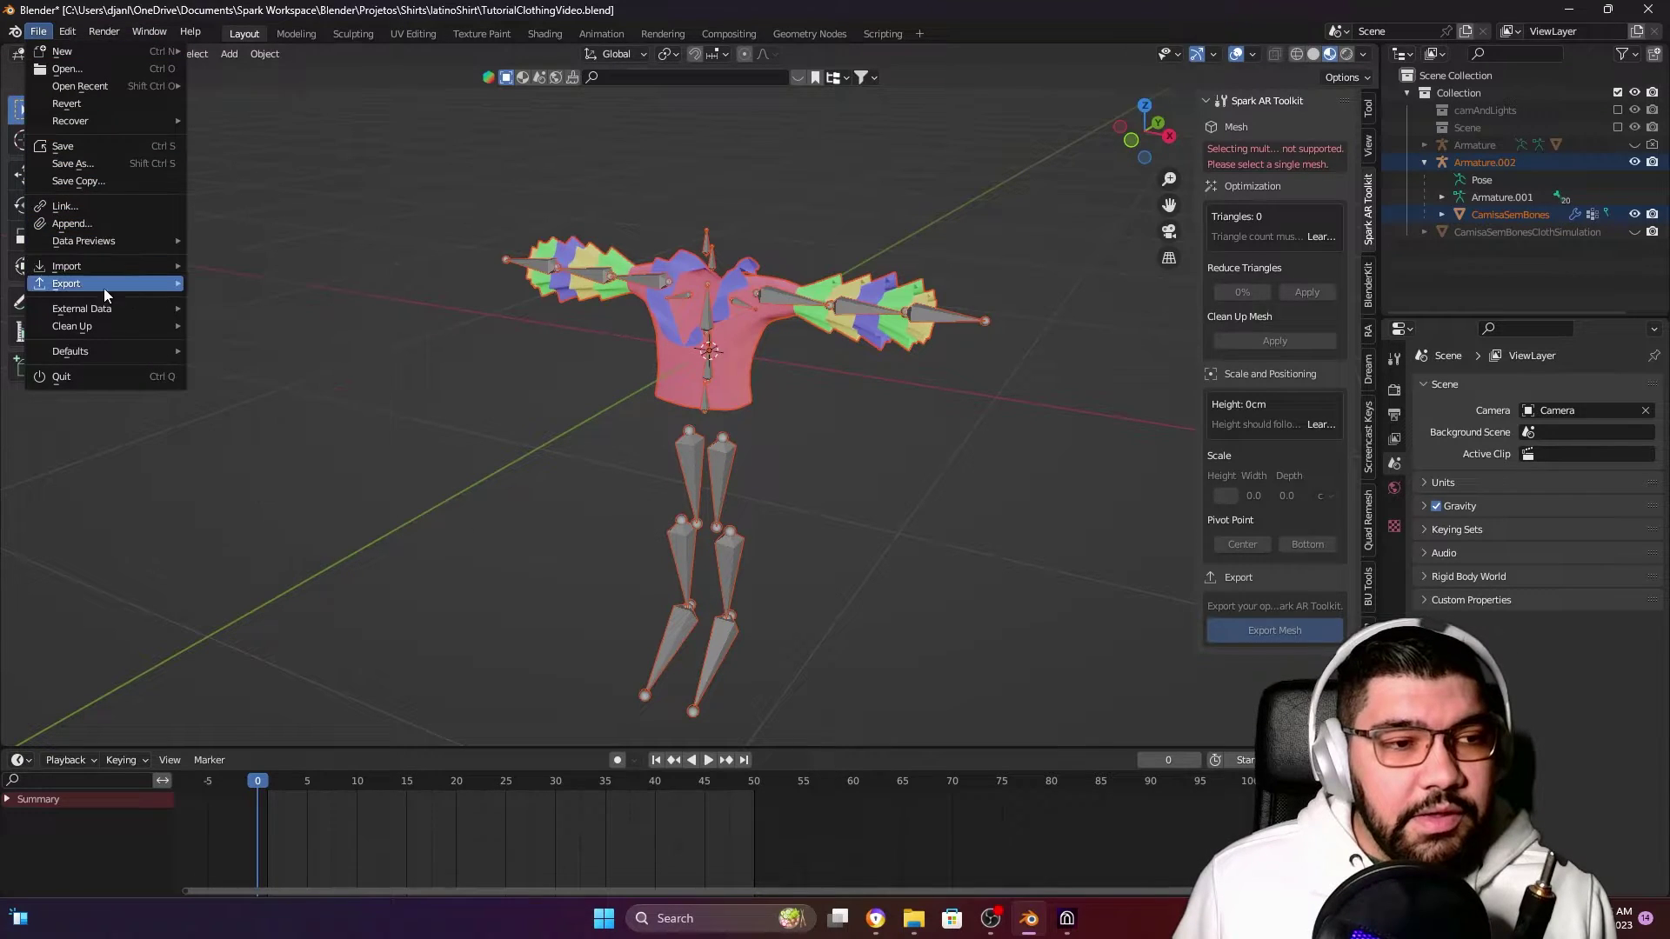
pyautogui.moveTo(96, 285)
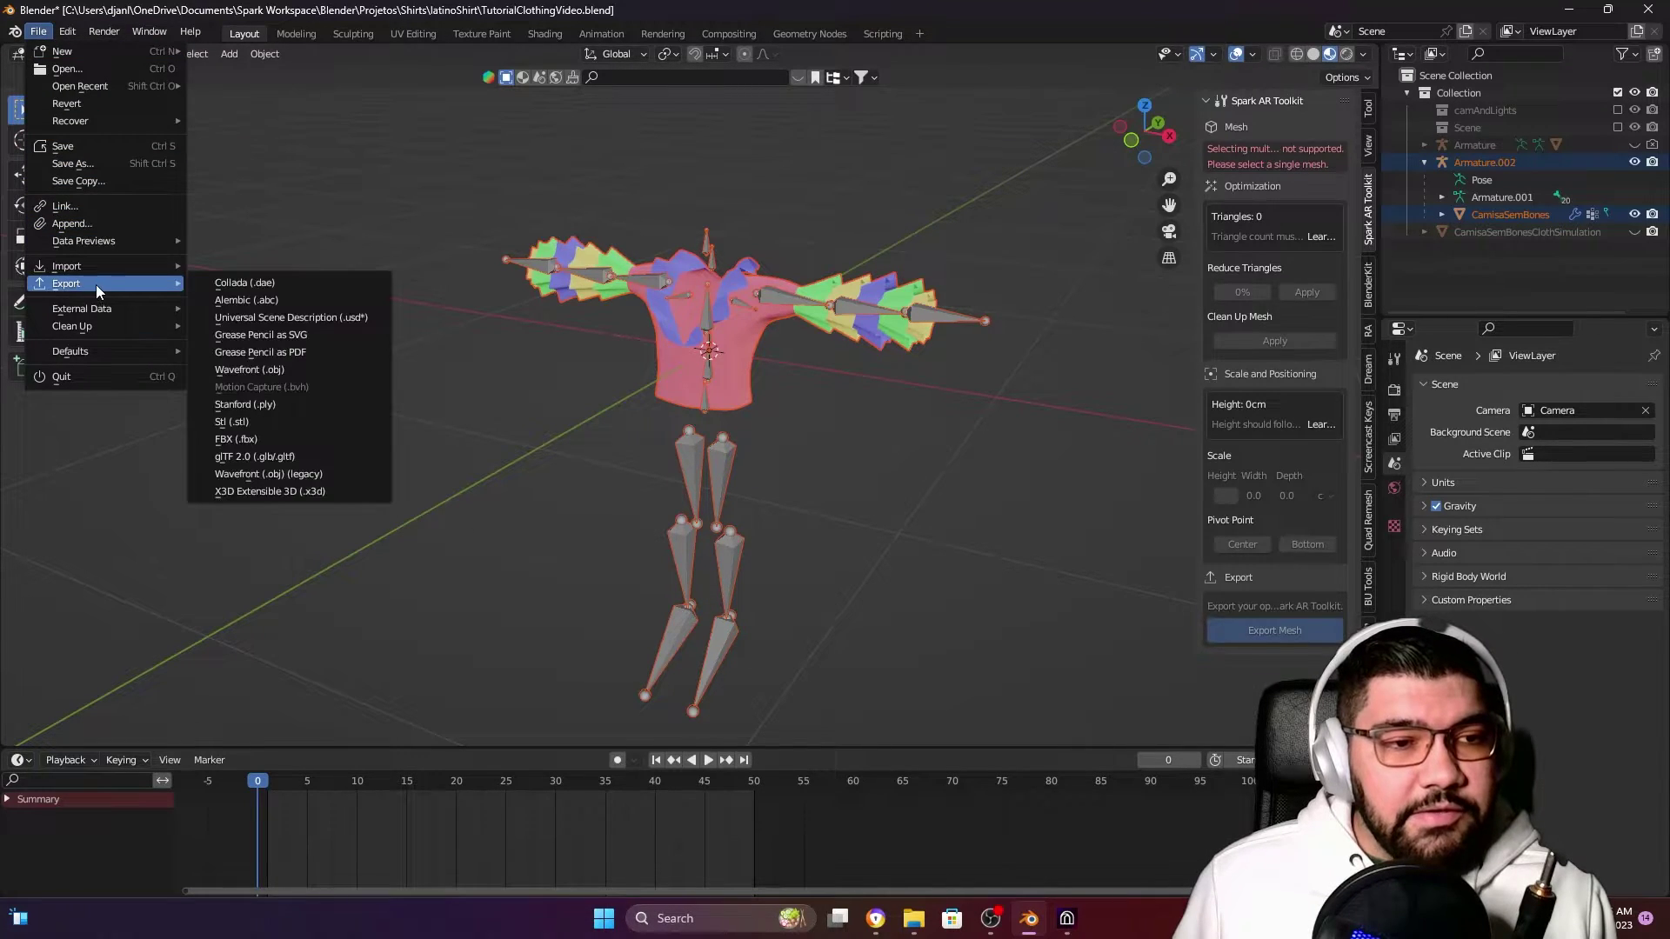
pyautogui.click(237, 439)
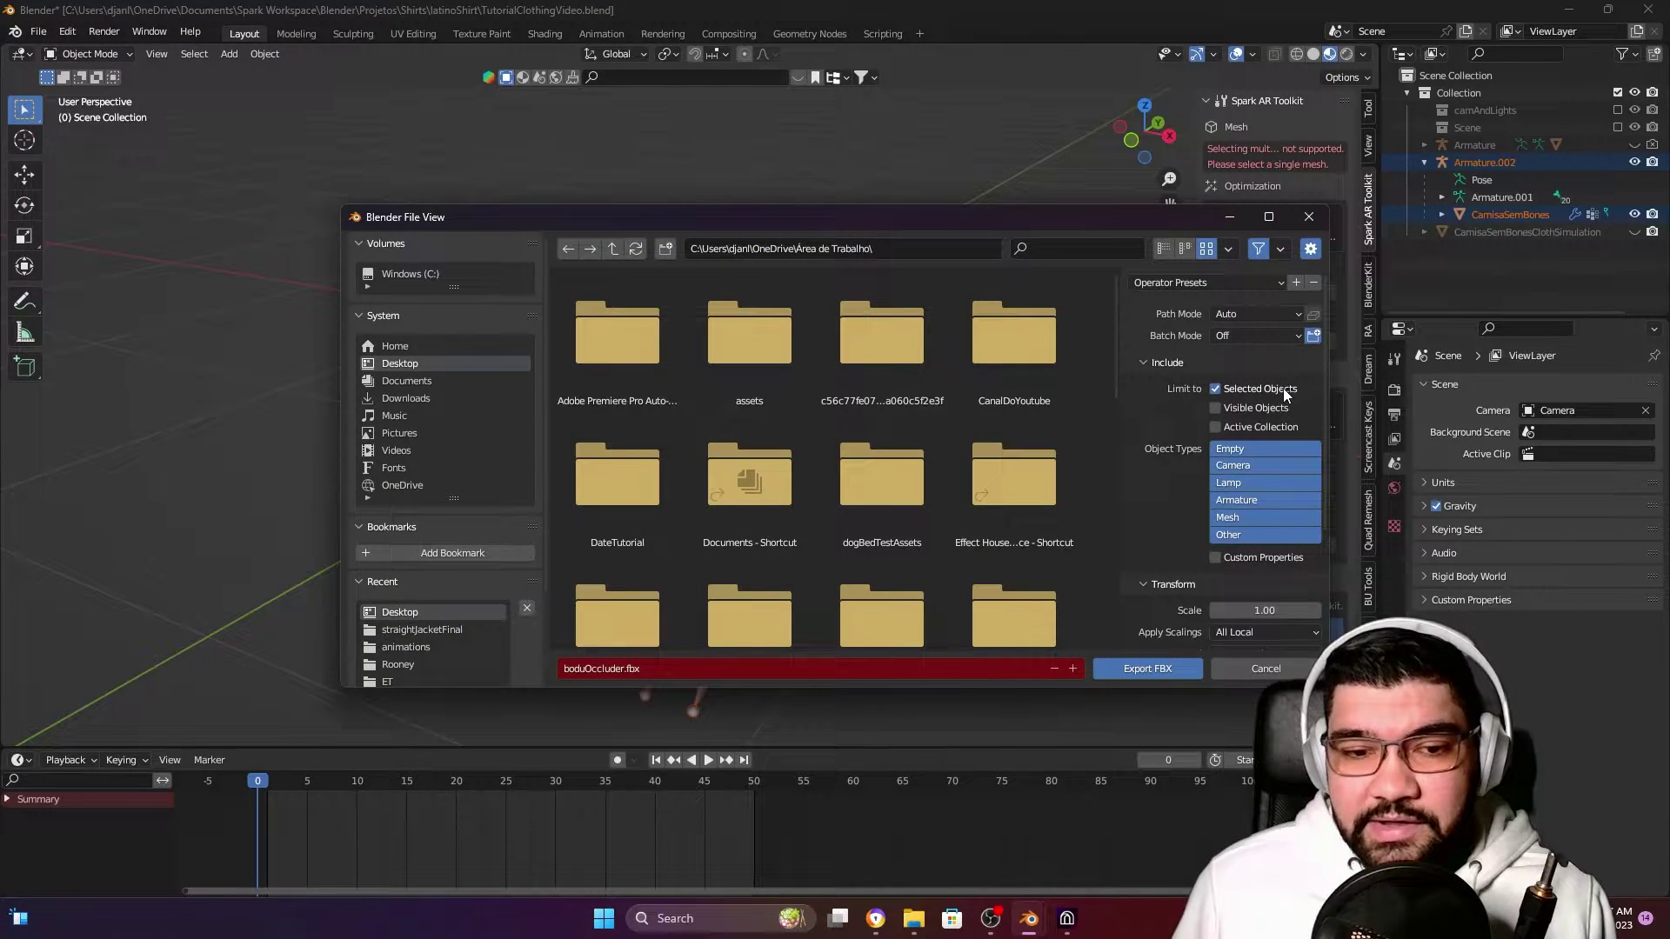
# Export the file as shirt.fbx and return to Effect House
pyautogui.click(621, 669)
pyautogui.moveTo(622, 669); pyautogui.dragTo(467, 657)
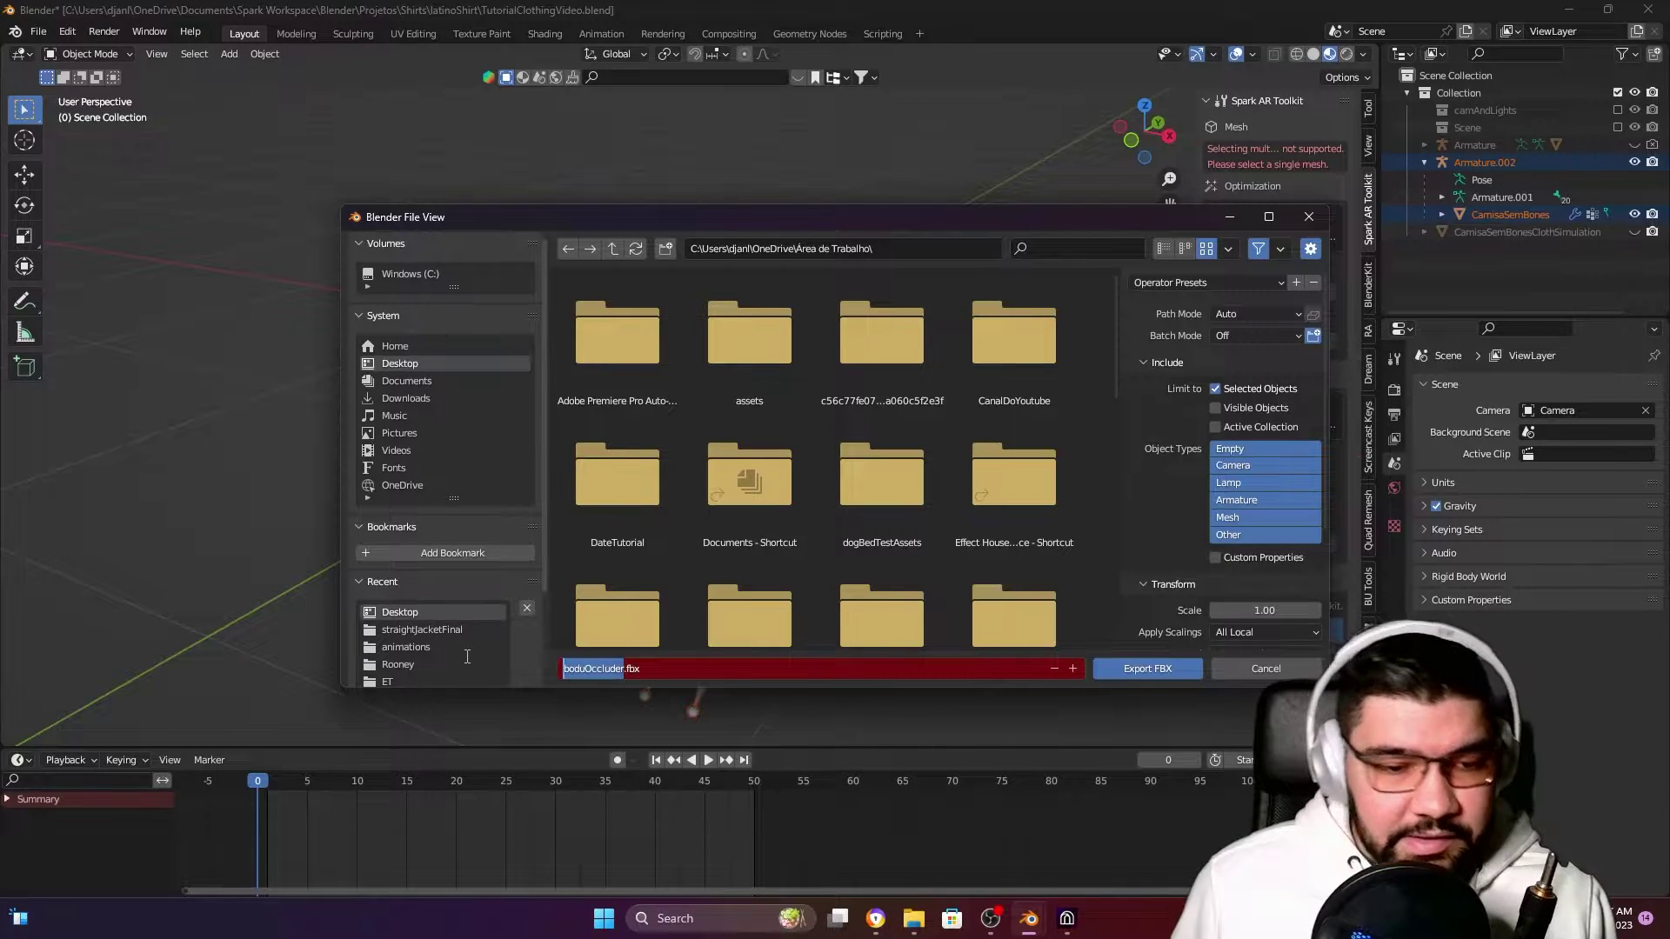
pyautogui.write('shirt')
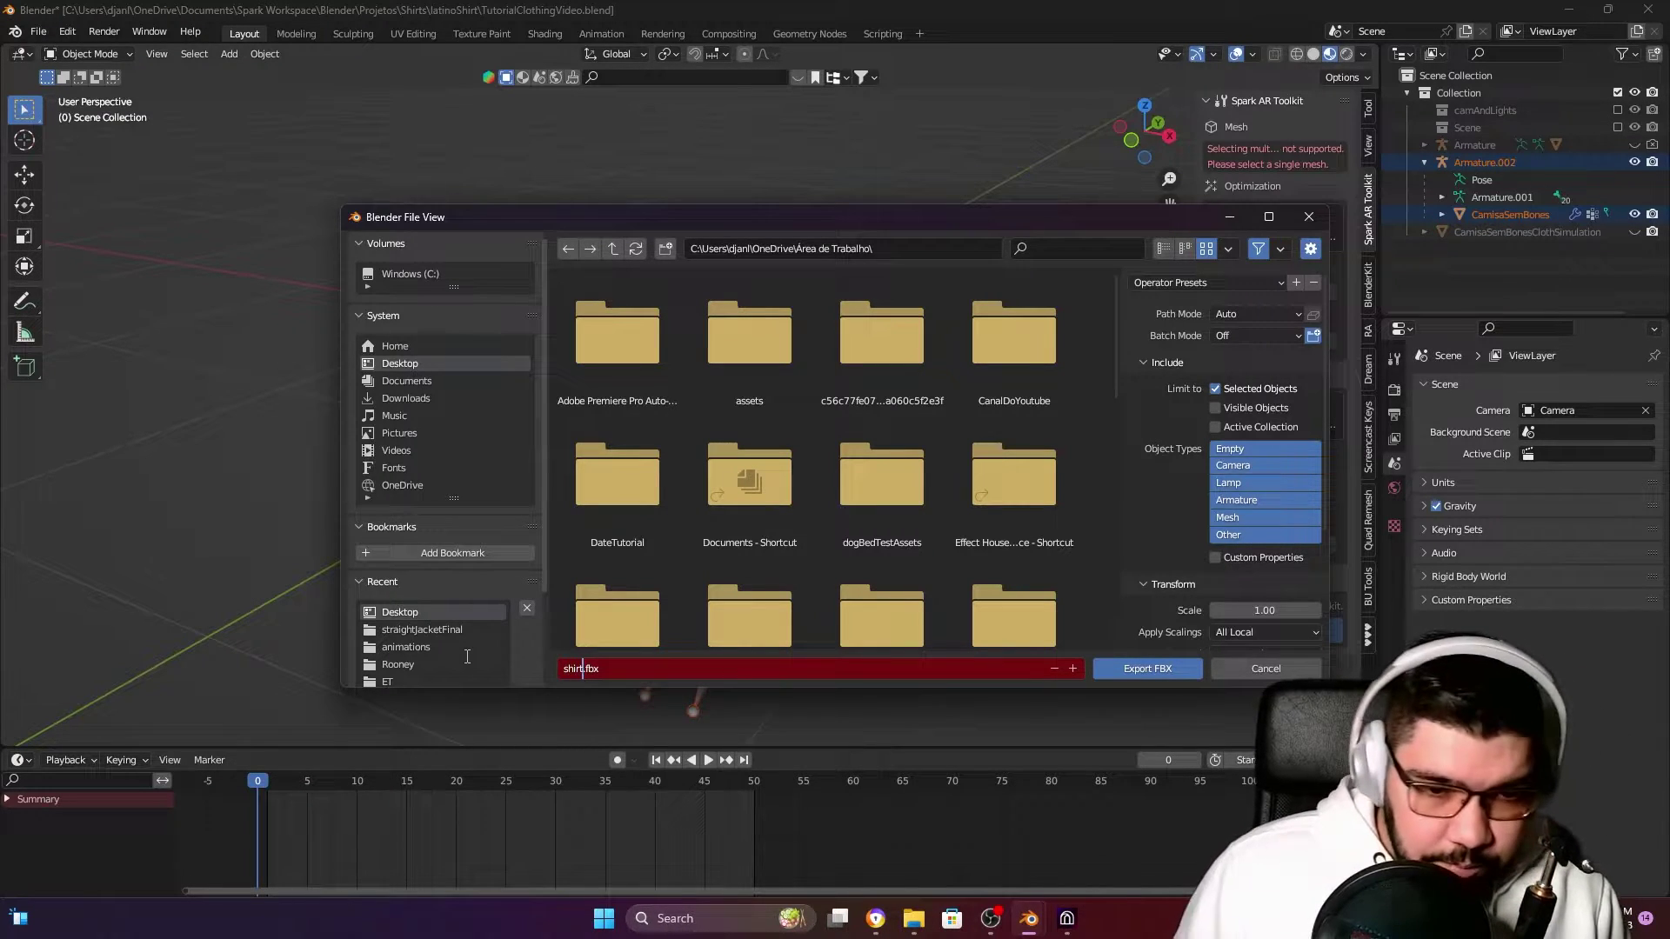
pyautogui.press('Return')
pyautogui.moveTo(733, 510); pyautogui.dragTo(772, 497, button='middle')
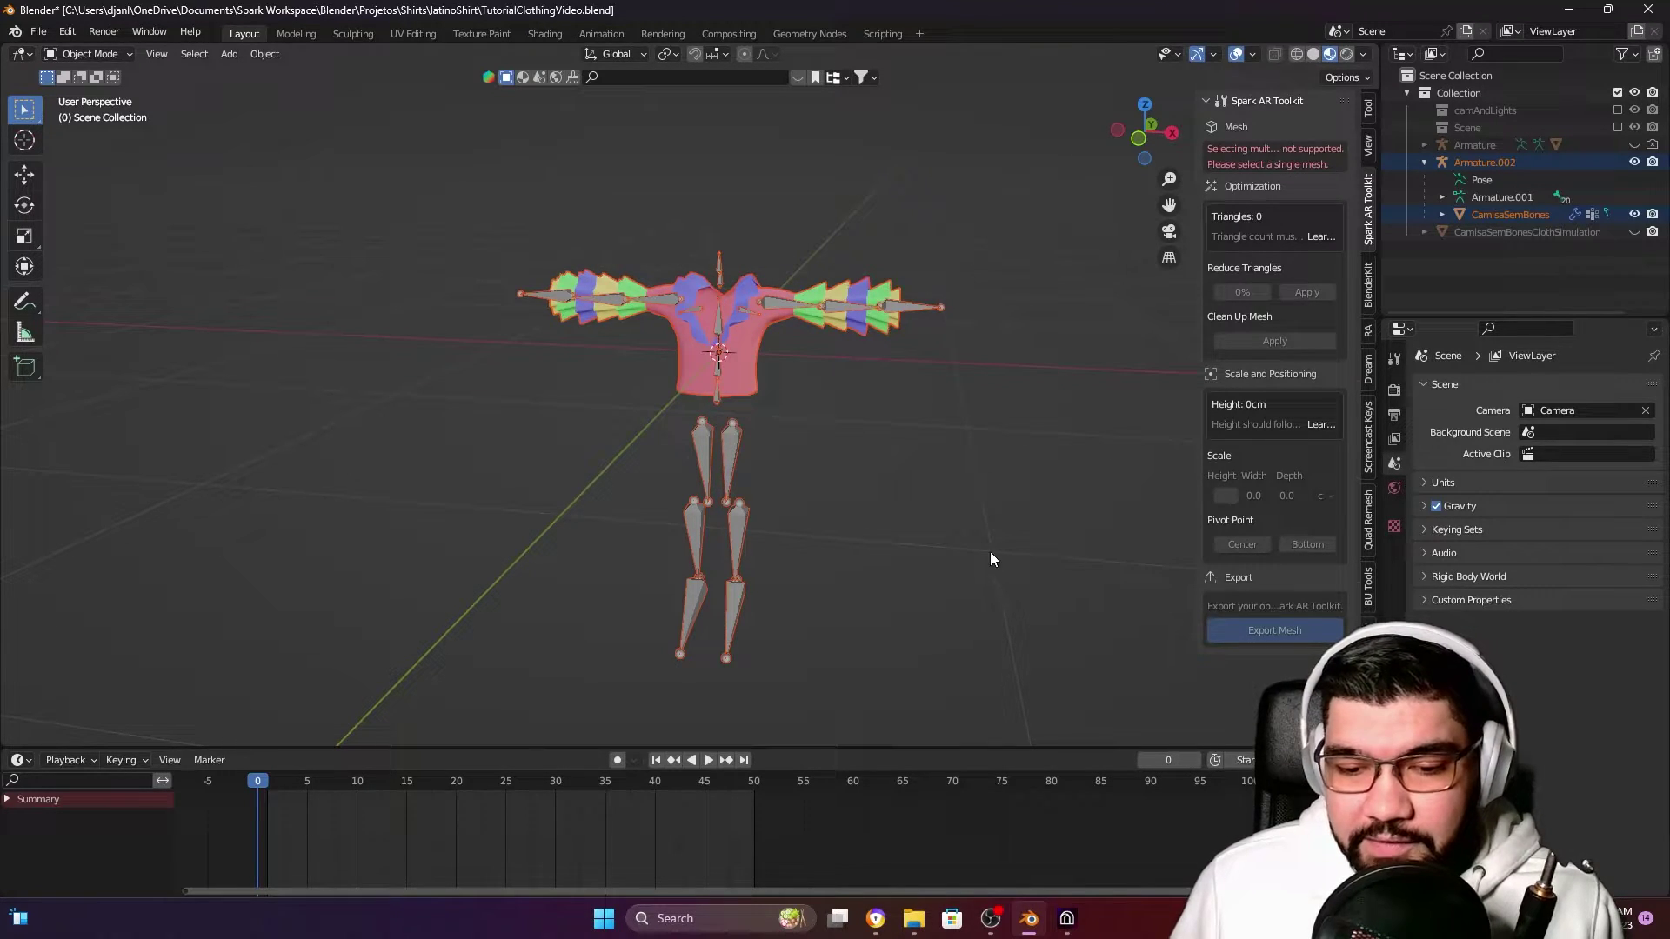
pyautogui.click(1066, 918)
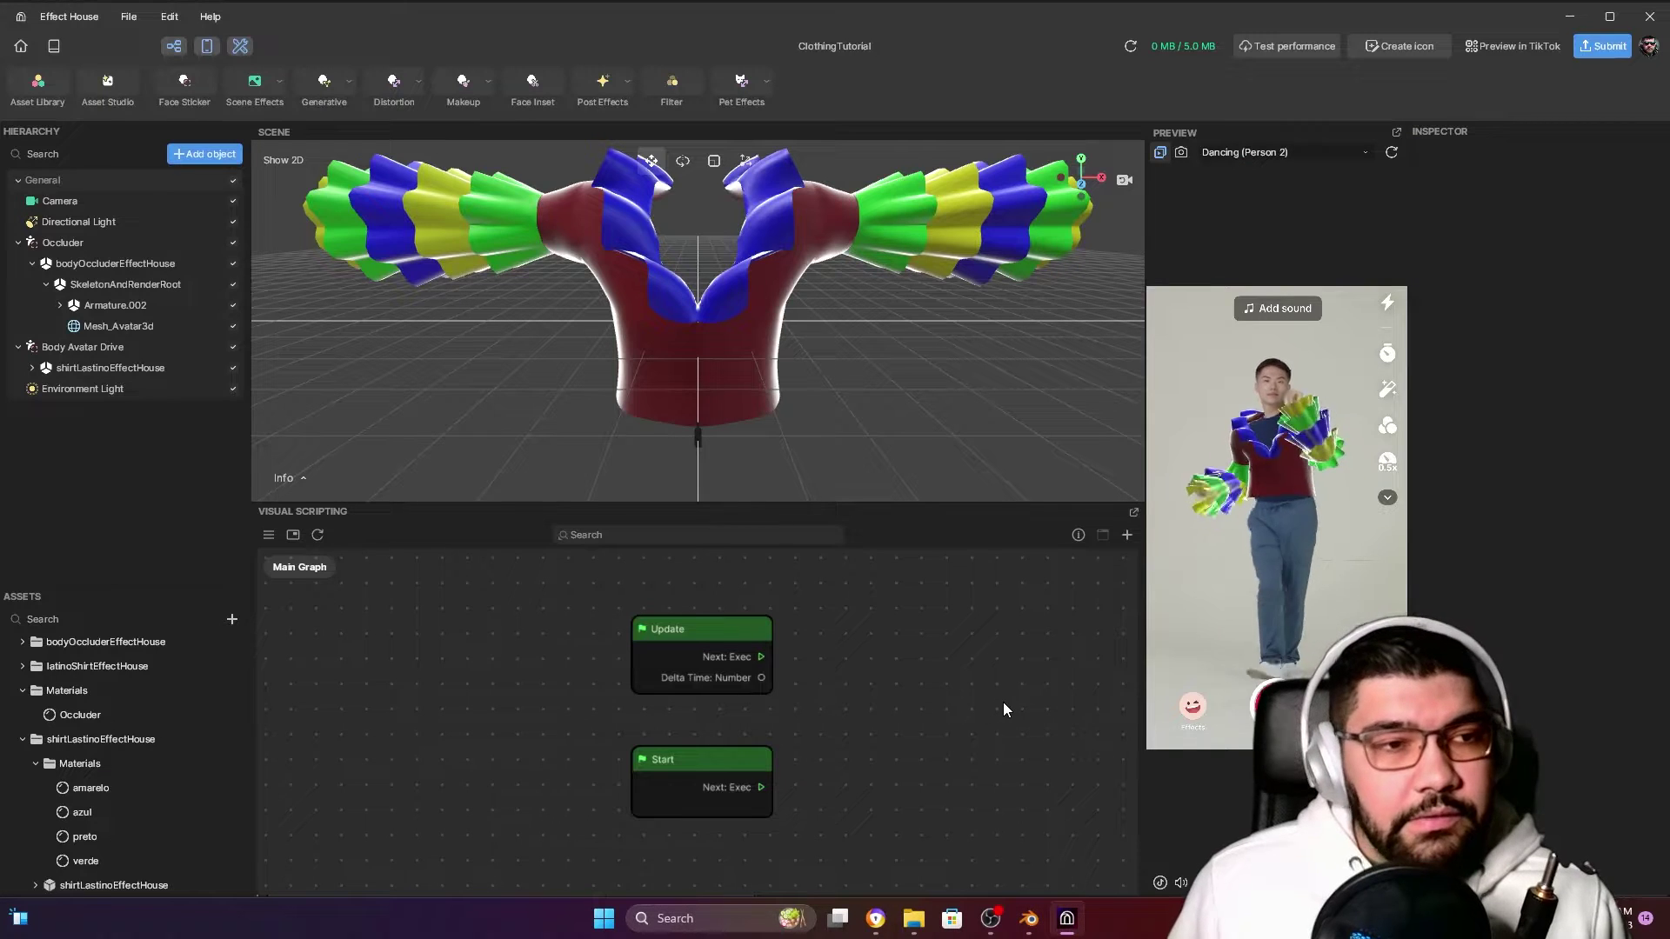
# Create a new project via File > New Project, choosing Don't save for Clothing Tutorial
pyautogui.click(129, 17)
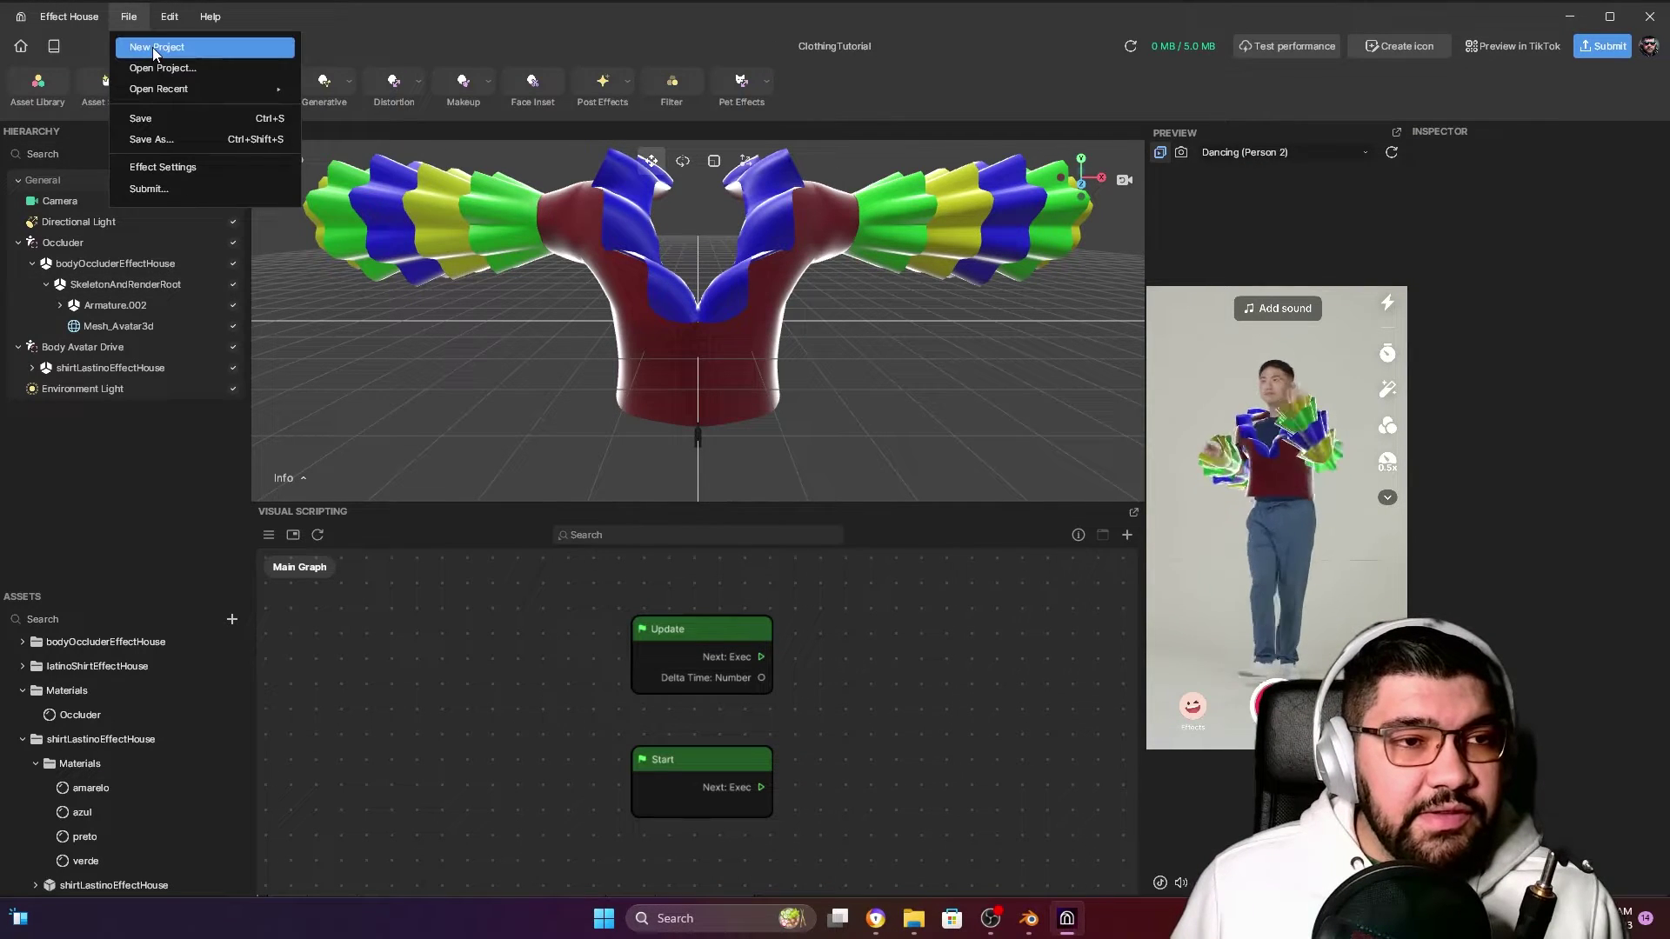
pyautogui.click(155, 49)
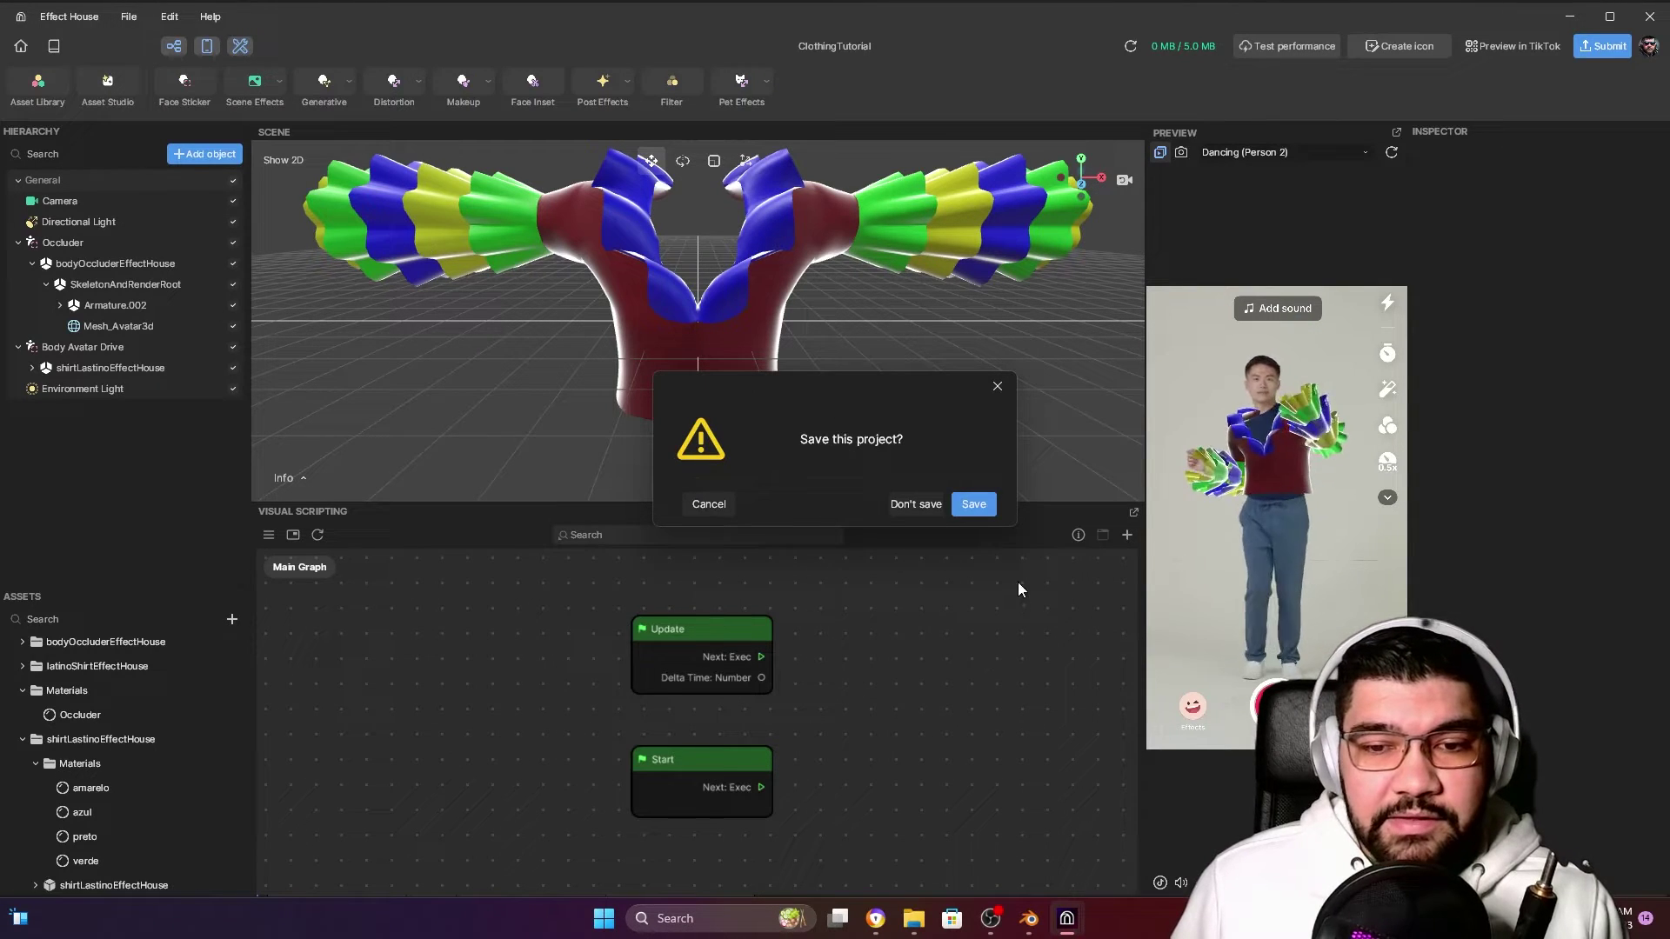
pyautogui.click(914, 503)
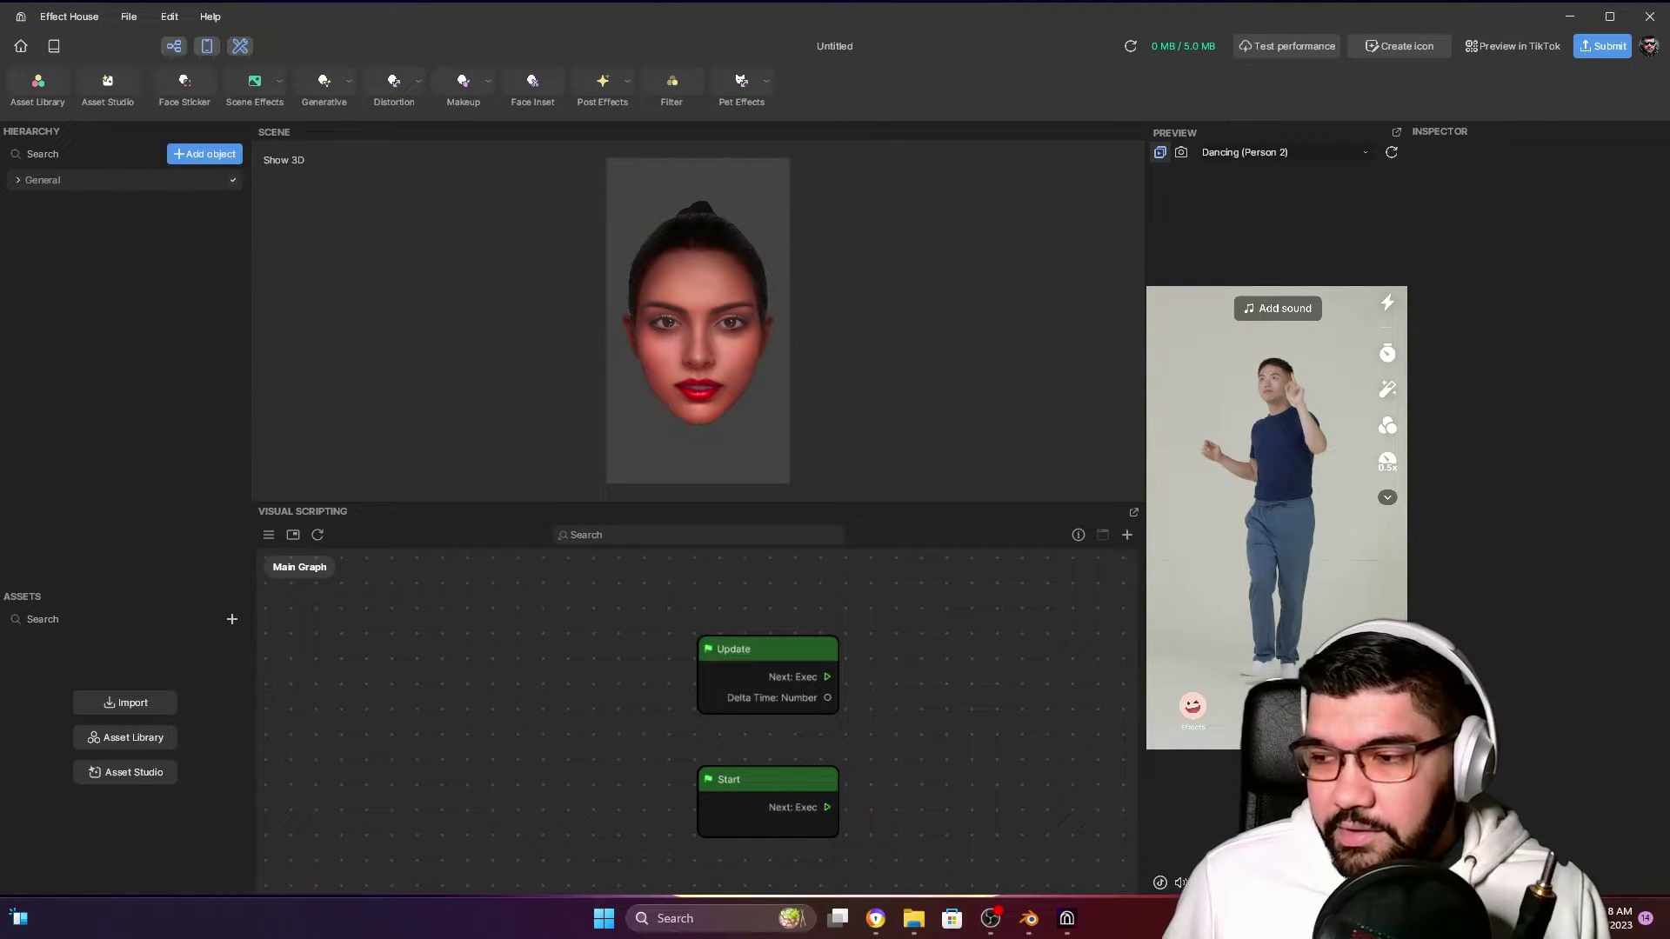
# Import both FBX files into Assets and rename boduOccluder to bodyOccluder
pyautogui.moveTo(802, 607); pyautogui.dragTo(104, 687)
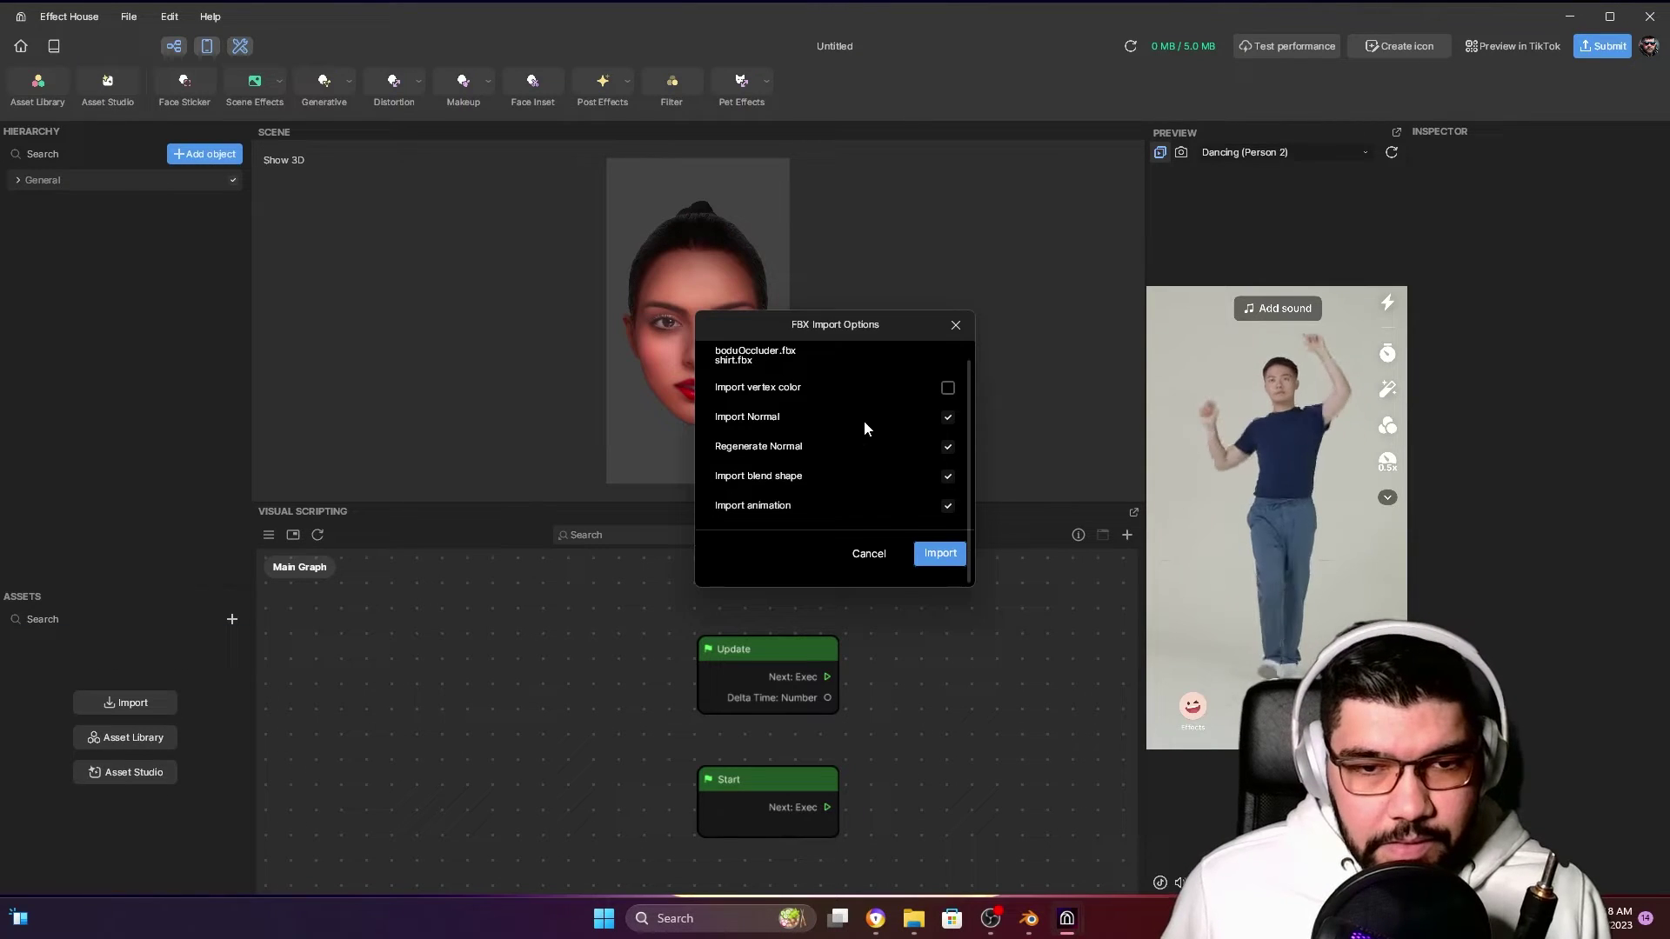
pyautogui.click(945, 554)
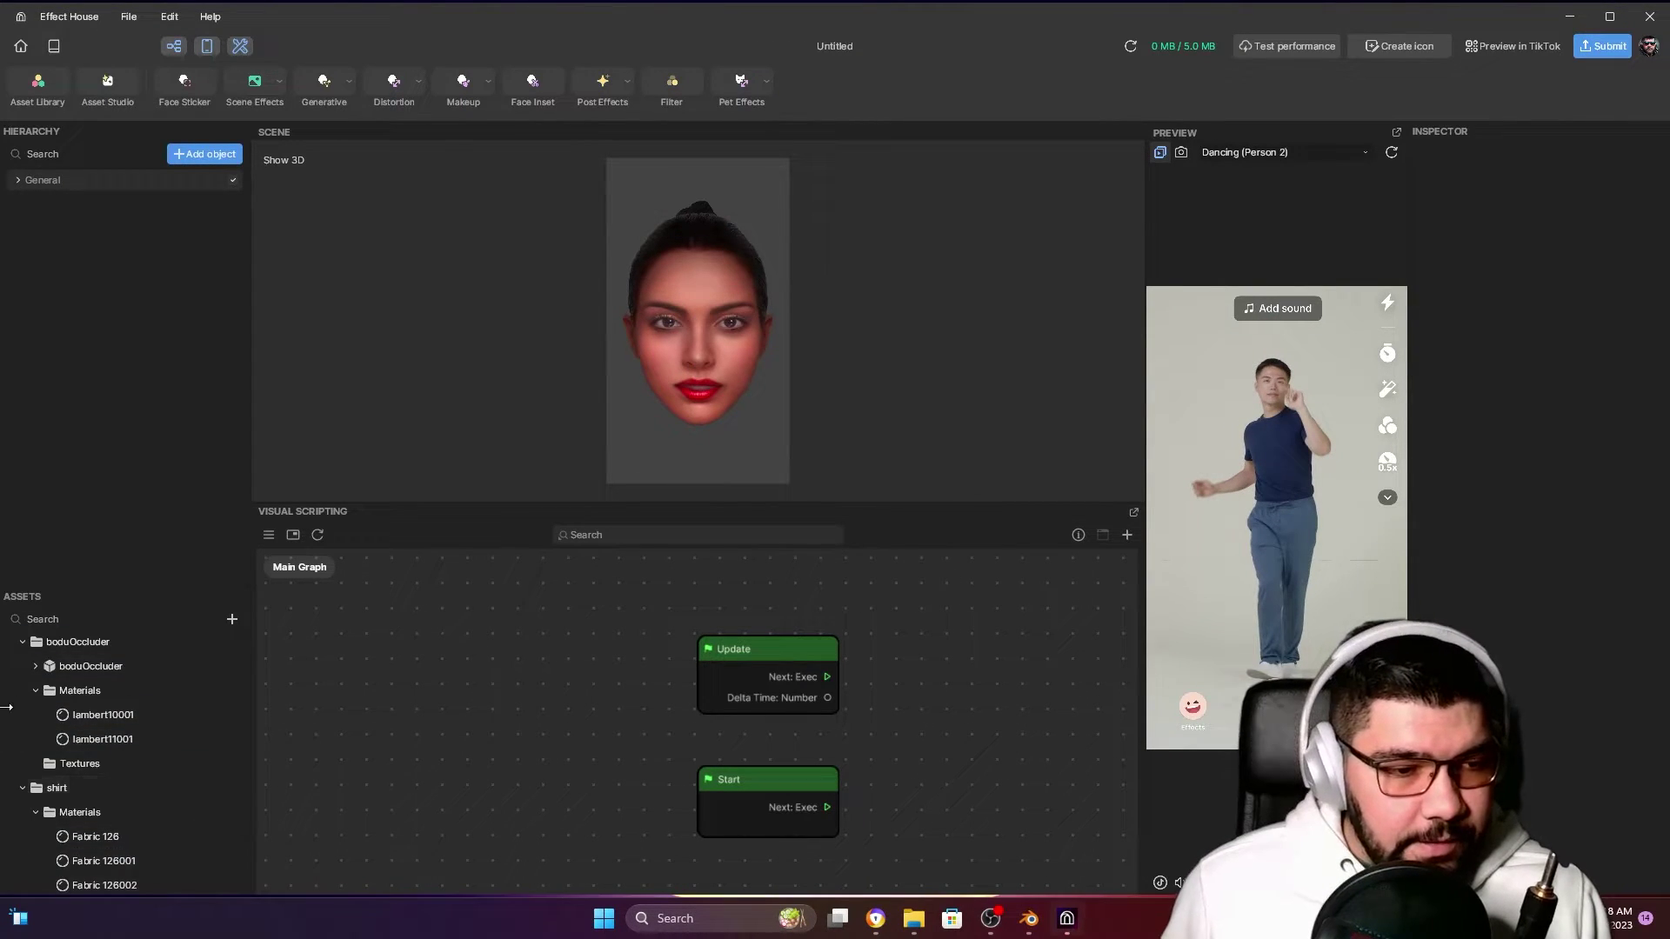
pyautogui.click(24, 646)
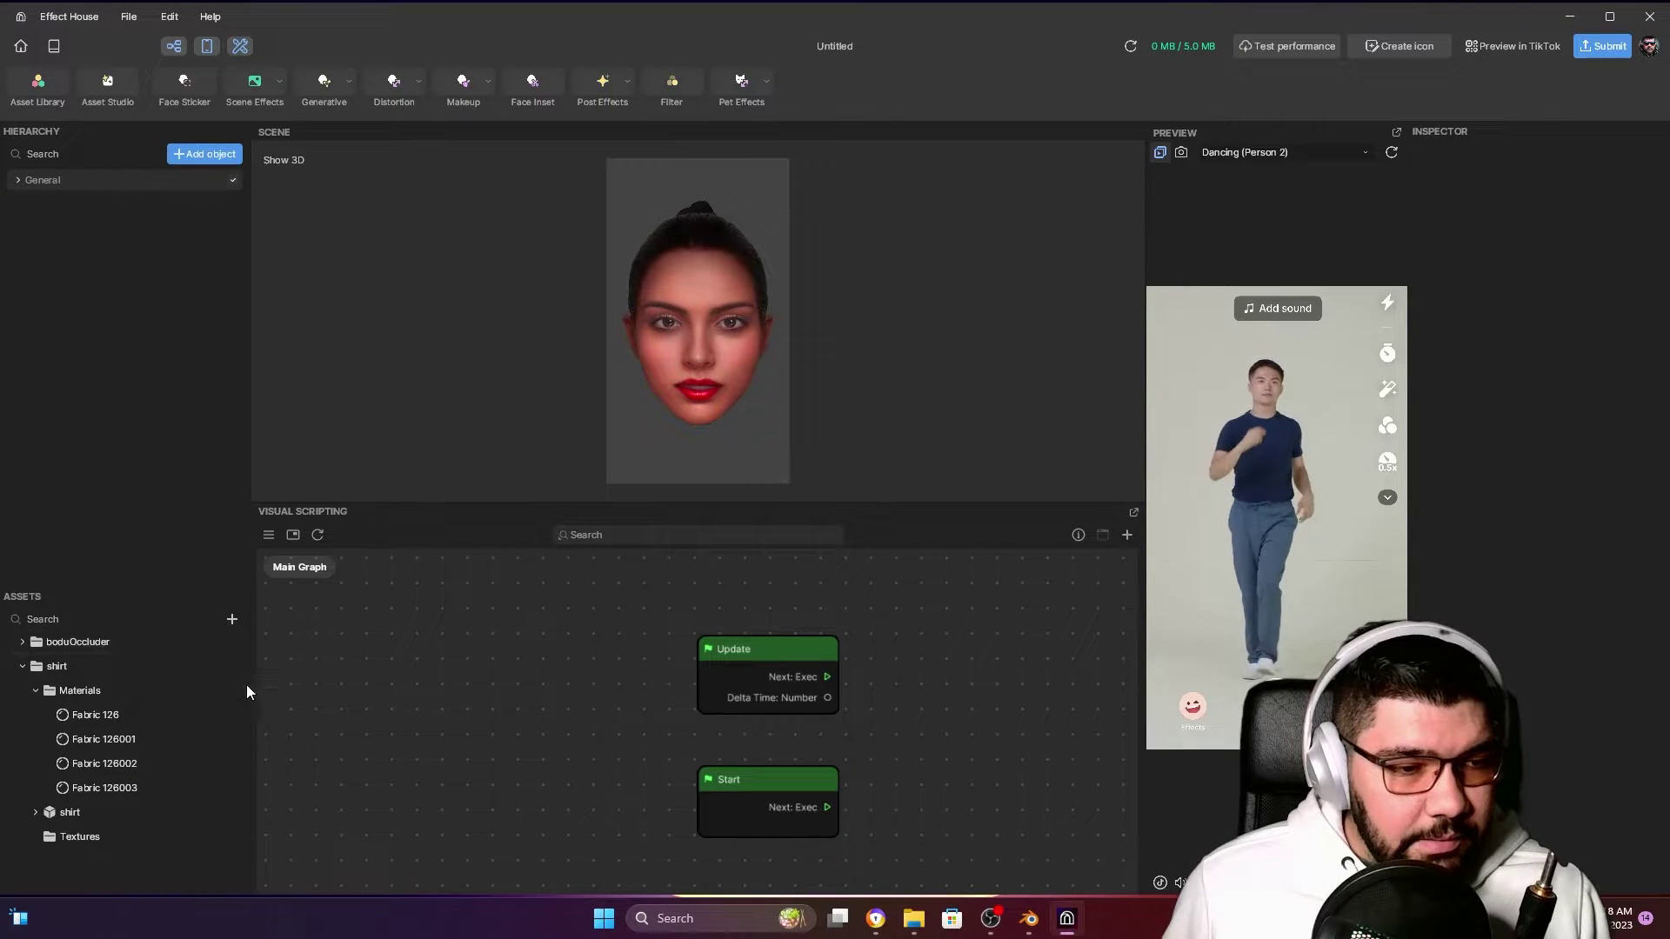
pyautogui.click(73, 646)
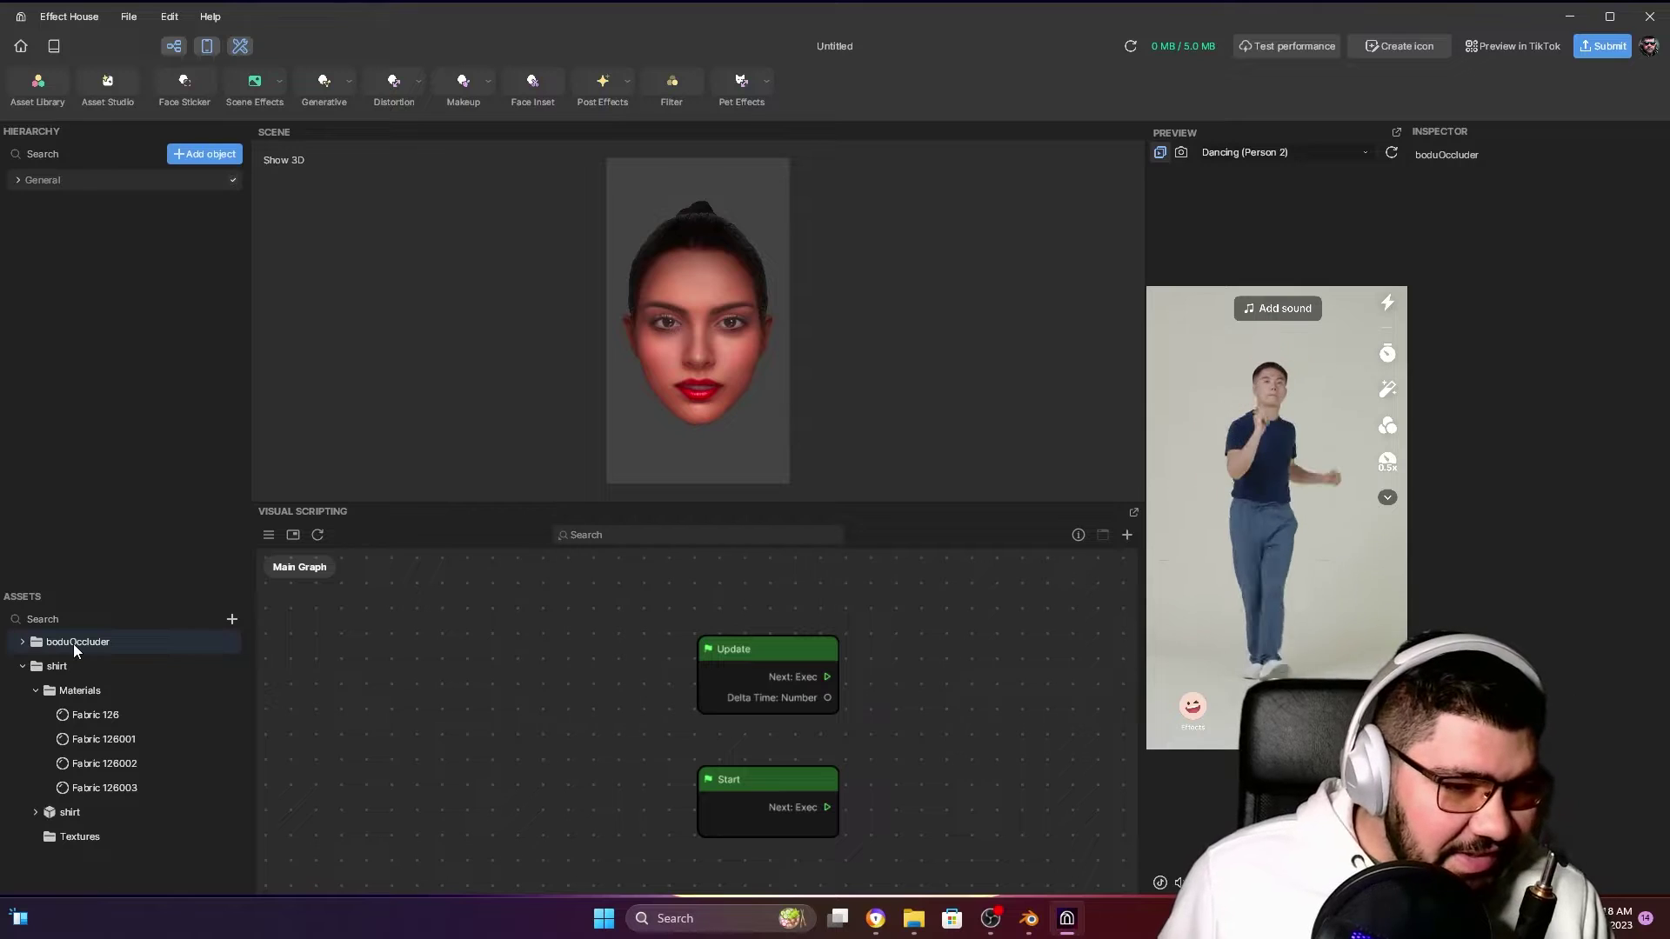
pyautogui.click(73, 644)
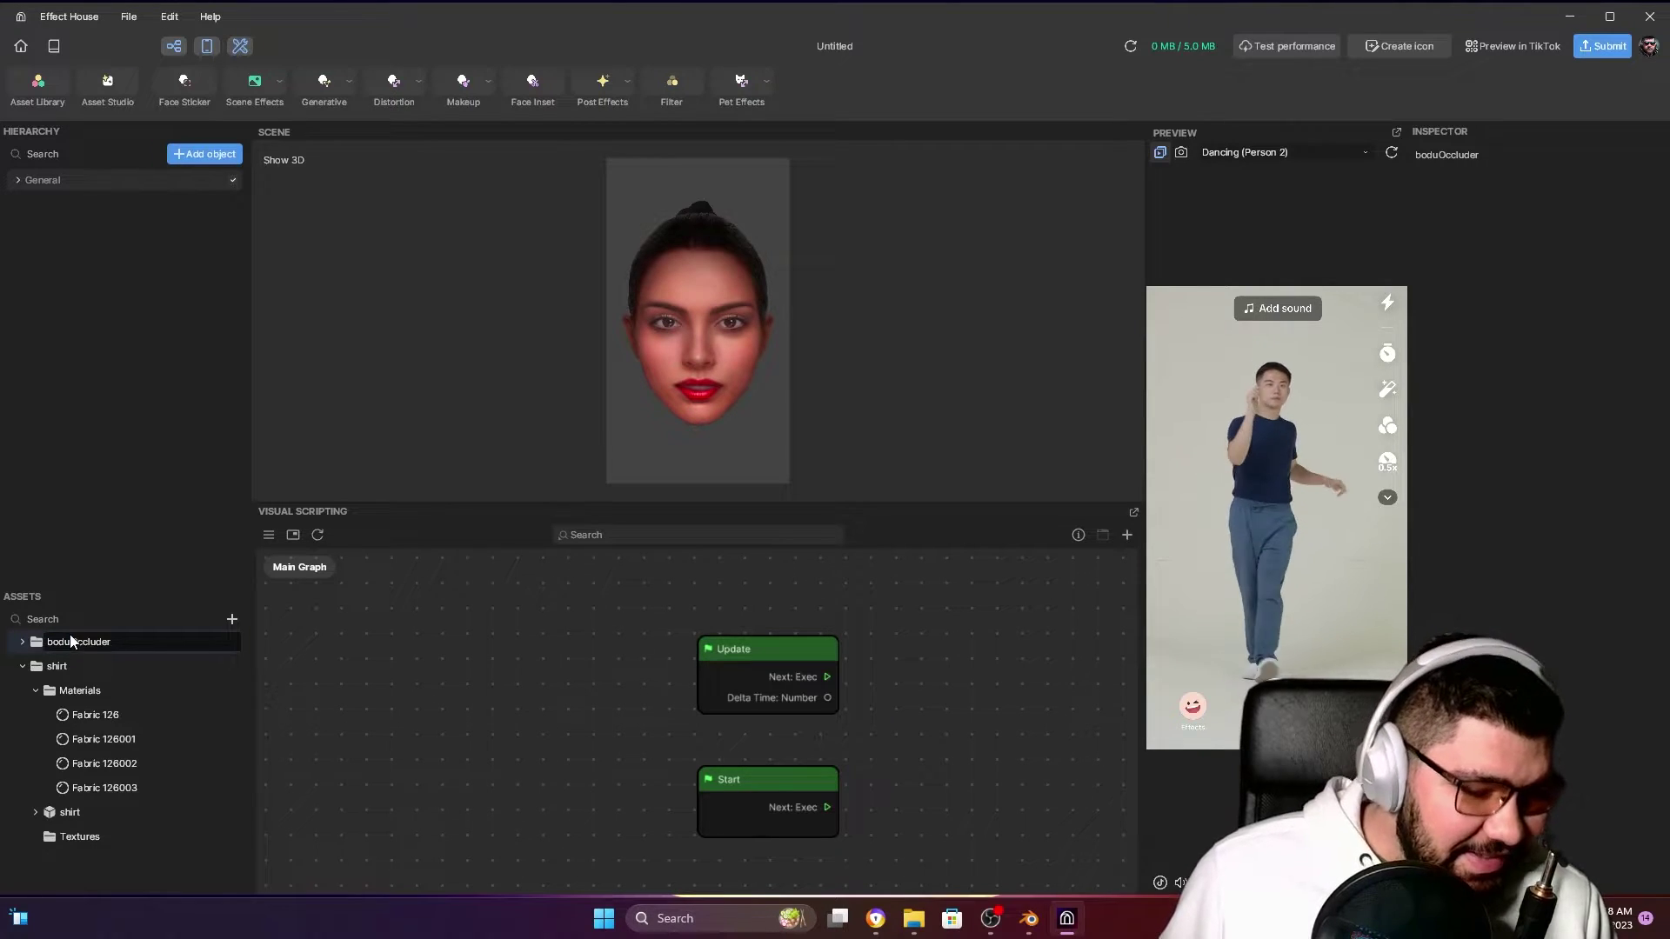
pyautogui.press('BackSpace')
pyautogui.write('y')
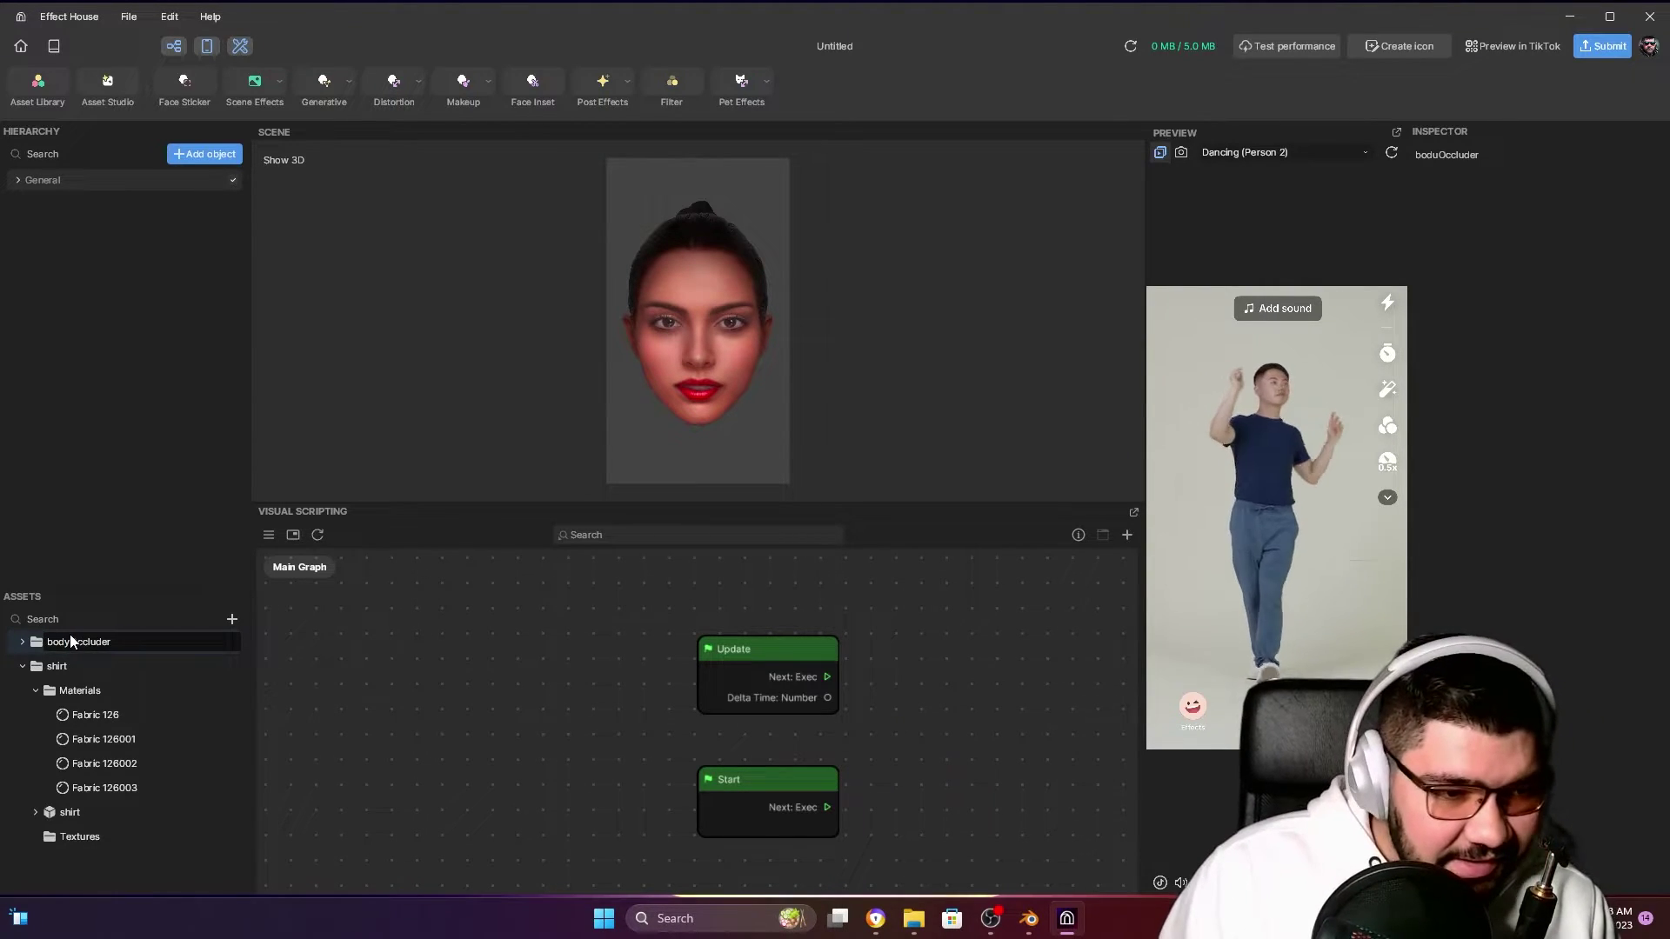
pyautogui.press('Return')
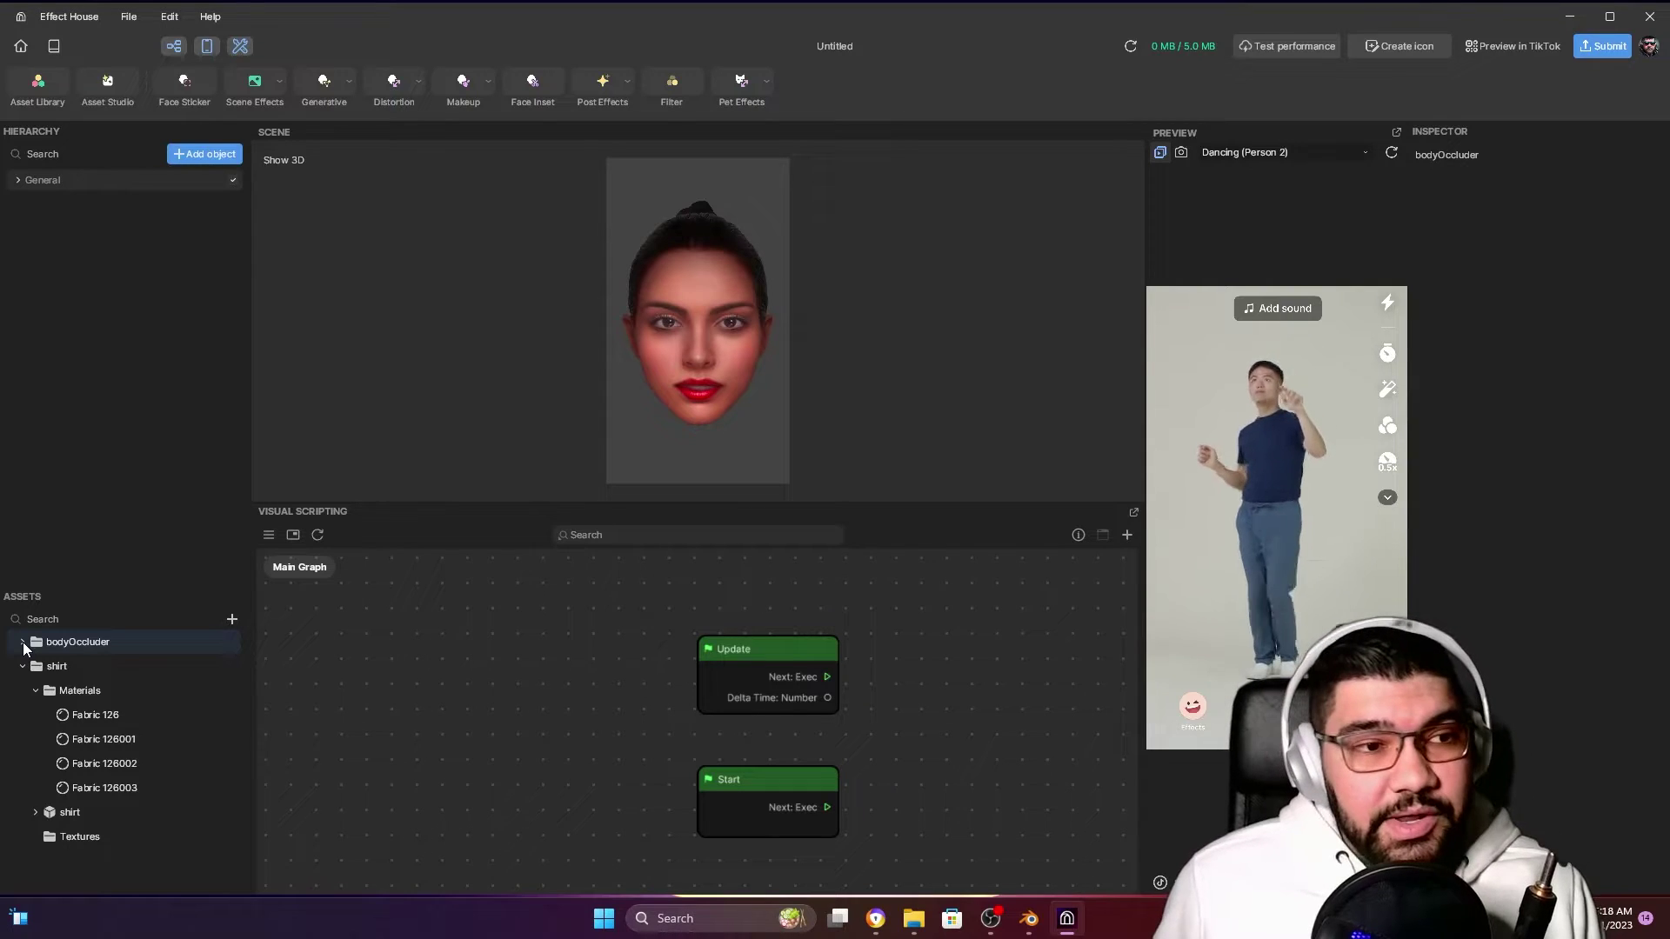
# Add a Body Avatar Drive from AR tracking and name it Occluder
pyautogui.click(182, 154)
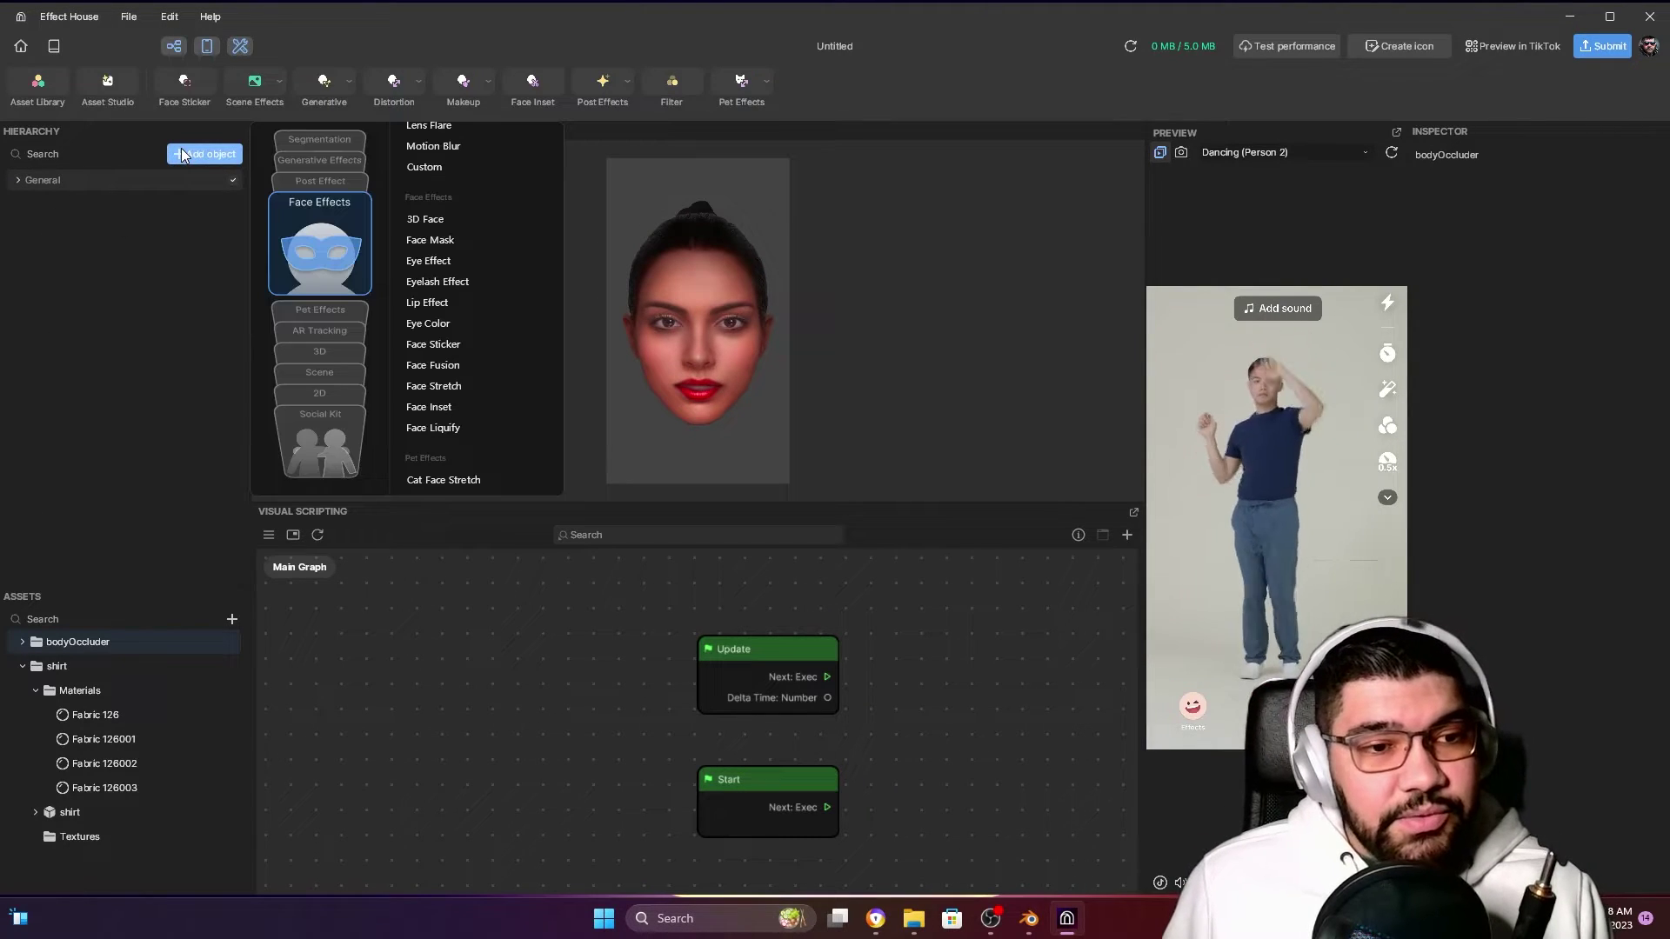
pyautogui.click(319, 330)
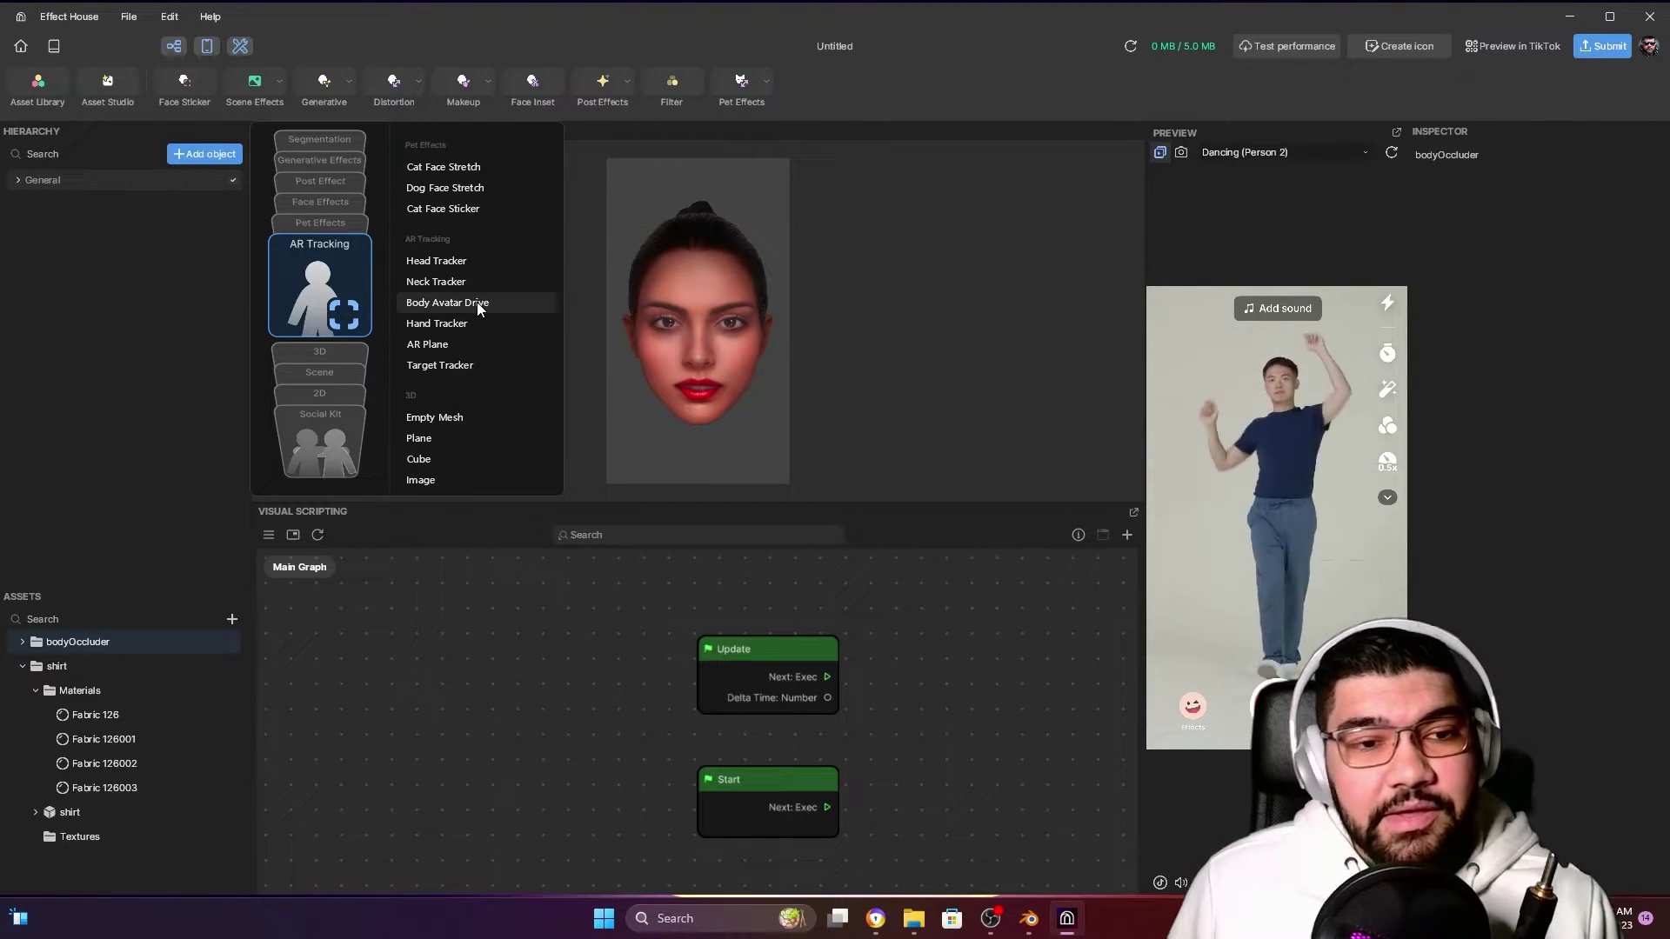
pyautogui.click(477, 306)
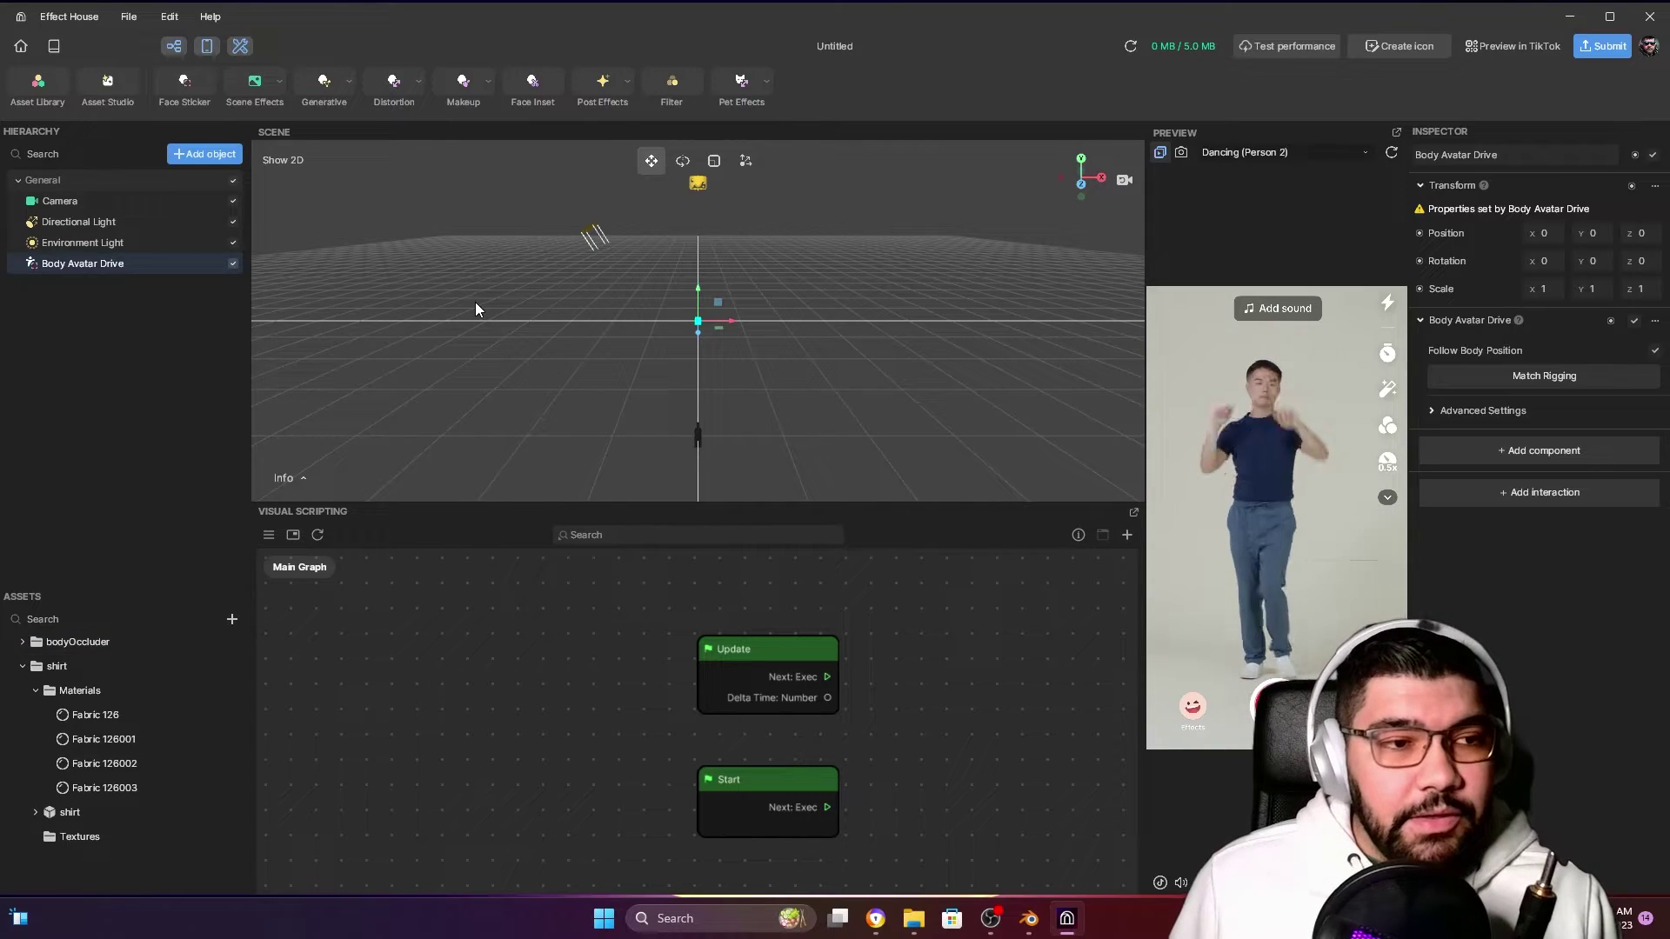
pyautogui.doubleClick(119, 264)
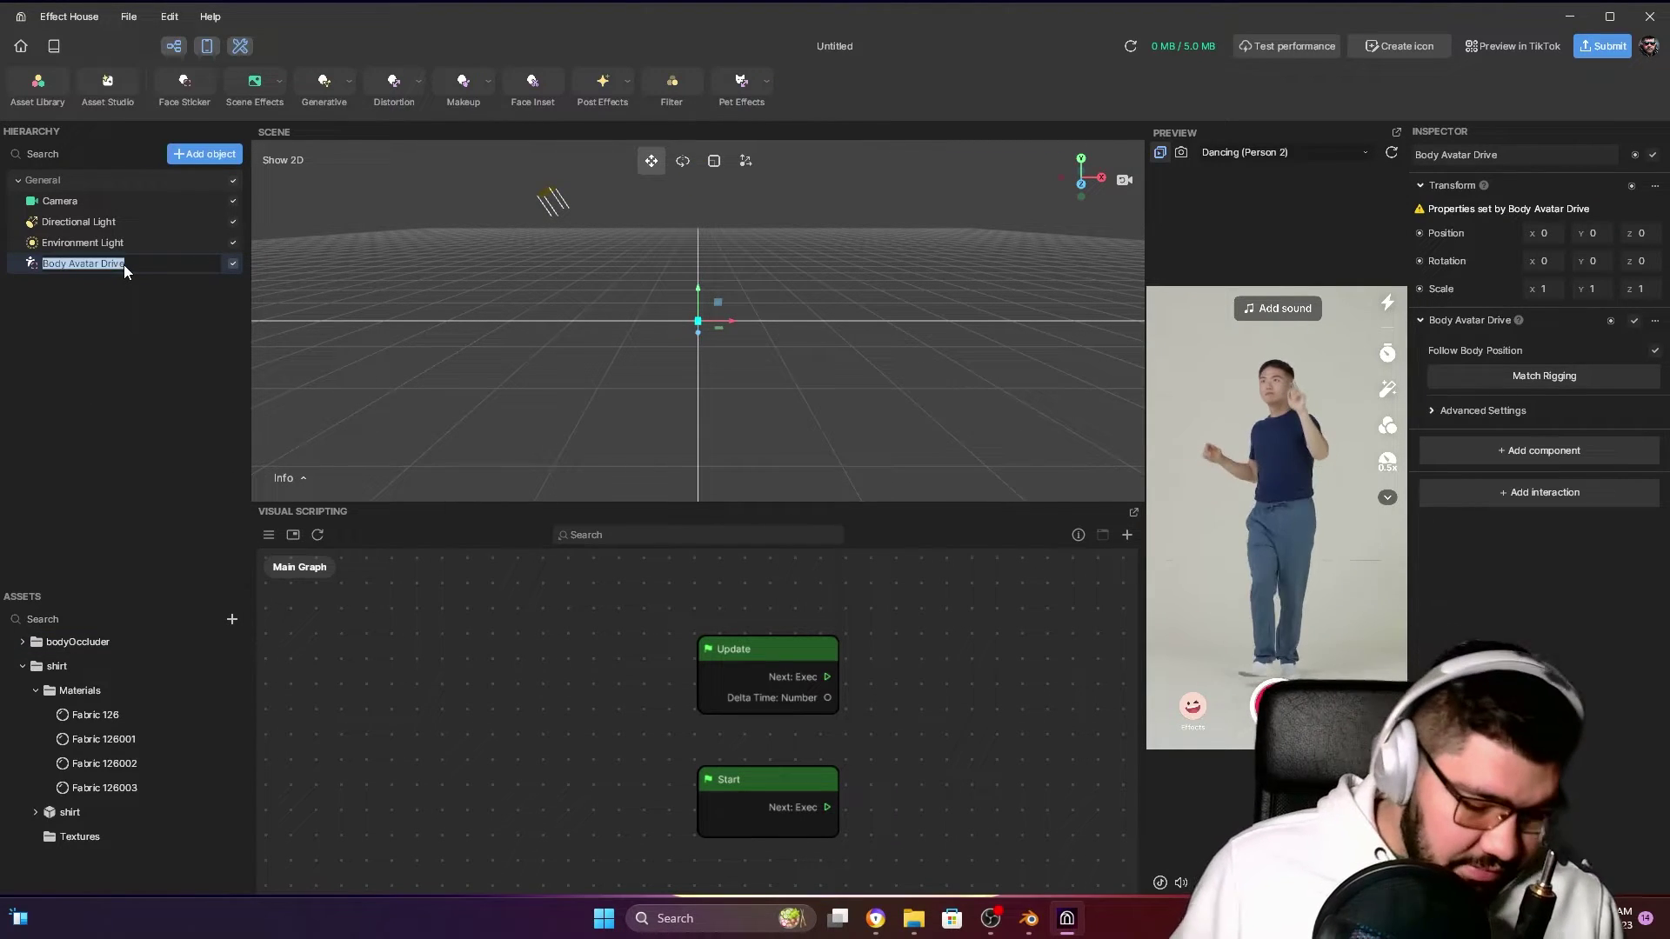
pyautogui.write('Occluder')
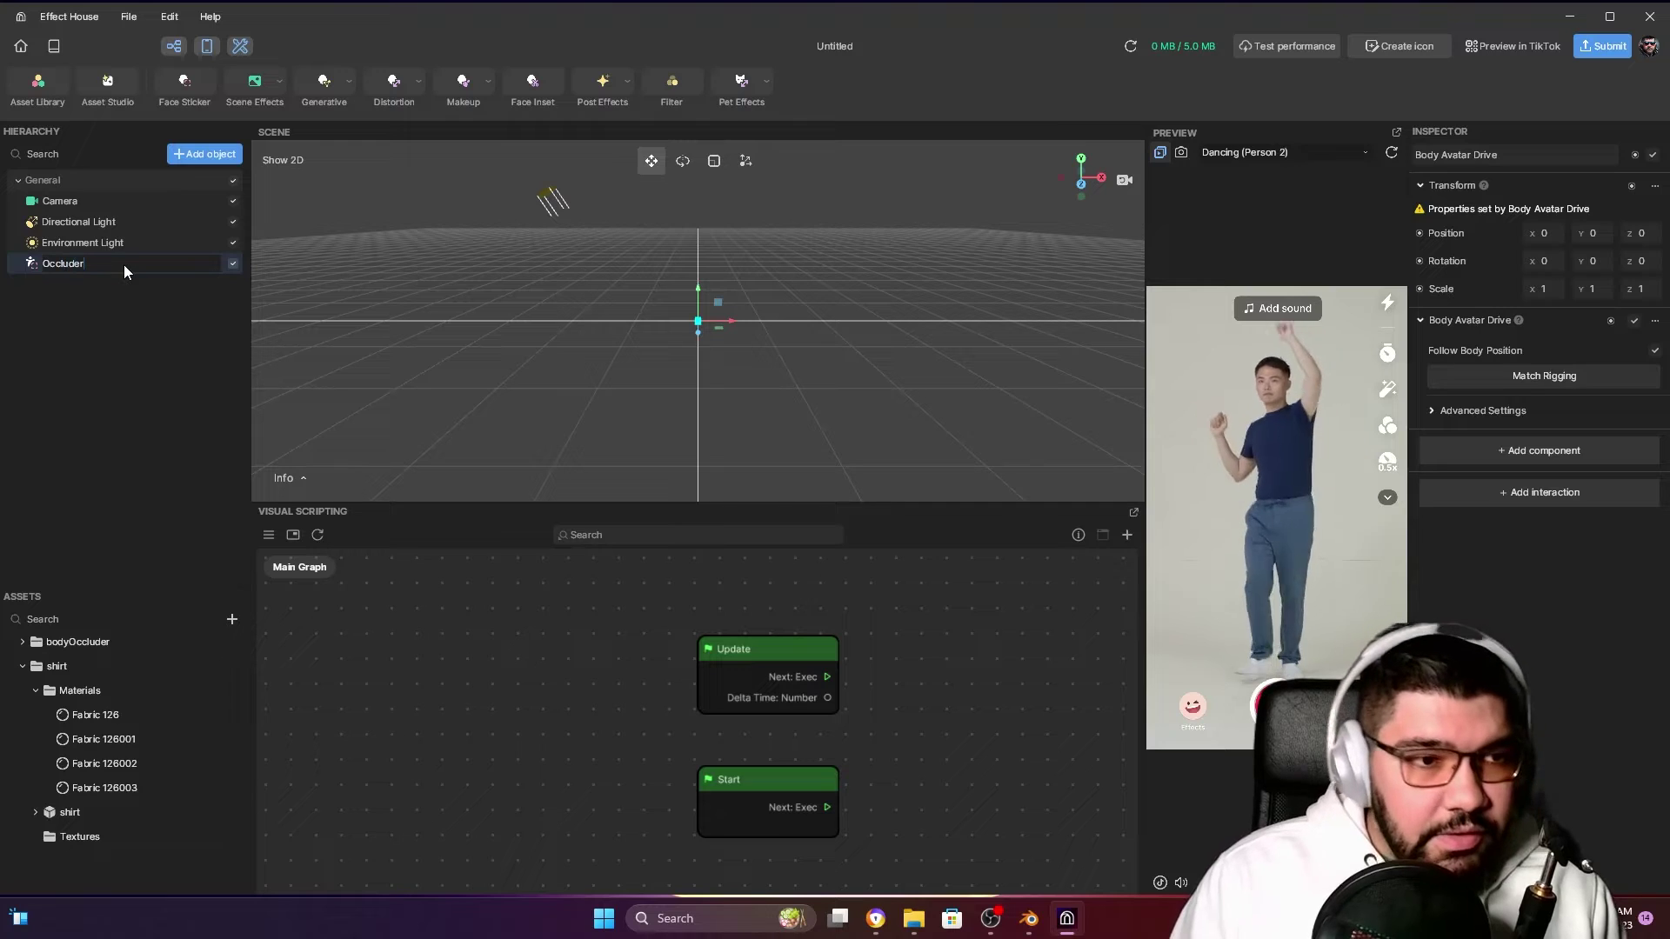
pyautogui.press('Return')
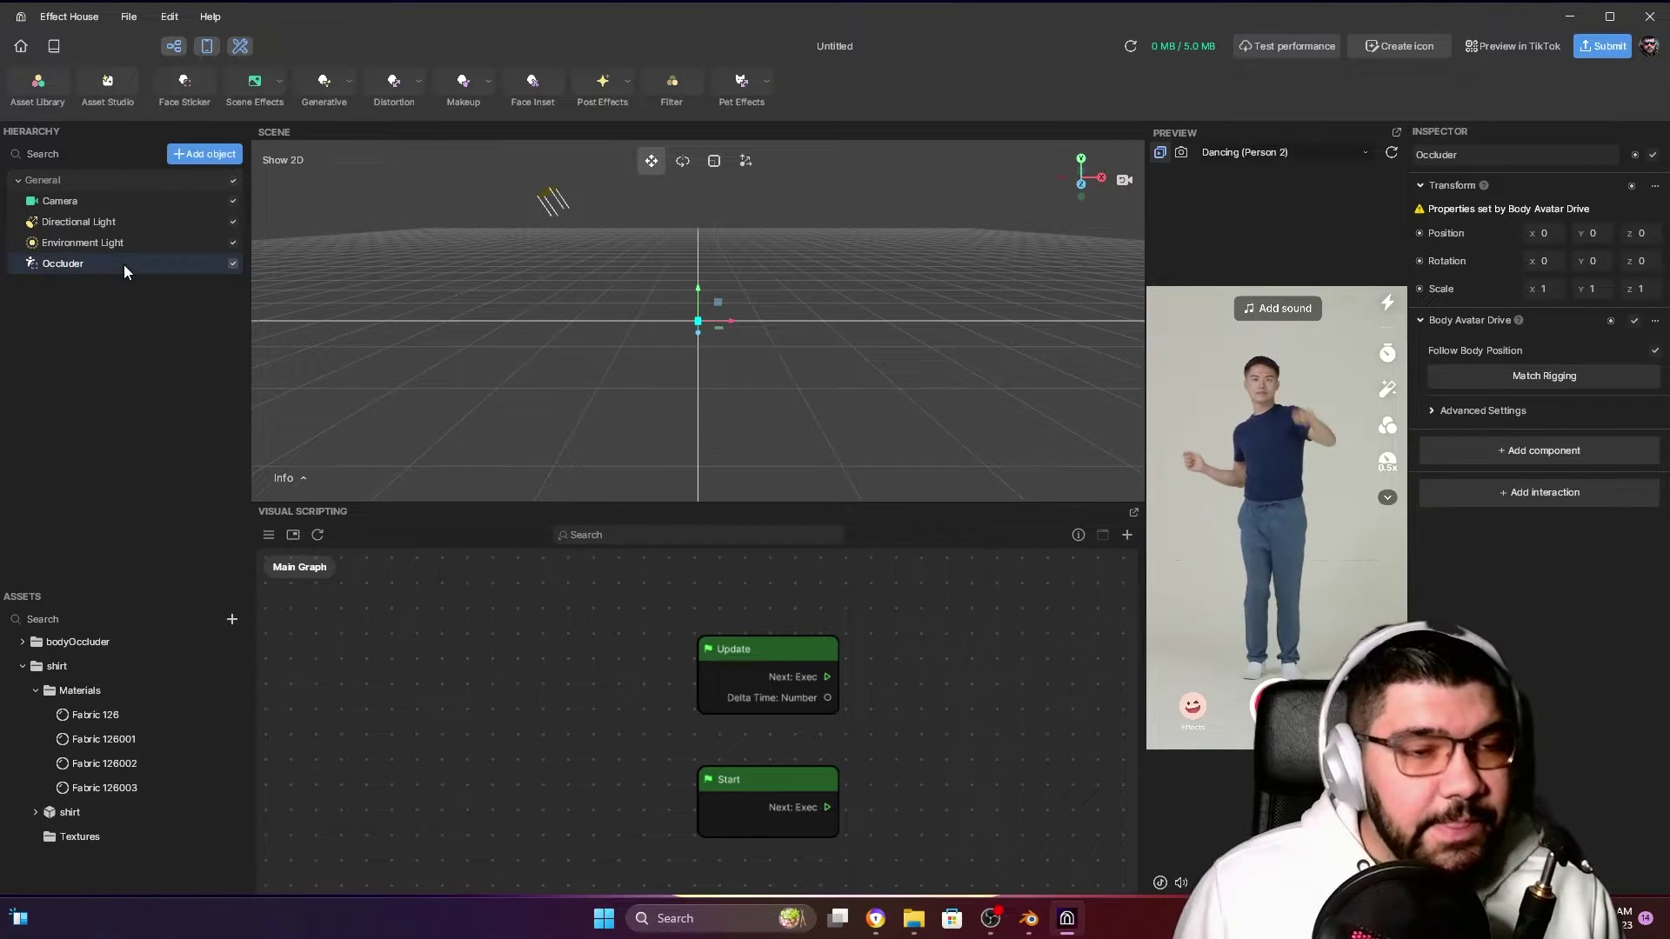
pyautogui.click(160, 354)
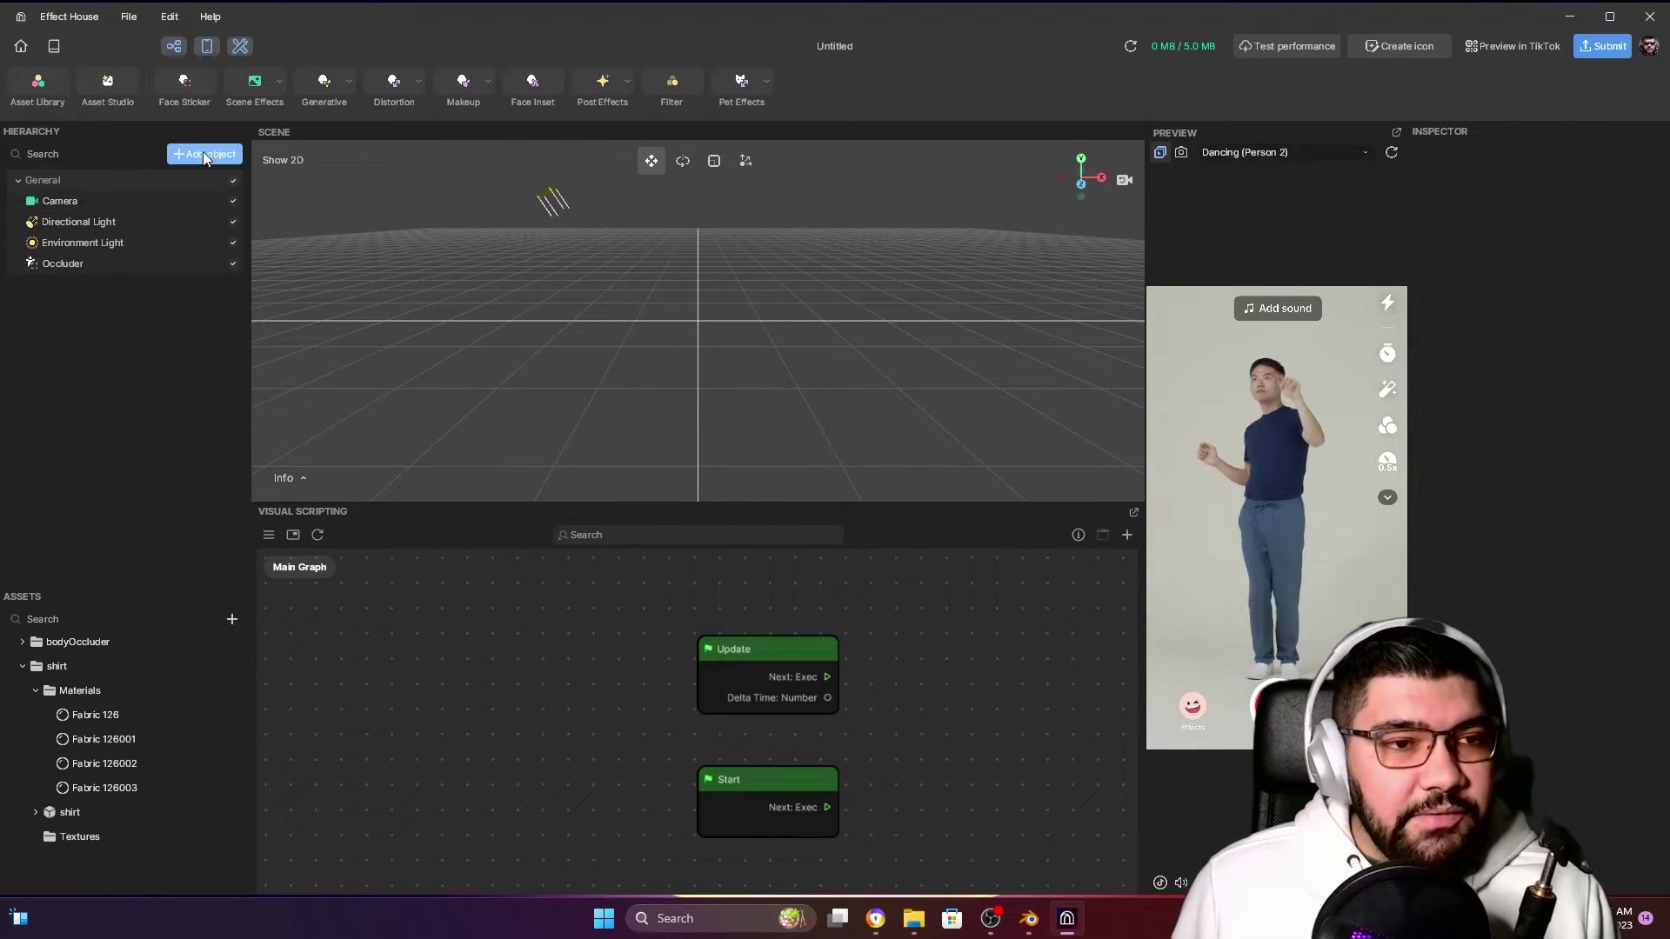
# Add a second Body Avatar Drive named Clothing and collapse the shirt asset folder
pyautogui.click(203, 156)
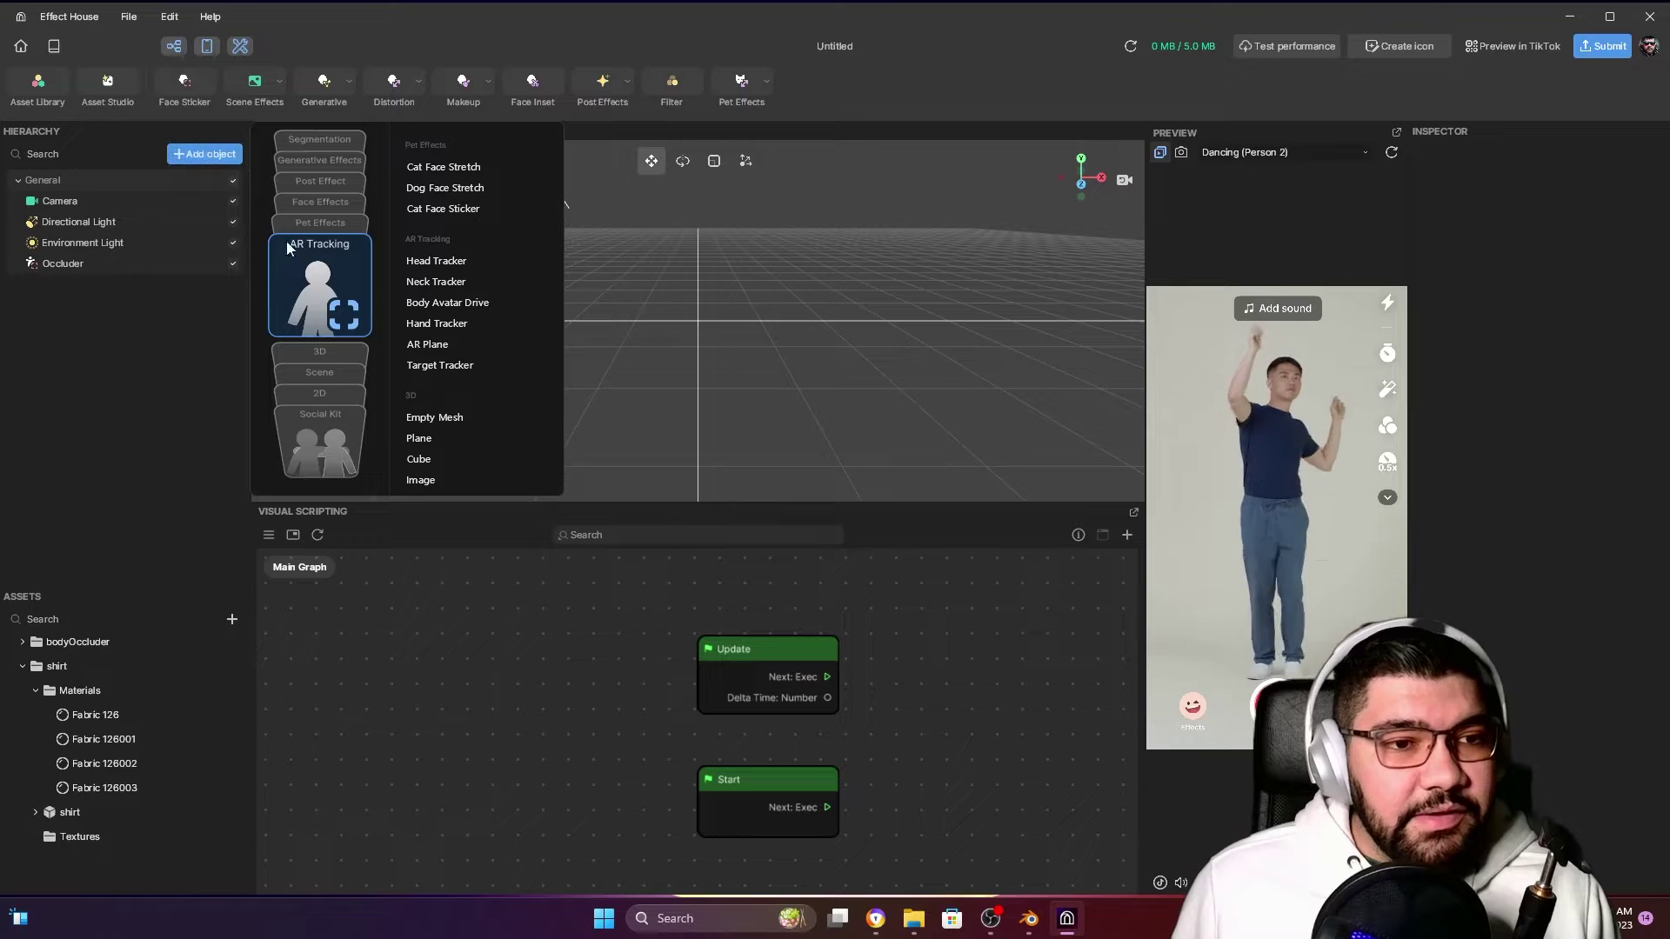
pyautogui.click(433, 302)
pyautogui.doubleClick(113, 288)
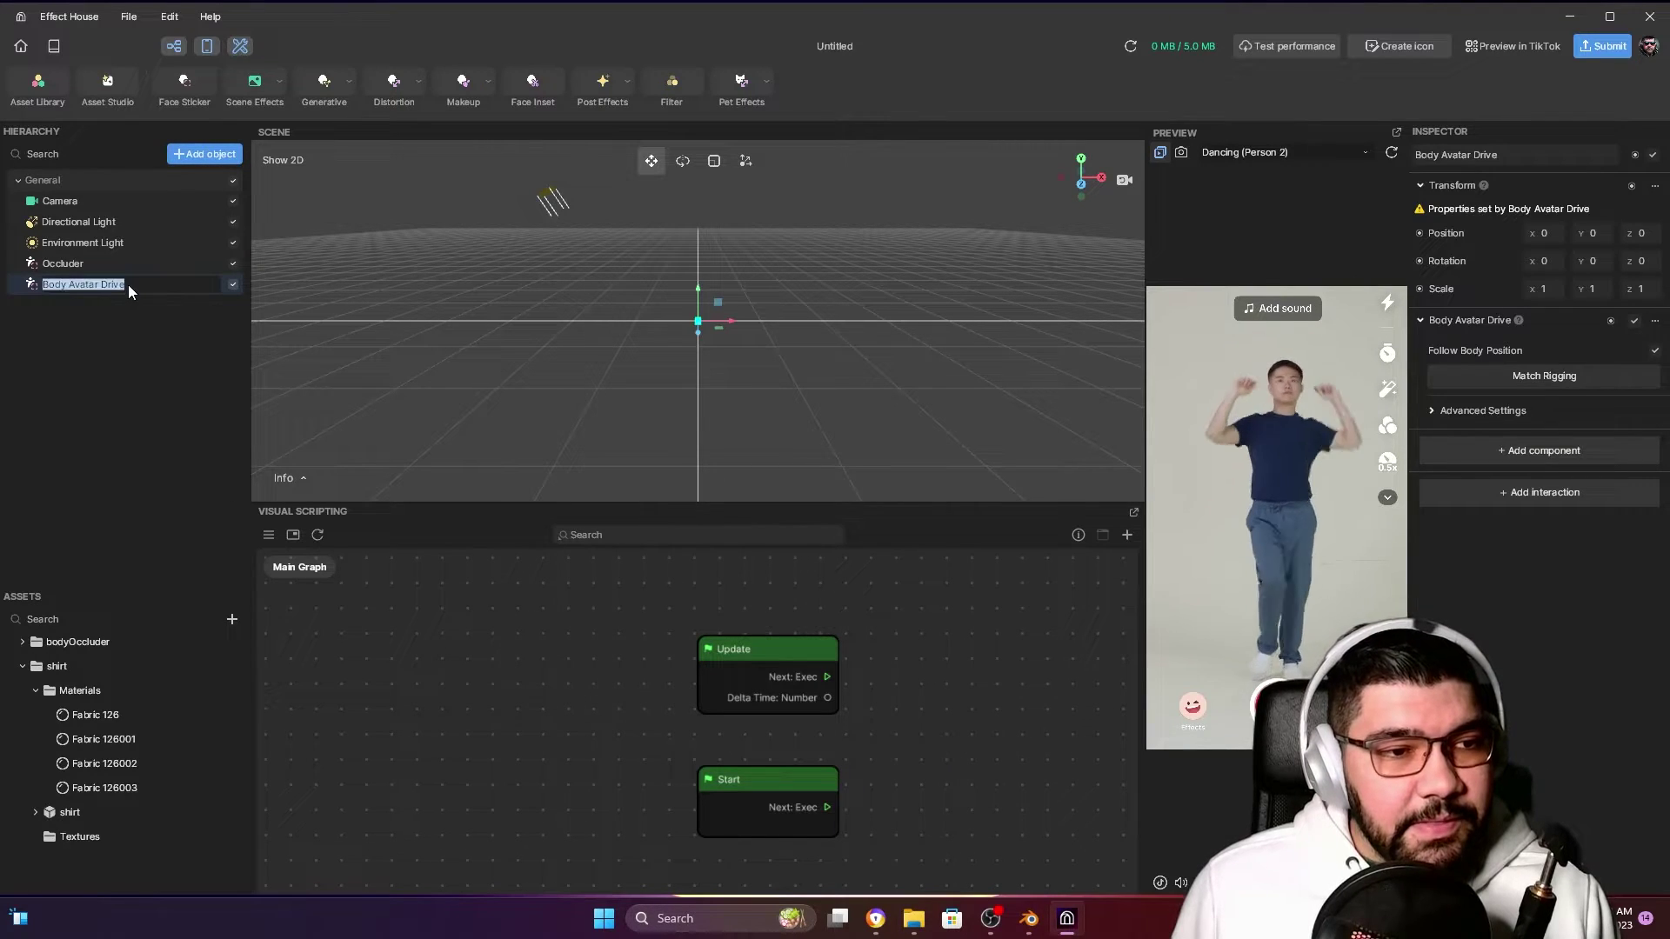
pyautogui.write('Clo')
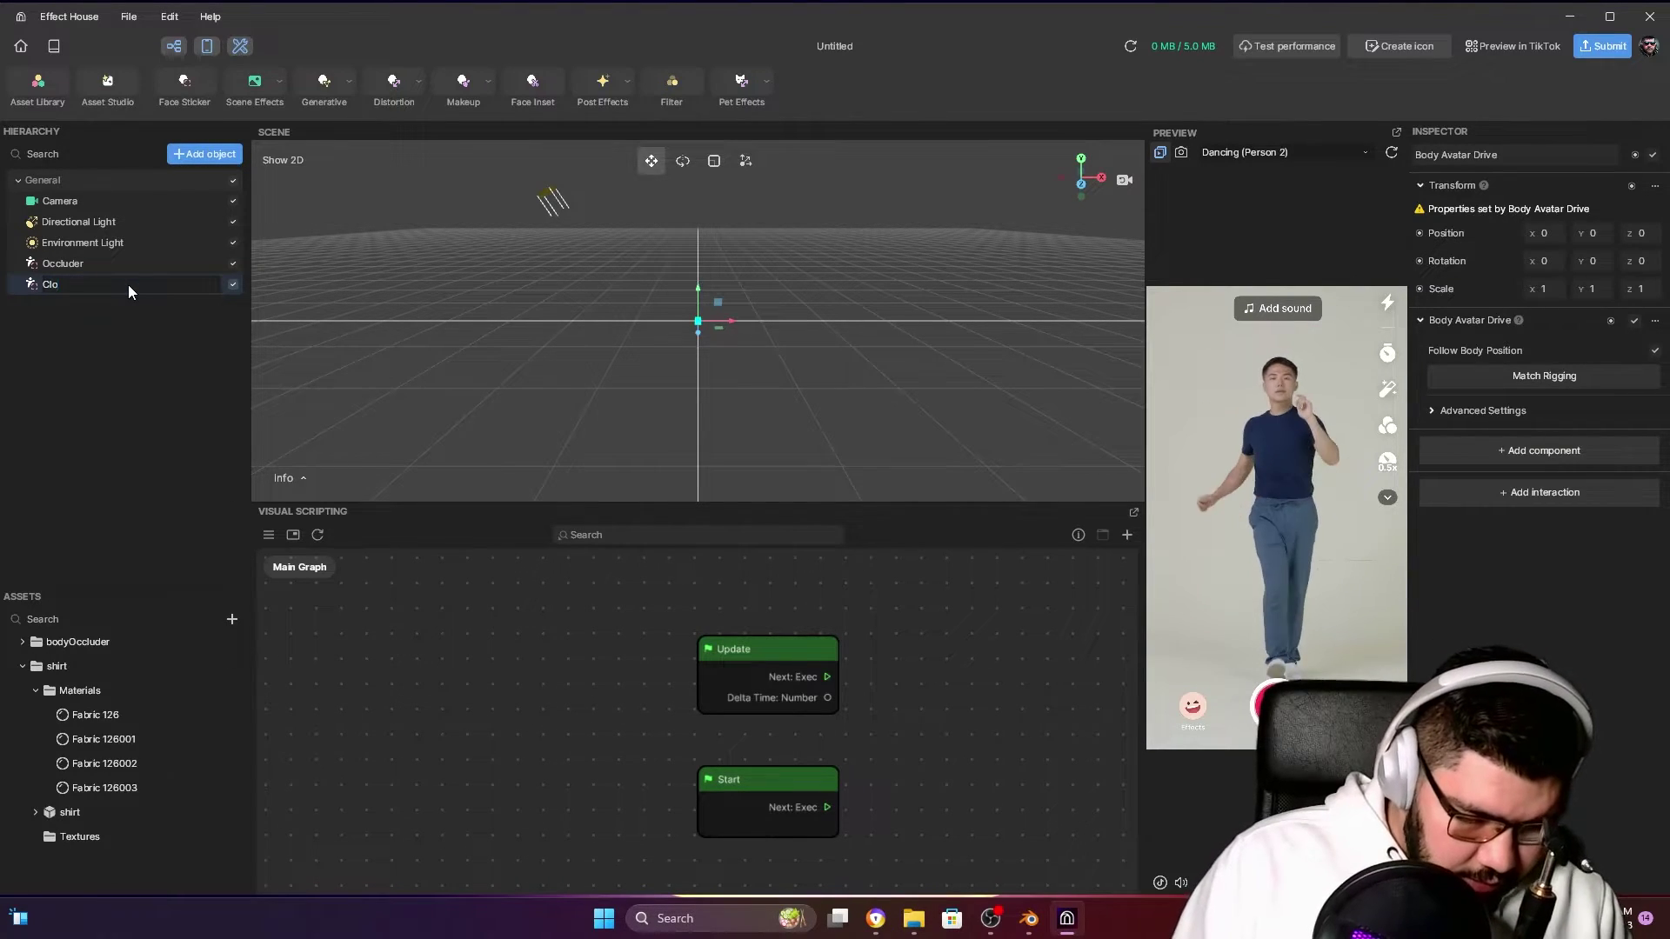
pyautogui.write('thing')
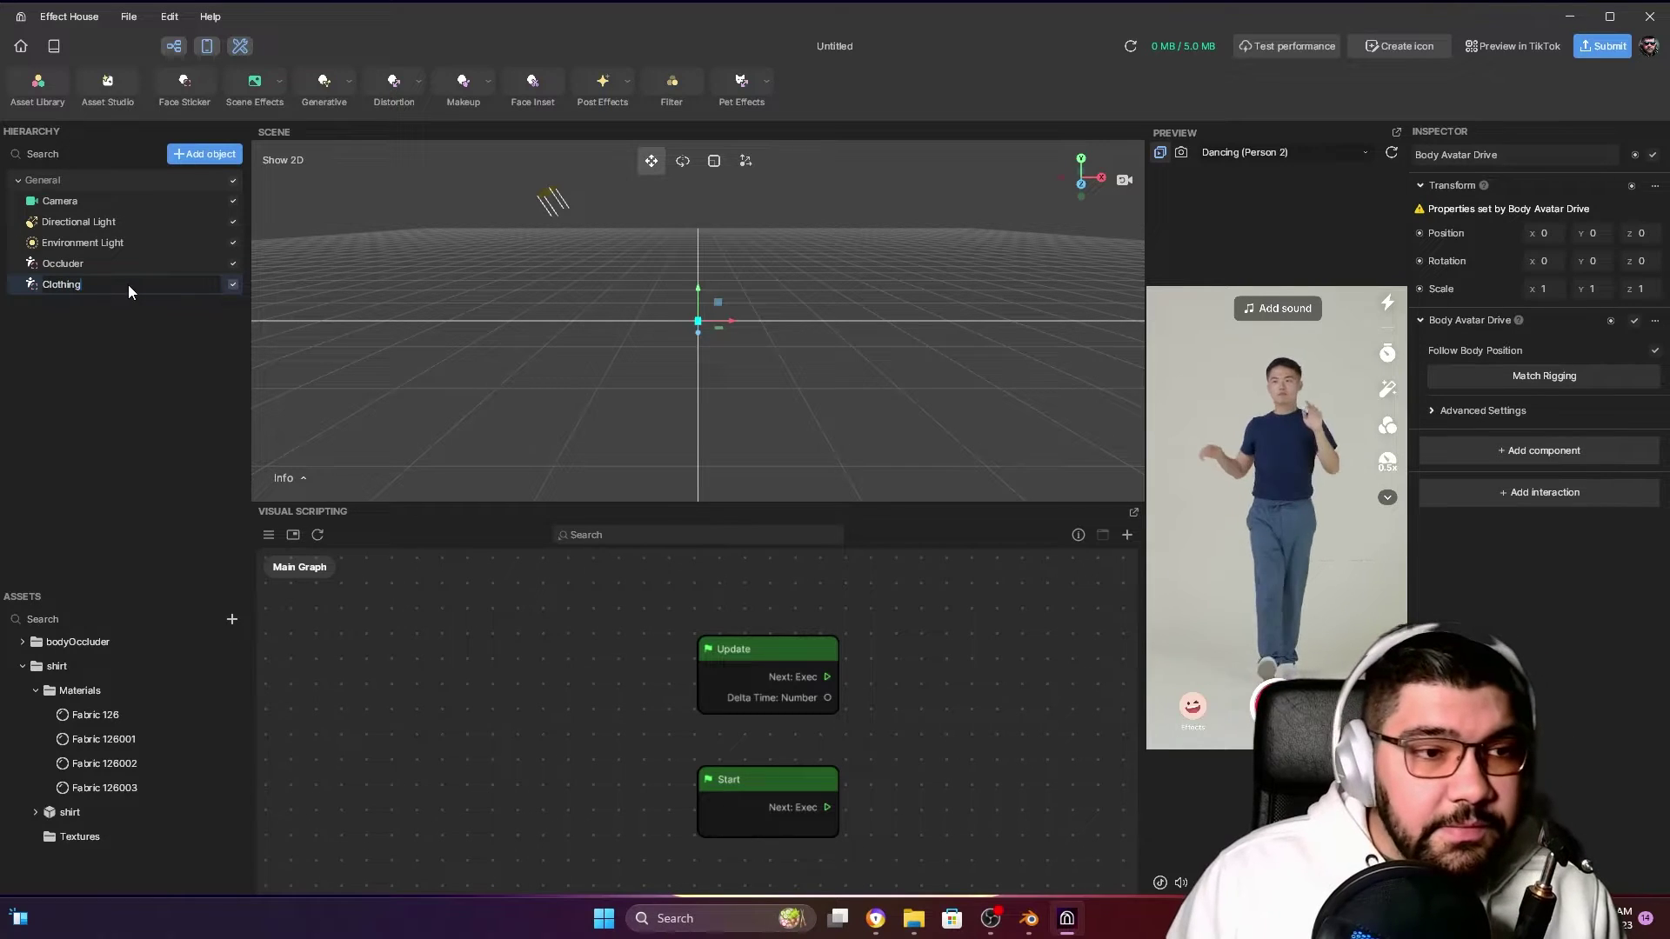
pyautogui.click(128, 264)
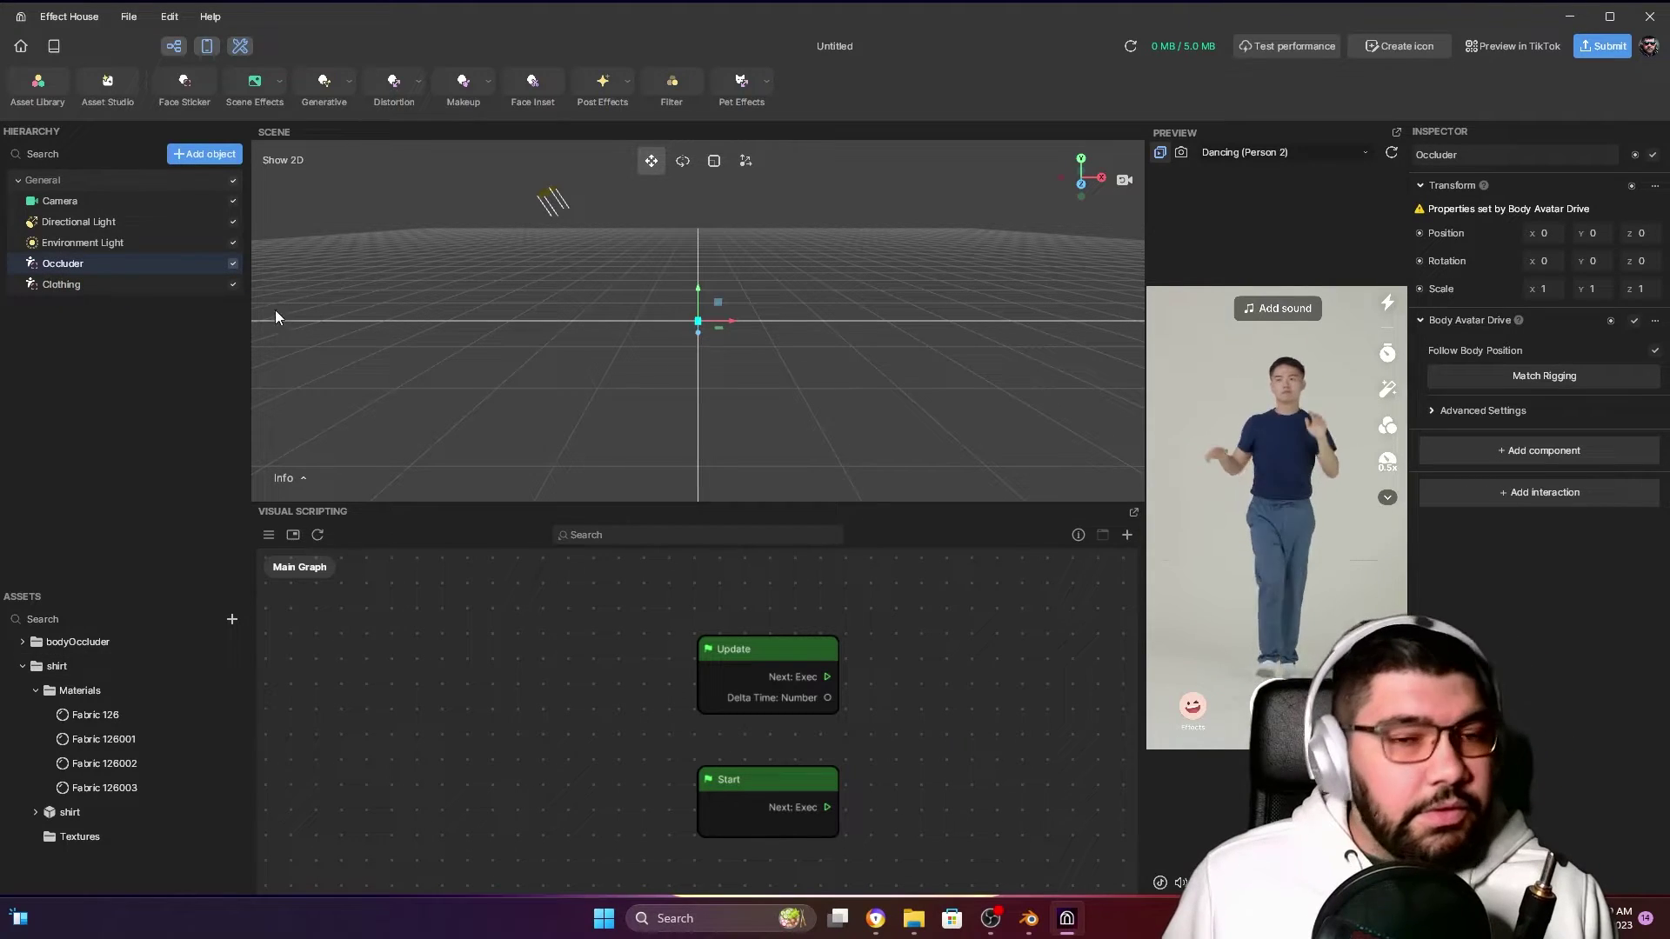
pyautogui.click(23, 666)
# Drag the bodyOccluder model onto Occluder and the shirt model onto Clothing
pyautogui.doubleClick(39, 642)
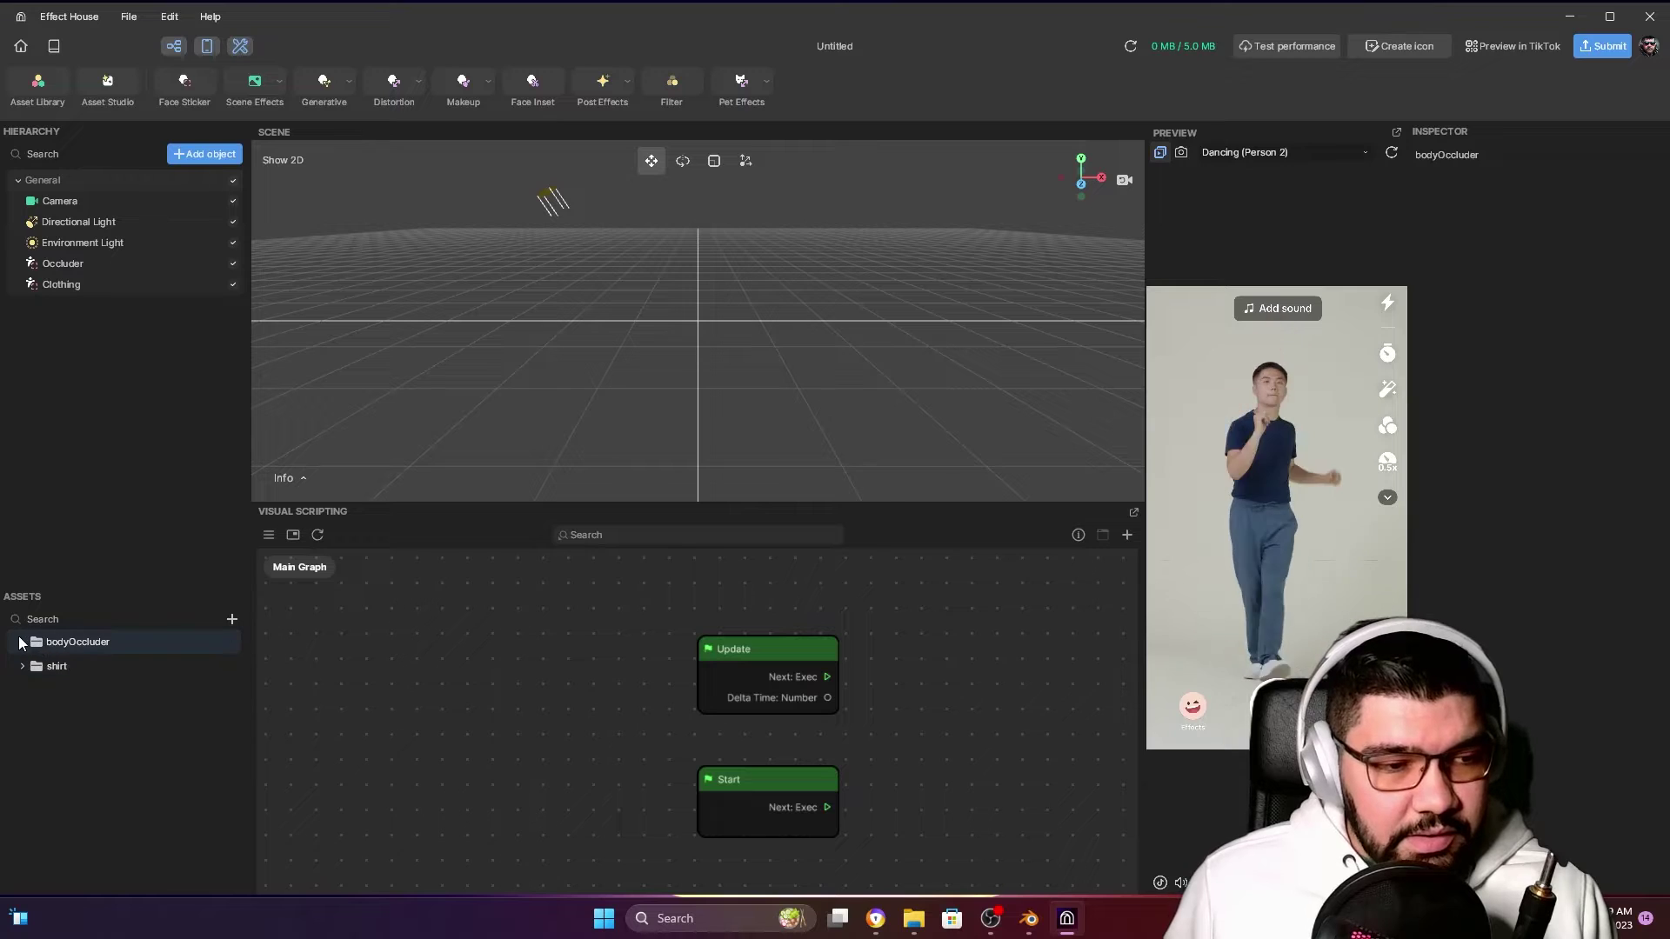
pyautogui.moveTo(86, 666); pyautogui.dragTo(70, 263)
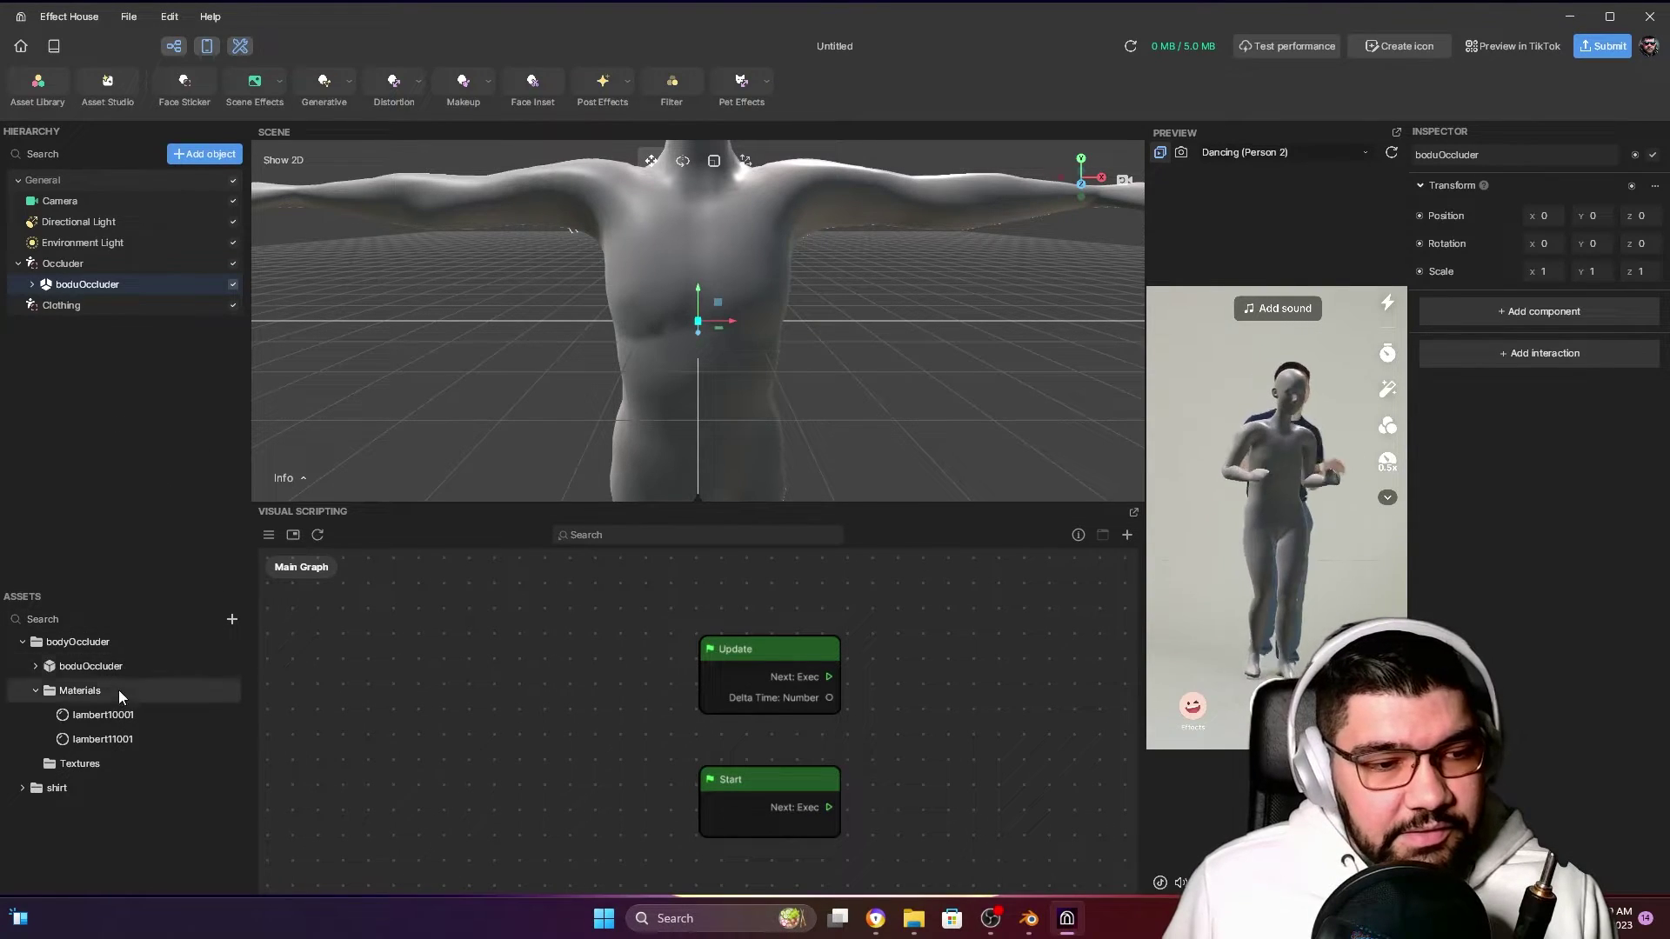
pyautogui.click(22, 642)
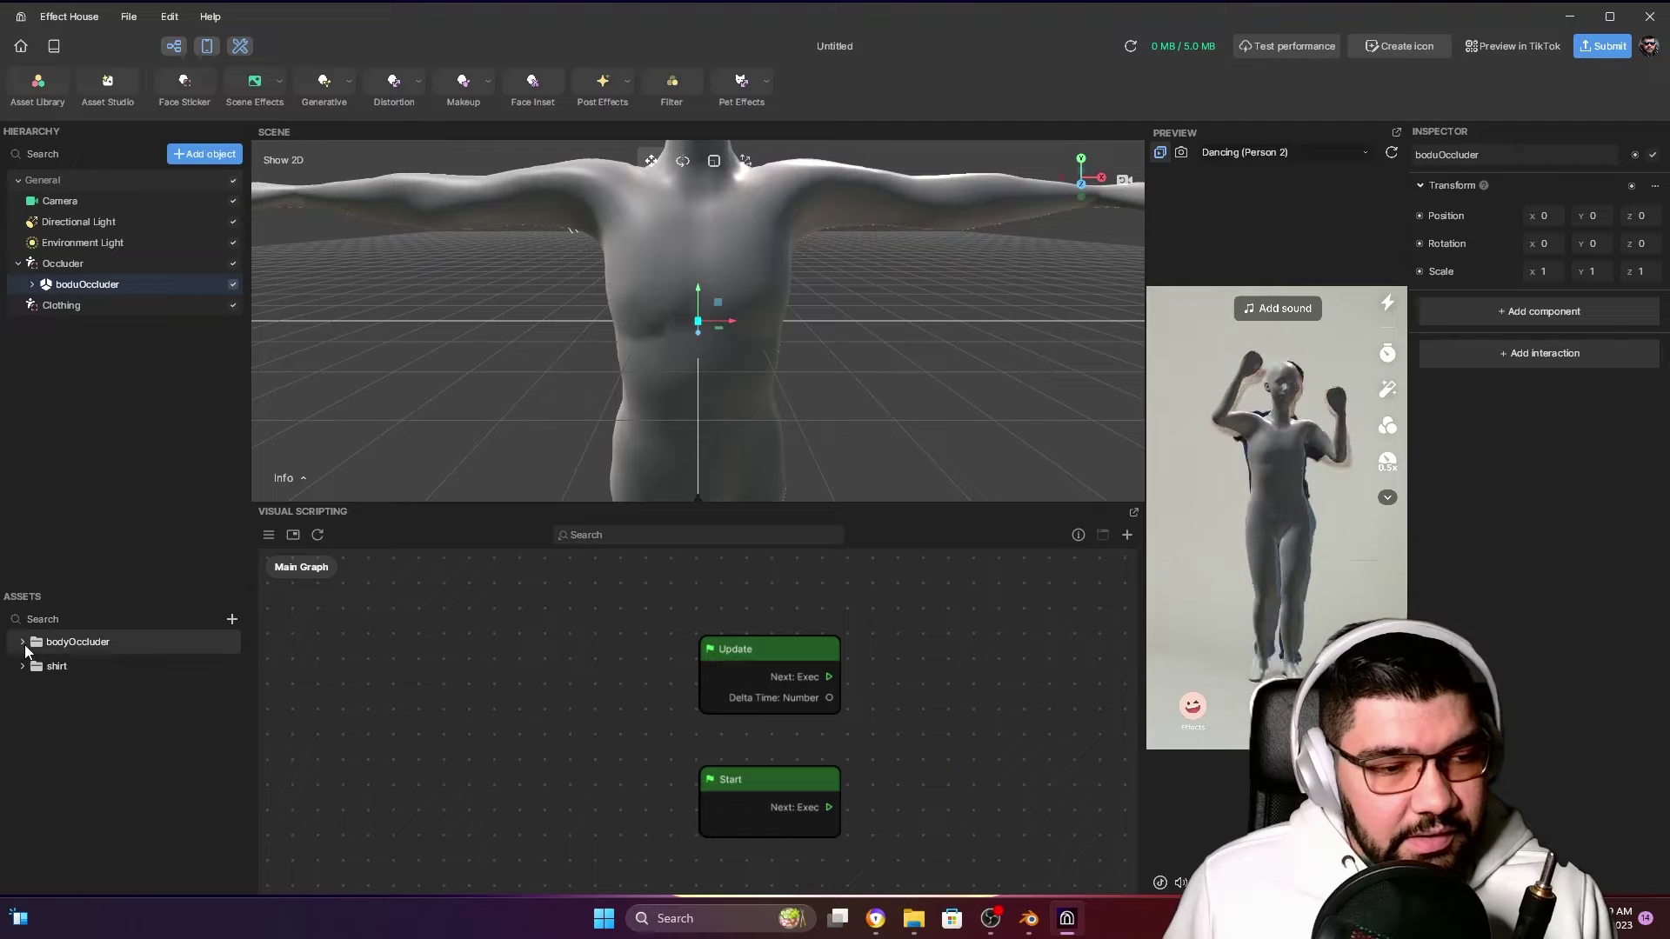
pyautogui.click(21, 667)
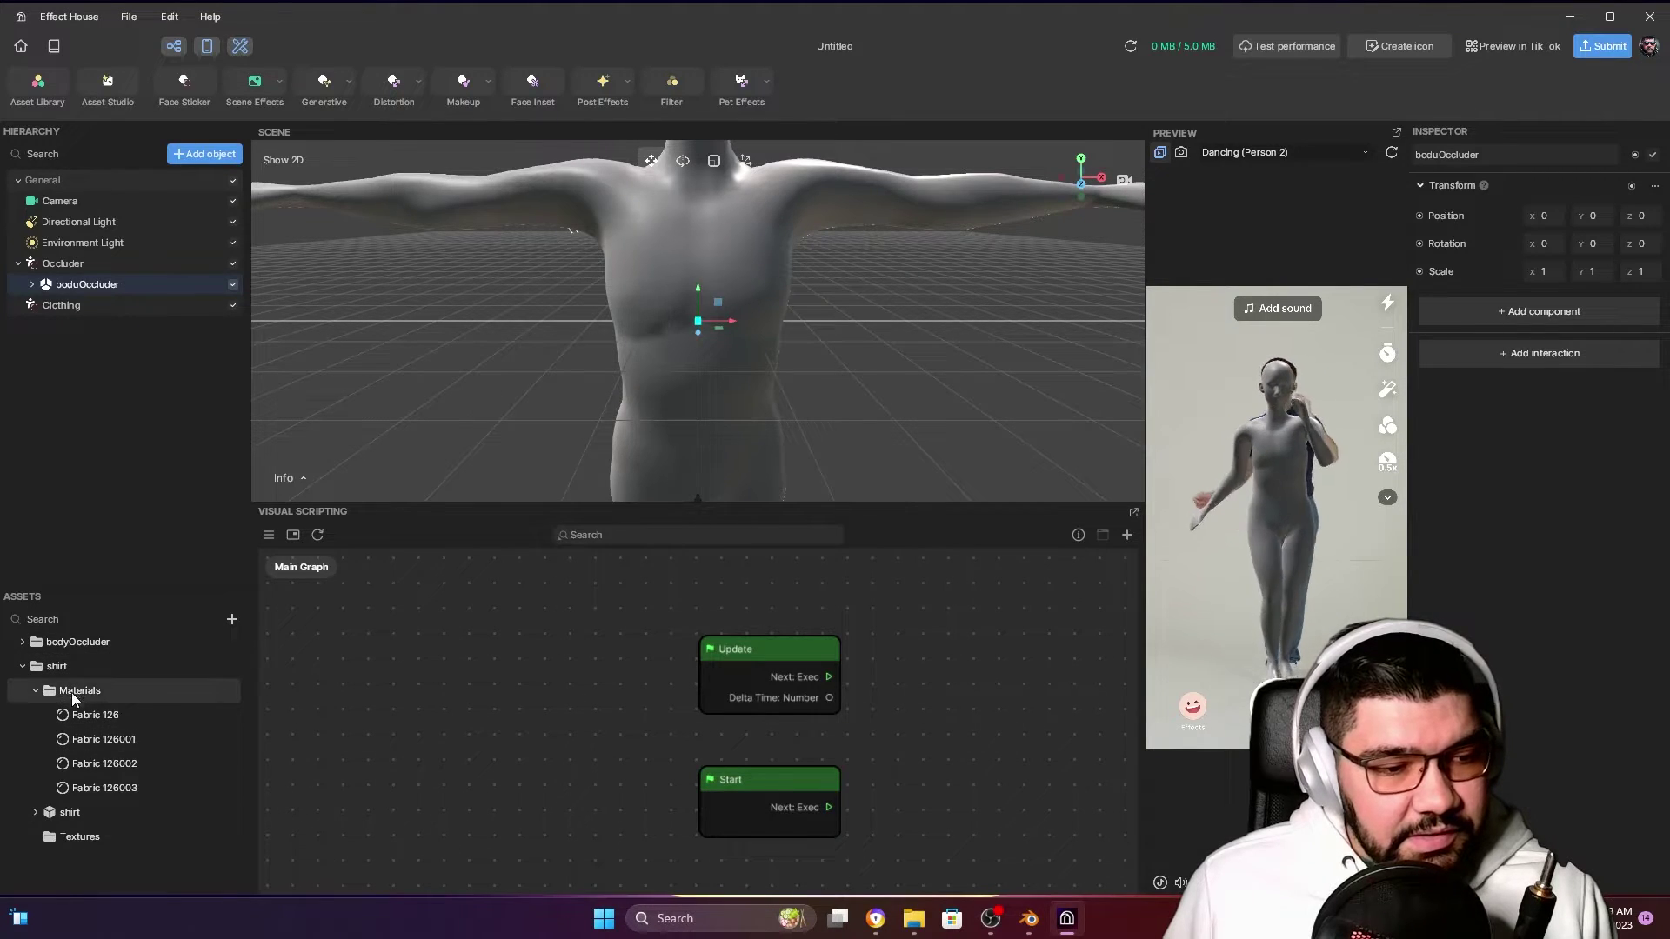
pyautogui.moveTo(68, 811); pyautogui.dragTo(85, 310)
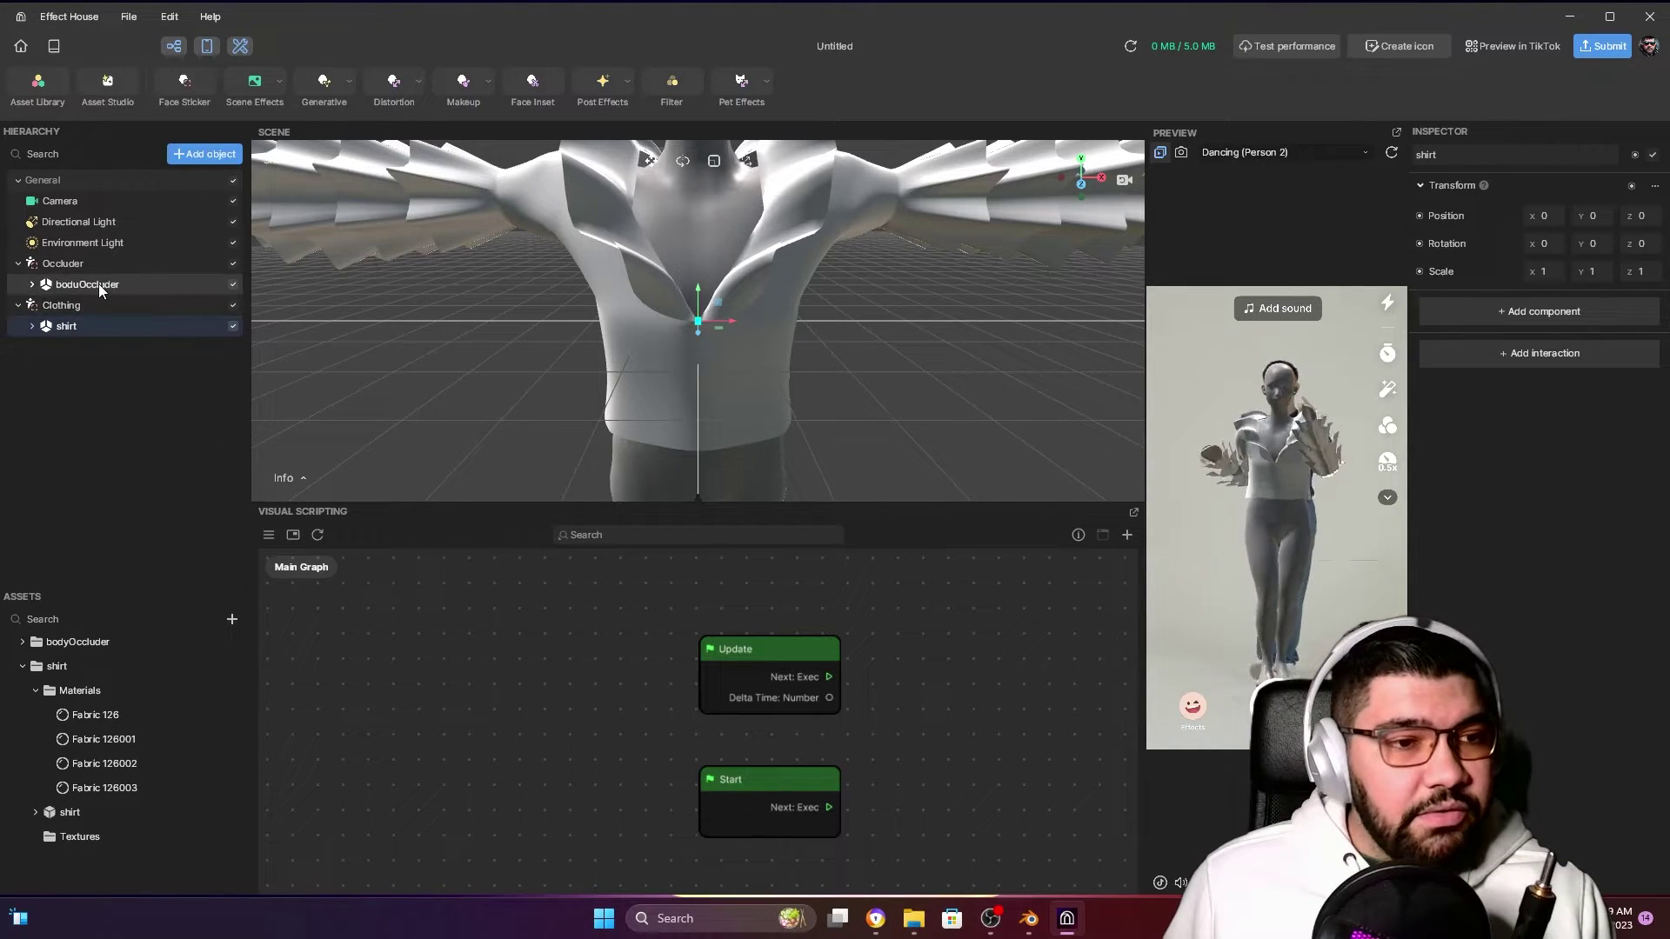
# Select the occluder's Mesh_Avatar3d and browse its Material0 options without changing them
pyautogui.click(484, 760)
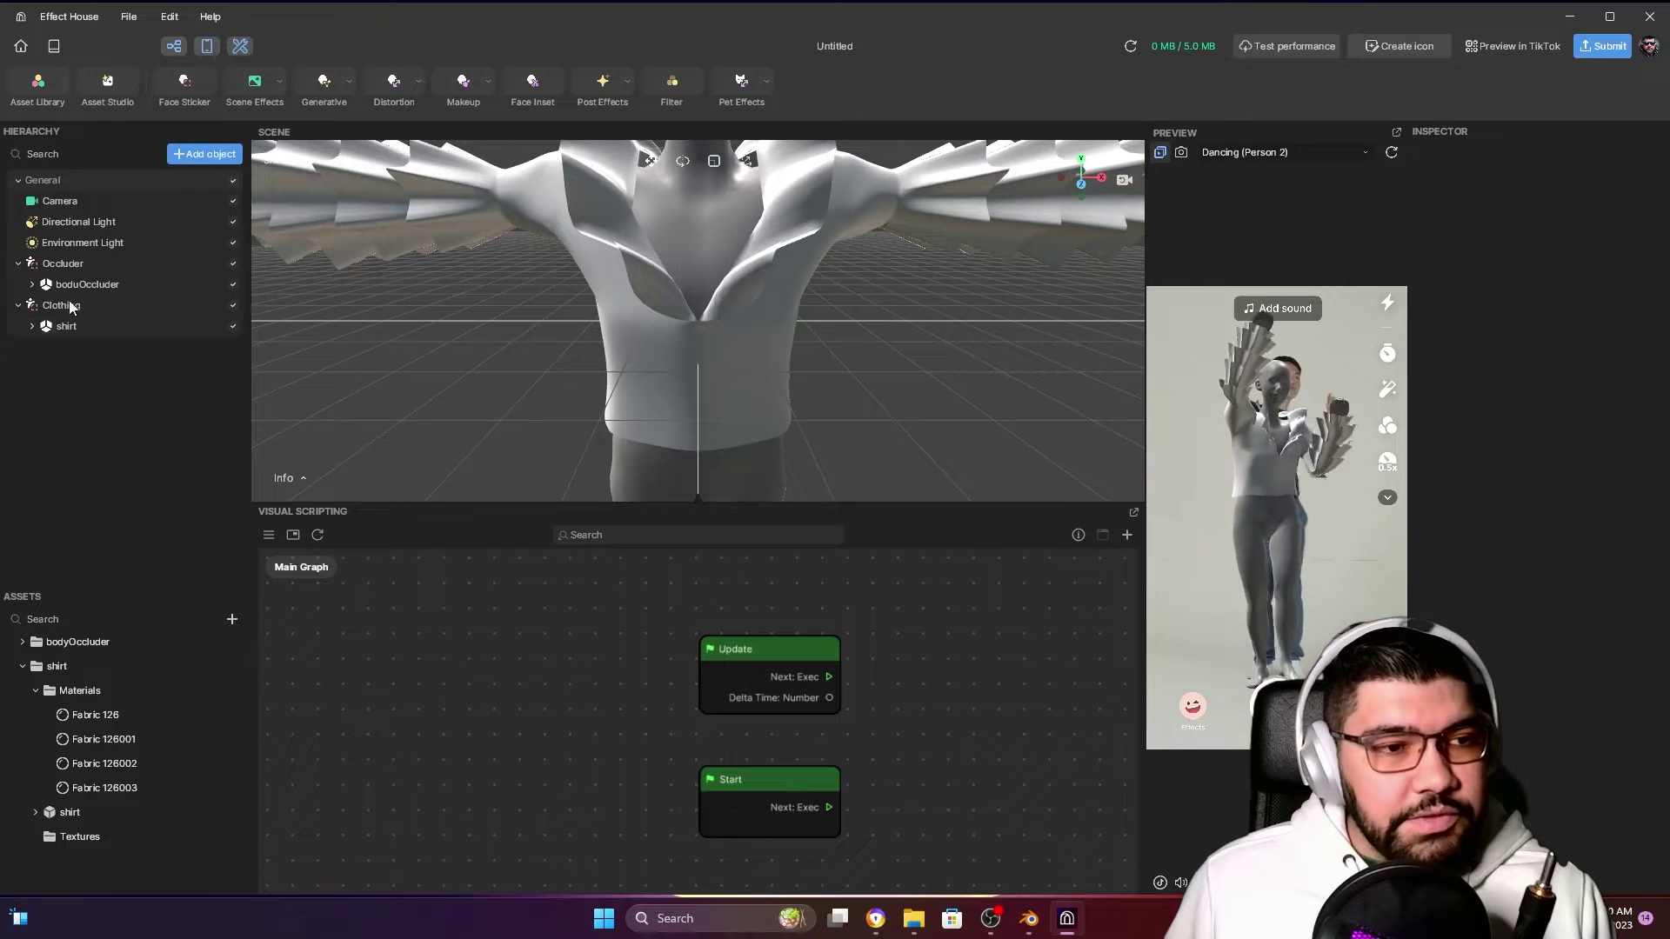
pyautogui.click(32, 284)
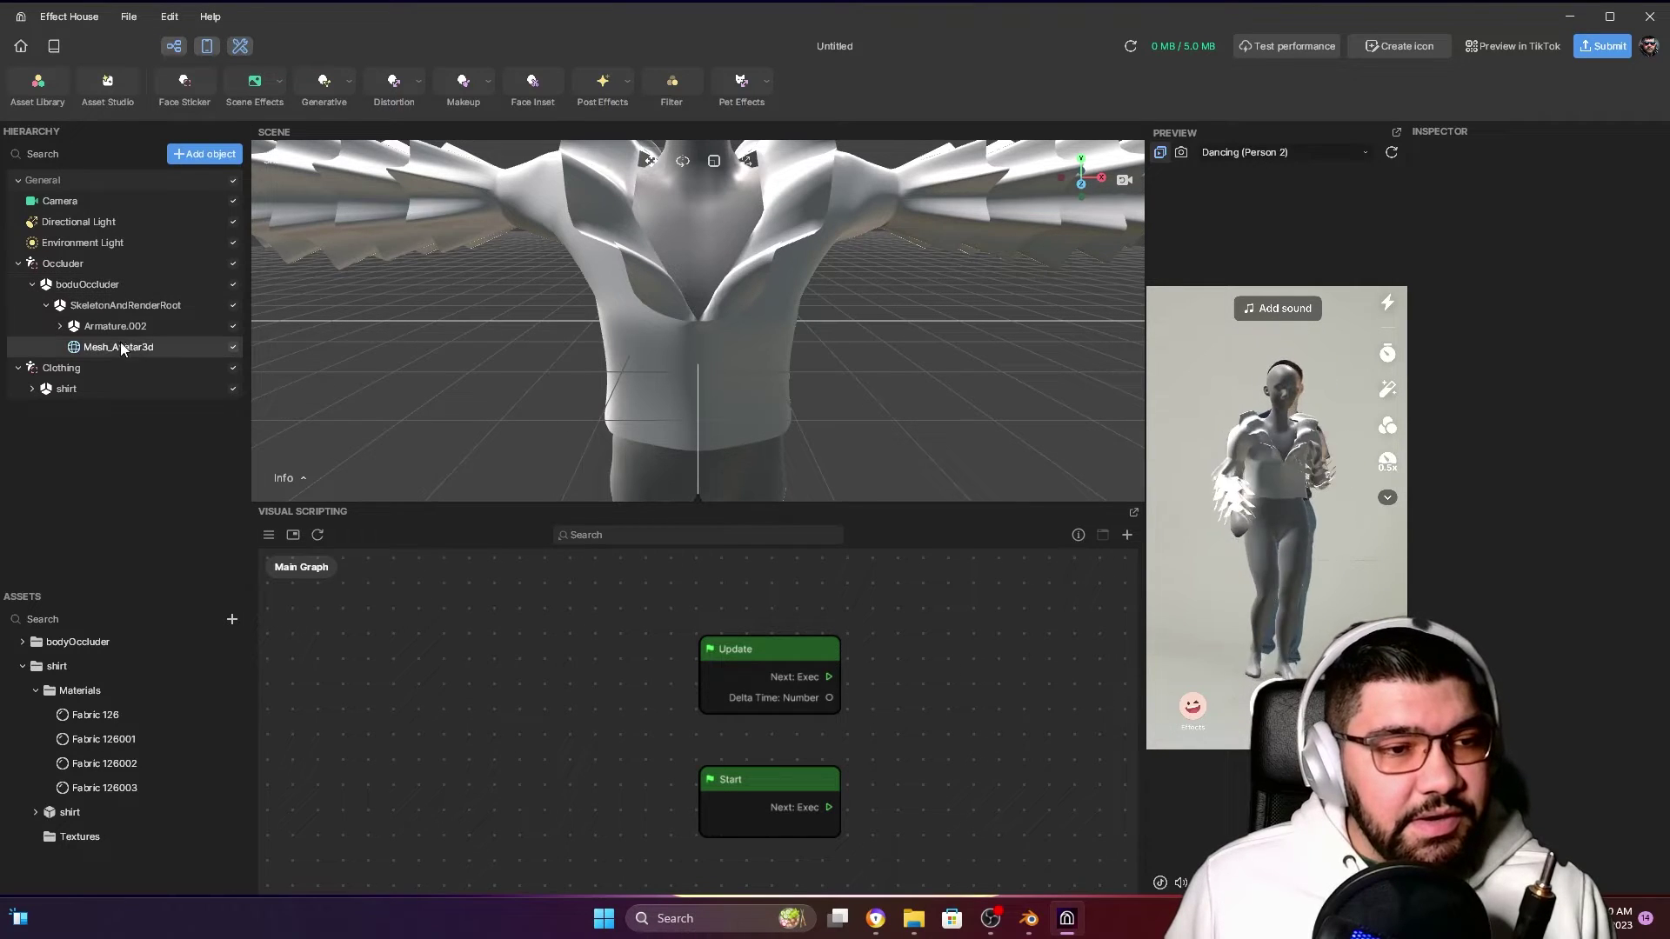
pyautogui.click(143, 347)
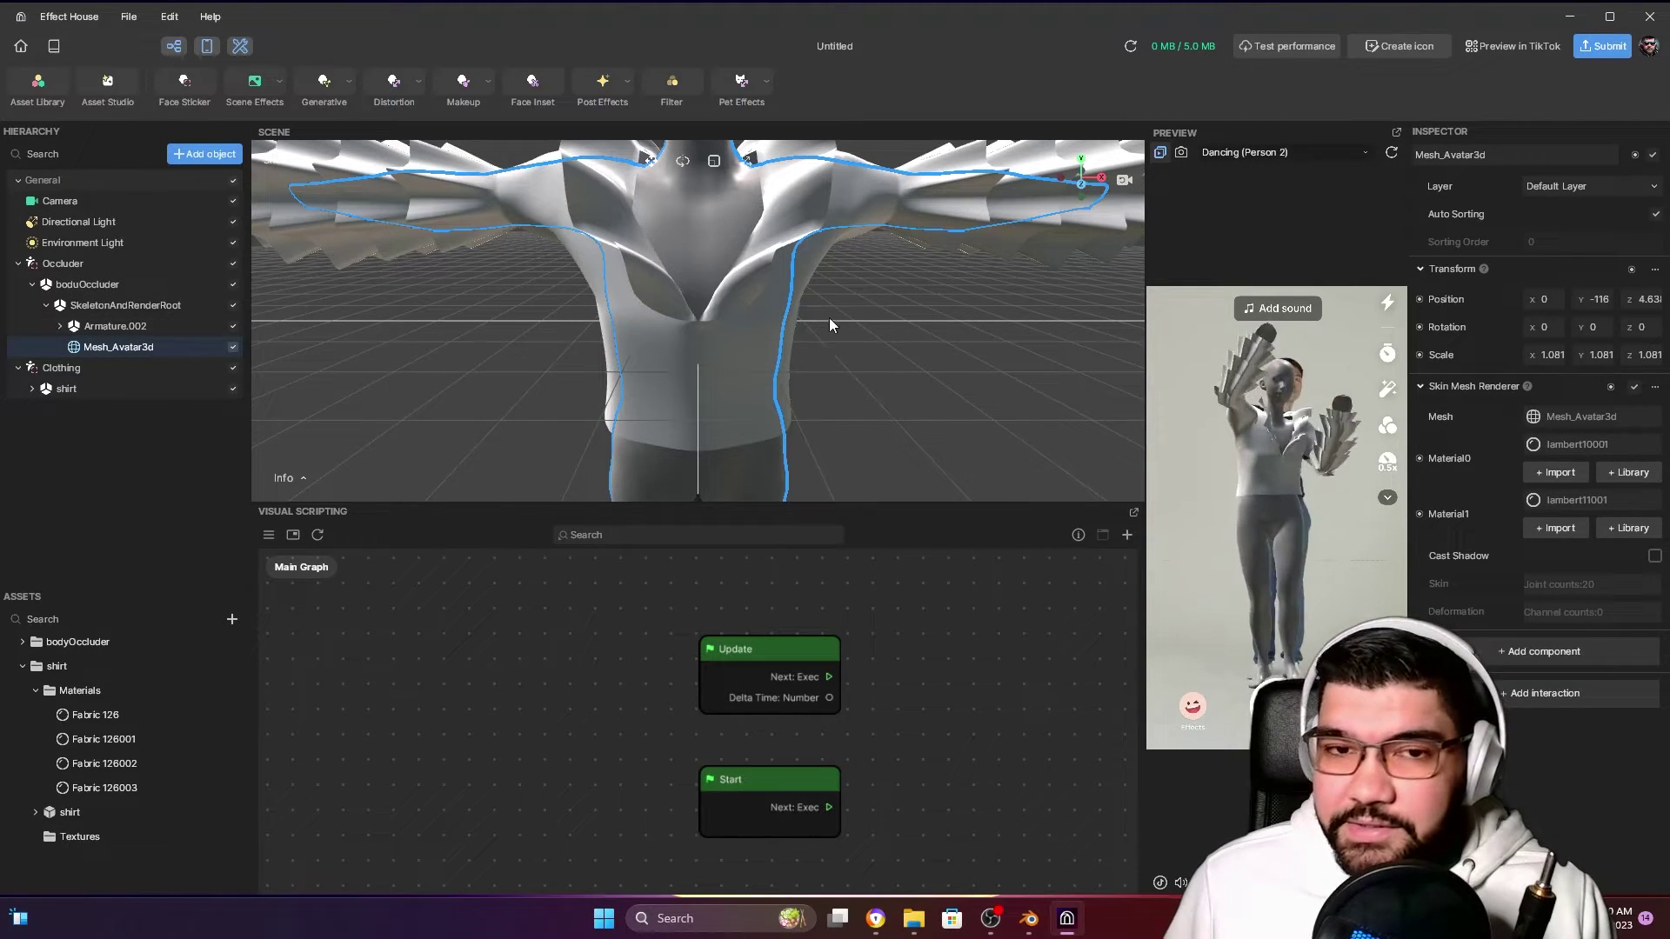
pyautogui.scroll(-5, 829, 317)
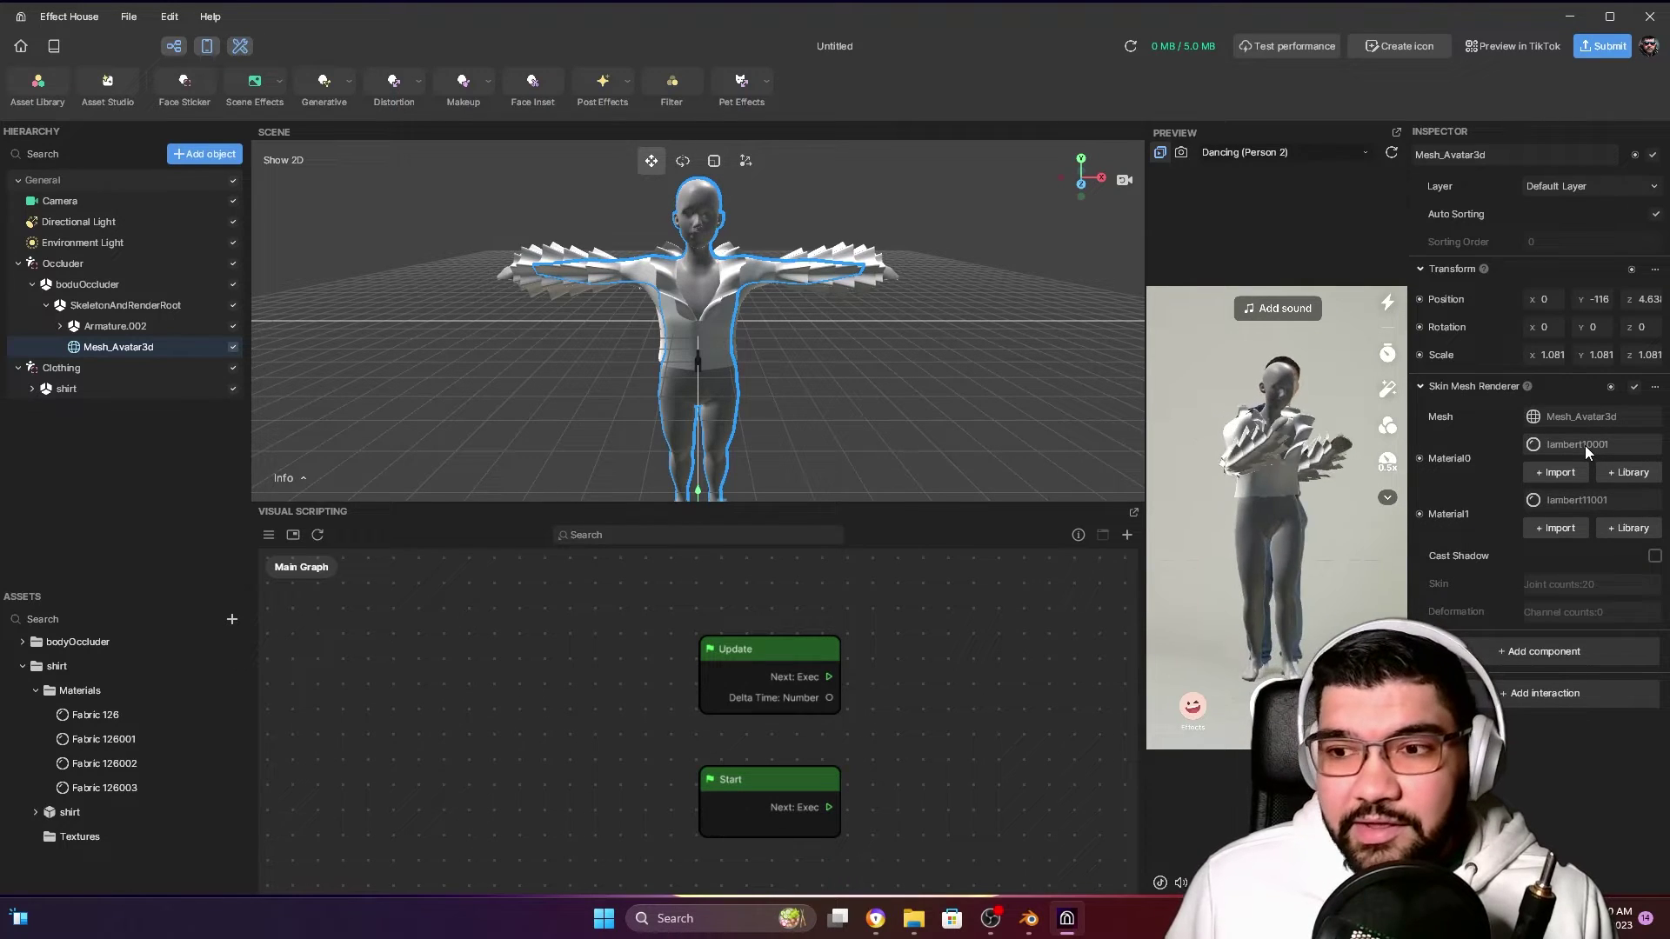
pyautogui.click(1607, 446)
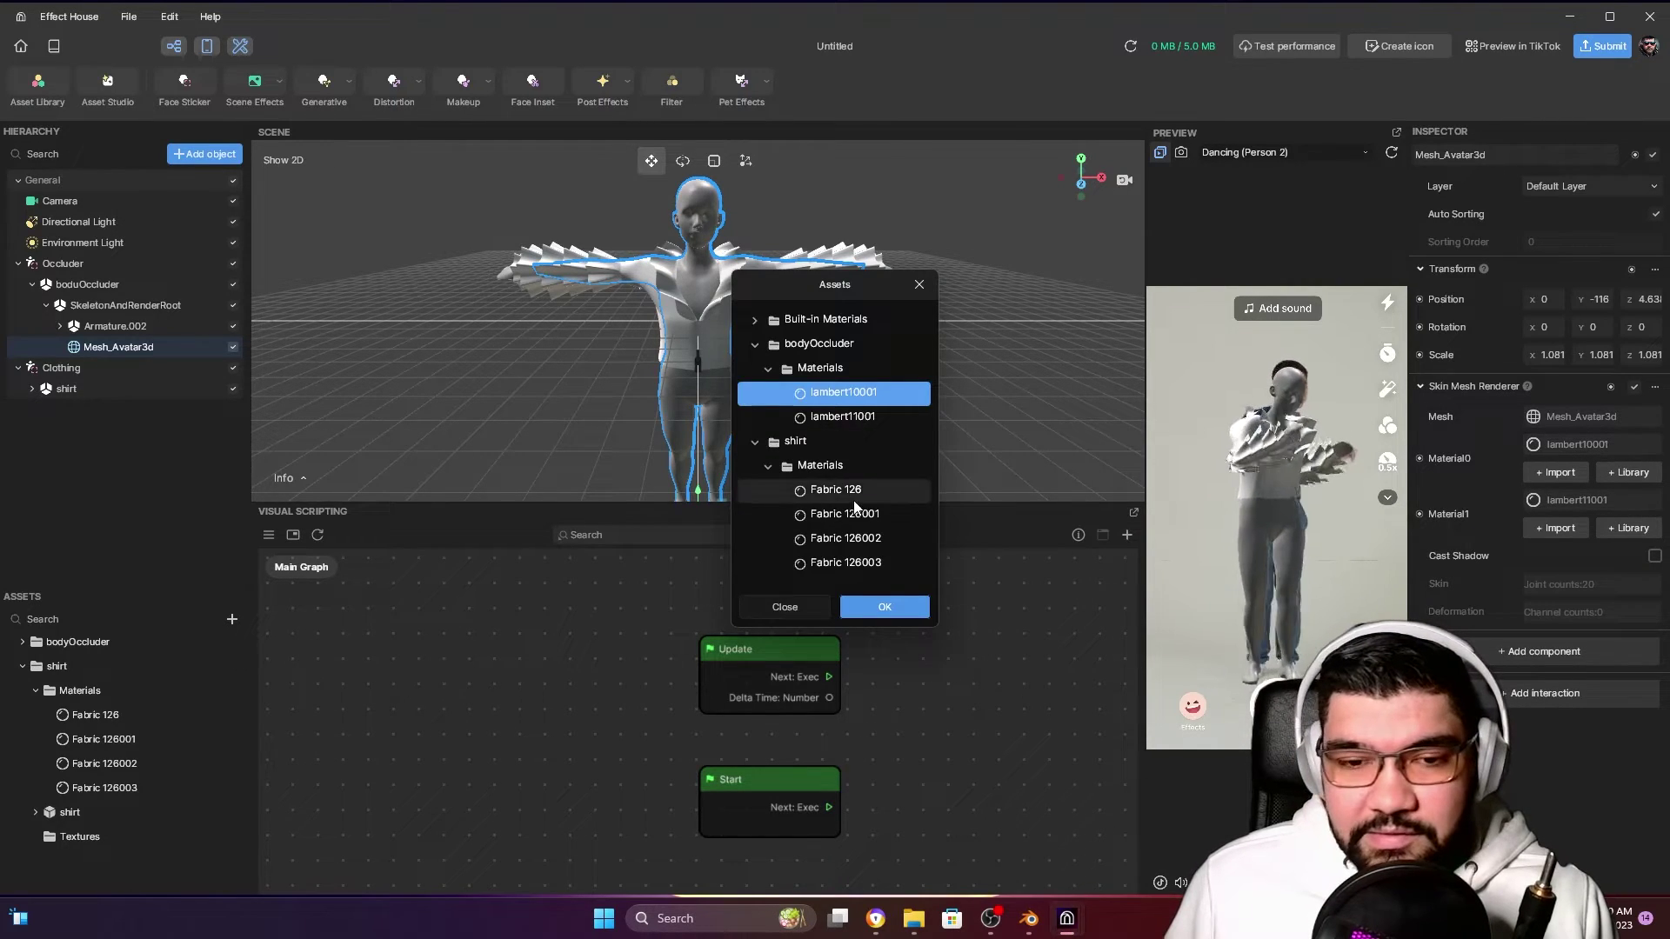
pyautogui.click(754, 321)
pyautogui.click(919, 284)
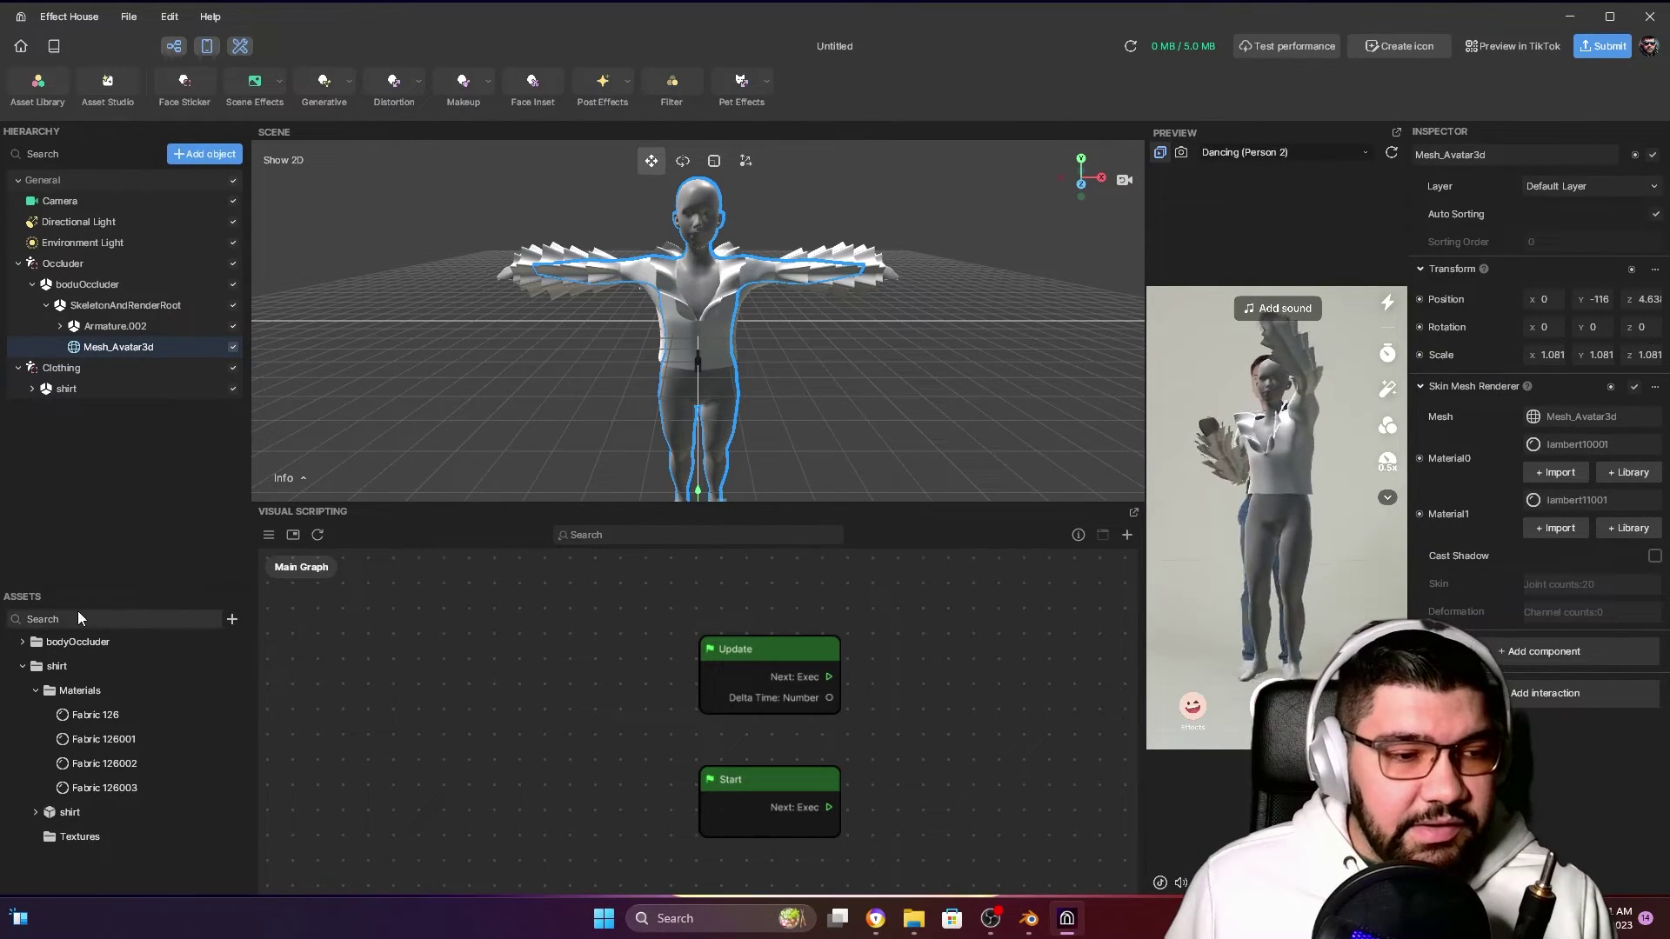
# Add a Material > Occluder asset from the Assets panel's + menu
pyautogui.click(230, 624)
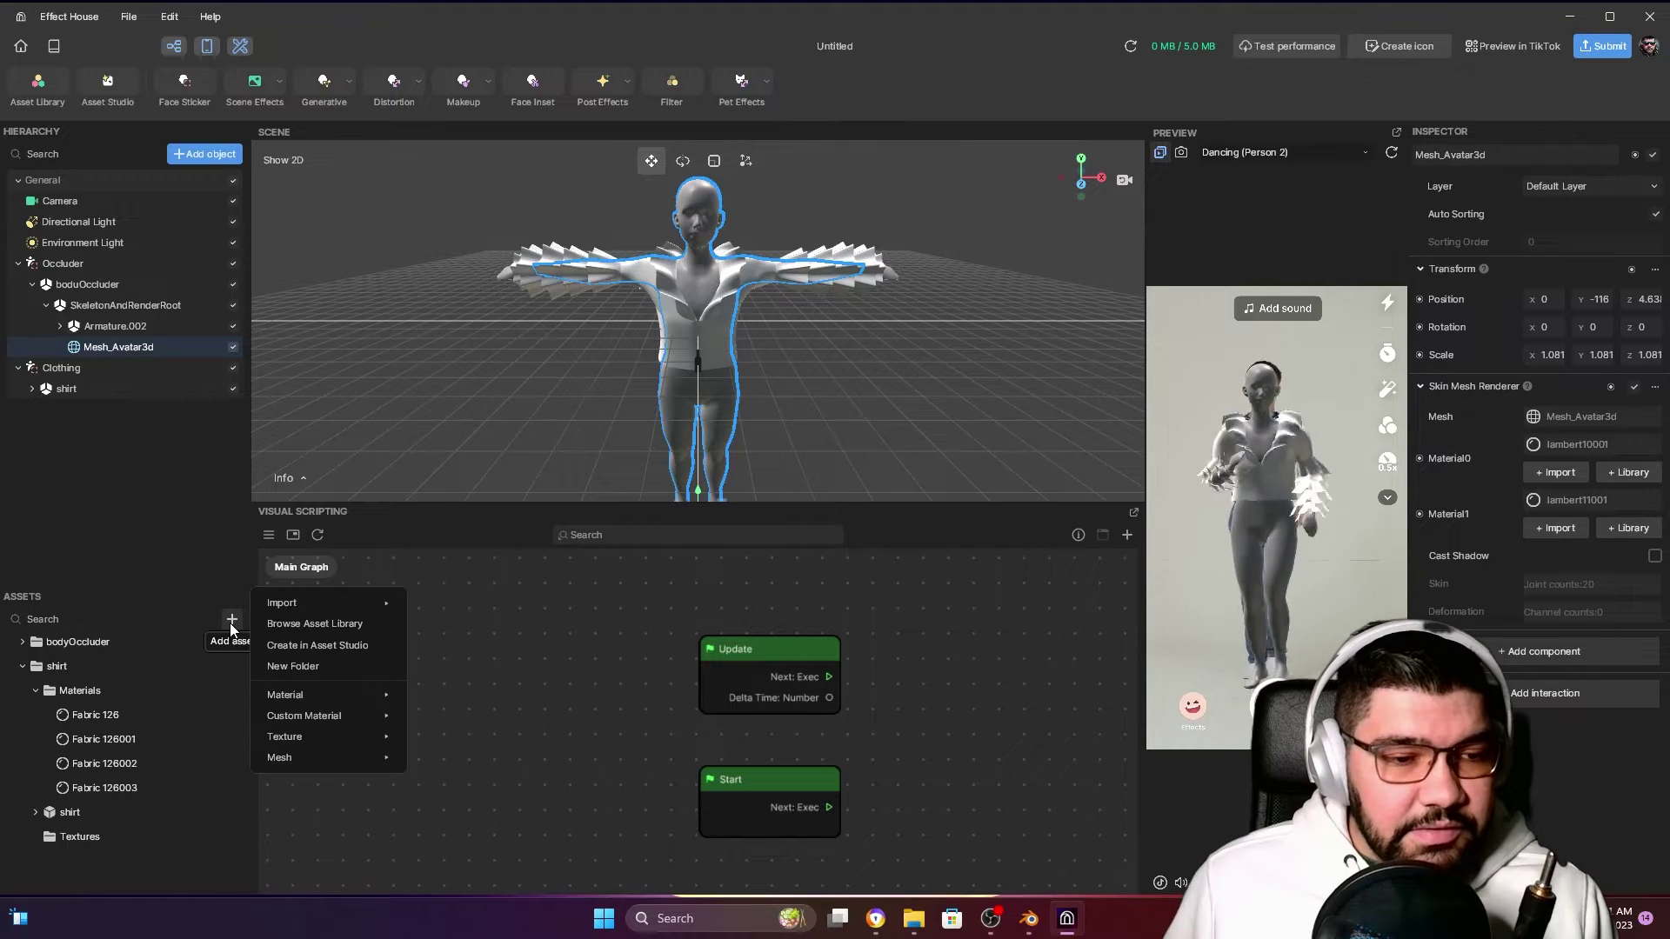
pyautogui.moveTo(325, 604)
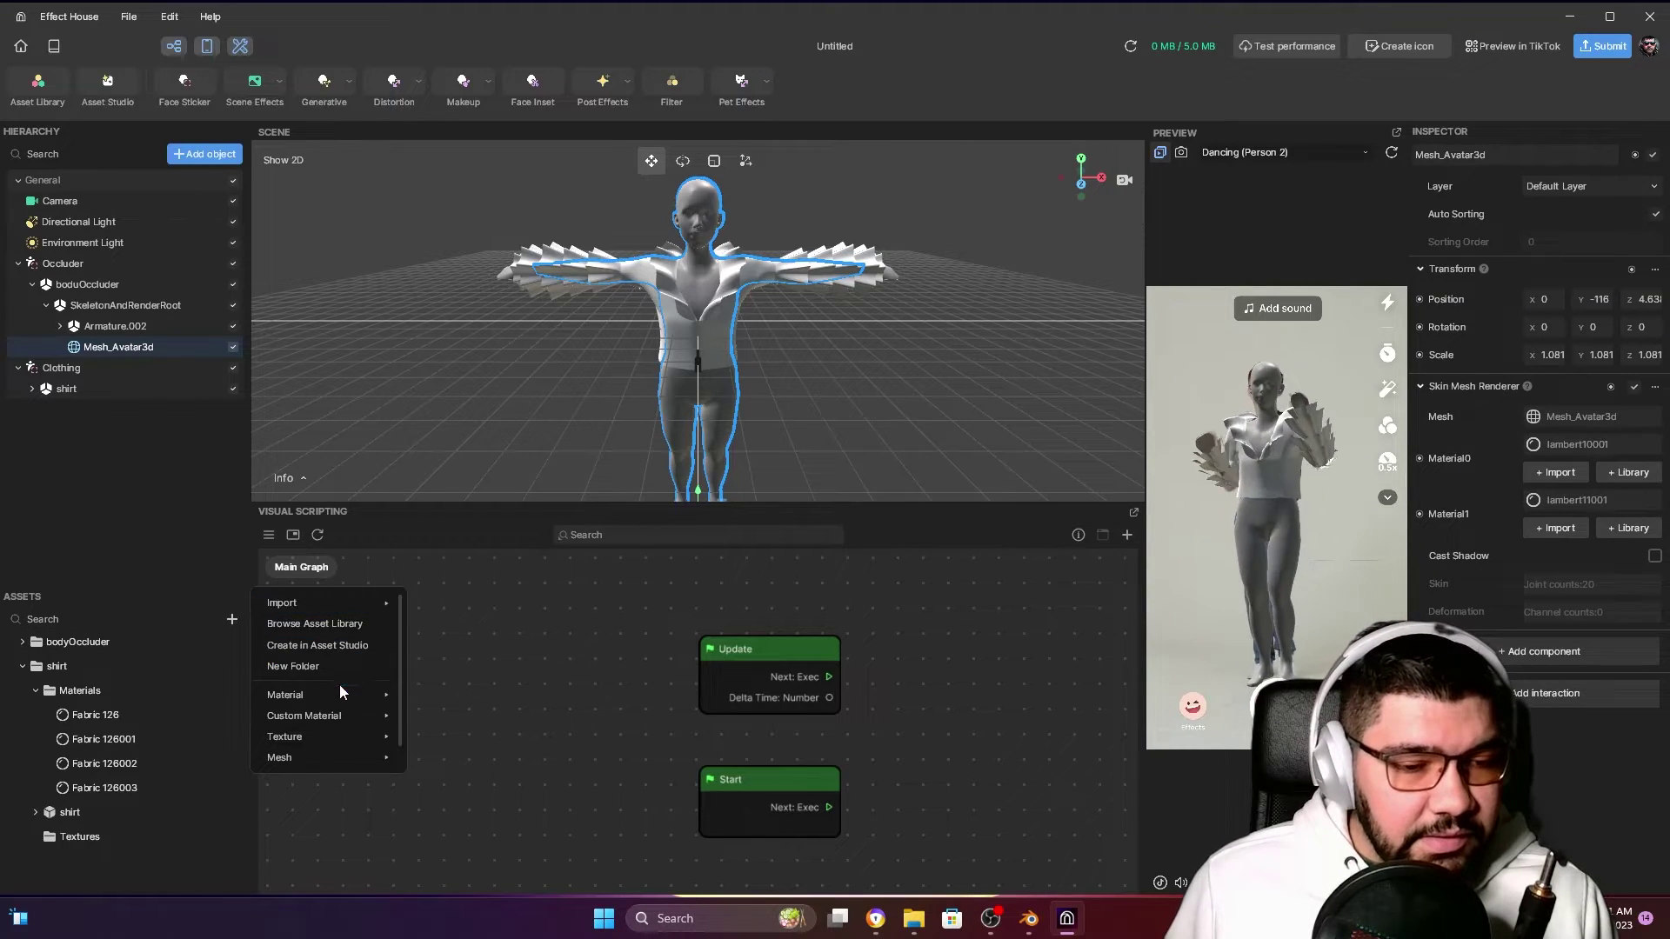
pyautogui.moveTo(306, 695)
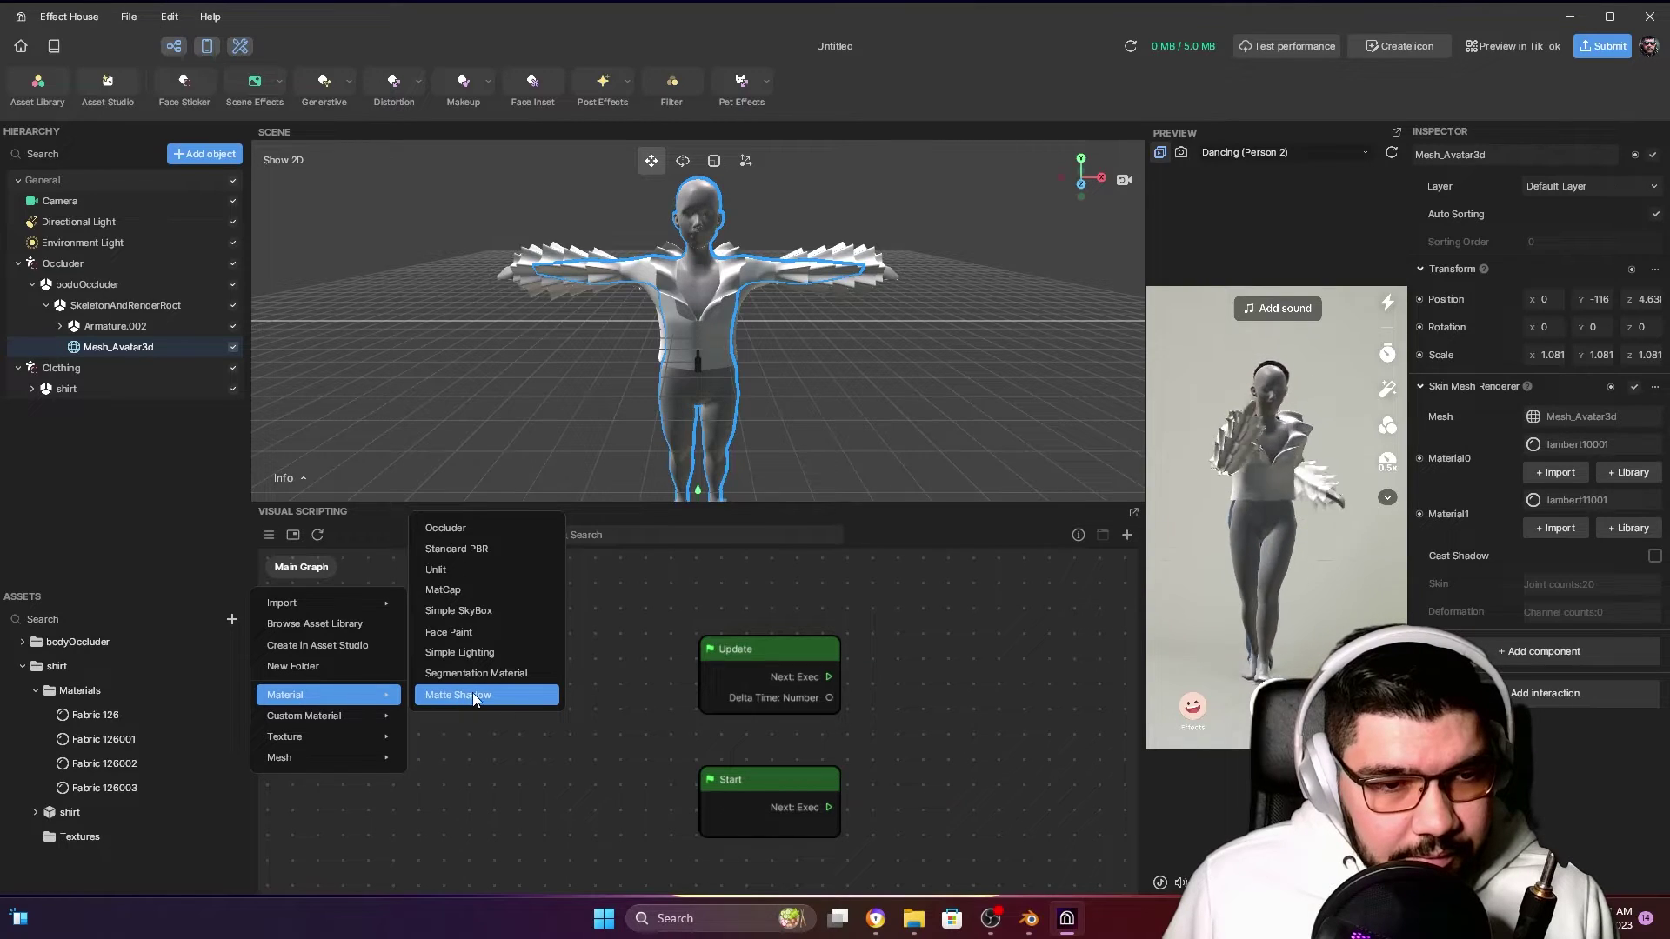
pyautogui.click(479, 527)
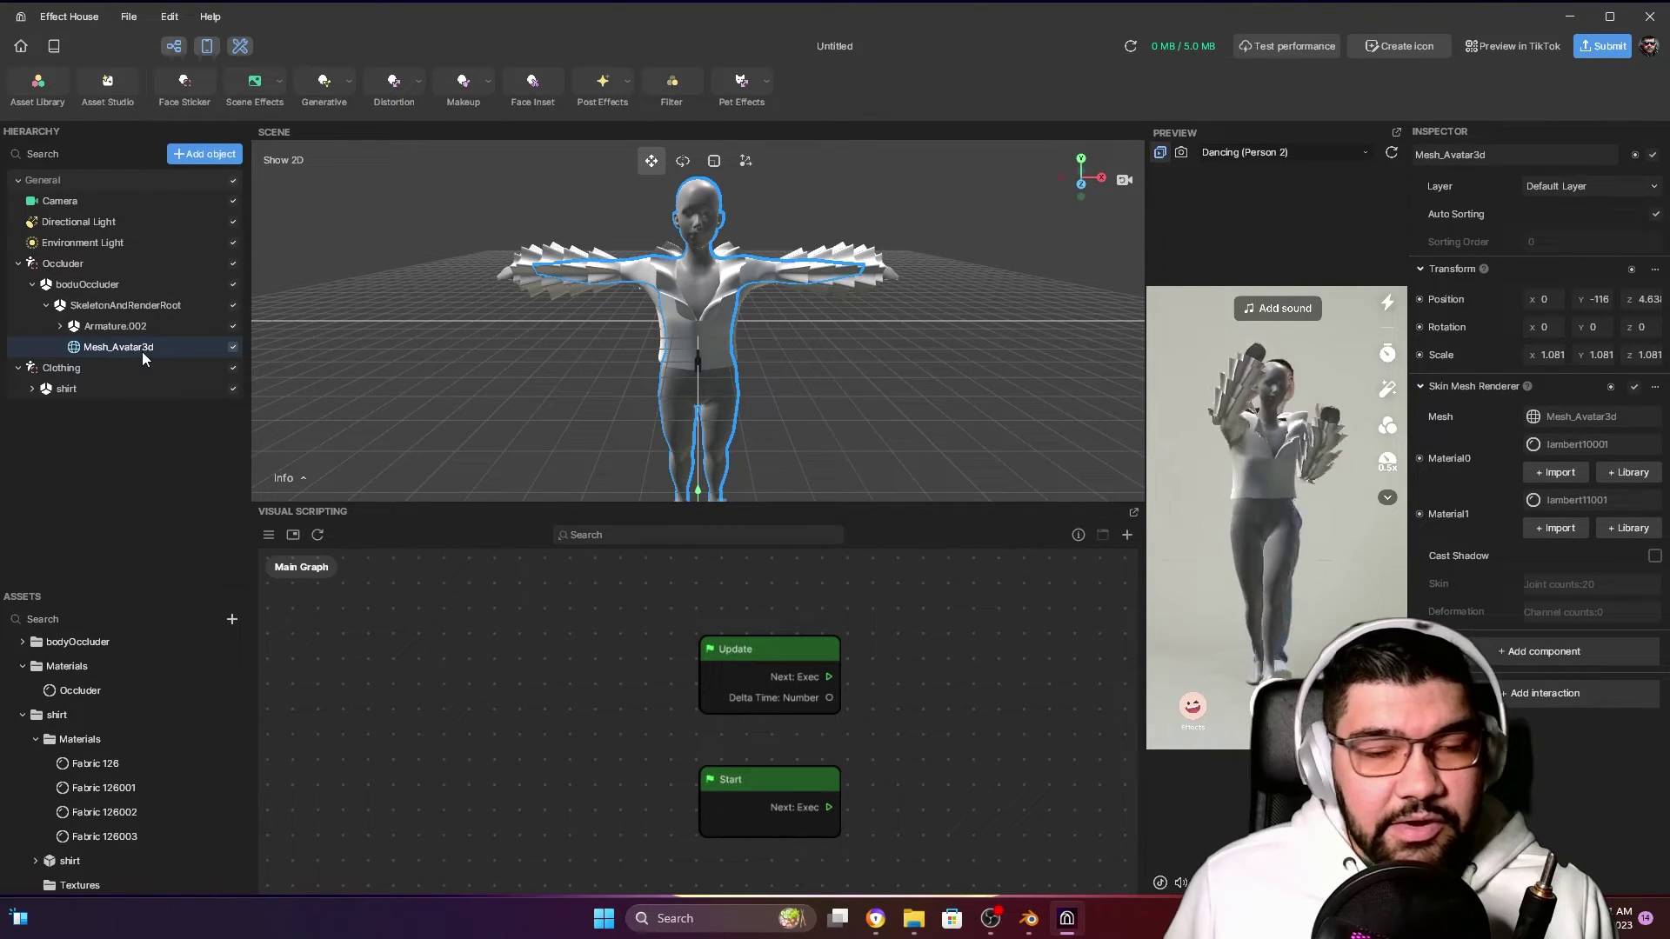
# Assign the built-in Occluder material to both Material0 and Material1 of Mesh_Avatar3d's Skin Mesh Renderer
pyautogui.click(1568, 444)
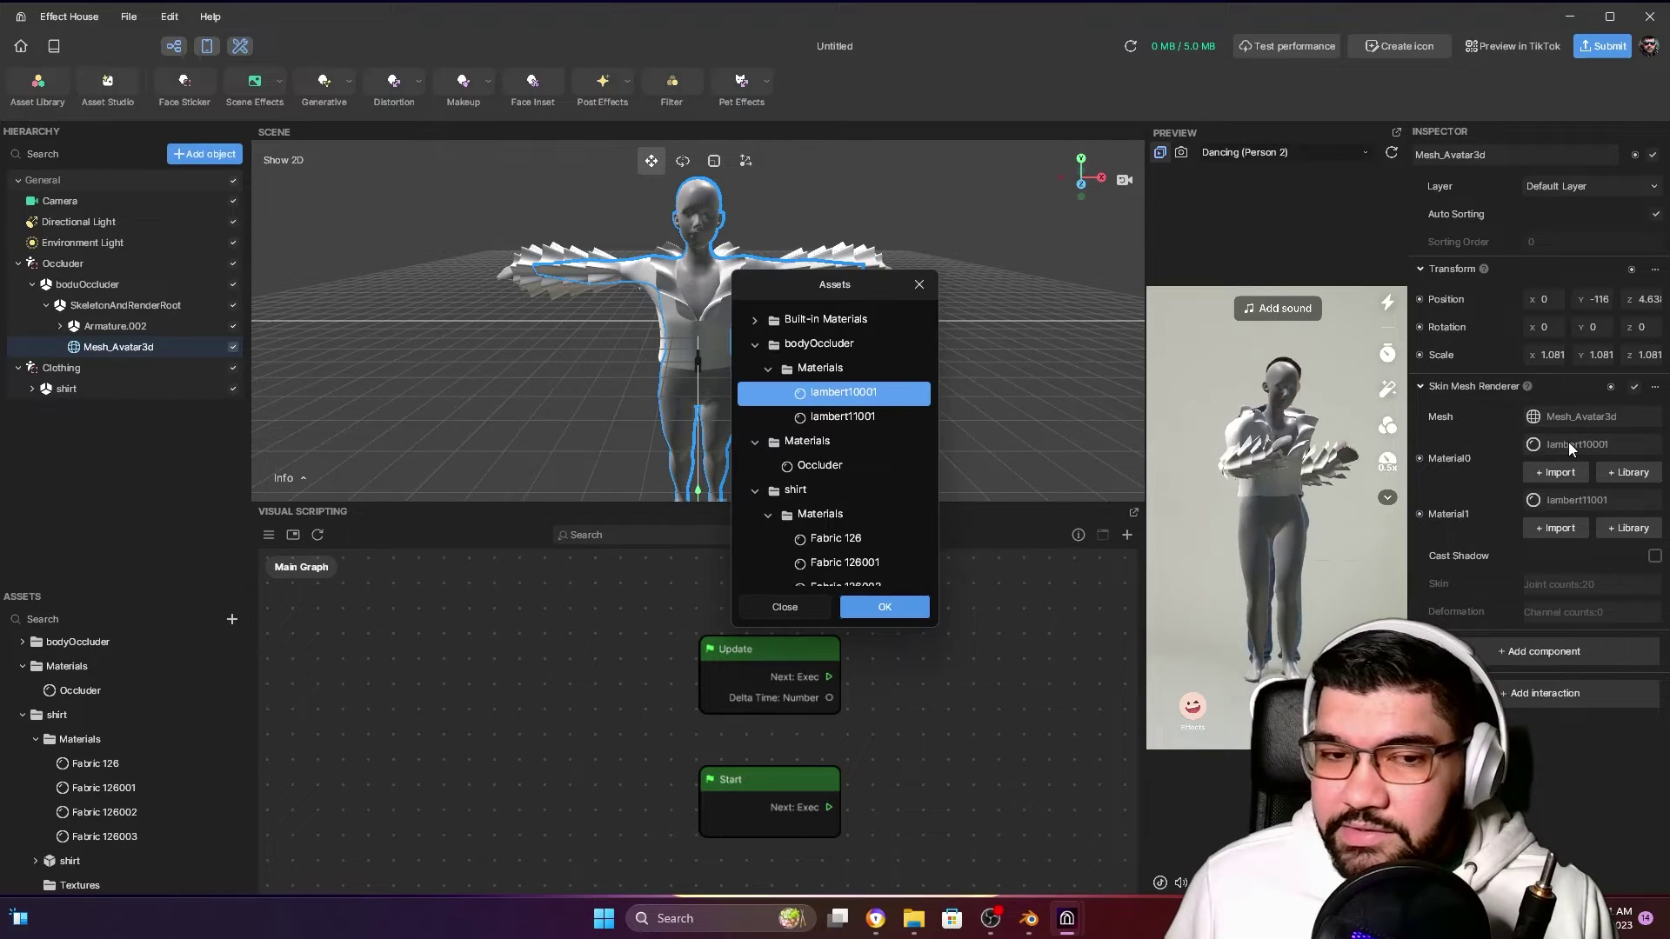
pyautogui.click(753, 322)
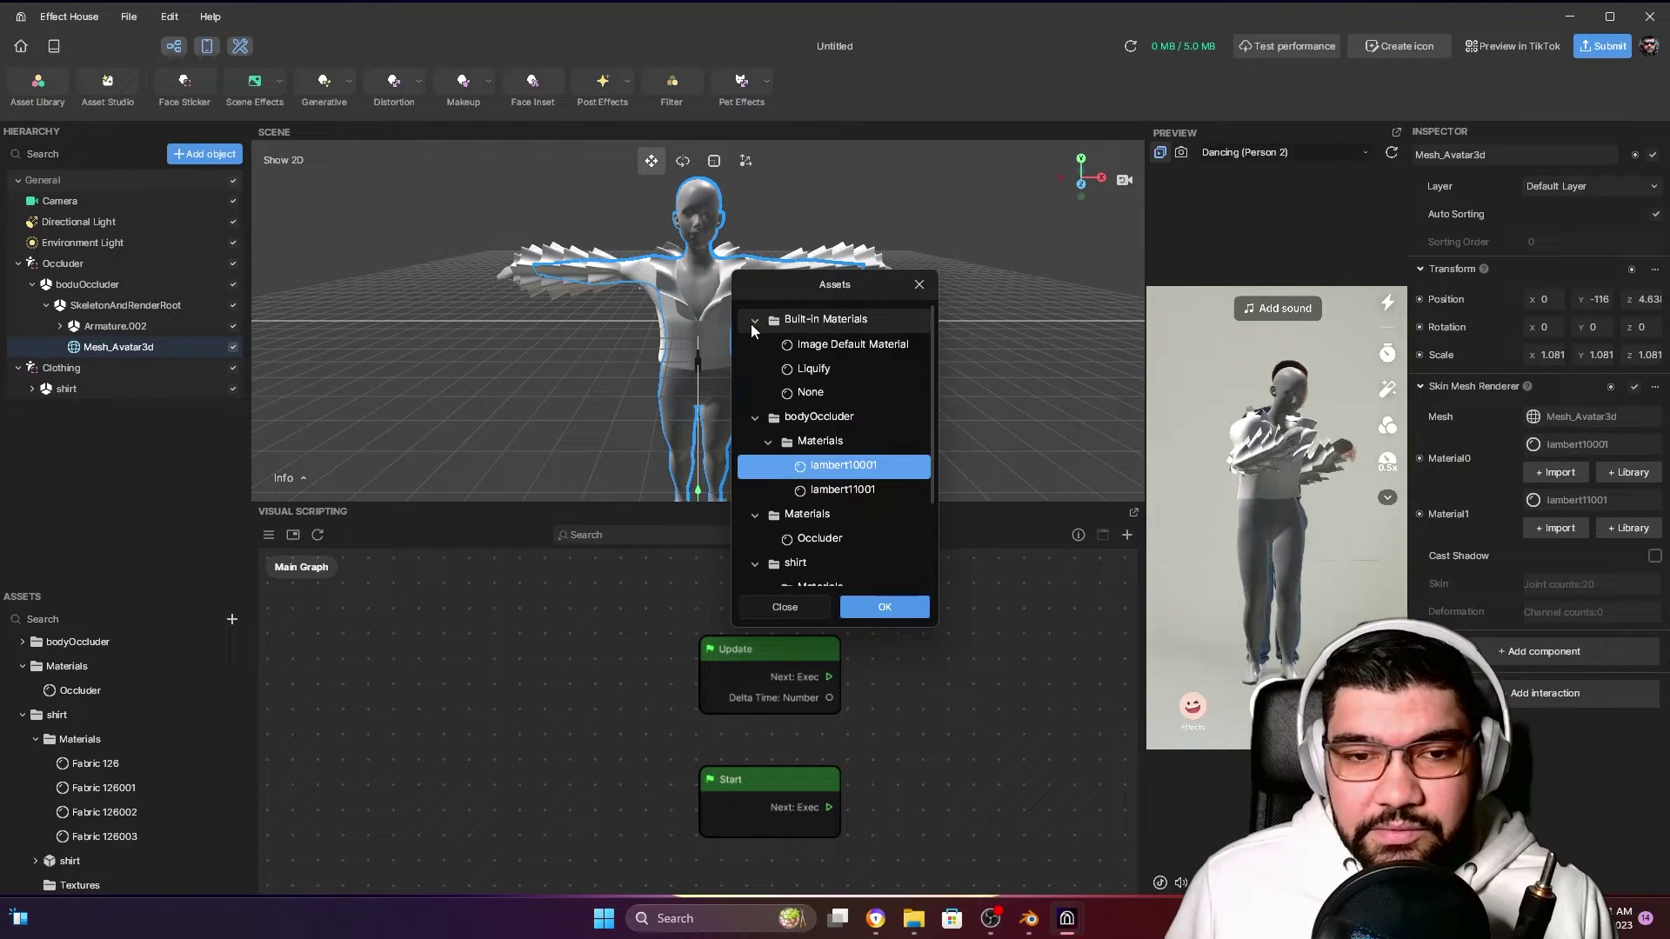
pyautogui.scroll(-2, 887, 491)
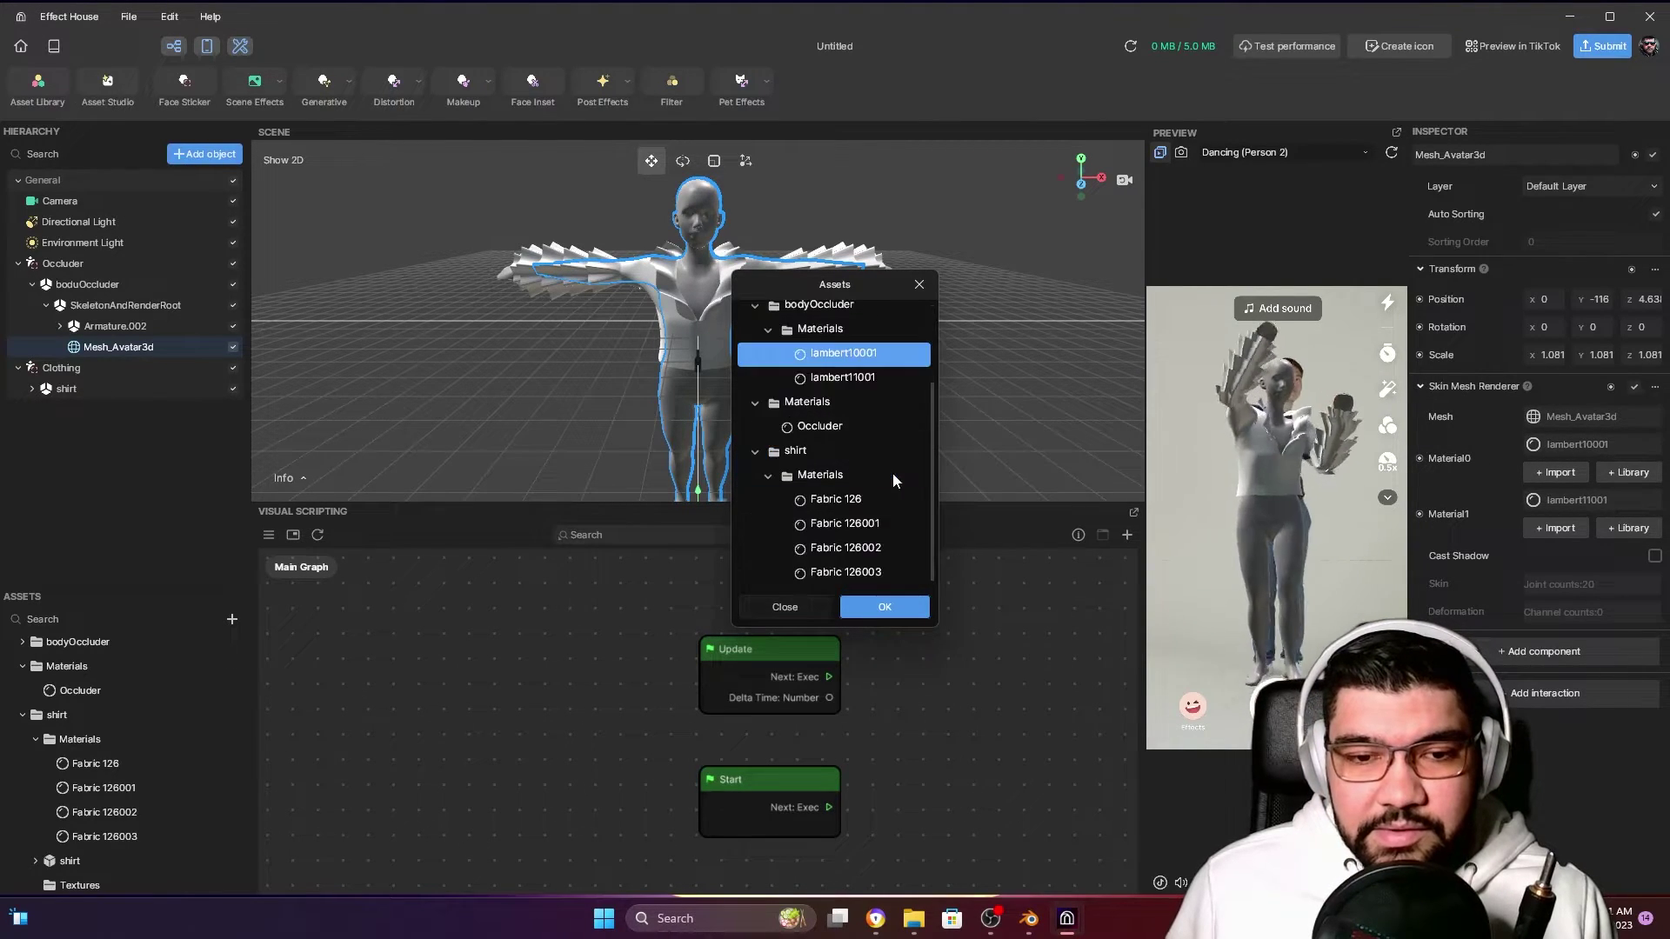
pyautogui.click(833, 426)
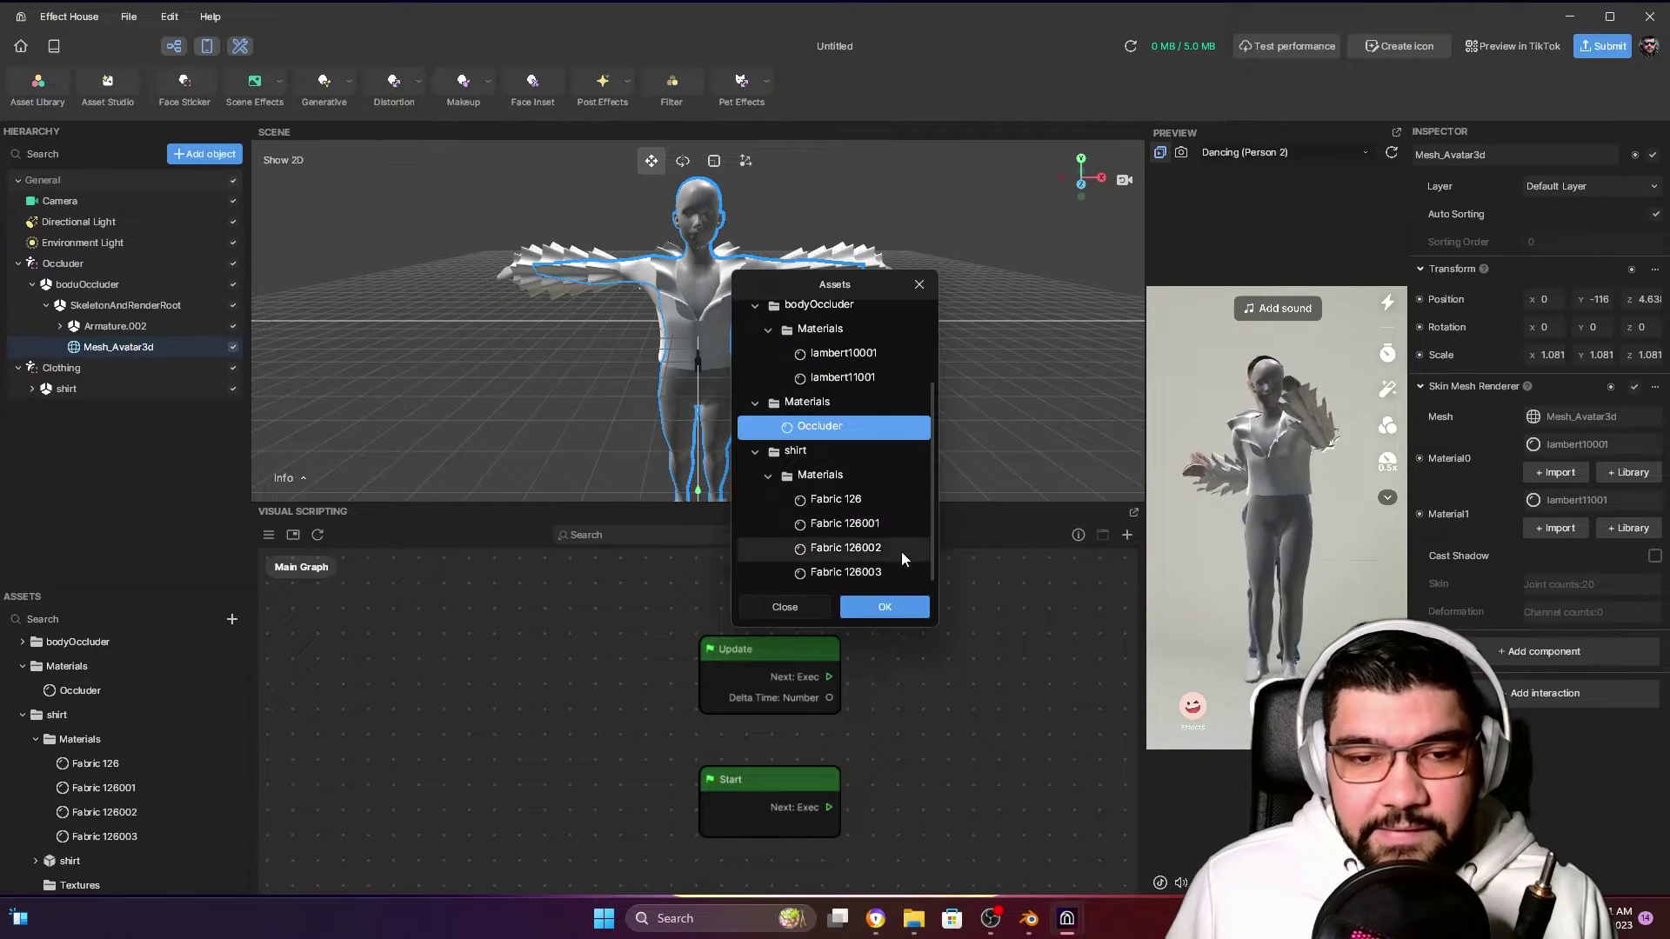
pyautogui.click(914, 610)
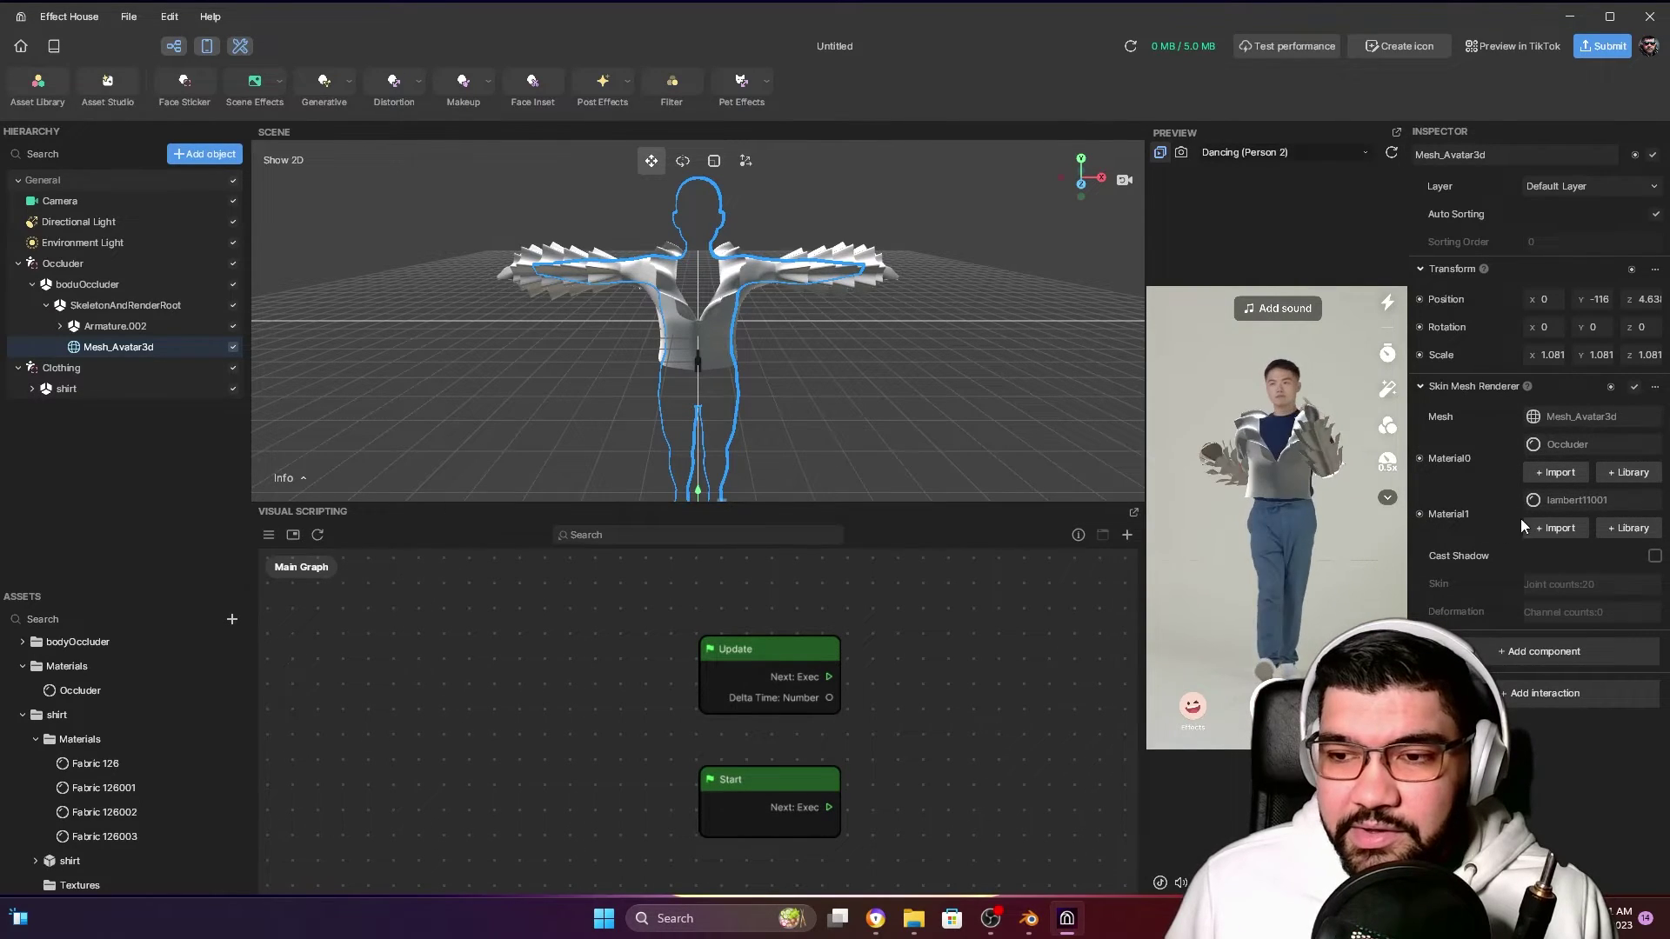
pyautogui.click(1578, 495)
pyautogui.click(857, 465)
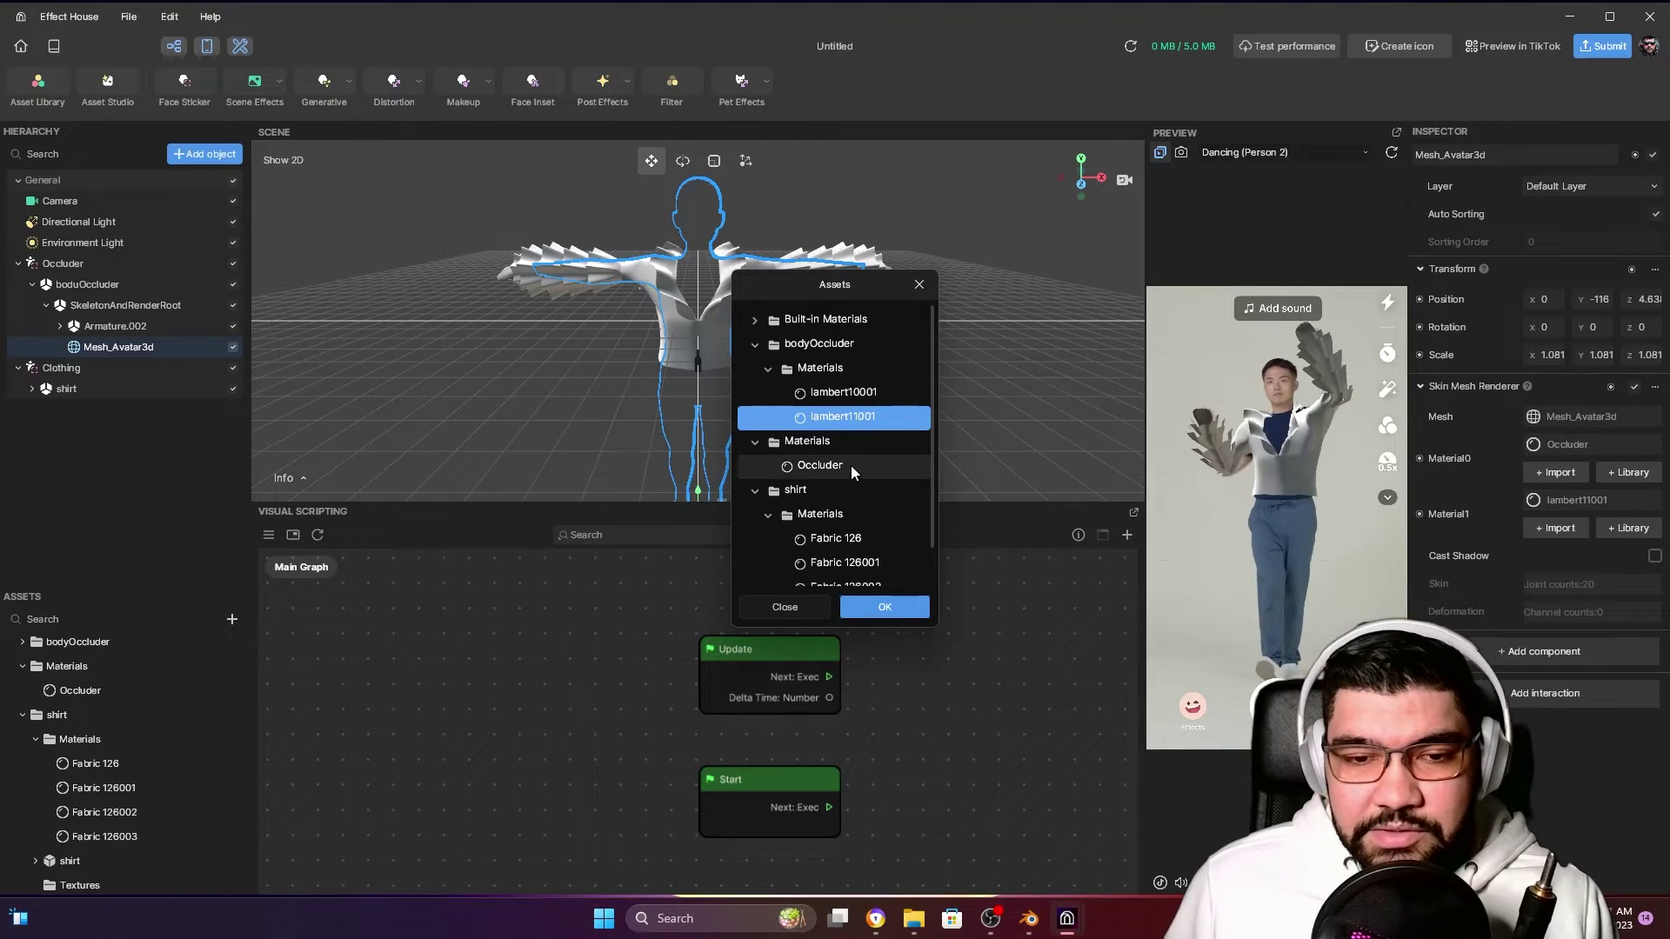
pyautogui.click(902, 606)
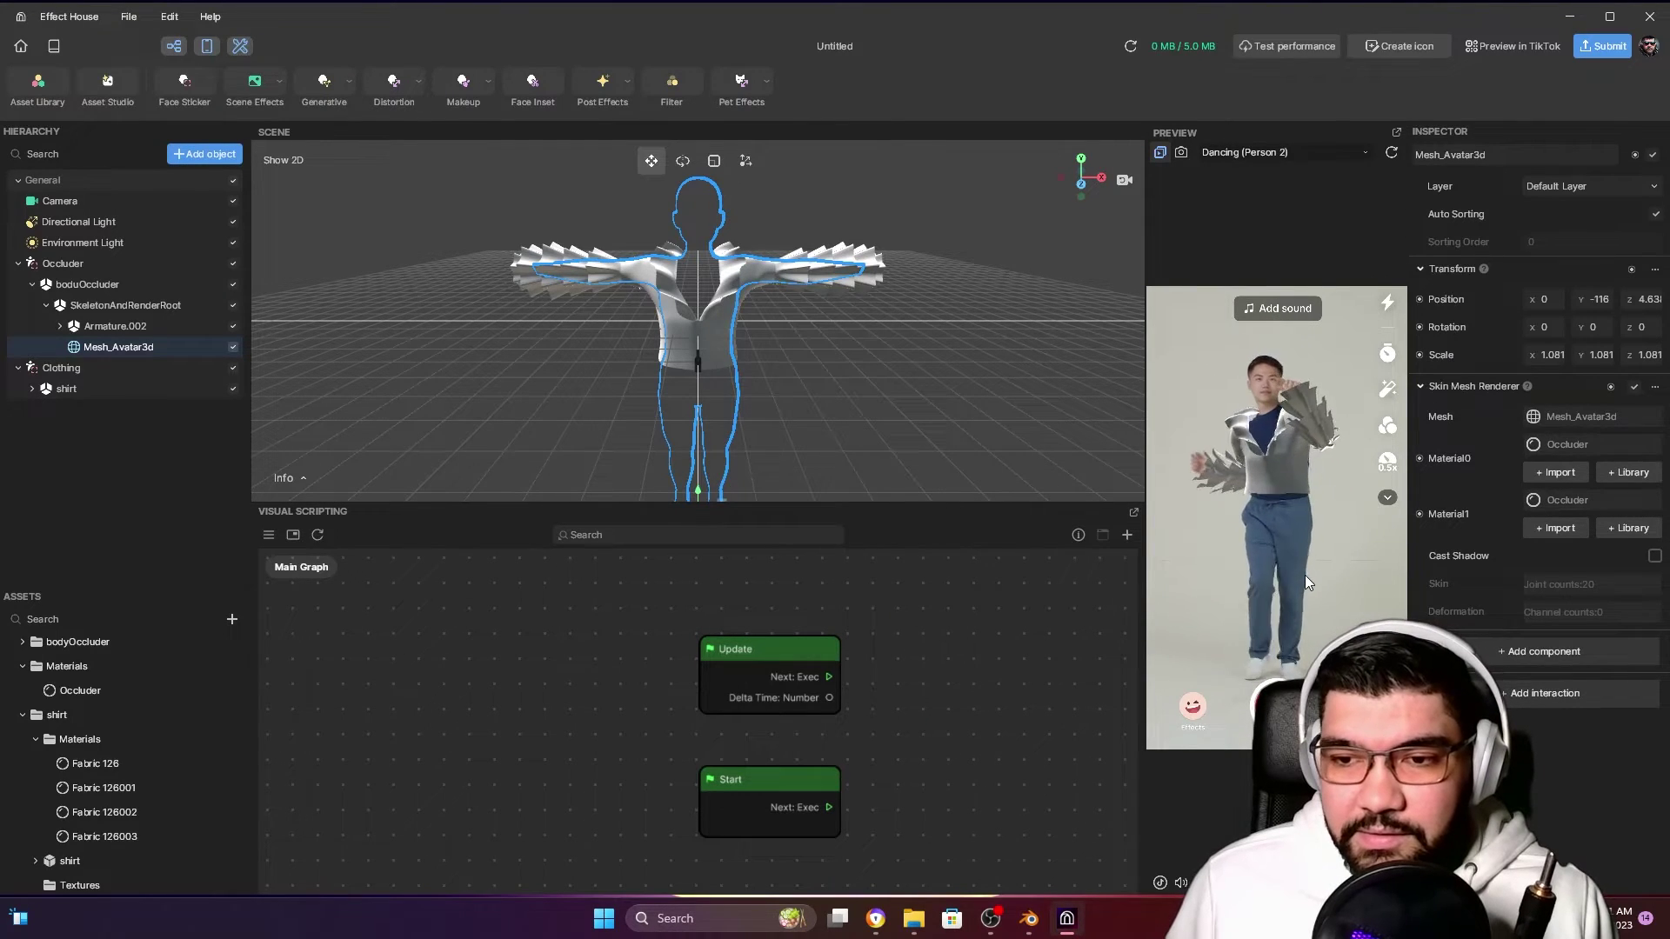